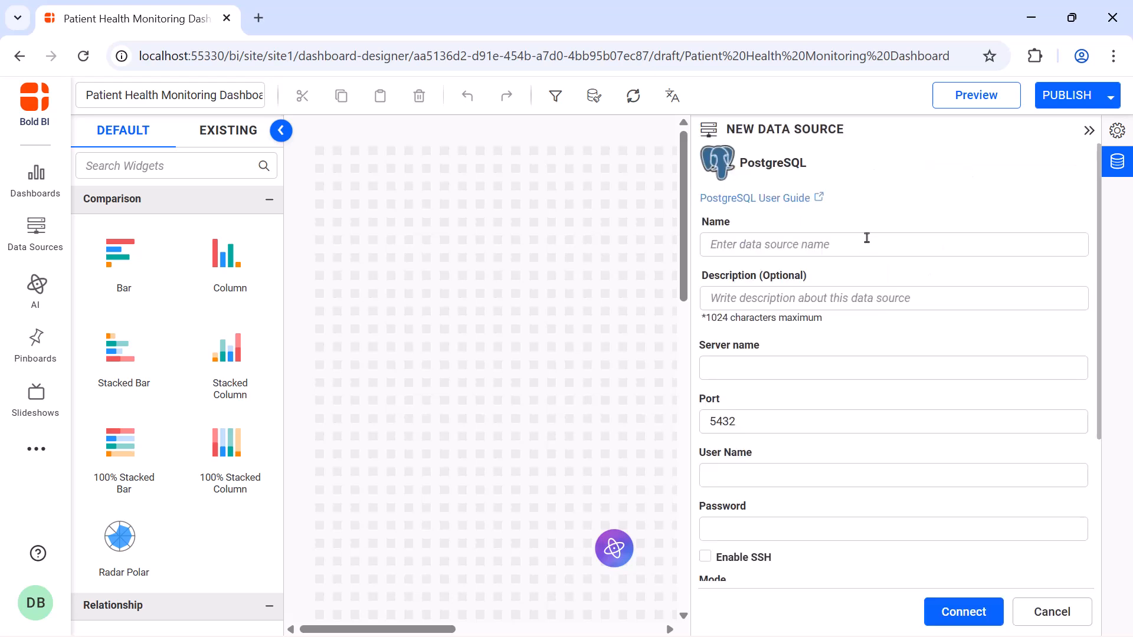
# Name the new PostgreSQL data source "Patient Health Monitoring Data" and fill in its server name and port.
pyautogui.click(867, 243)
pyautogui.write('Patient Health Monitoring Data')
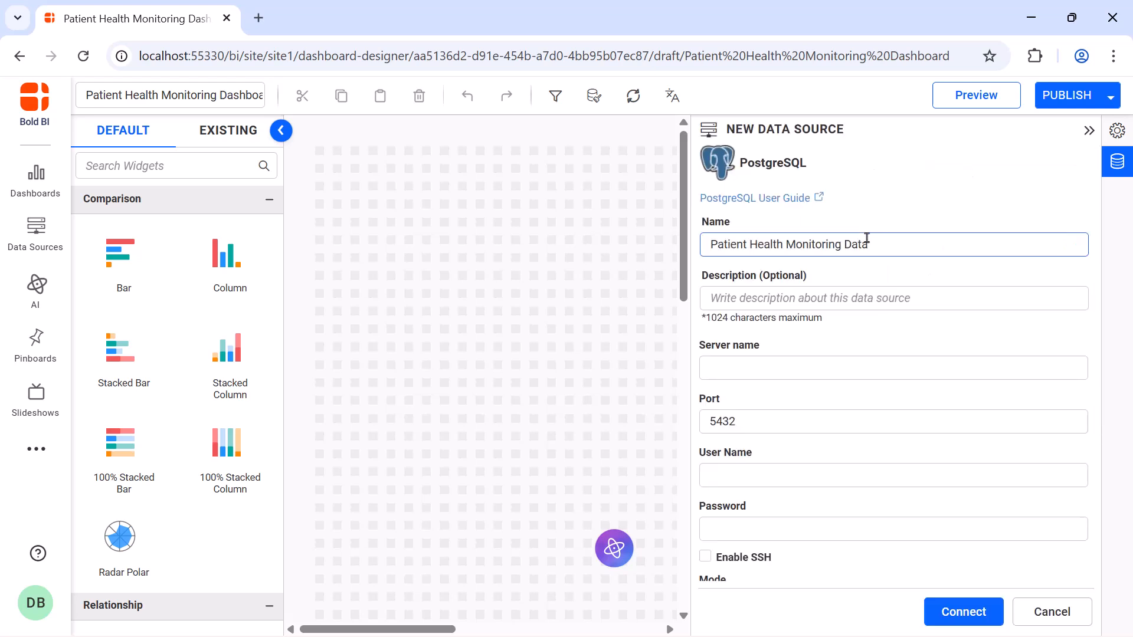
pyautogui.click(869, 362)
pyautogui.hotkey('ctrl', 'v')
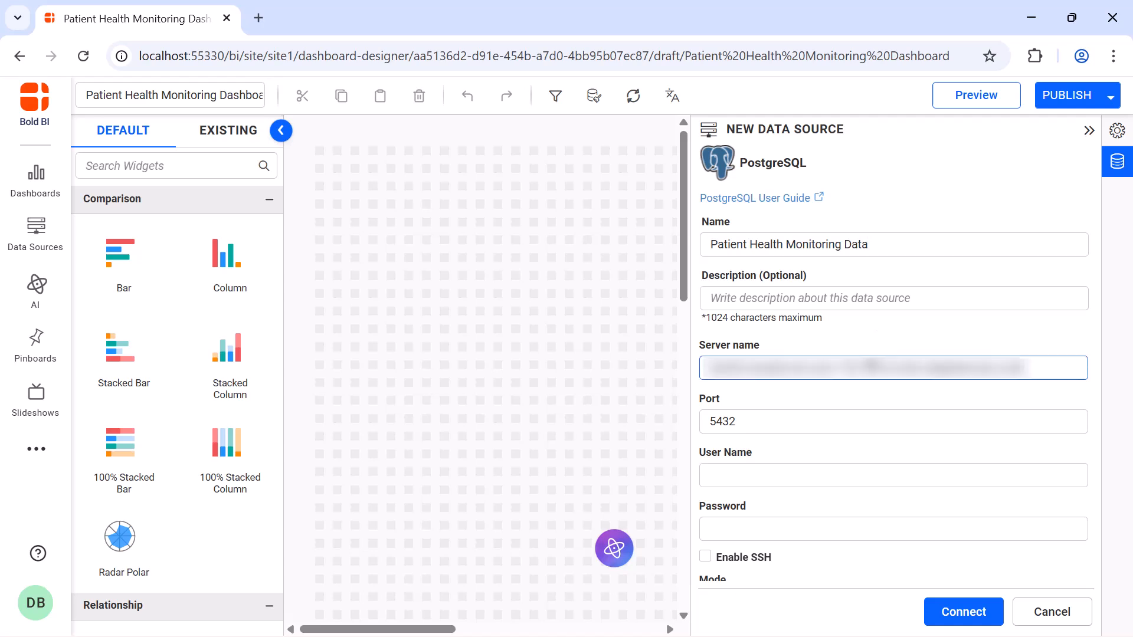
pyautogui.click(868, 421)
pyautogui.hotkey('ctrl', 'a')
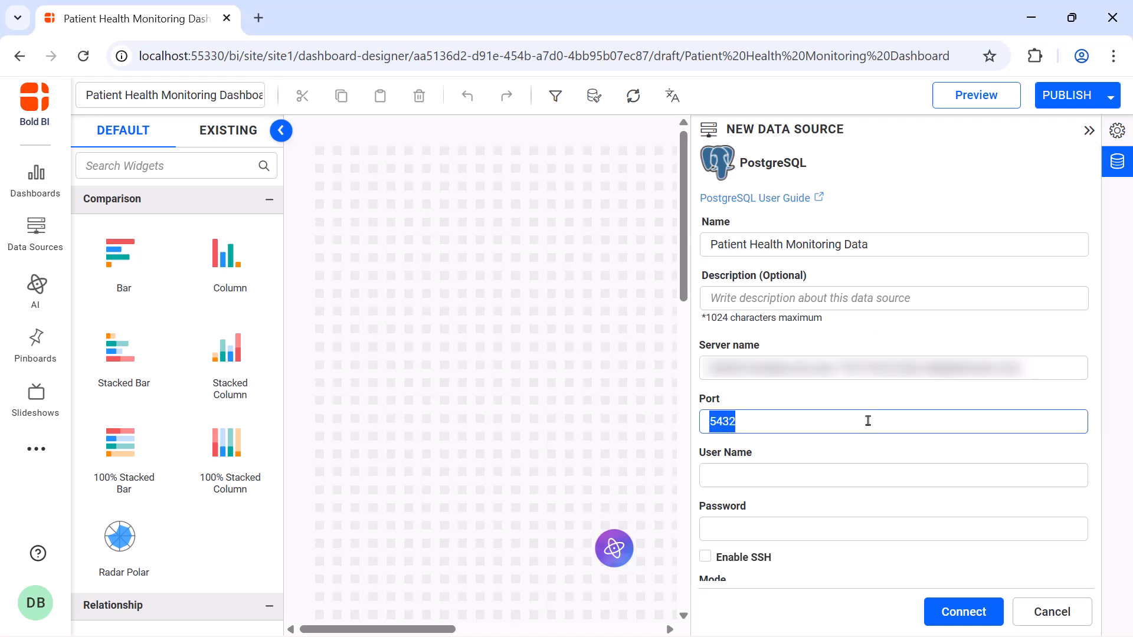
pyautogui.hotkey('ctrl', 'v')
# Enter the database user name and password, set the database to sample-dashboards, and connect.
pyautogui.click(865, 472)
pyautogui.hotkey('ctrl', 'v')
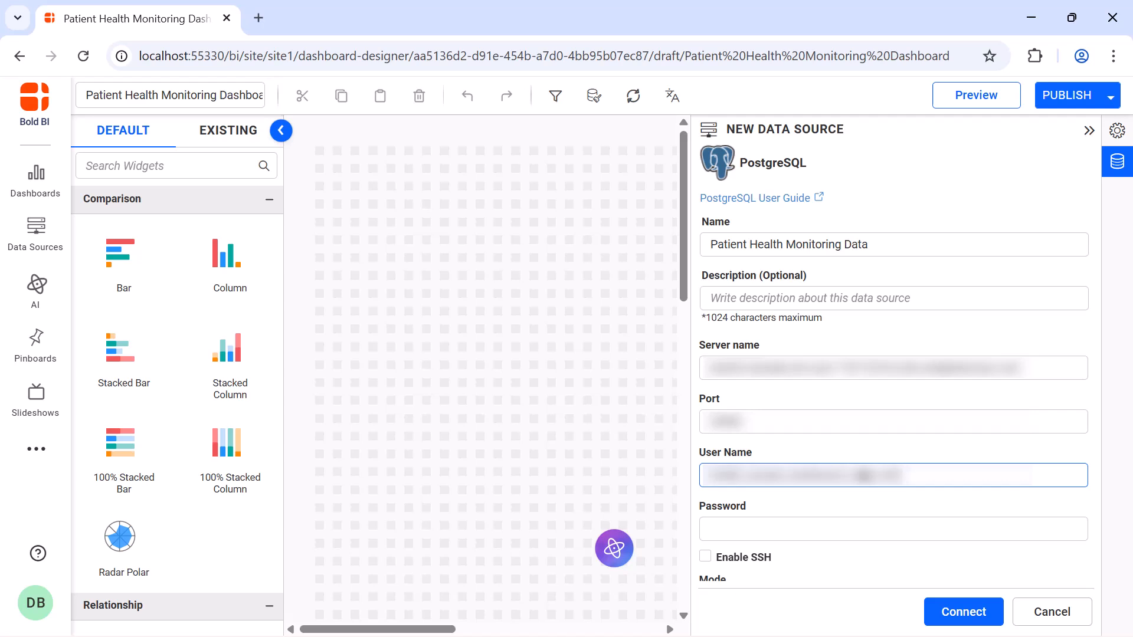
pyautogui.click(863, 526)
pyautogui.hotkey('ctrl', 'v')
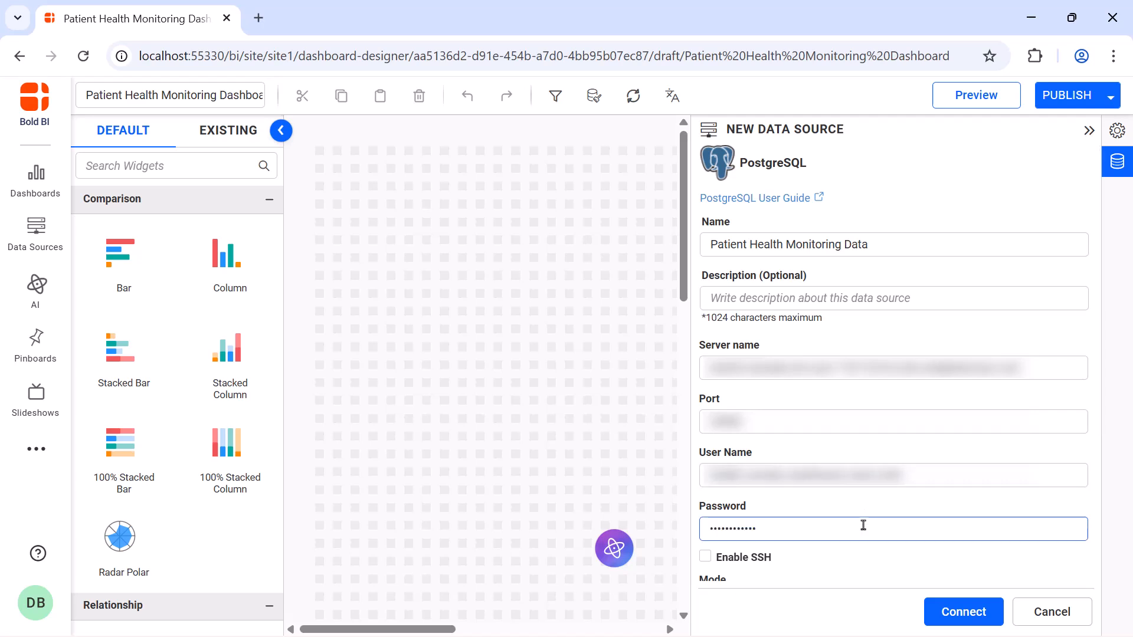
pyautogui.scroll(-3, 863, 525)
pyautogui.click(846, 435)
pyautogui.write('sample-dashboards')
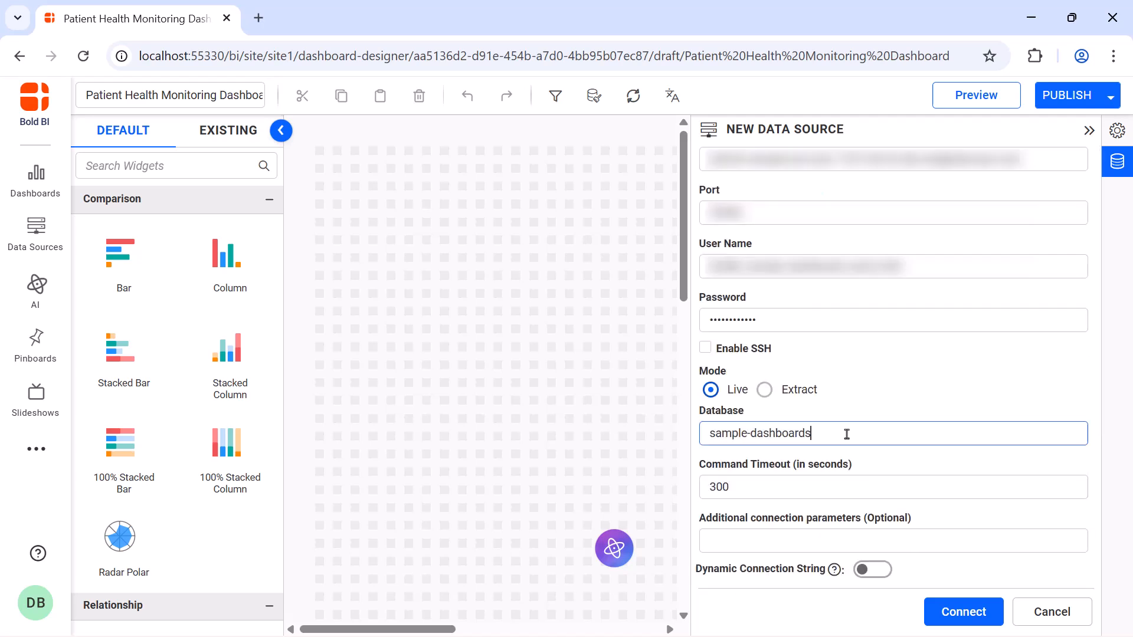
pyautogui.click(962, 612)
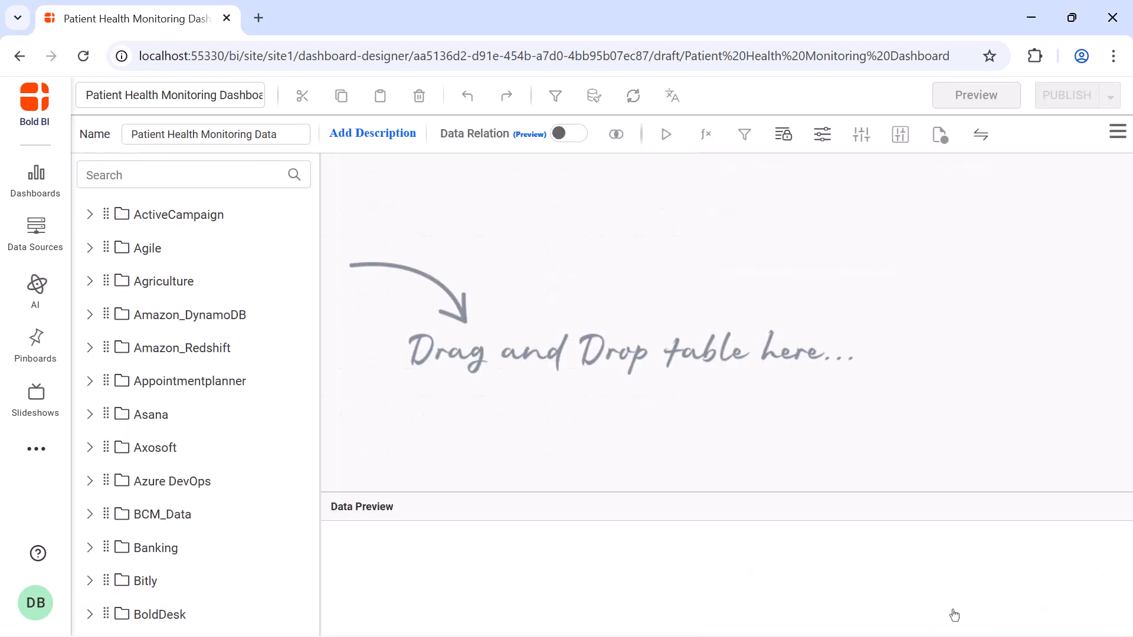
# Switch the data source to code mode and run a SELECT query on the Patient_Details and Patient_Health_Data fields.
pyautogui.click(1117, 132)
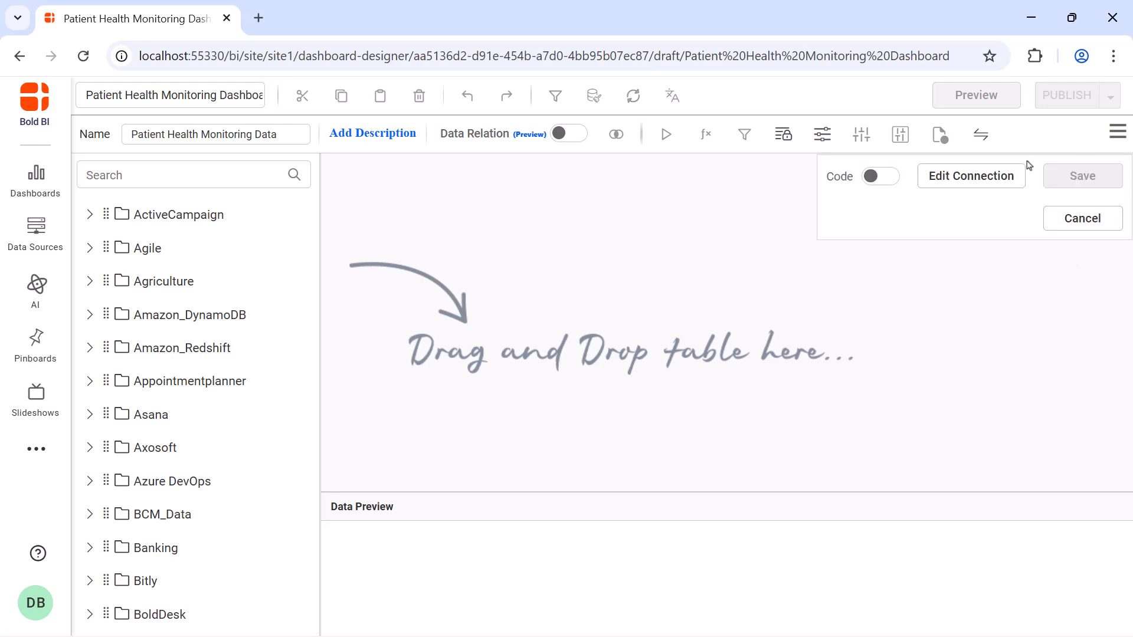
pyautogui.click(888, 177)
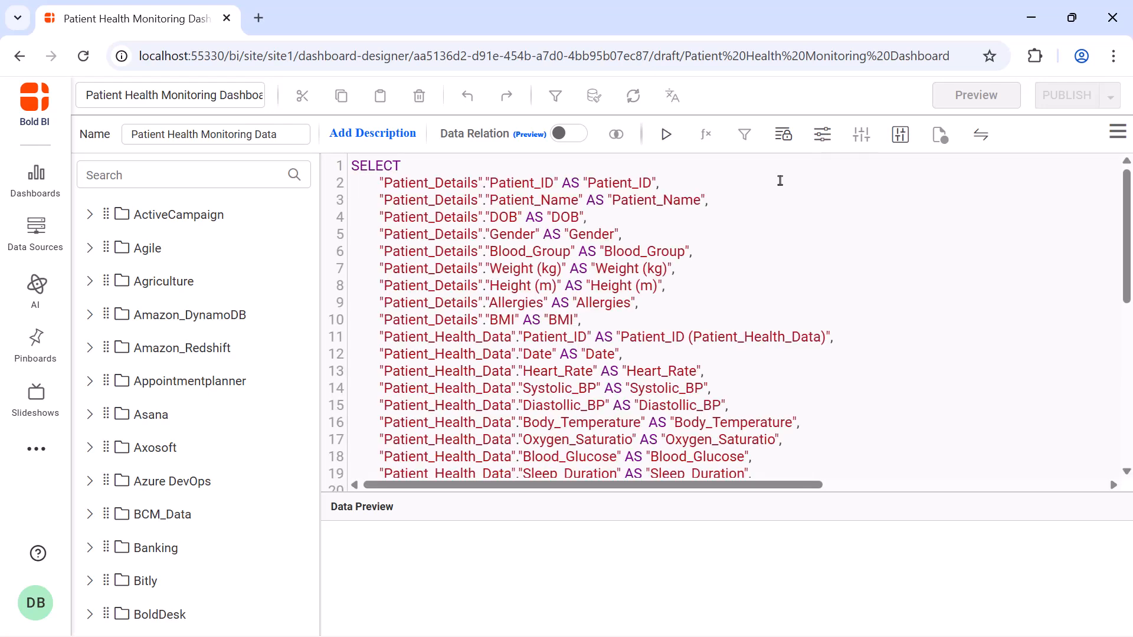
pyautogui.click(666, 134)
pyautogui.click(584, 429)
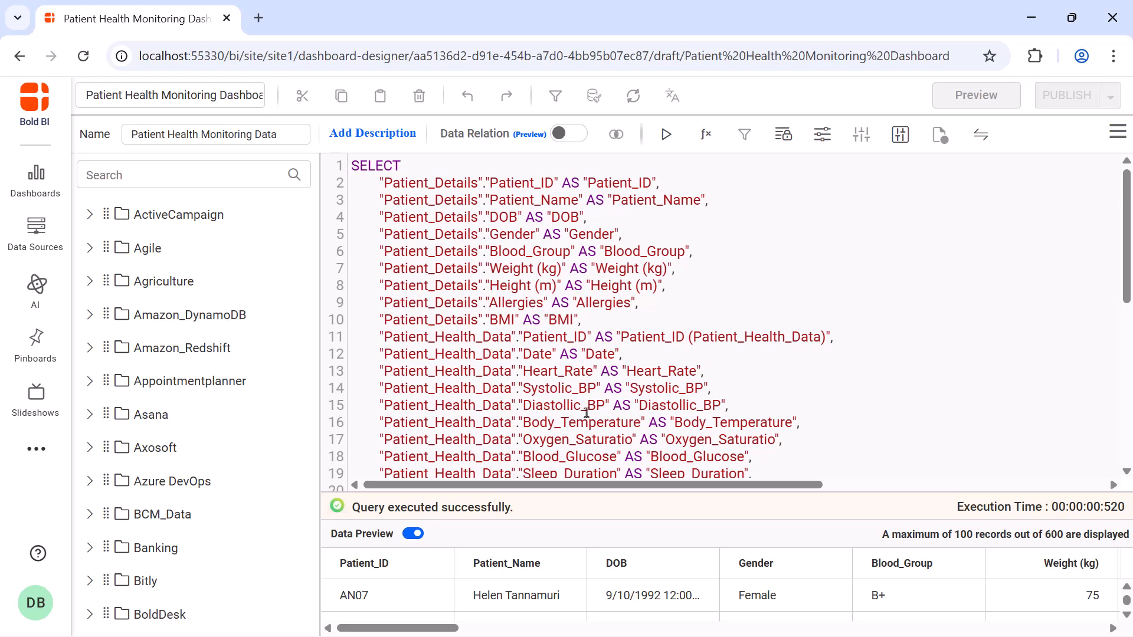
# Save the data source and return to the full dashboard canvas.
pyautogui.click(1117, 134)
pyautogui.click(1083, 175)
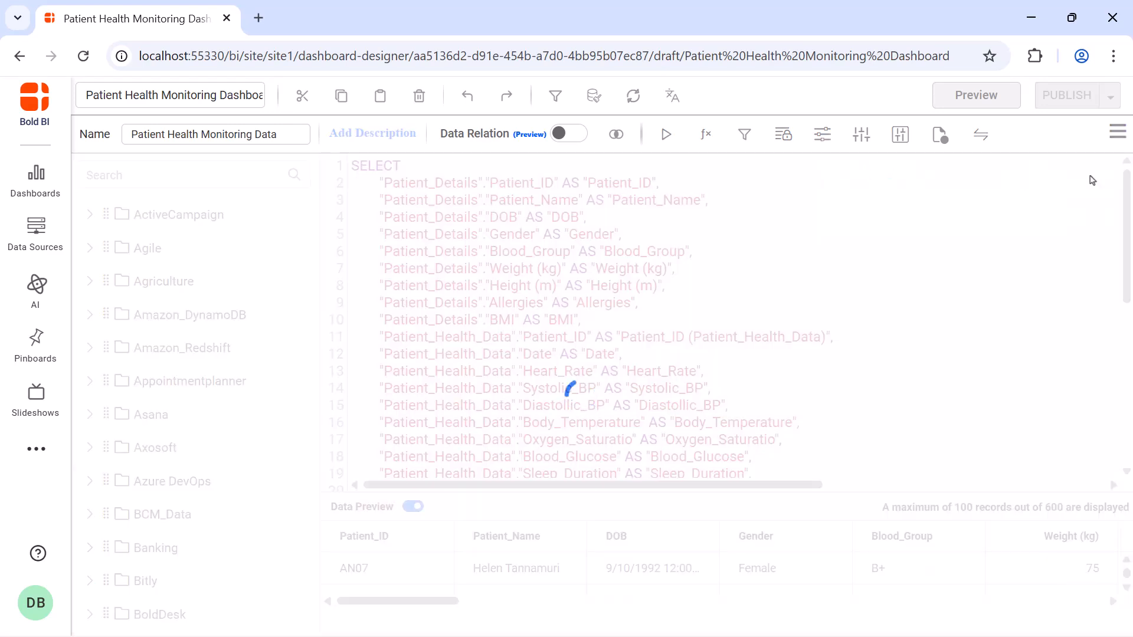
pyautogui.click(1089, 130)
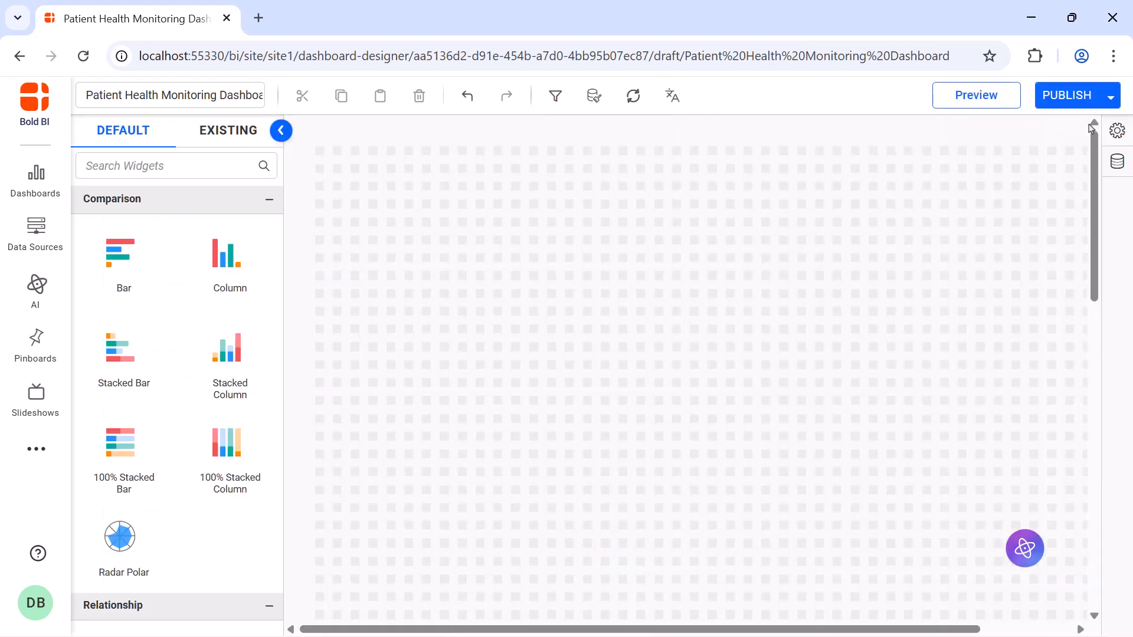
# Find the Combo Box widget, place it in the canvas's upper-left corner, and enlarge it to about twice its default width.
pyautogui.click(246, 160)
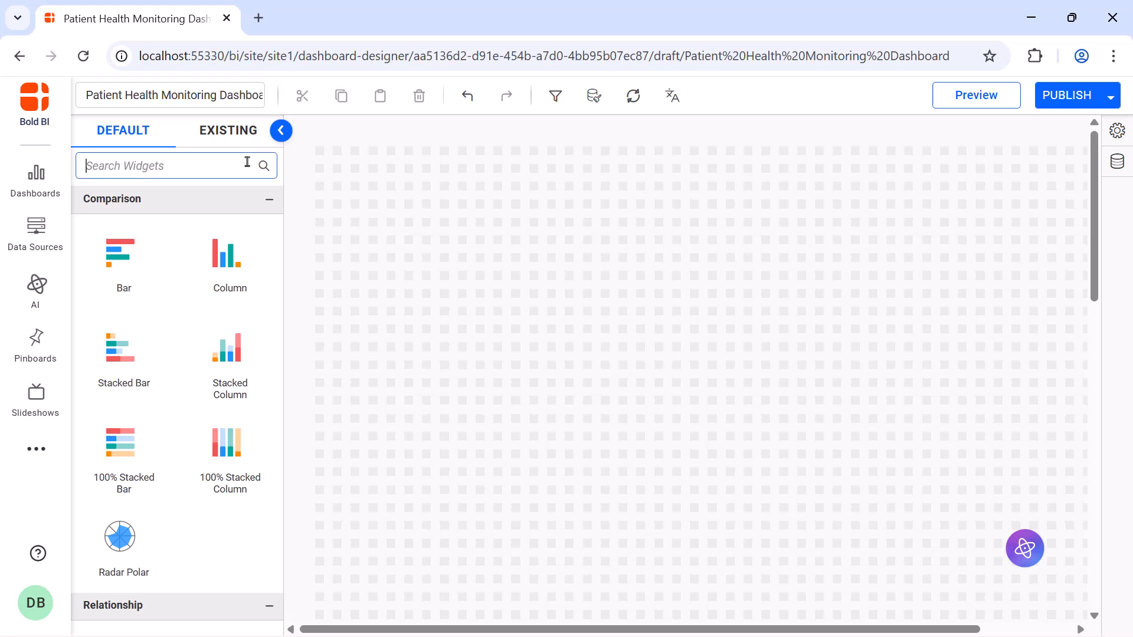
pyautogui.write('combo')
pyautogui.moveTo(120, 377); pyautogui.dragTo(313, 164)
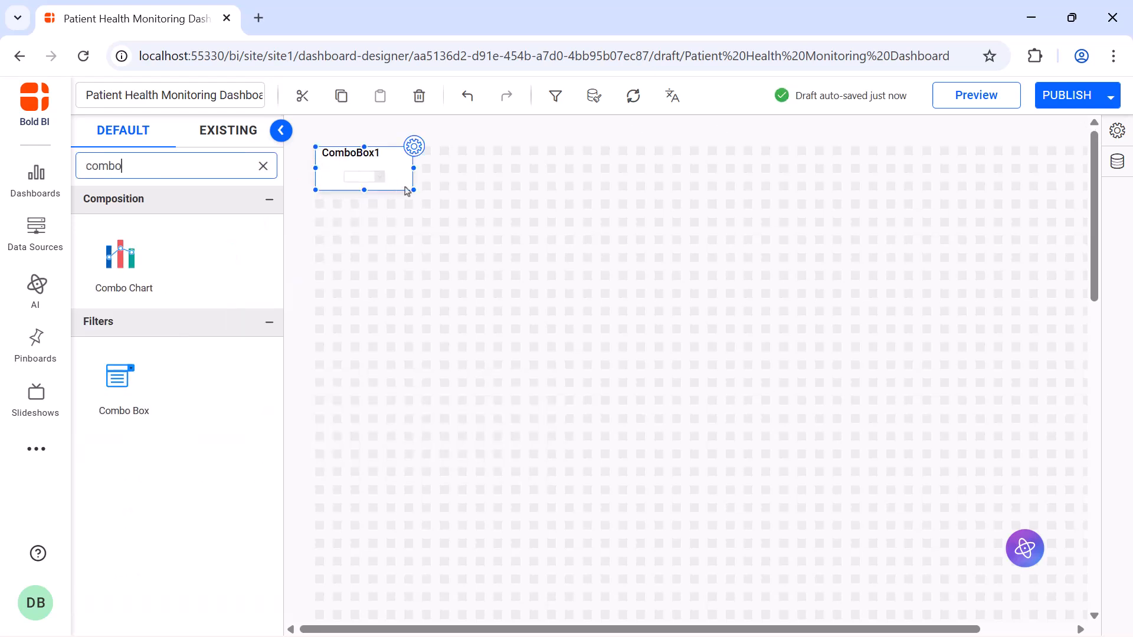
pyautogui.moveTo(415, 190); pyautogui.dragTo(521, 204)
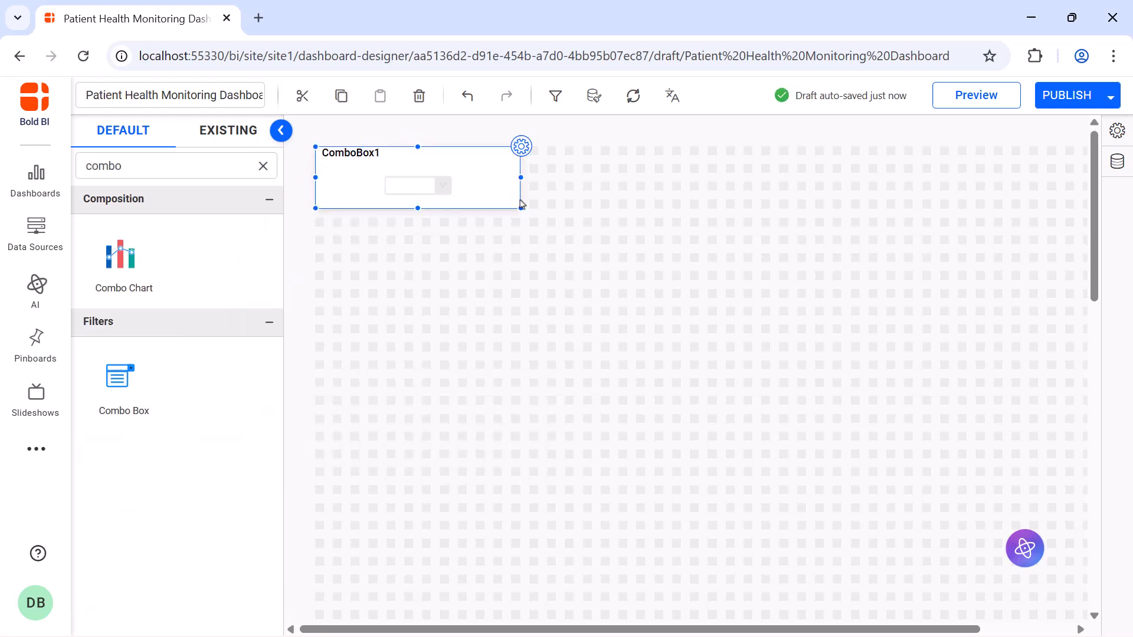
# Name the combo box "Patient ID" and assign the Patient_ID dimension as its value.
pyautogui.click(522, 148)
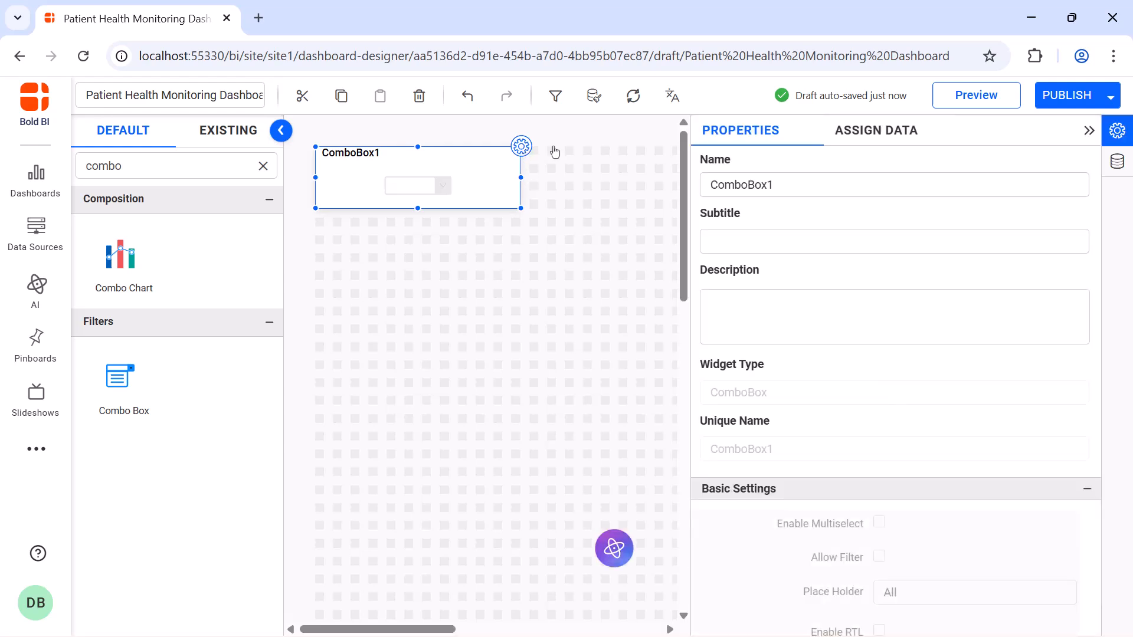
pyautogui.click(830, 185)
pyautogui.hotkey('ctrl', 'a')
pyautogui.write('Patient ID')
pyautogui.press('Return')
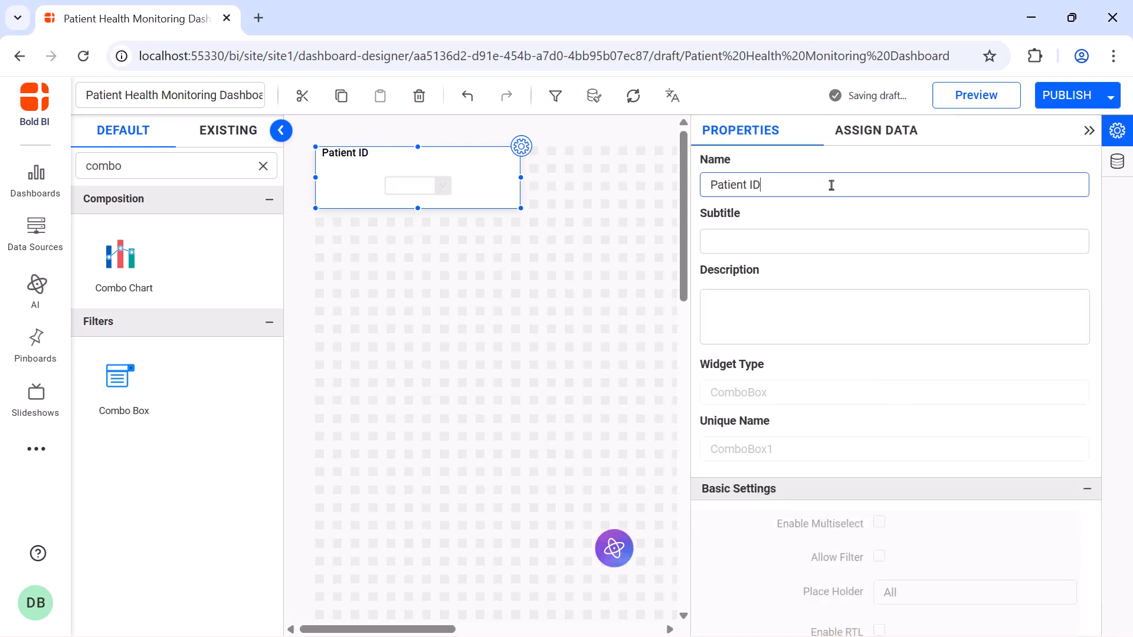
pyautogui.click(867, 134)
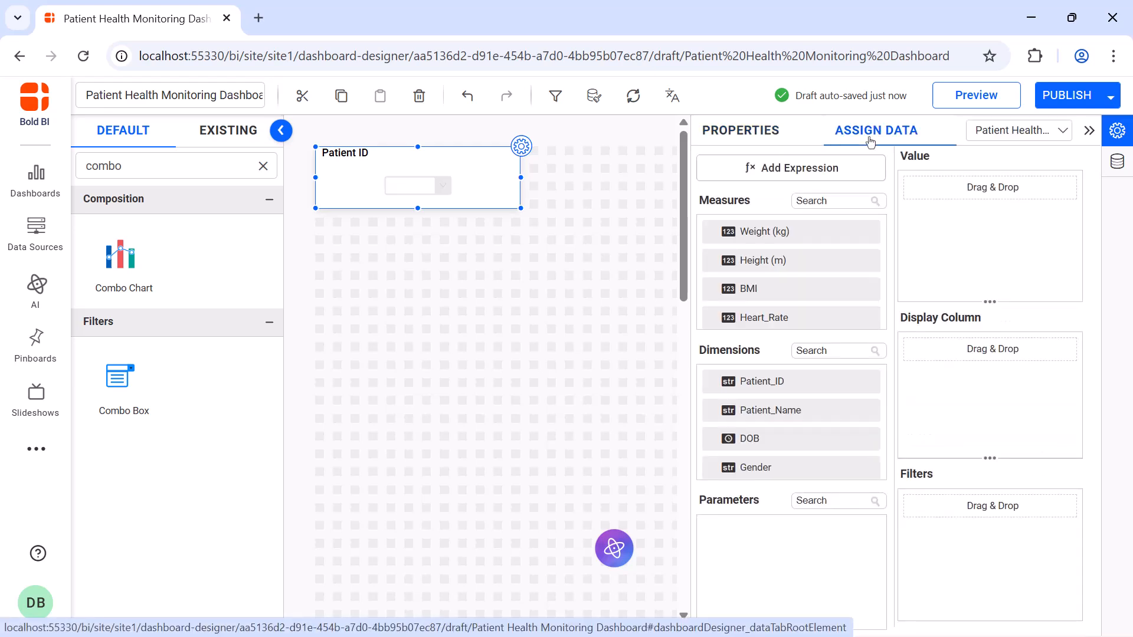
pyautogui.moveTo(811, 379); pyautogui.dragTo(914, 245)
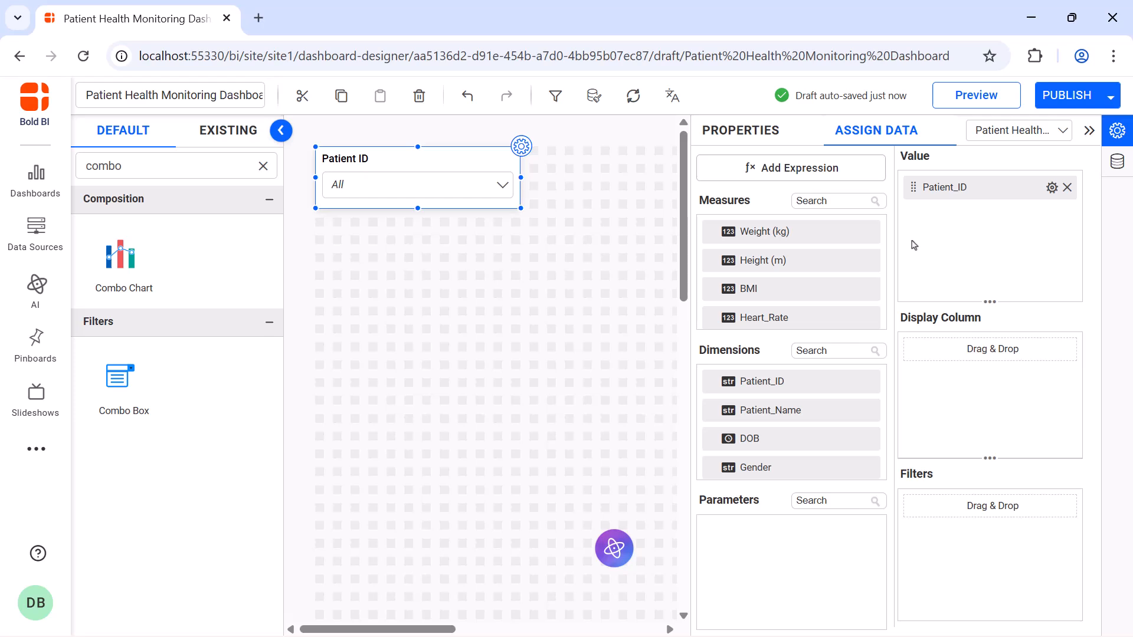
# Disable Persist Virtual Selection for the Patient ID combo box and replace its automatic title font size with 16.
pyautogui.click(741, 130)
pyautogui.scroll(-10, 879, 235)
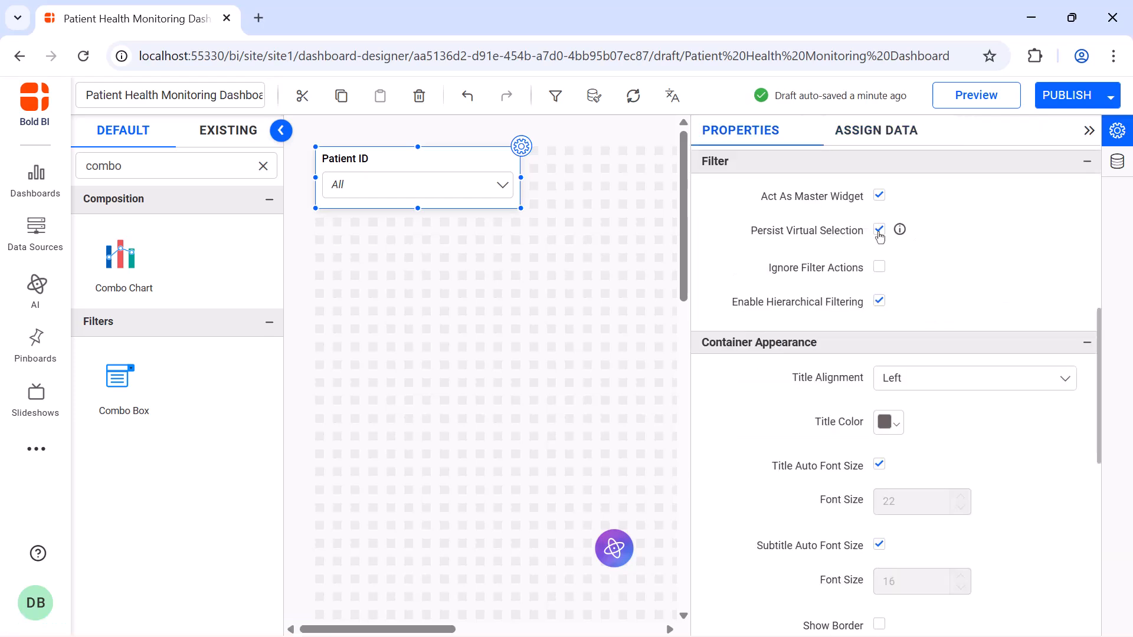
pyautogui.click(879, 230)
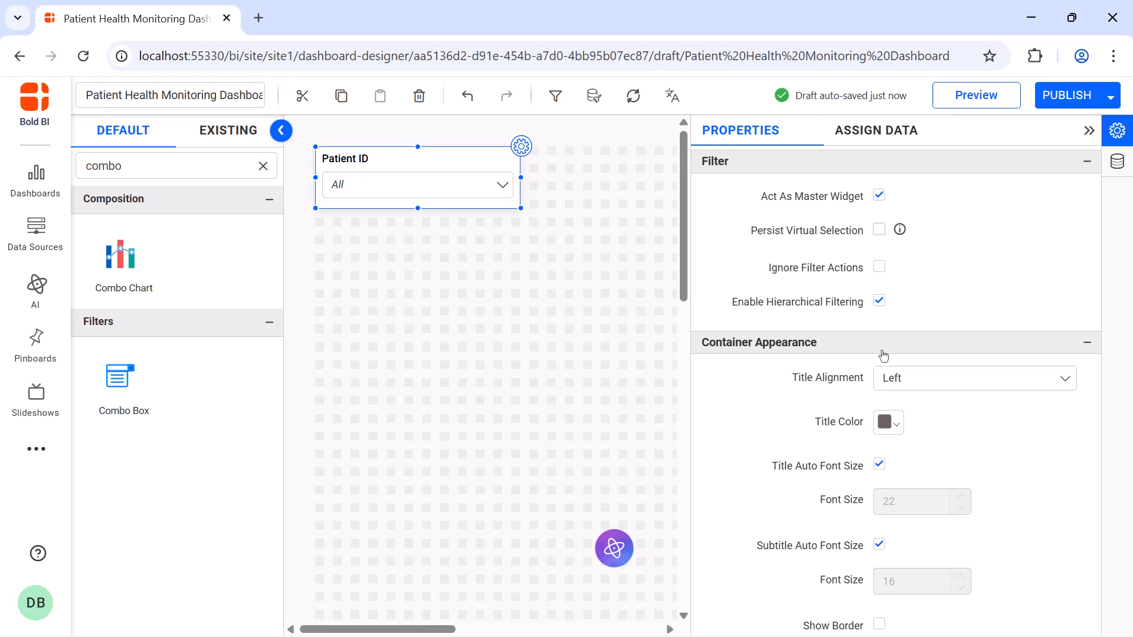
pyautogui.click(880, 466)
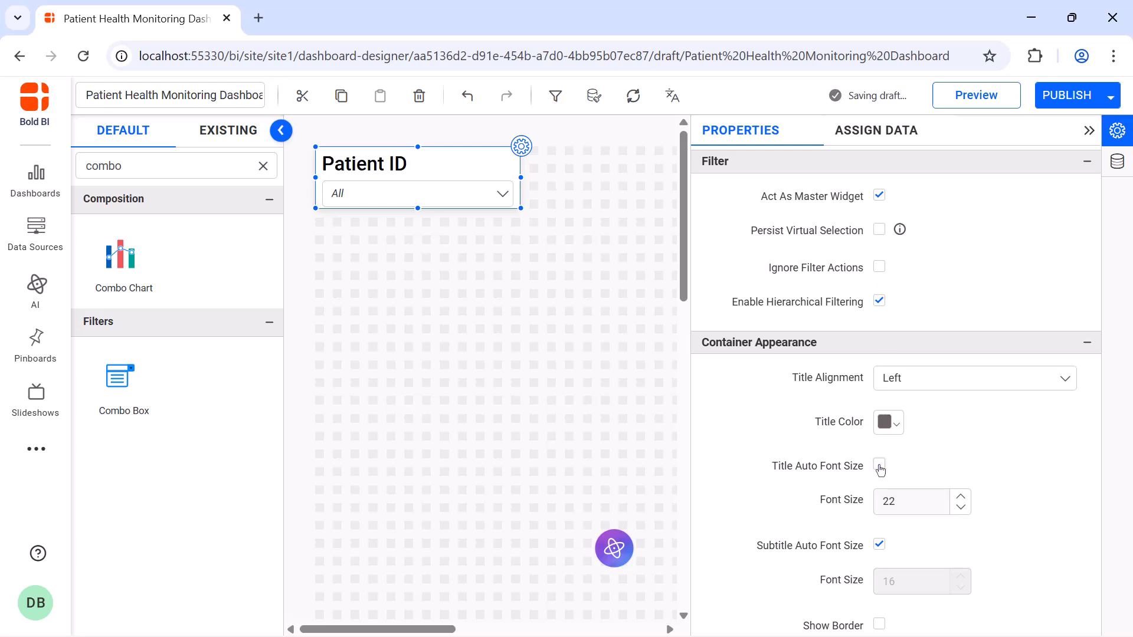
pyautogui.doubleClick(907, 502)
pyautogui.write('16')
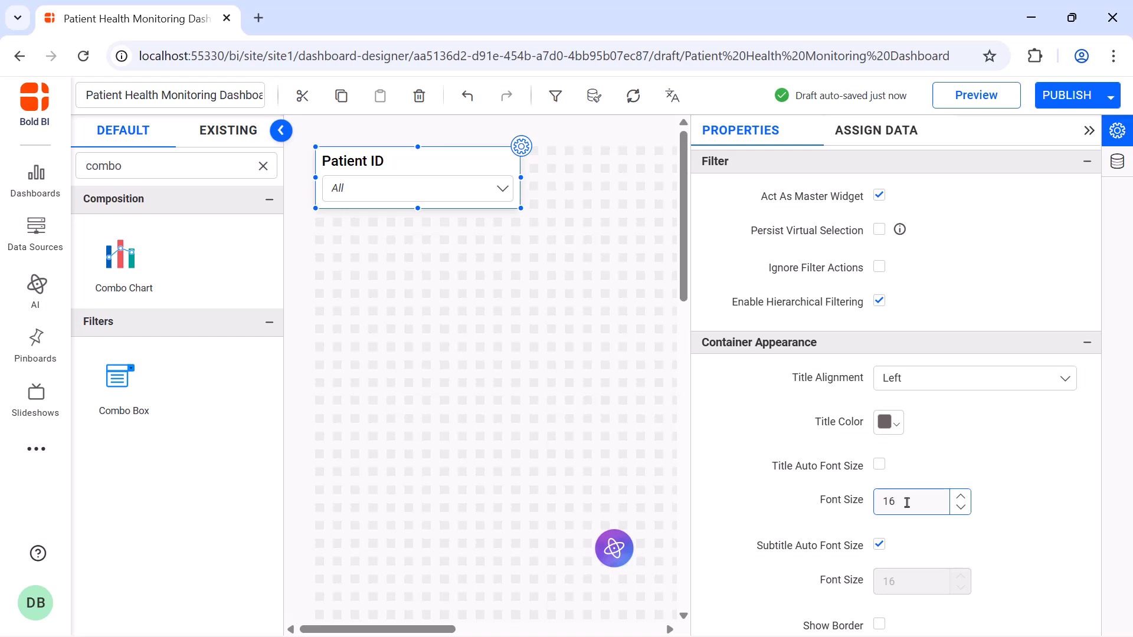
pyautogui.click(1089, 134)
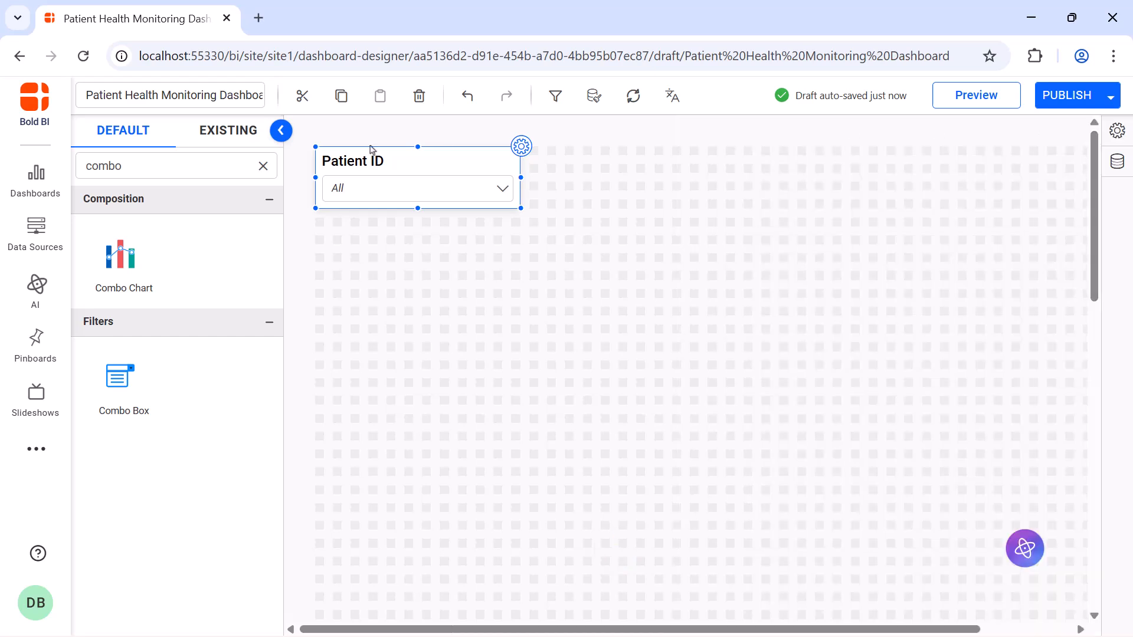
# Find the Radial Gauge widget, place it directly below the Patient ID combo box, and enlarge it to the same width.
pyautogui.click(263, 166)
pyautogui.click(242, 164)
pyautogui.write('radial')
pyautogui.moveTo(121, 253); pyautogui.dragTo(322, 224)
pyautogui.moveTo(412, 278); pyautogui.dragTo(511, 419)
# Name the radial gauge "Heart Rate" and assign the Heart_Rate measure as its actual value.
pyautogui.click(522, 219)
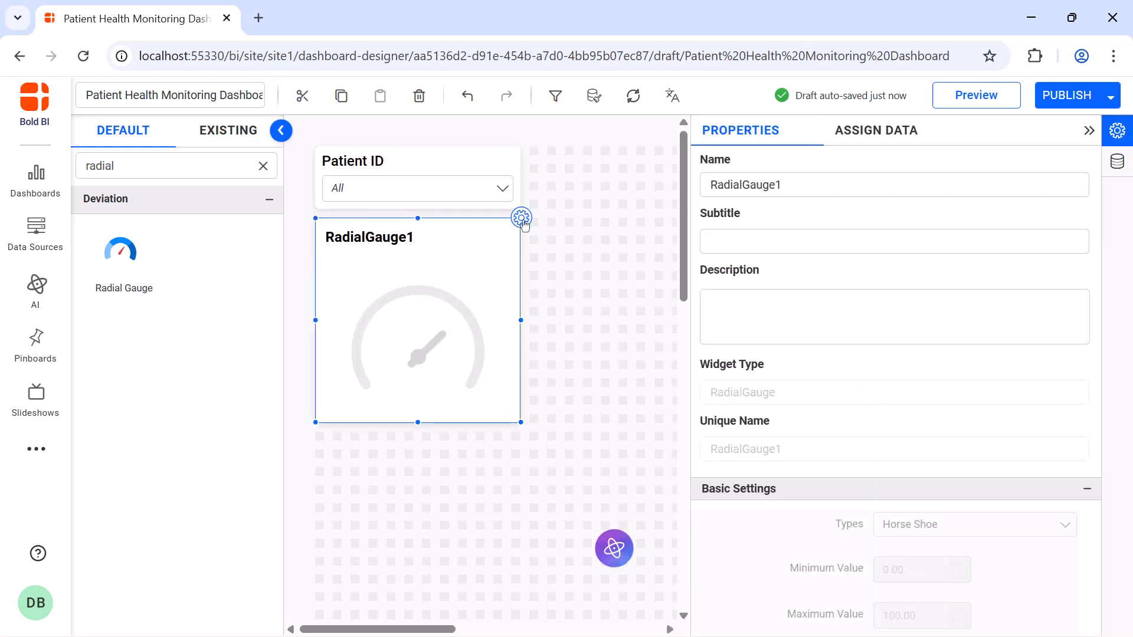
pyautogui.click(785, 186)
pyautogui.hotkey('ctrl', 'a')
pyautogui.write('Heart Rate')
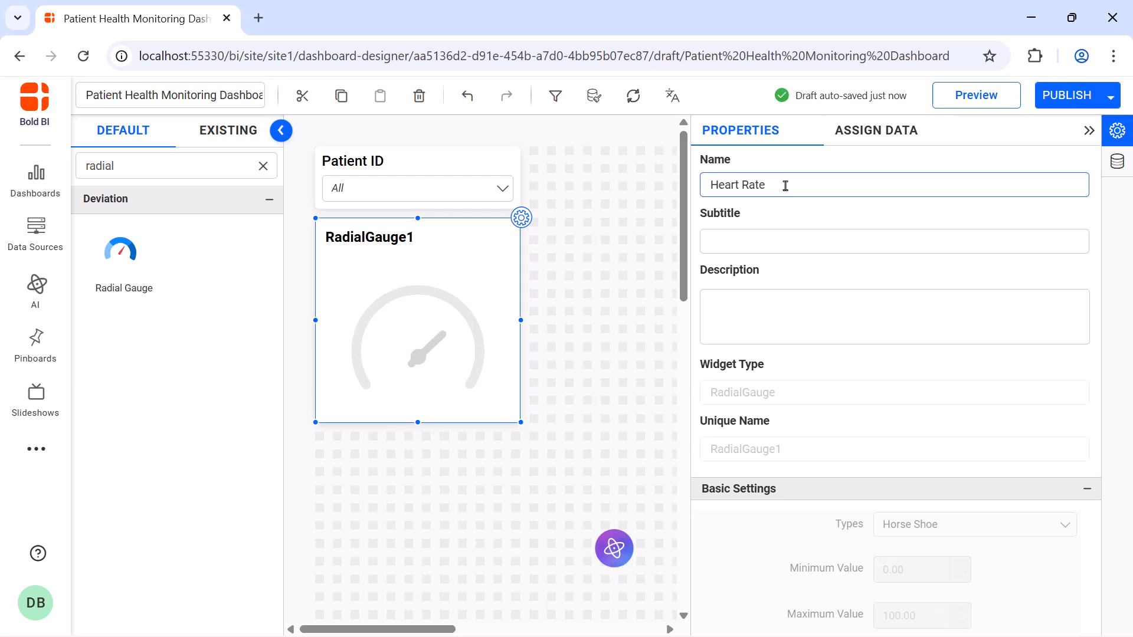
pyautogui.click(860, 139)
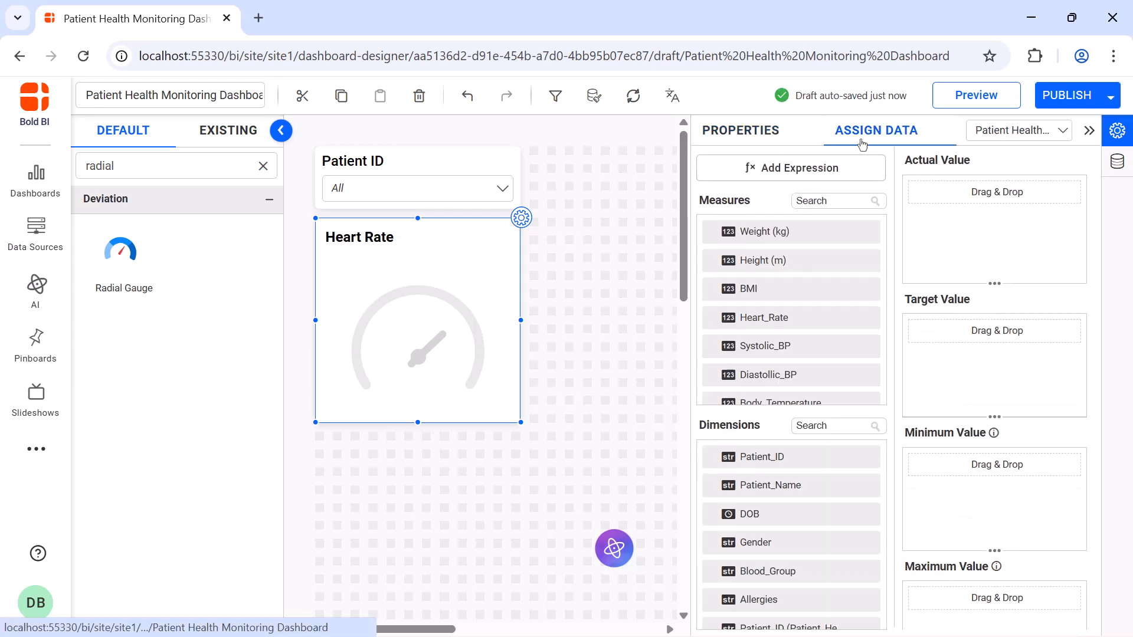
pyautogui.moveTo(810, 318); pyautogui.dragTo(917, 236)
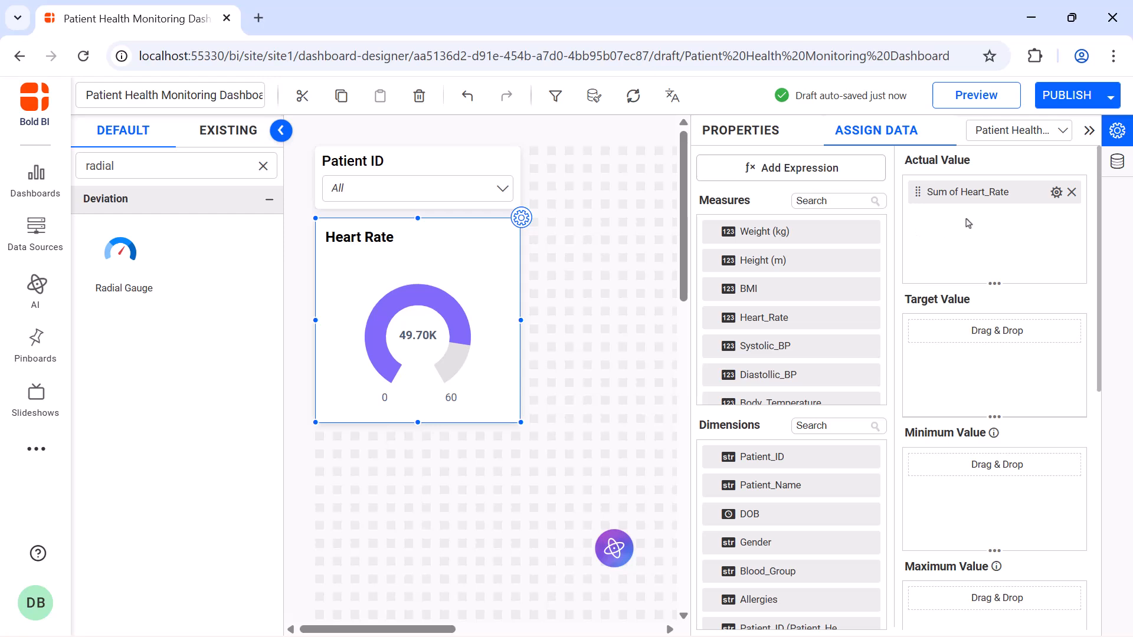
# Rename the gauge's actual value field to "Heart Rate" and set its aggregation to Avg.
pyautogui.click(1056, 192)
pyautogui.click(1055, 219)
pyautogui.click(1056, 191)
pyautogui.click(1046, 299)
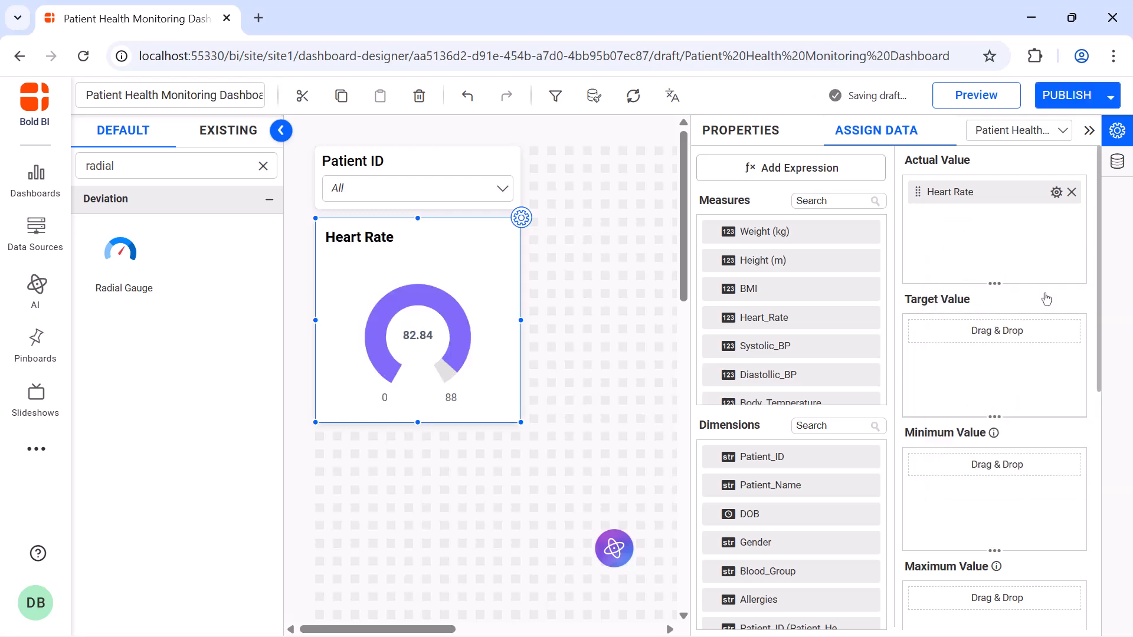
# Format the Heart Rate measure with "bpm" appended to the right of the value.
pyautogui.click(1056, 193)
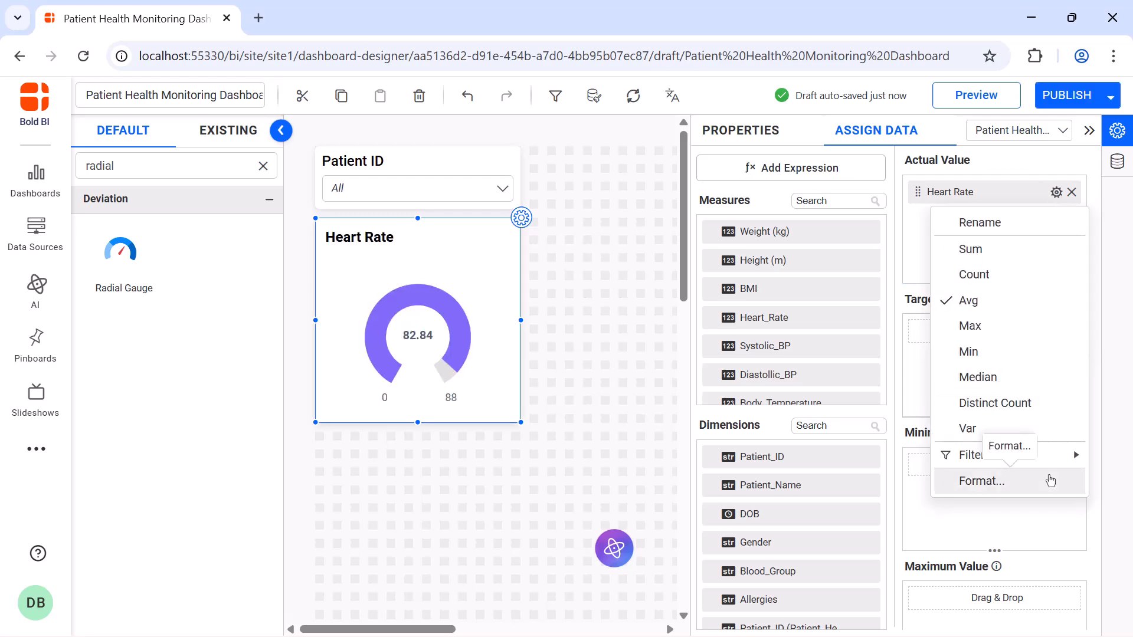
pyautogui.click(1050, 479)
pyautogui.click(601, 503)
pyautogui.write('bpm')
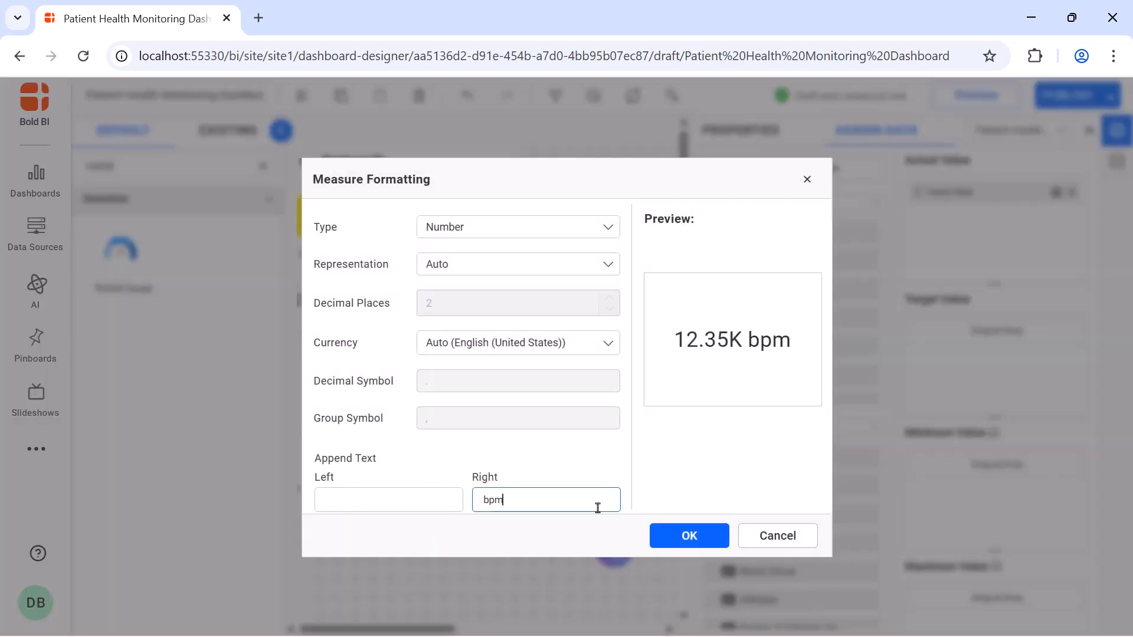
pyautogui.click(672, 534)
# Set the Heart Rate gauge's type to Half Circle and its minimum value to 60.
pyautogui.click(730, 139)
pyautogui.scroll(-5, 979, 214)
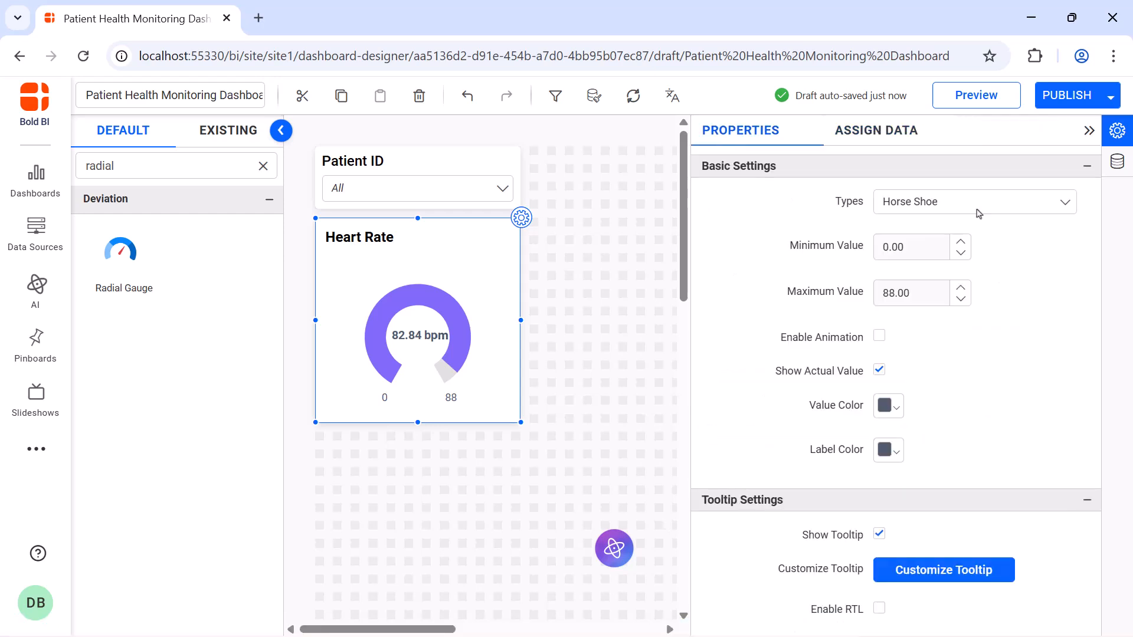
pyautogui.click(979, 213)
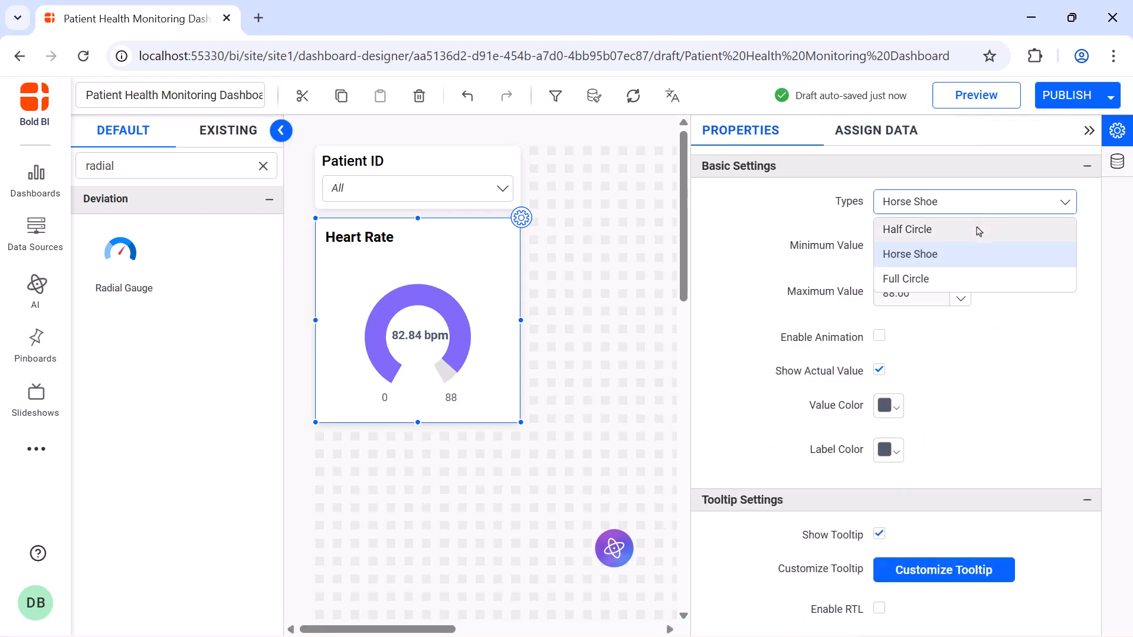
pyautogui.click(978, 229)
pyautogui.click(928, 251)
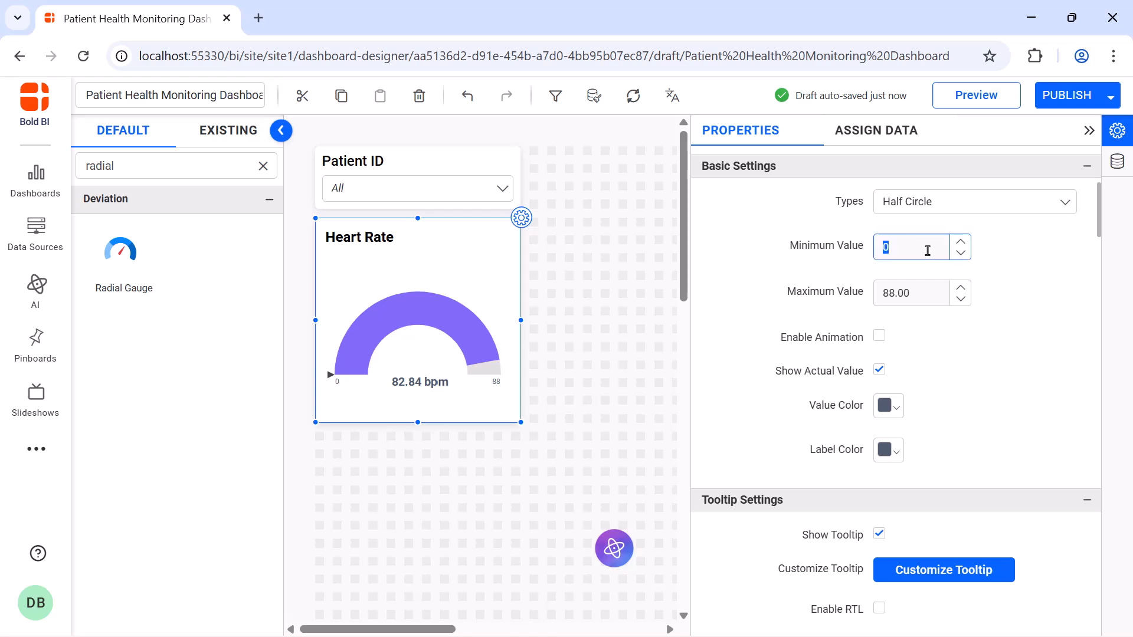
pyautogui.write('60')
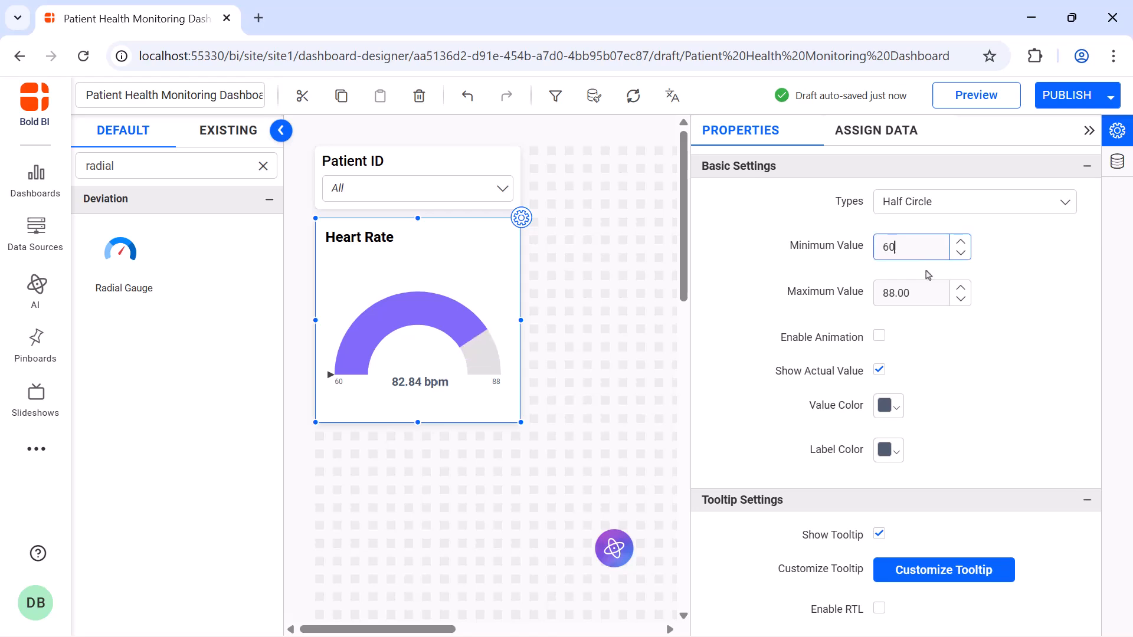
# Set the Heart Rate gauge's maximum value to 200 and enable its animation.
pyautogui.click(924, 287)
pyautogui.write('200')
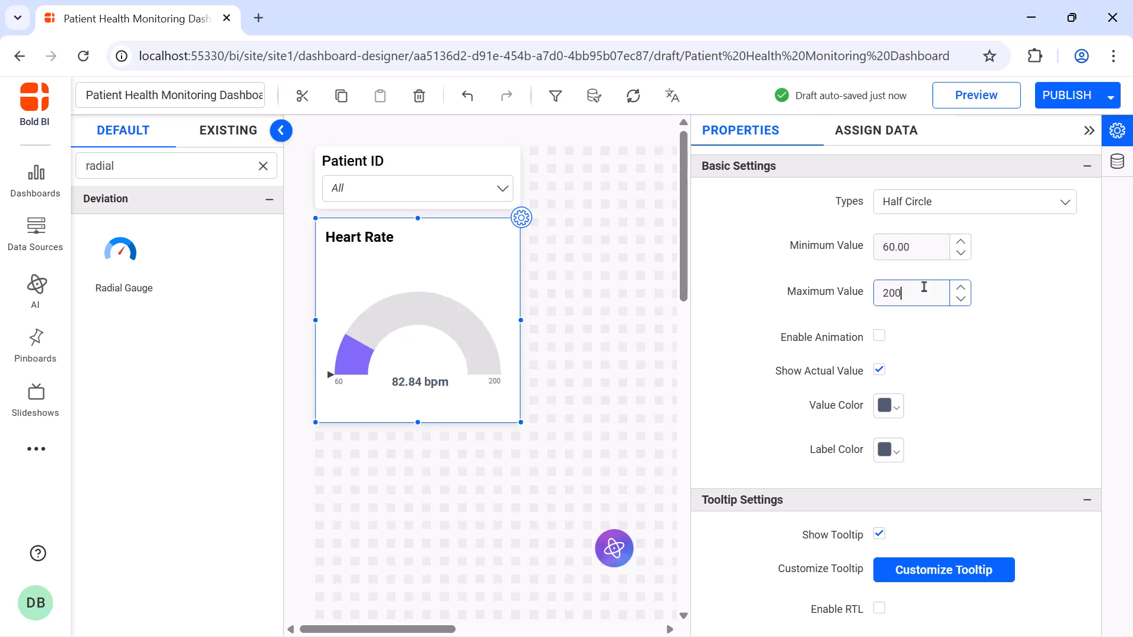
pyautogui.click(879, 336)
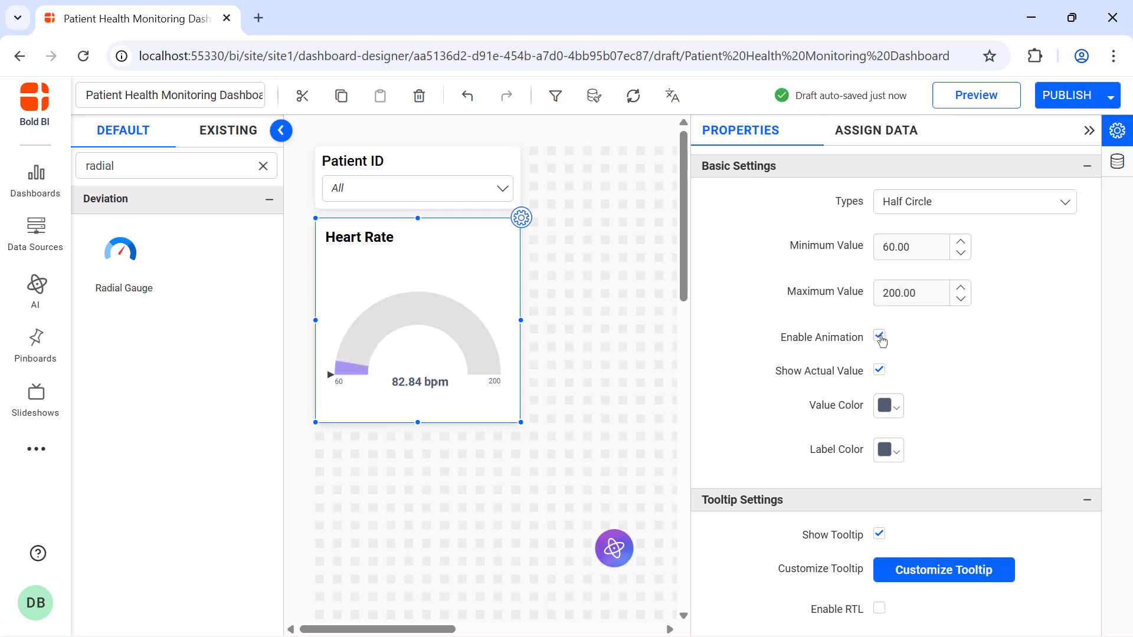
# Change the Heart Rate gauge's value pointer to Range with Needle.
pyautogui.scroll(-8, 958, 228)
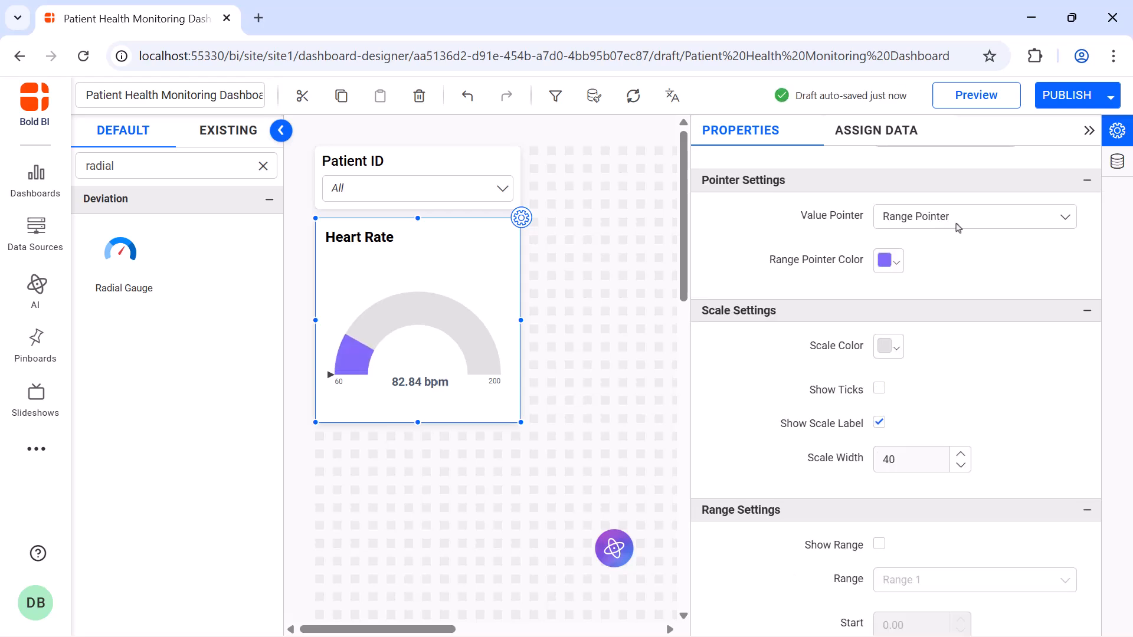
pyautogui.click(958, 228)
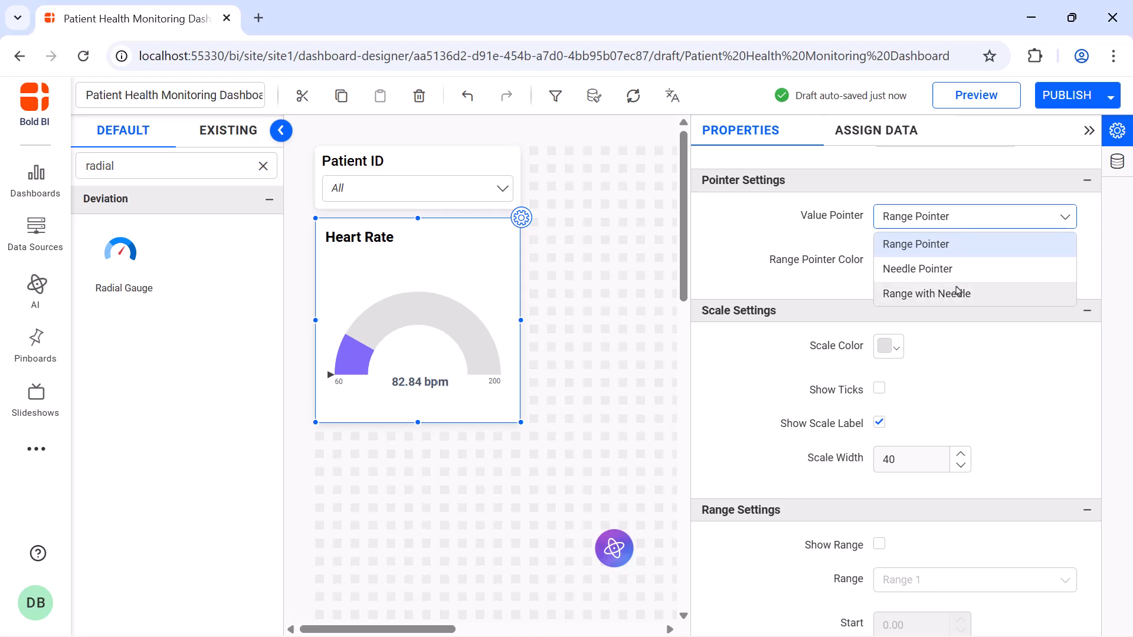
pyautogui.click(957, 292)
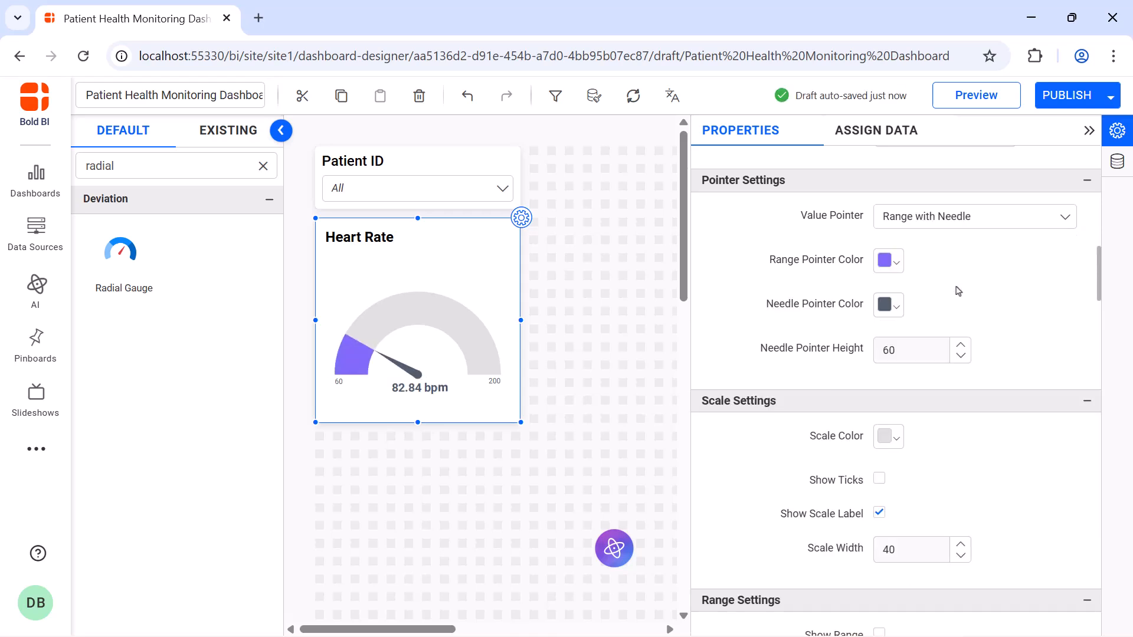
# Show ticks on the gauge scale, with both the ticks position and the scale label position set to Inside.
pyautogui.scroll(-3, 881, 276)
pyautogui.click(879, 274)
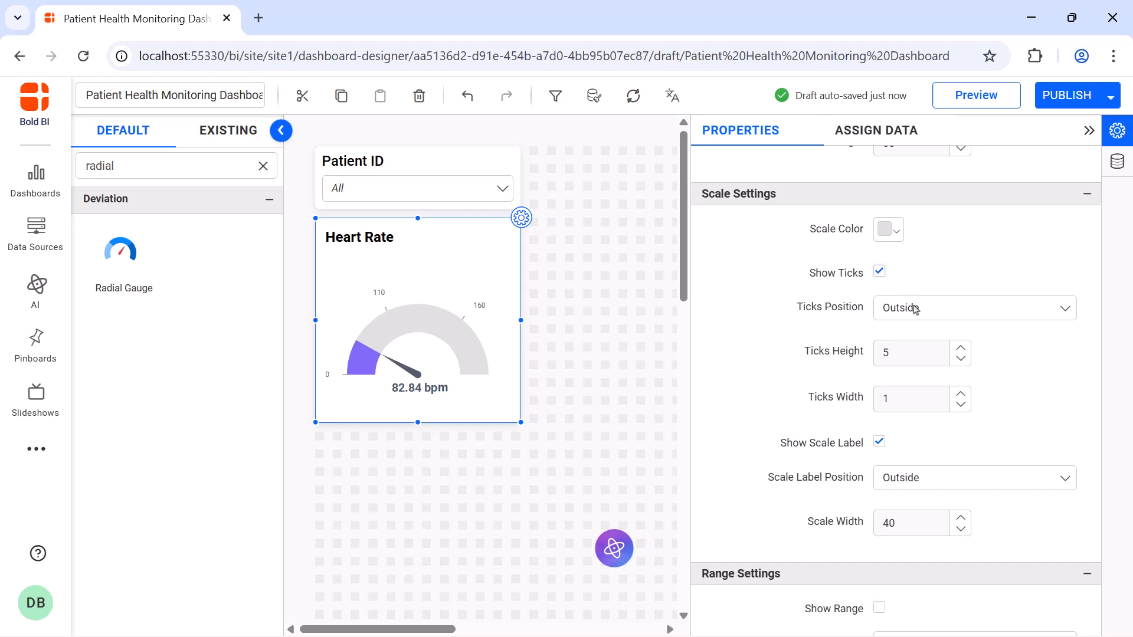
pyautogui.click(914, 308)
pyautogui.click(916, 332)
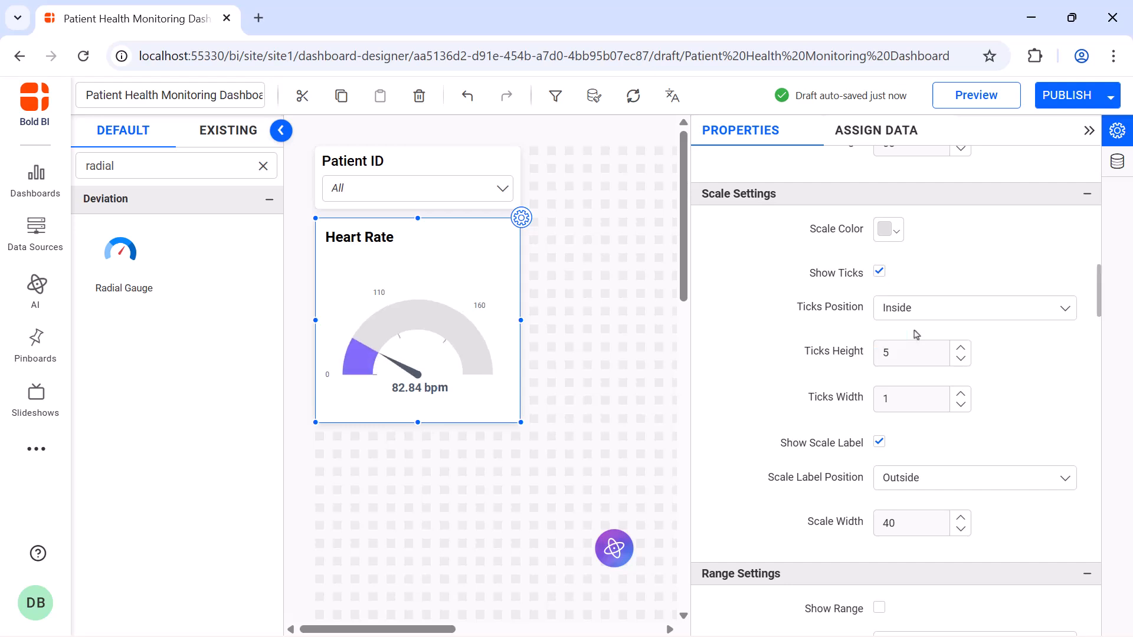
pyautogui.click(915, 476)
pyautogui.click(915, 502)
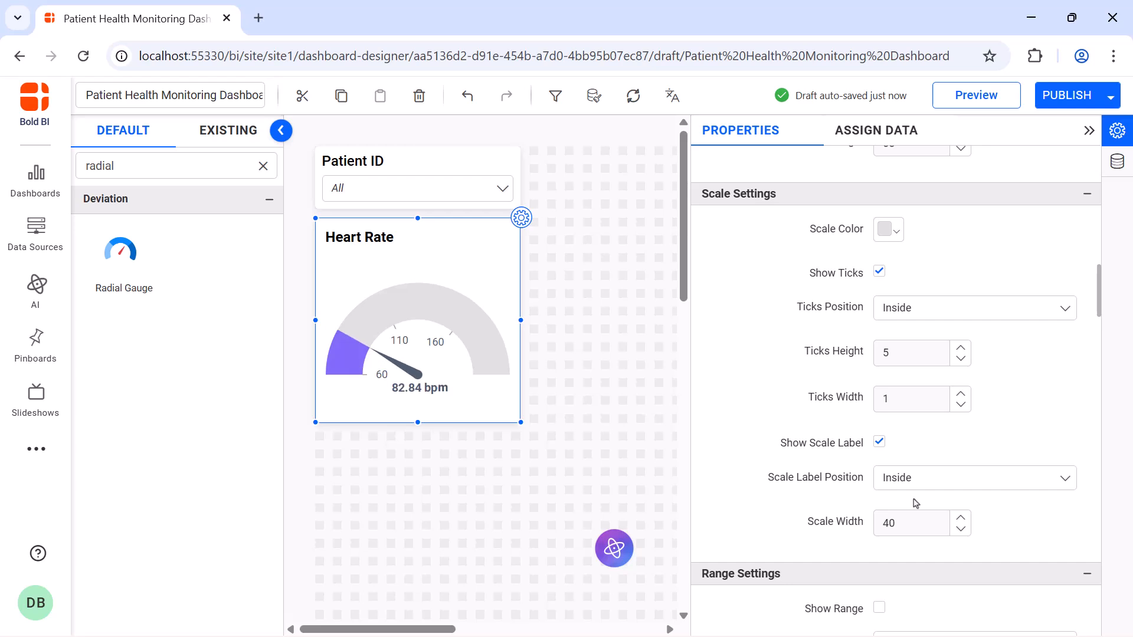
# Show colour ranges on the Heart Rate gauge, ending Range 1 at 100 and colouring it green.
pyautogui.scroll(-5, 879, 303)
pyautogui.click(879, 295)
pyautogui.scroll(-1, 879, 303)
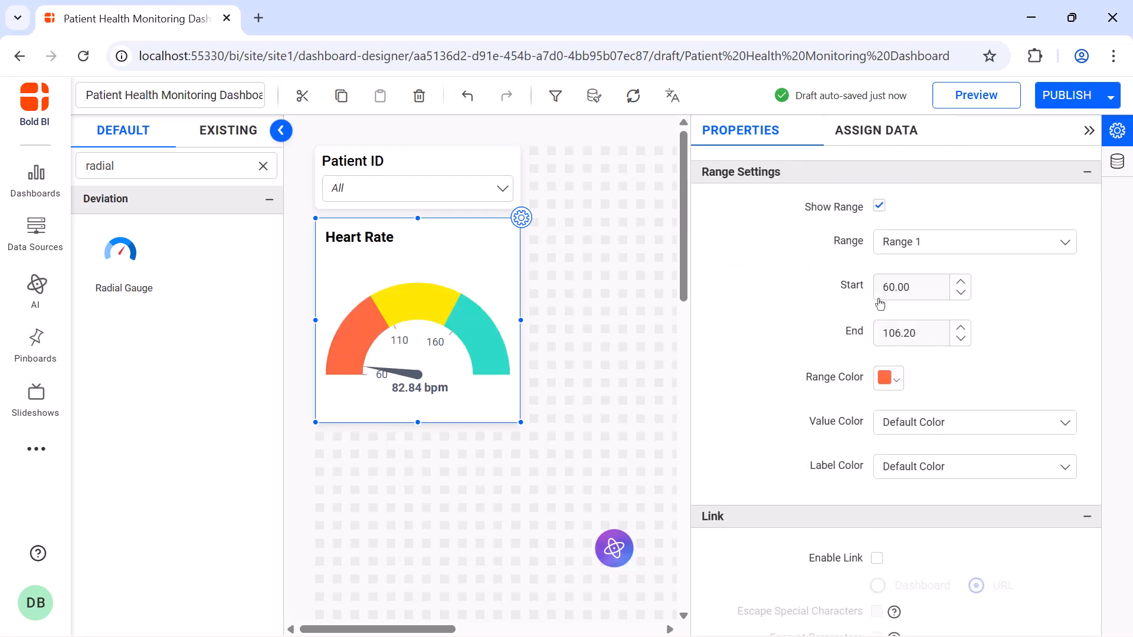
pyautogui.doubleClick(928, 331)
pyautogui.write('100')
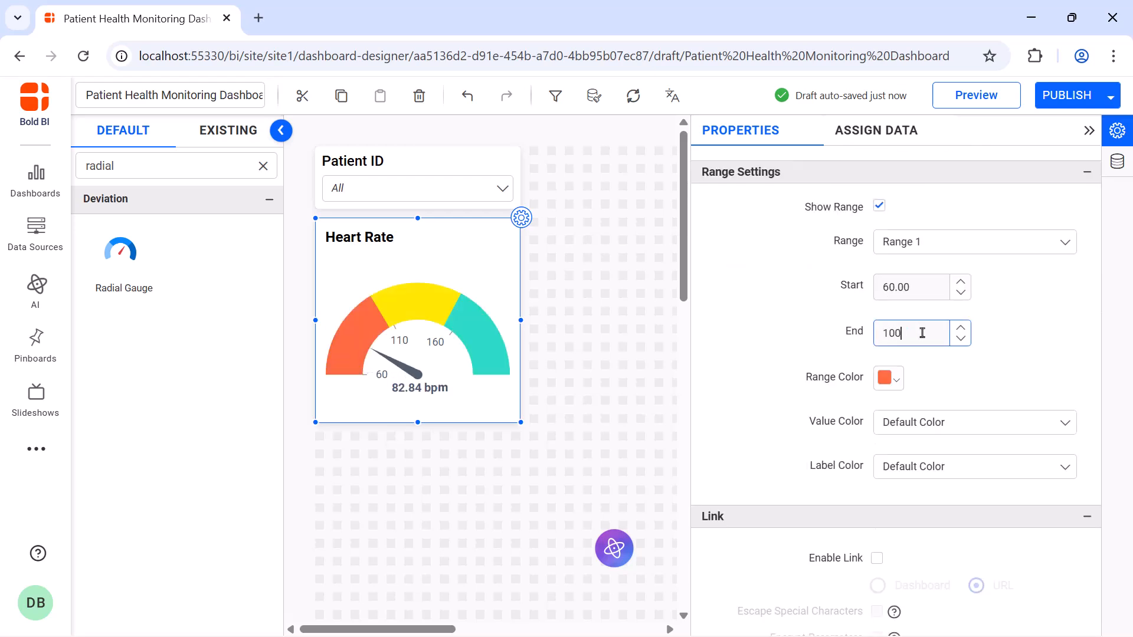
pyautogui.click(888, 379)
pyautogui.click(990, 477)
pyautogui.click(997, 611)
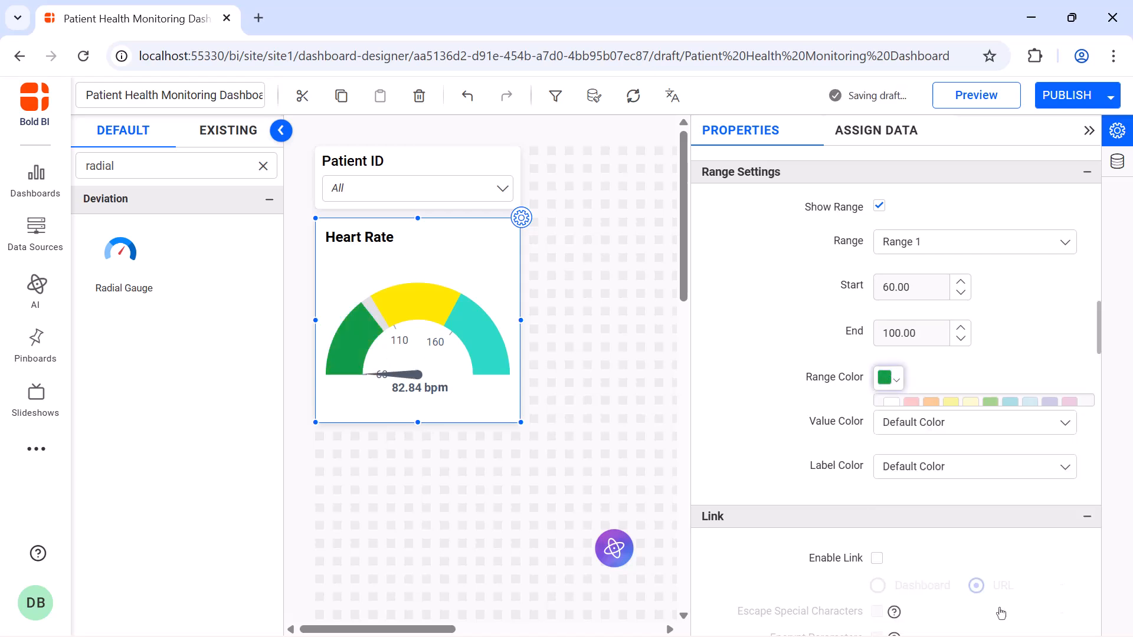
# Set Range 2 of the gauge to start at 100 and end at 120.
pyautogui.click(918, 245)
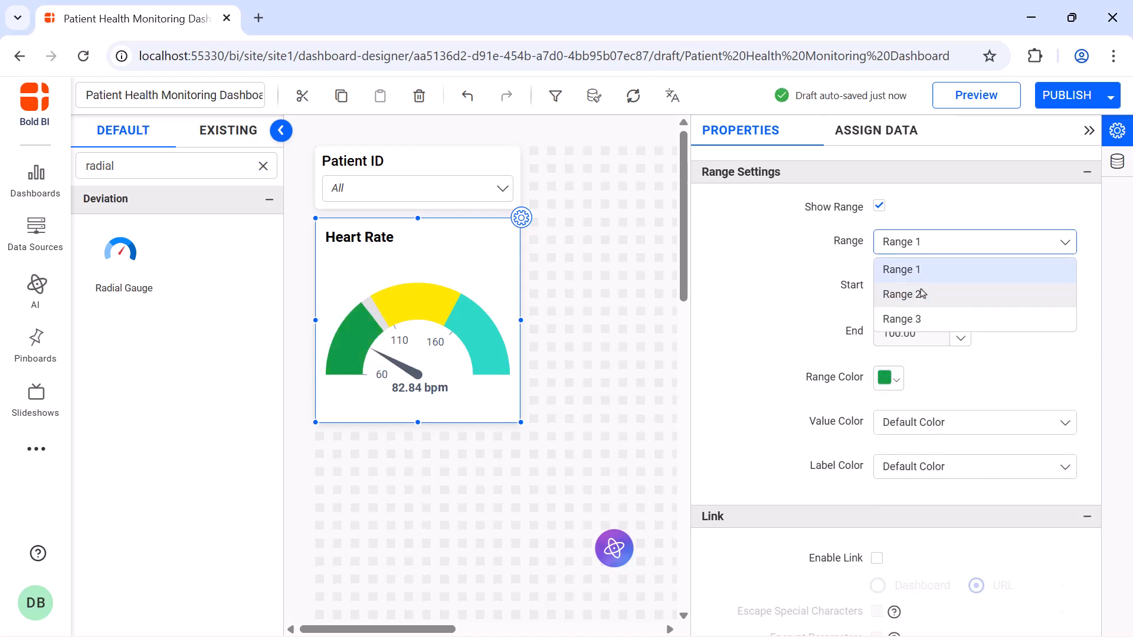
pyautogui.click(918, 293)
pyautogui.doubleClick(919, 287)
pyautogui.write('100')
pyautogui.doubleClick(922, 332)
pyautogui.write('120')
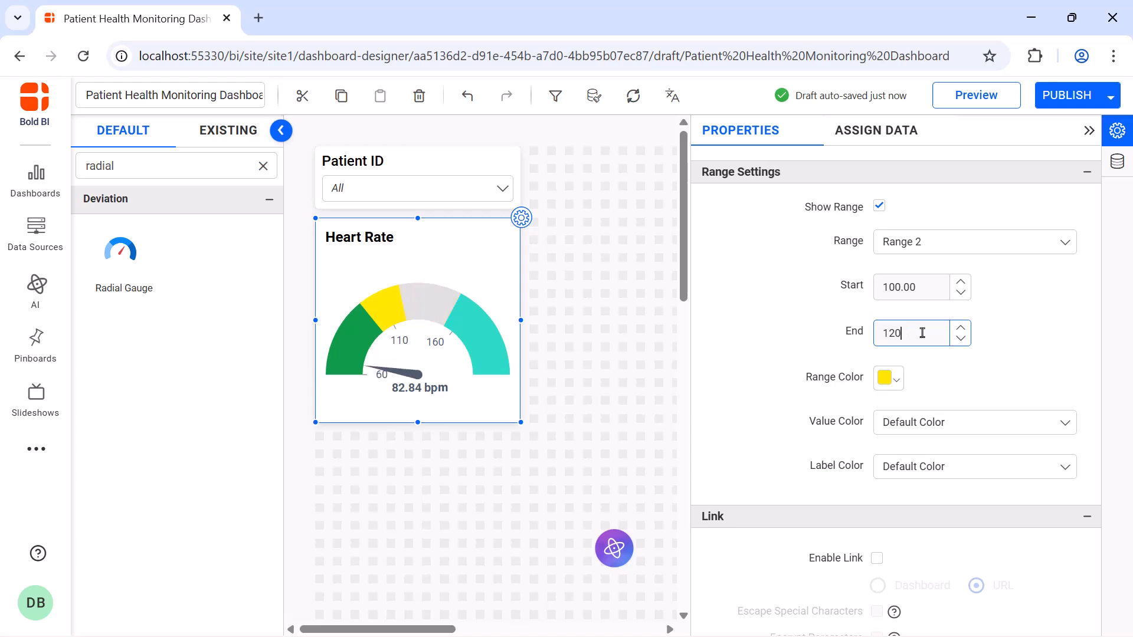
# Set Range 3 of the gauge to start at 120 and colour it red.
pyautogui.click(929, 247)
pyautogui.click(929, 316)
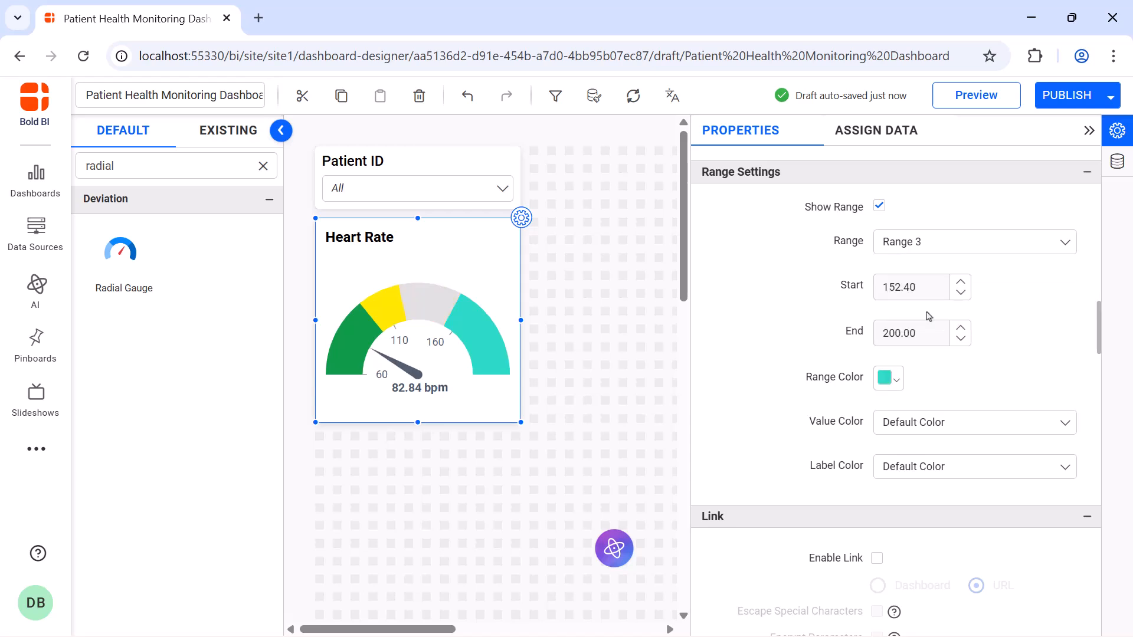
pyautogui.doubleClick(926, 289)
pyautogui.write('120')
pyautogui.click(888, 378)
pyautogui.click(912, 477)
pyautogui.click(986, 608)
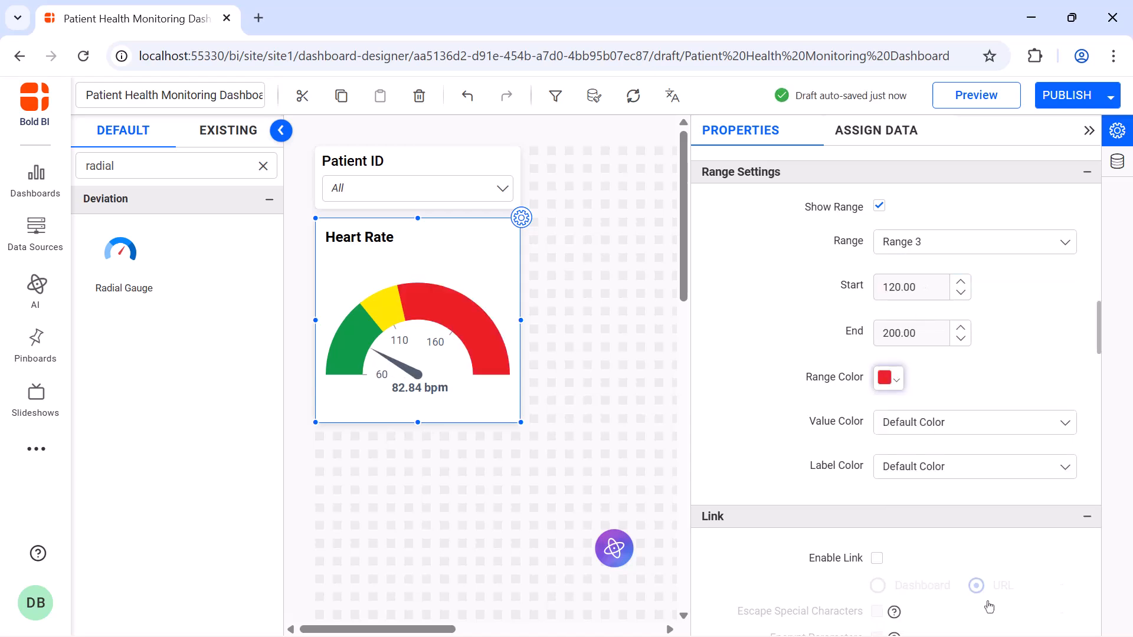
# Turn off the automatic font size for the gauge's actual value and set its font size to 20.
pyautogui.scroll(-10, 882, 370)
pyautogui.click(880, 366)
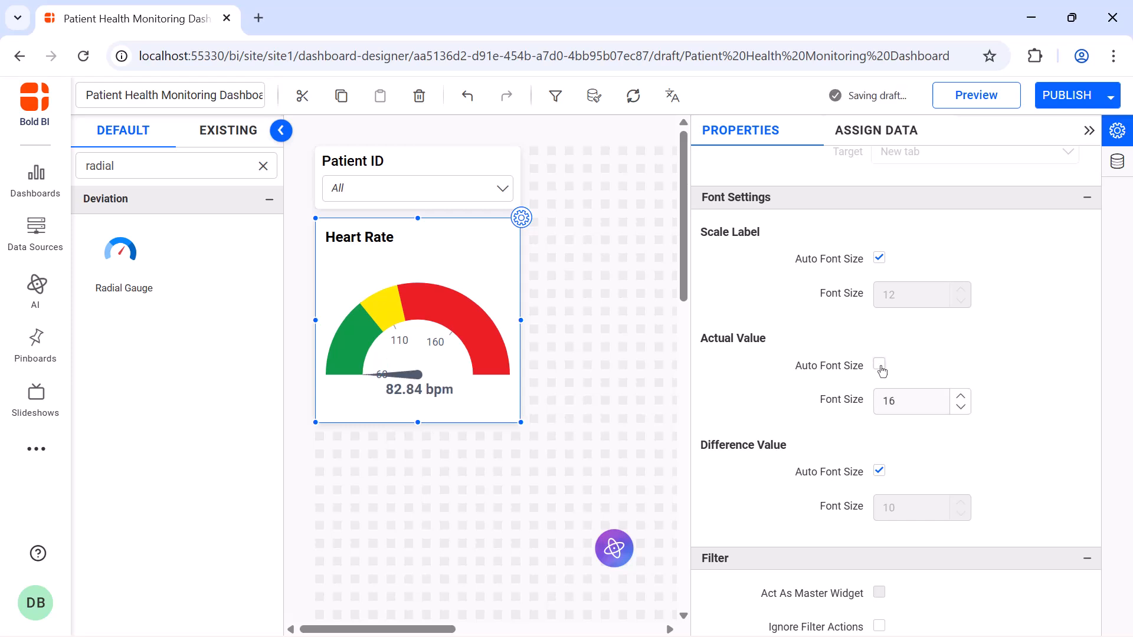
pyautogui.doubleClick(905, 399)
pyautogui.write('20')
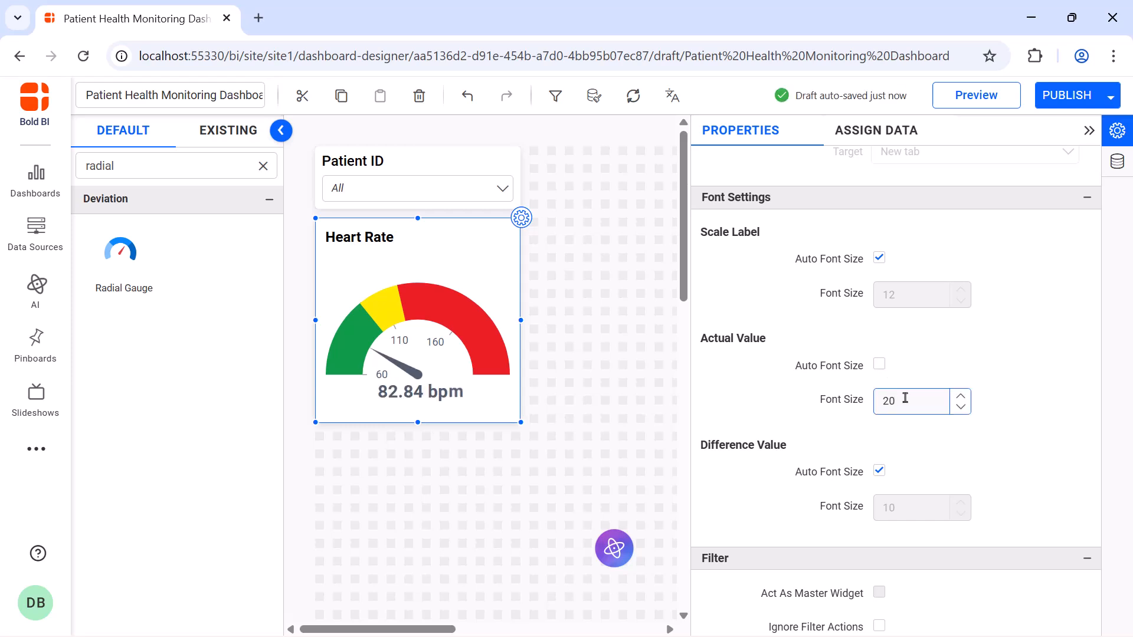
# Turn off the automatic font size for the Heart Rate title, set it to 16, and close the widget's properties.
pyautogui.scroll(-8, 879, 315)
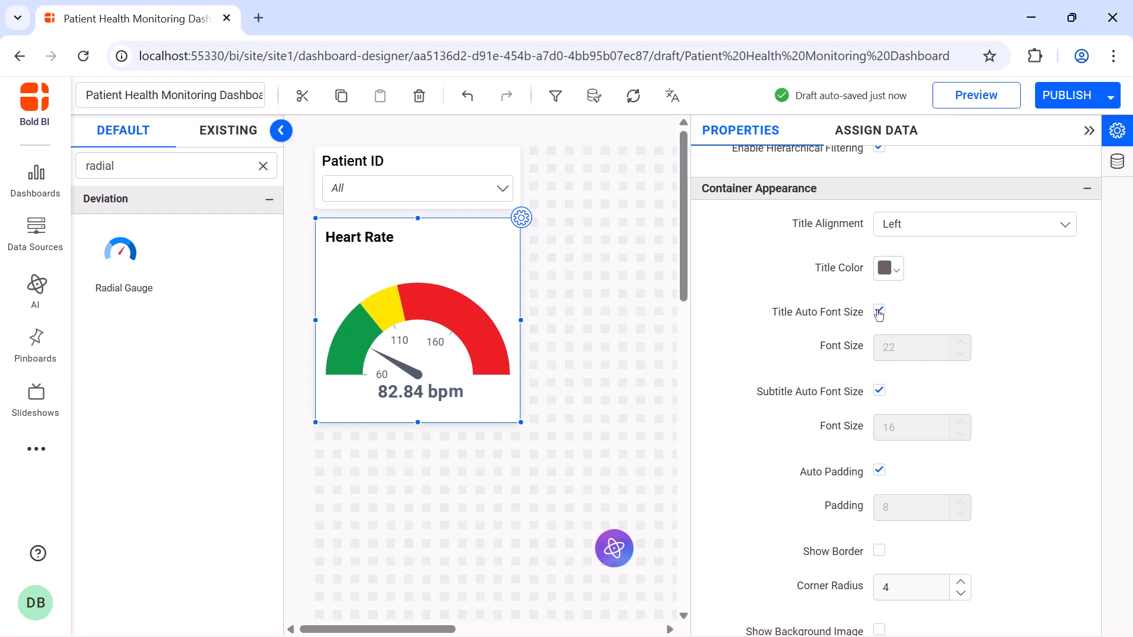
pyautogui.click(880, 311)
pyautogui.doubleClick(909, 348)
pyautogui.write('16')
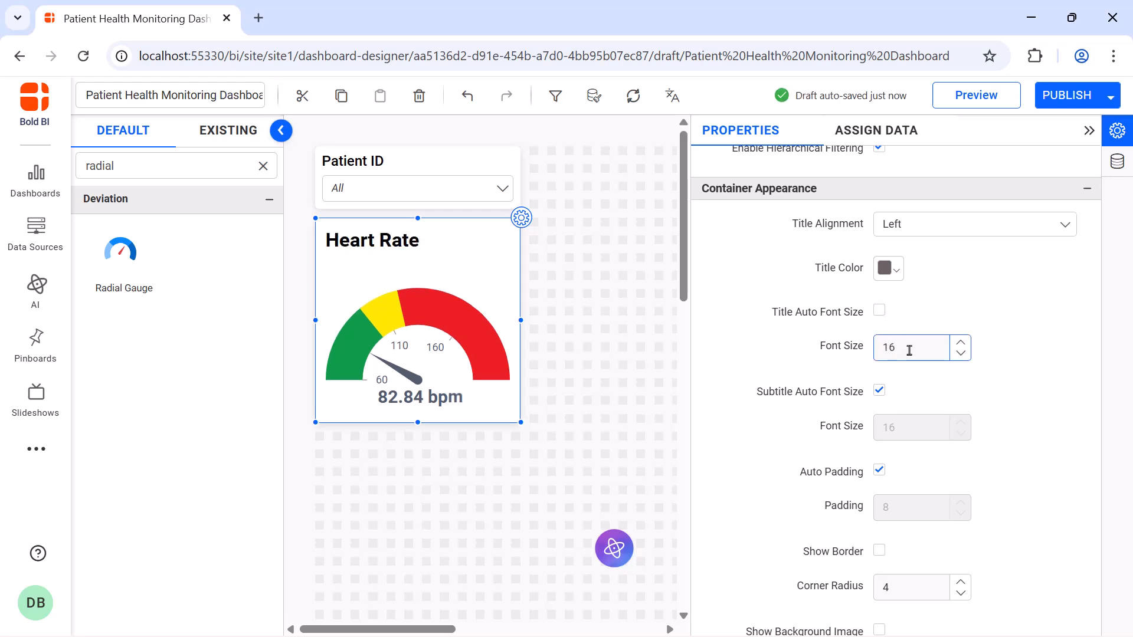
pyautogui.click(1088, 130)
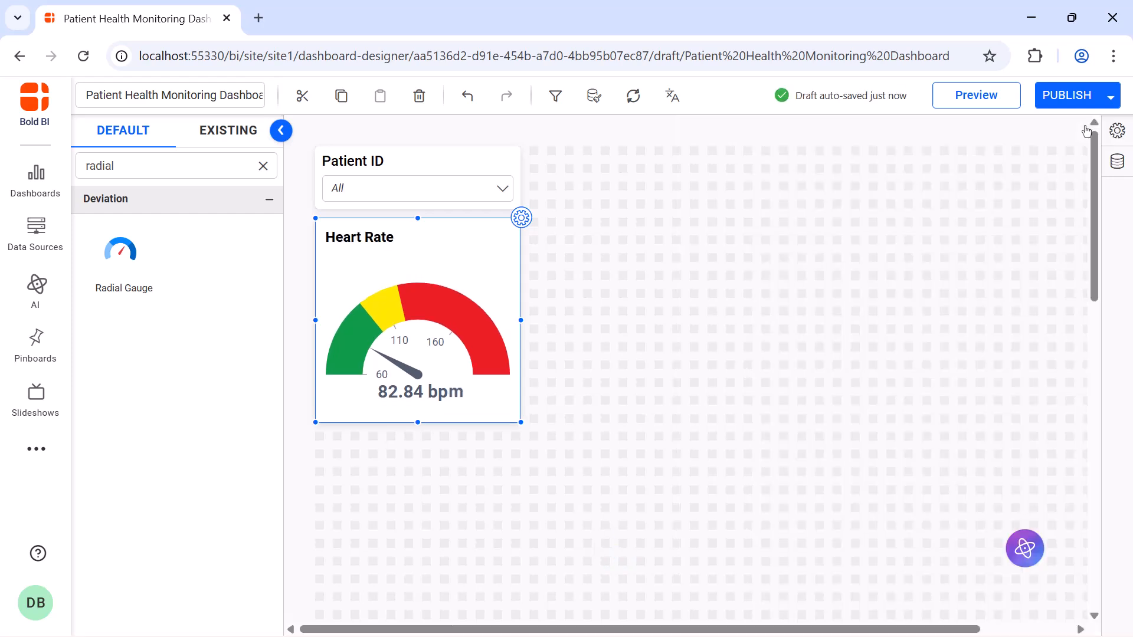
# Add a Combine Widget beside the Patient ID filter and enlarge it to align with the bottom of the Heart Rate gauge.
pyautogui.click(263, 166)
pyautogui.click(240, 165)
pyautogui.write('combine')
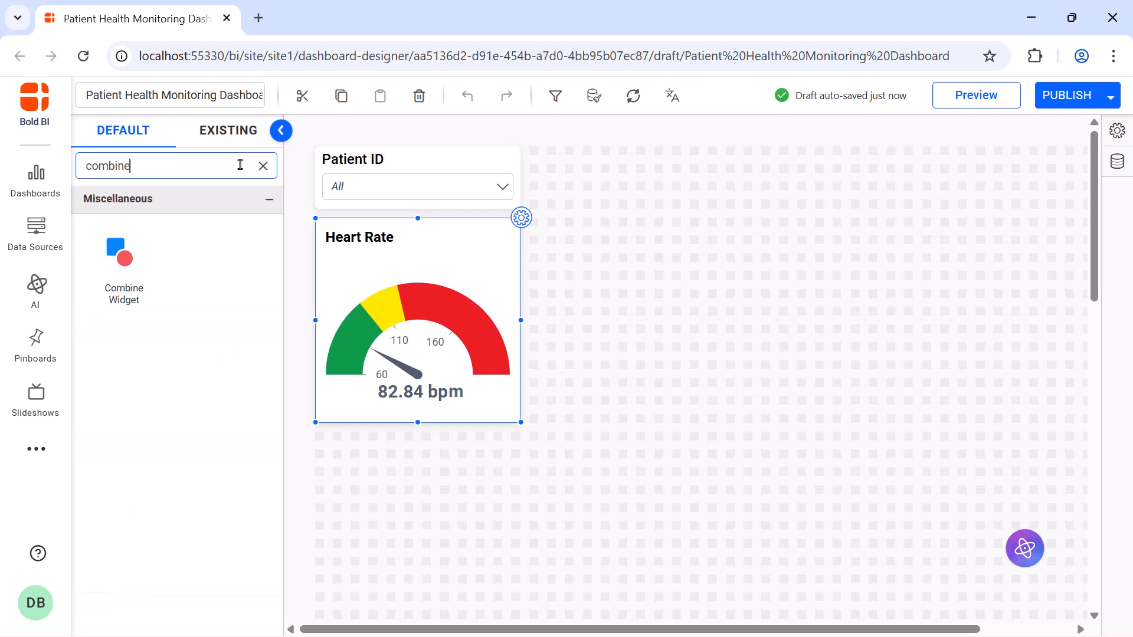
pyautogui.moveTo(121, 253); pyautogui.dragTo(575, 194)
pyautogui.moveTo(624, 243); pyautogui.dragTo(938, 419)
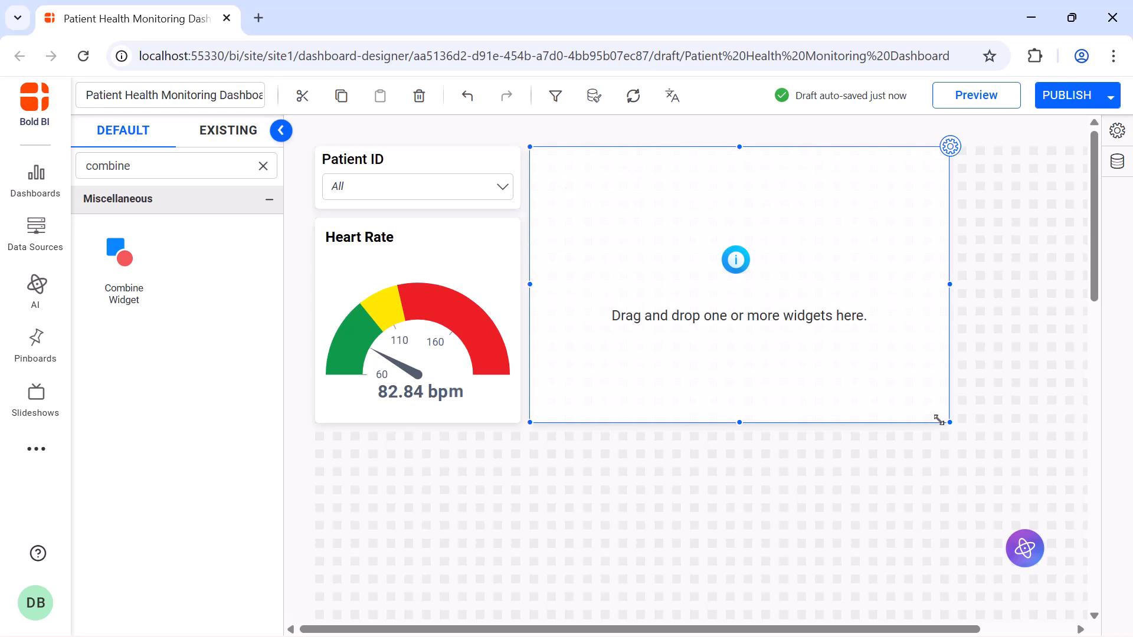
# Add a full-width Text widget atop the Combine Widget containing "Avg. Blood Pressure={{:Systolic}}/{{:Diastolic}} mmHg" and "{{:Blood Pressure Status}}".
pyautogui.click(263, 166)
pyautogui.write('text')
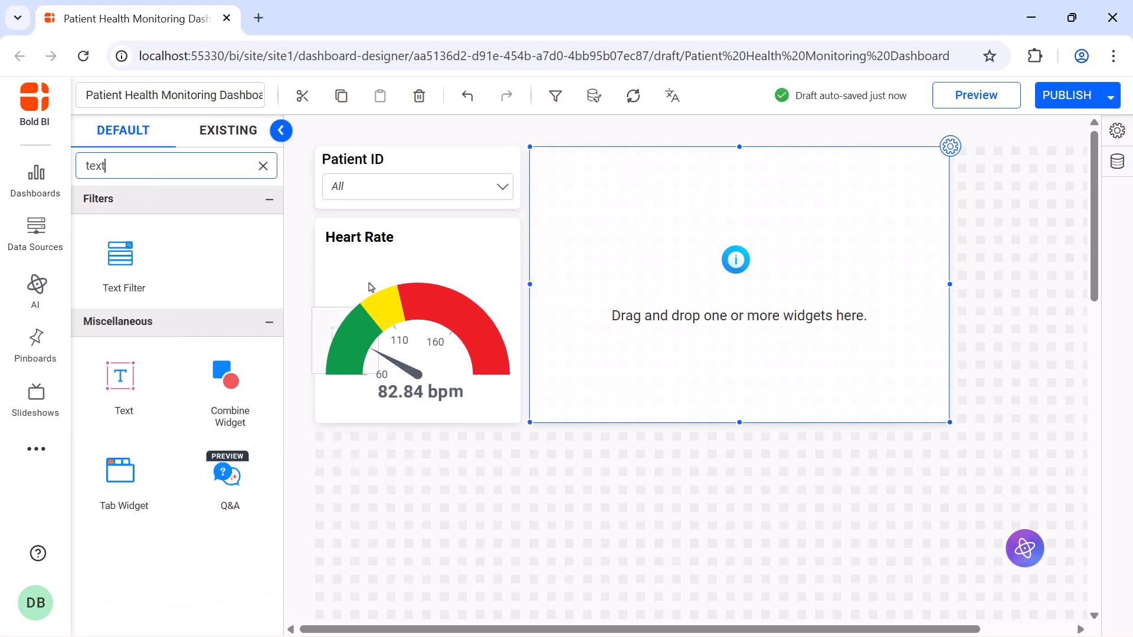
pyautogui.moveTo(624, 189); pyautogui.dragTo(942, 227)
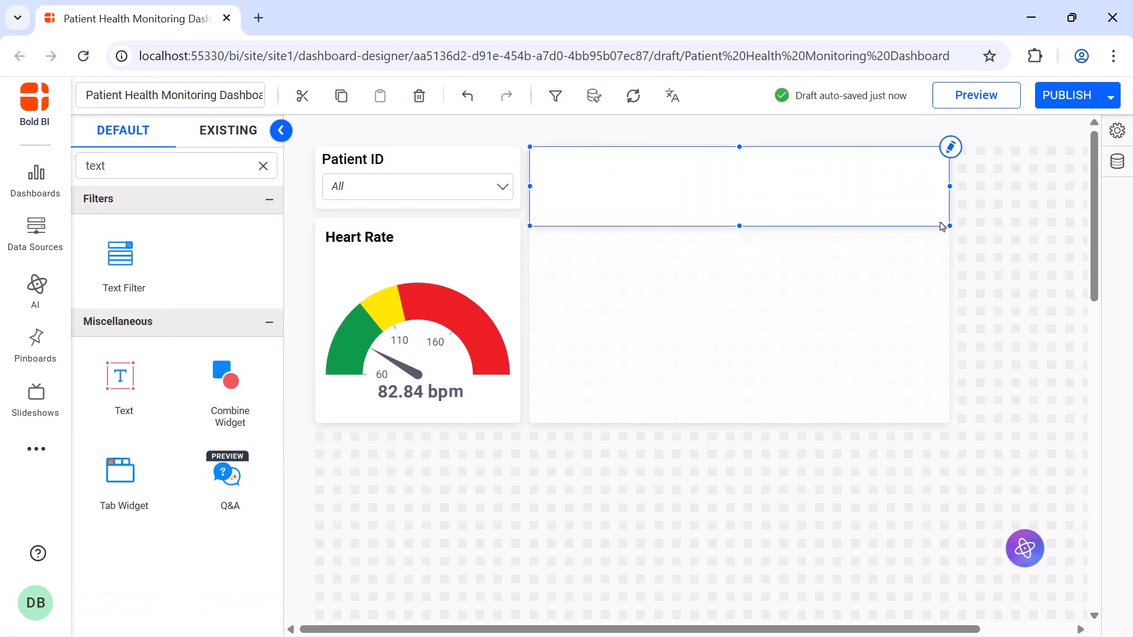
pyautogui.click(951, 147)
pyautogui.write('Avg. Blood Pressure={{:Systolic}}/{{:Diastolic}} mmHg {{:Blood Pressure Status}}')
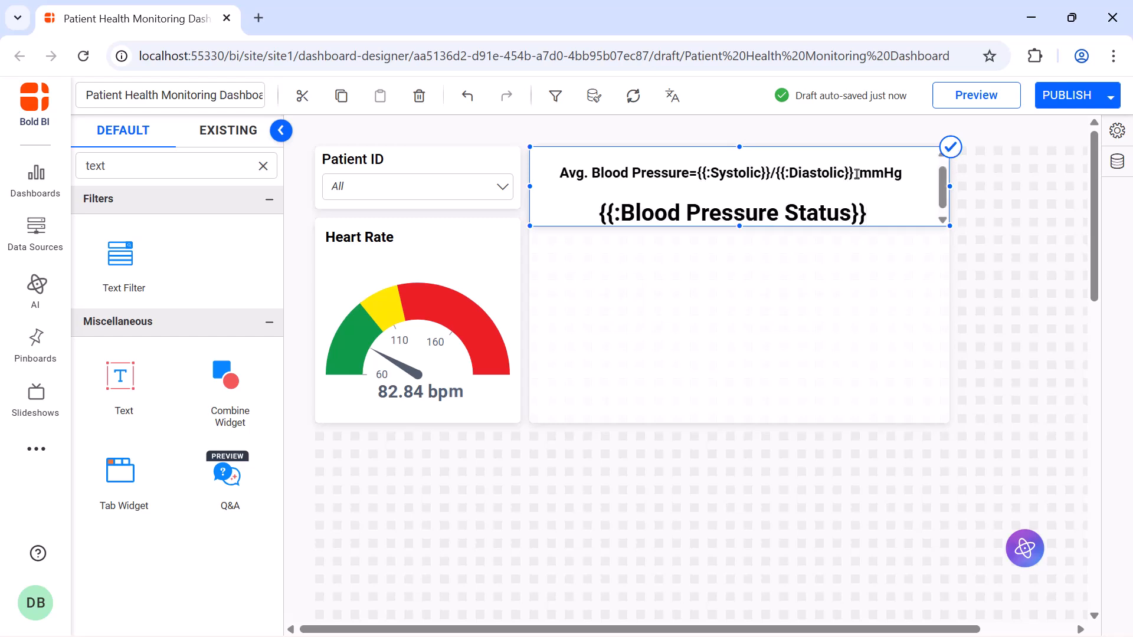
pyautogui.click(952, 152)
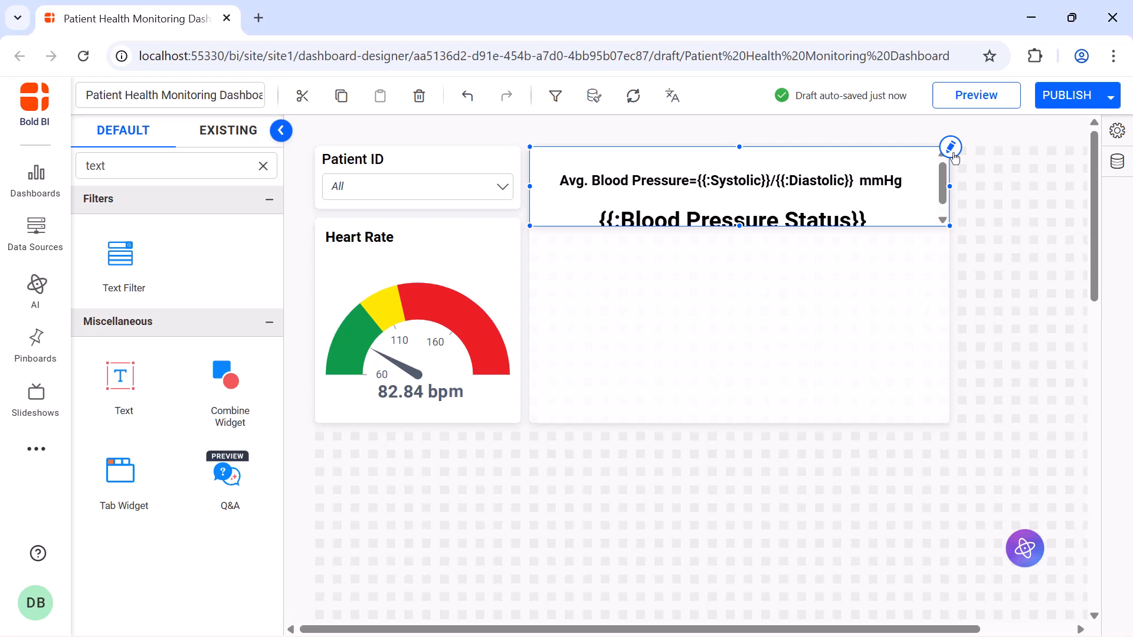
# Turn off the shadow of the blood pressure Text widget.
pyautogui.click(1115, 133)
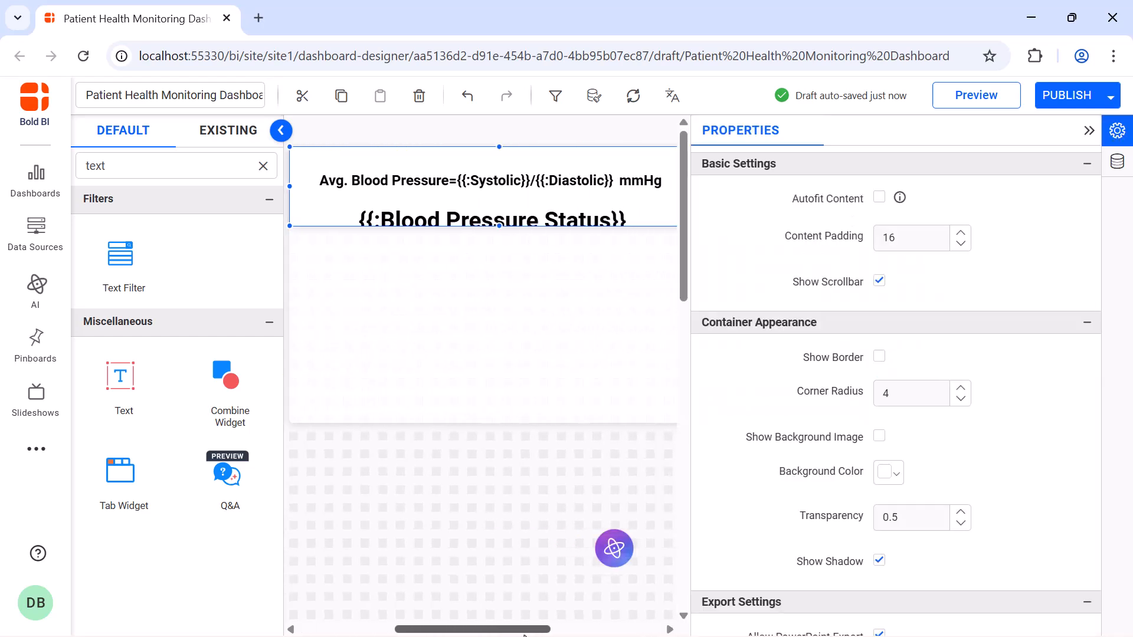
pyautogui.click(878, 560)
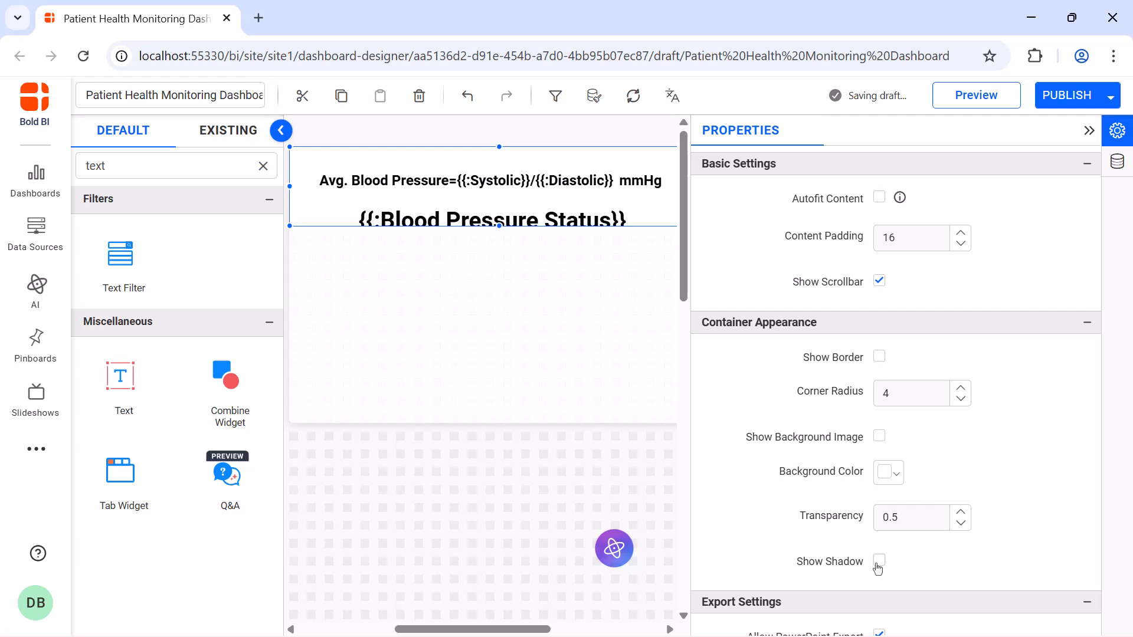
pyautogui.click(1089, 130)
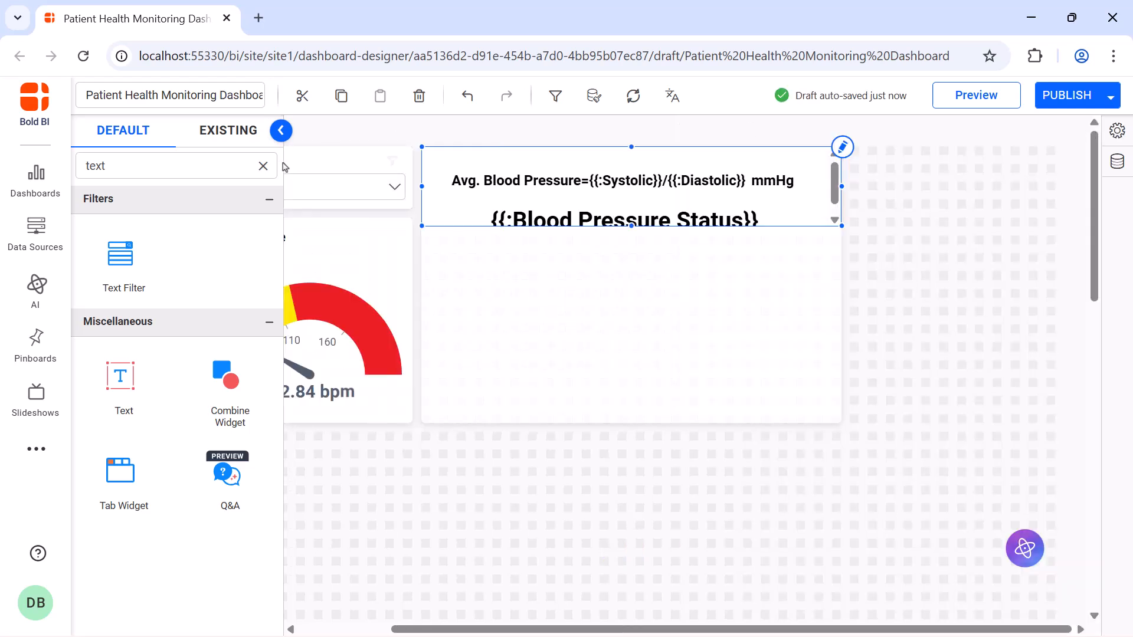
# Add a Radial Gauge inside the Combine Widget below the text and enlarge it to fill about half the width.
pyautogui.click(263, 166)
pyautogui.write('radial')
pyautogui.moveTo(143, 273); pyautogui.dragTo(437, 243)
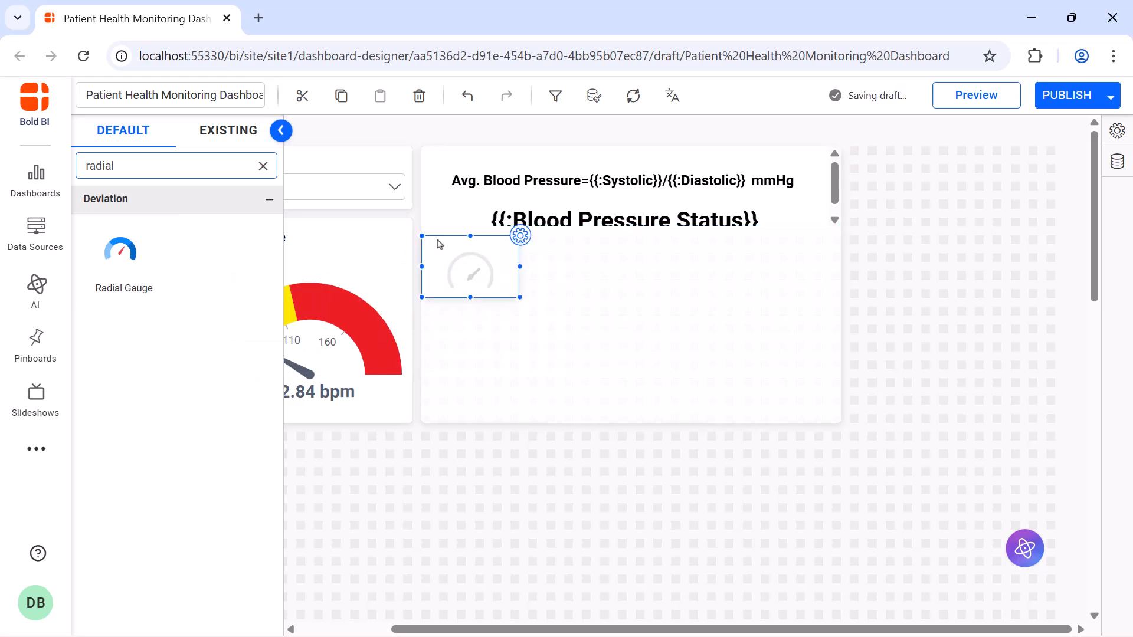
pyautogui.moveTo(521, 299); pyautogui.dragTo(625, 420)
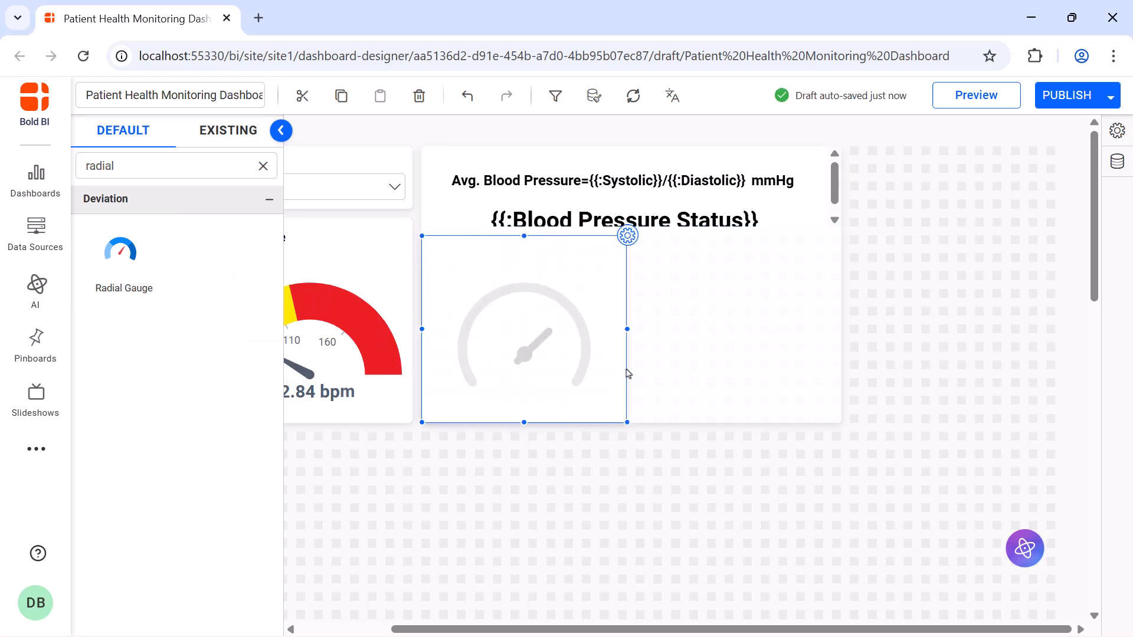
# Name the new radial gauge "Systolic".
pyautogui.click(628, 236)
pyautogui.click(827, 188)
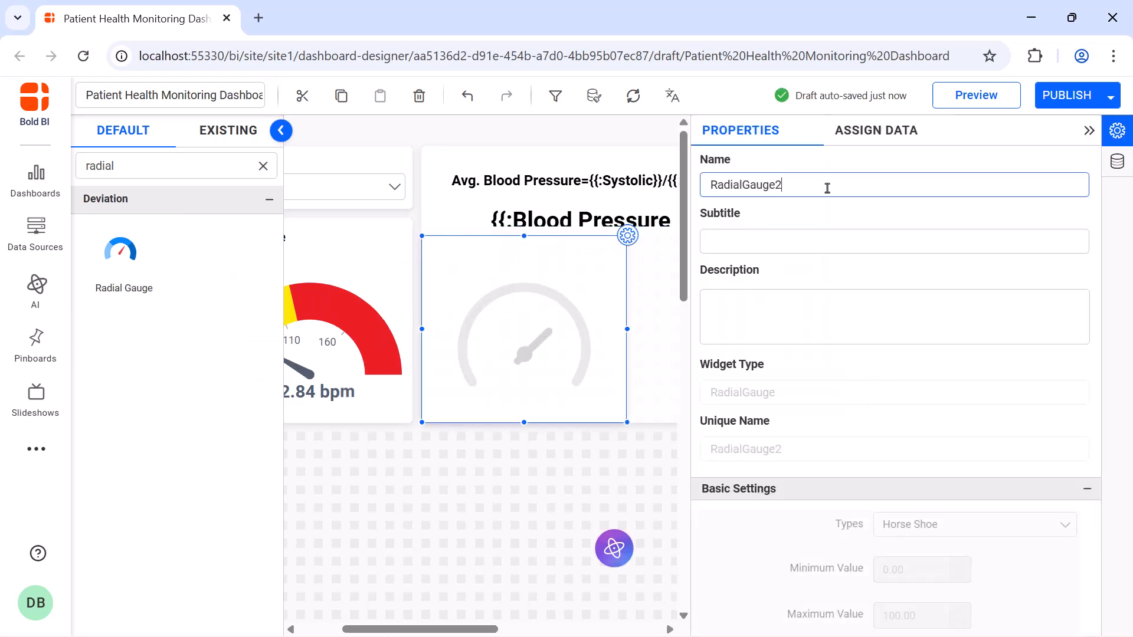
pyautogui.hotkey('ctrl', 'a')
pyautogui.press('BackSpace')
pyautogui.write('Systolic')
# Create and save an expression named "Systolic" with the formula ROUND(AVG([Systolic_BP]),0).
pyautogui.click(877, 131)
pyautogui.click(794, 167)
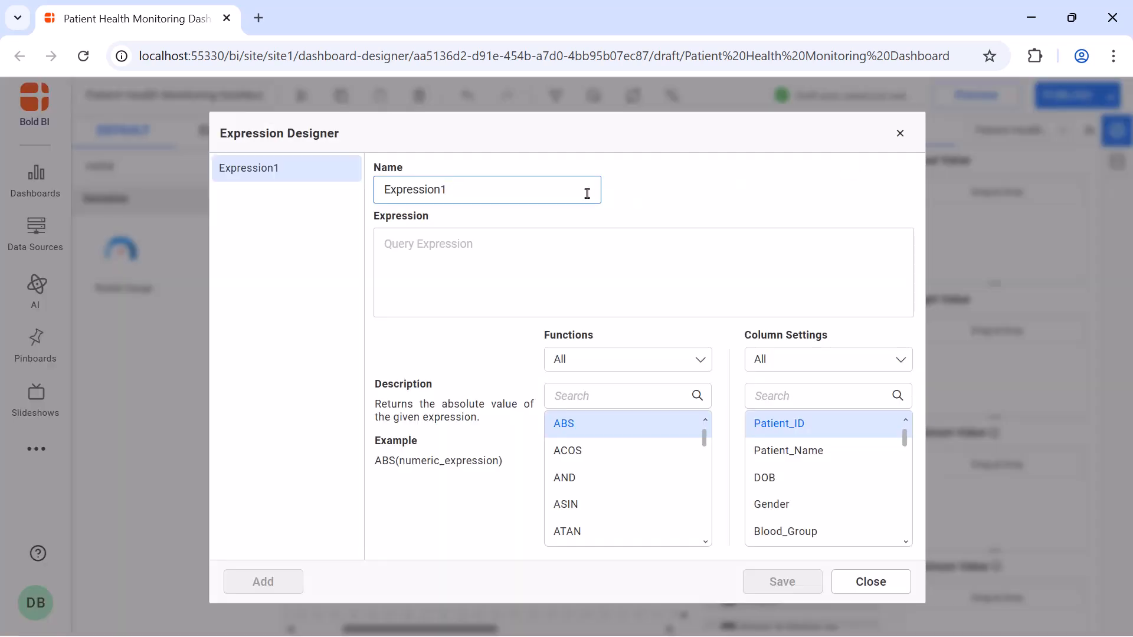
pyautogui.hotkey('ctrl', 'a')
pyautogui.write('Systolic')
pyautogui.click(571, 252)
pyautogui.write('ROUND(AVG([Systolic_BP]),0)')
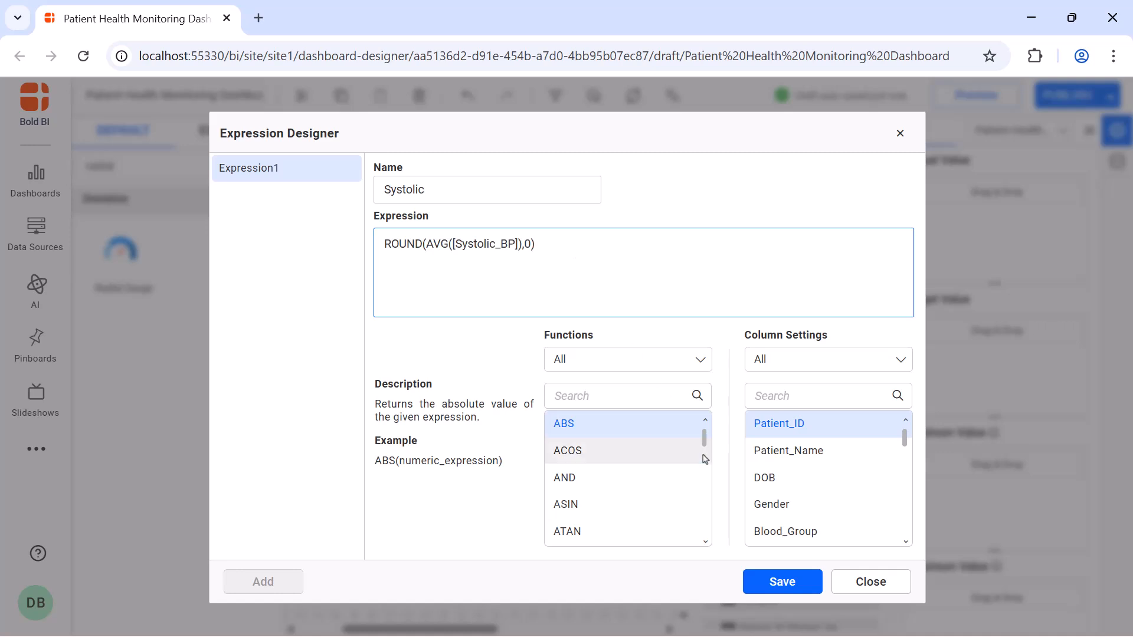
pyautogui.click(765, 580)
# Create and save an expression named "Diastolic" with the formula ROUND(AVG([Diastollic_BP]),0).
pyautogui.click(265, 580)
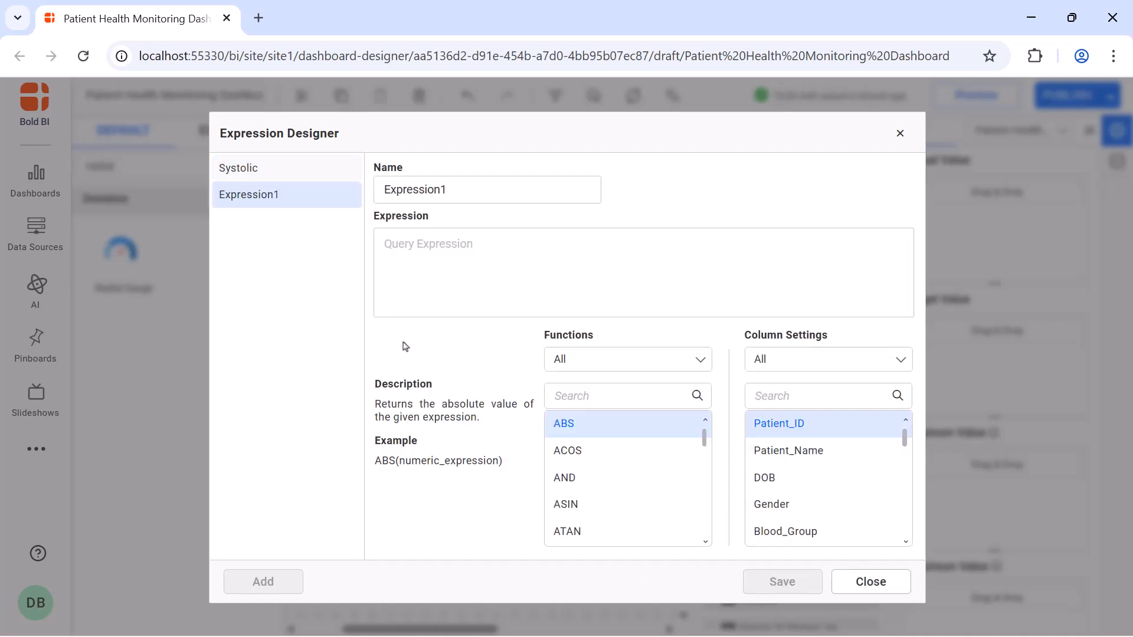
pyautogui.doubleClick(486, 189)
pyautogui.write('Diastolic')
pyautogui.click(473, 248)
pyautogui.write('ROUND(AVG([Diastollic_BP]),0)')
pyautogui.click(778, 586)
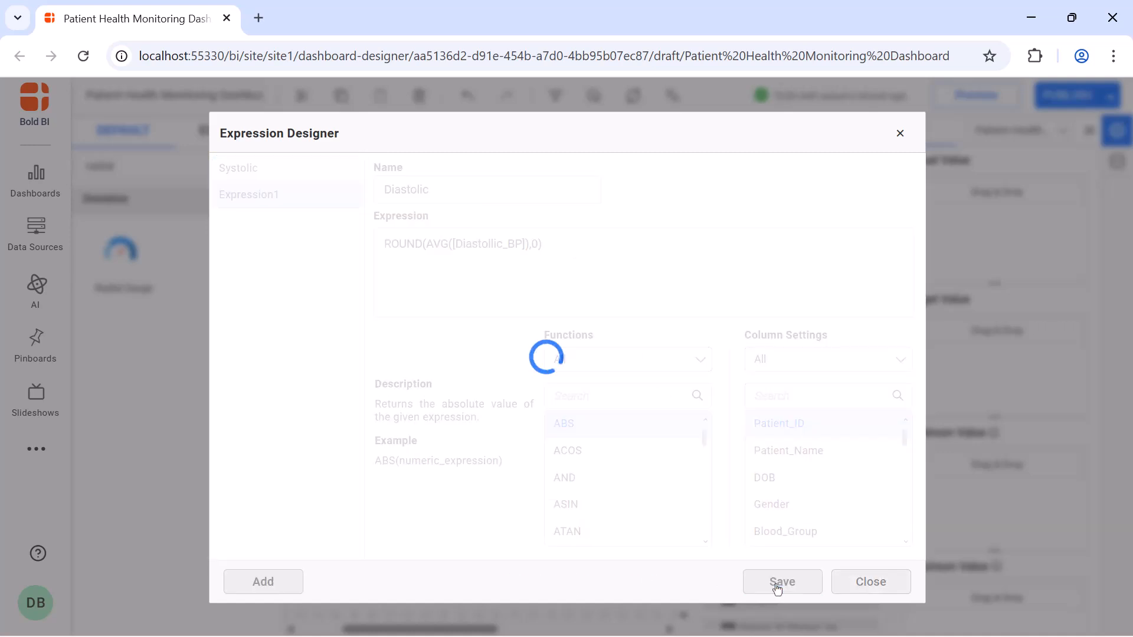
# Create and save an expression named "Blood Pressure Status" with the formula IF([Systolic]<120 AND [Diastolic]<80 ,'NORMAL', 'AT RISK'), and close the Expression Designer.
pyautogui.click(265, 581)
pyautogui.click(562, 197)
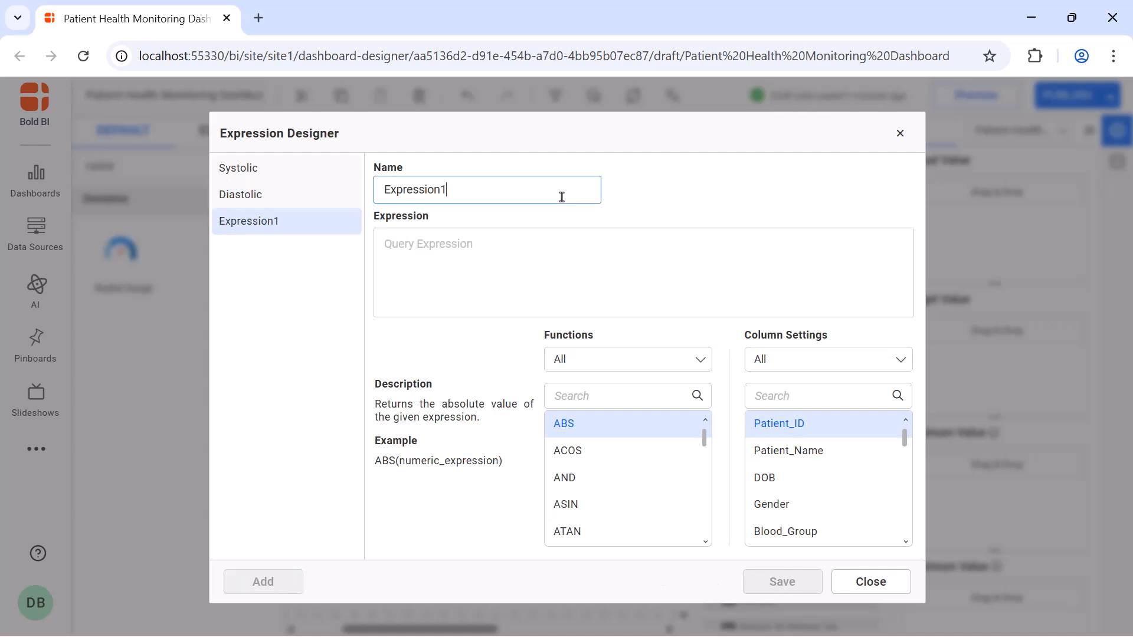
pyautogui.hotkey('ctrl', 'a')
pyautogui.press('BackSpace')
pyautogui.write('Blood Pressure Status')
pyautogui.click(558, 236)
pyautogui.write("IF([Systolic]<120 AND [Diastolic]<80 ,'NORMAL', 'AT RISK')")
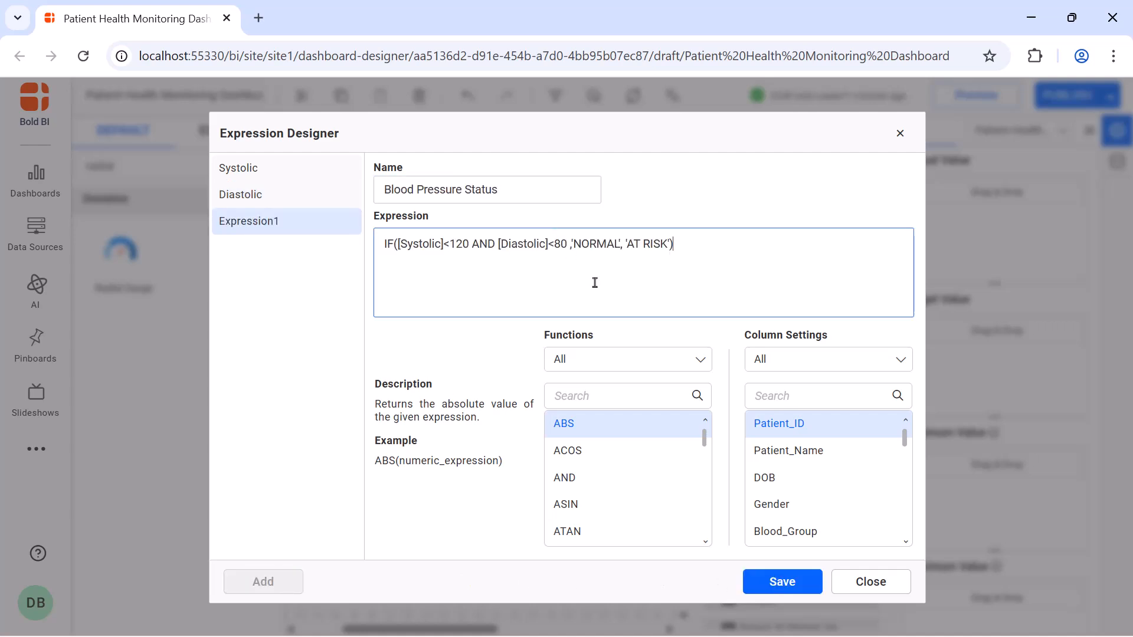
pyautogui.click(766, 578)
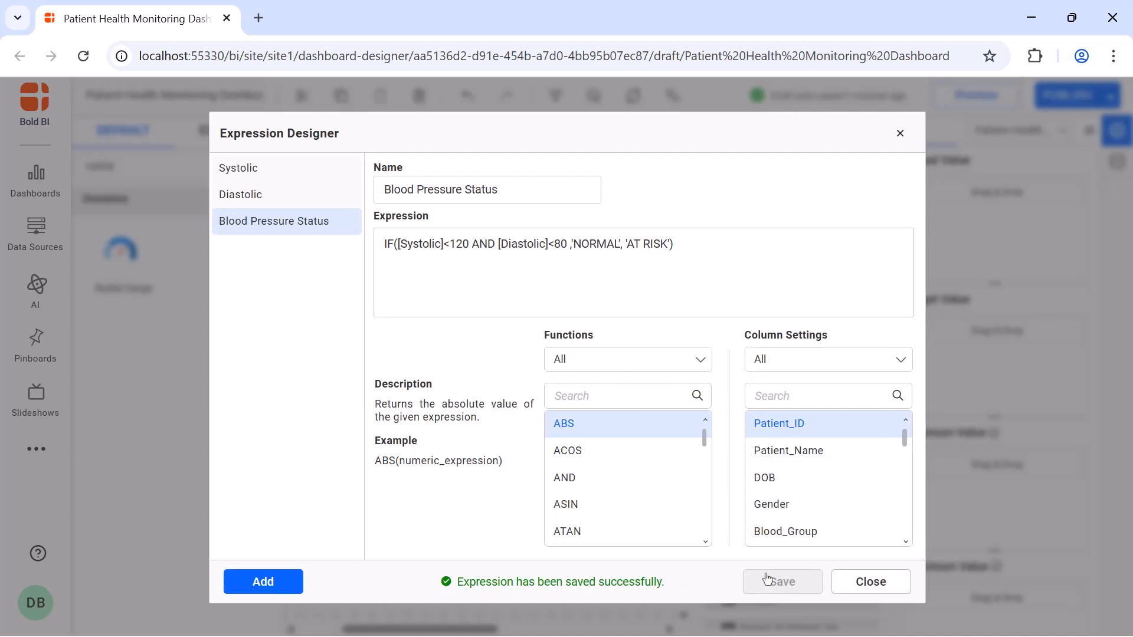
pyautogui.click(900, 133)
# Assign Systolic_BP as the gauge's actual value, rename the field "Systolic" and aggregate it by average.
pyautogui.moveTo(802, 347); pyautogui.dragTo(917, 240)
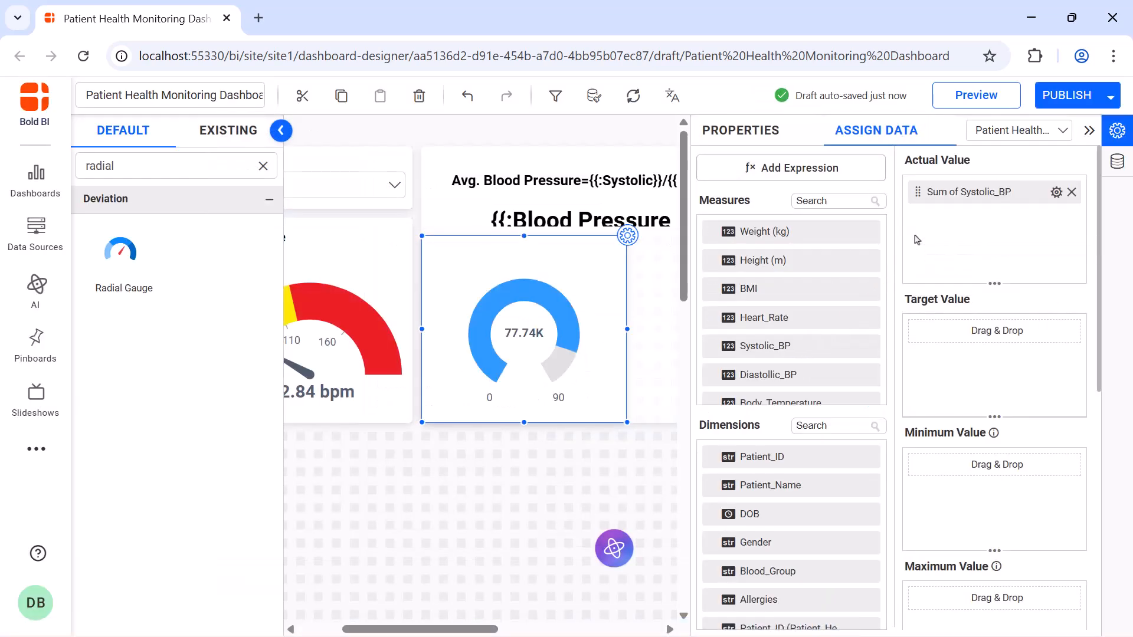
pyautogui.click(1057, 192)
pyautogui.click(1052, 215)
pyautogui.write('Systolic')
pyautogui.press('Return')
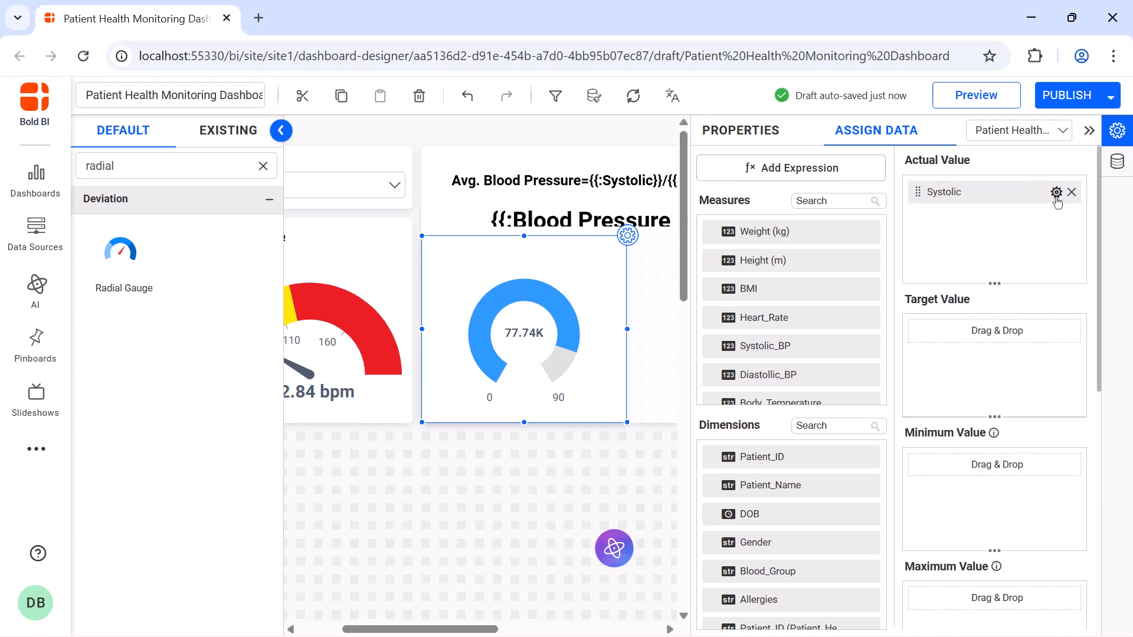
pyautogui.click(1056, 191)
pyautogui.click(1030, 304)
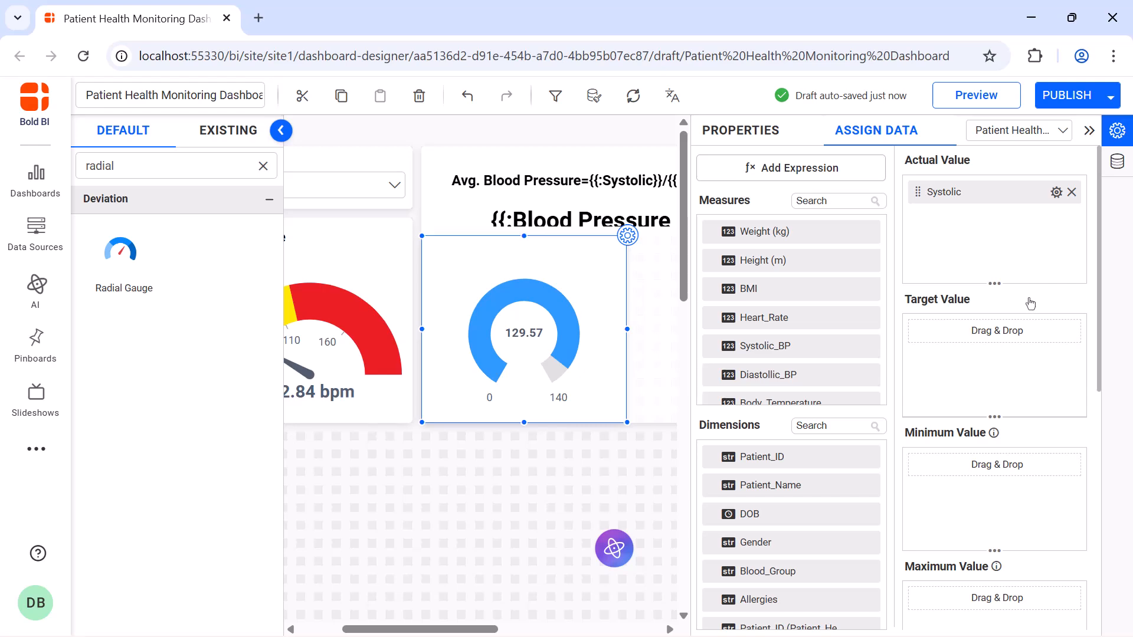
# Append the unit mmHg after the Systolic gauge's actual value through its measure formatting.
pyautogui.click(1056, 192)
pyautogui.click(1021, 482)
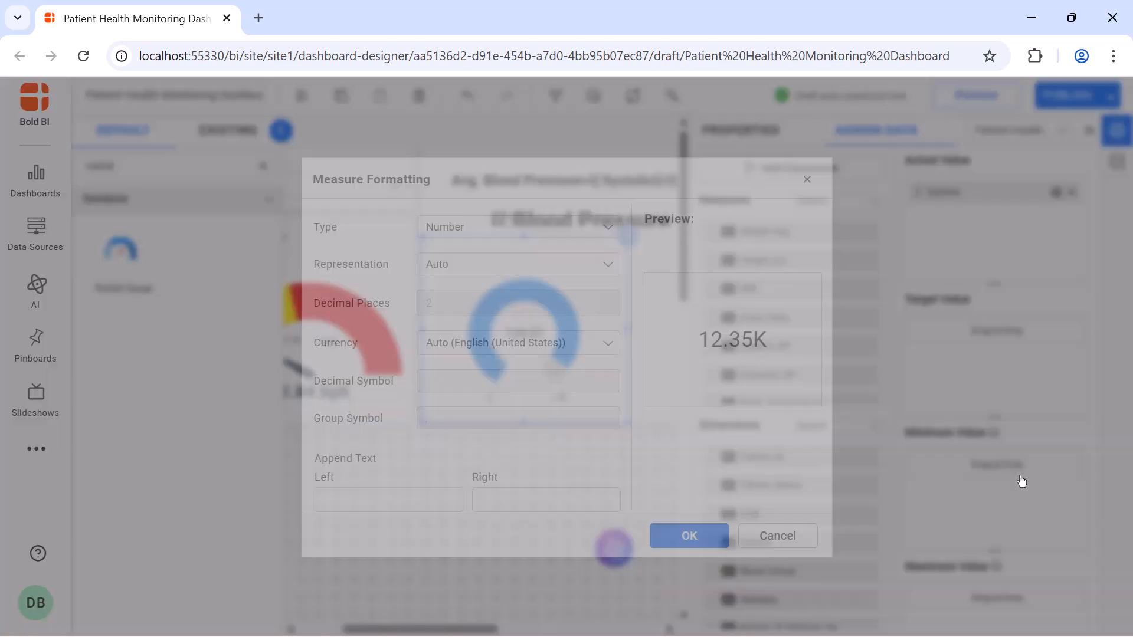
pyautogui.click(559, 499)
pyautogui.write('mmHg')
pyautogui.click(665, 535)
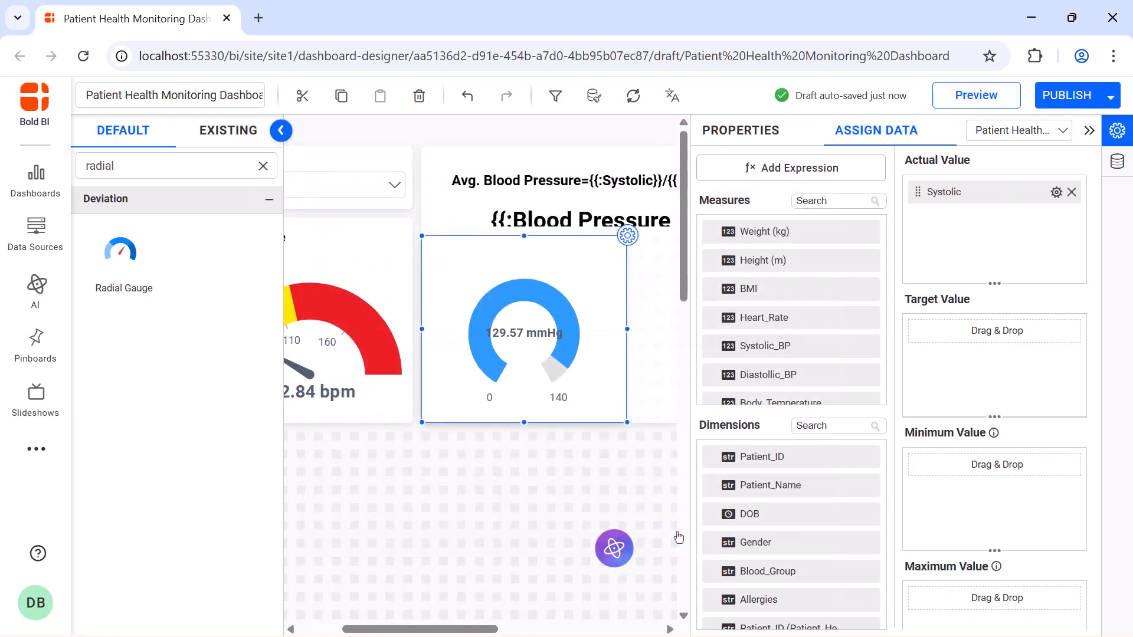
pyautogui.click(749, 132)
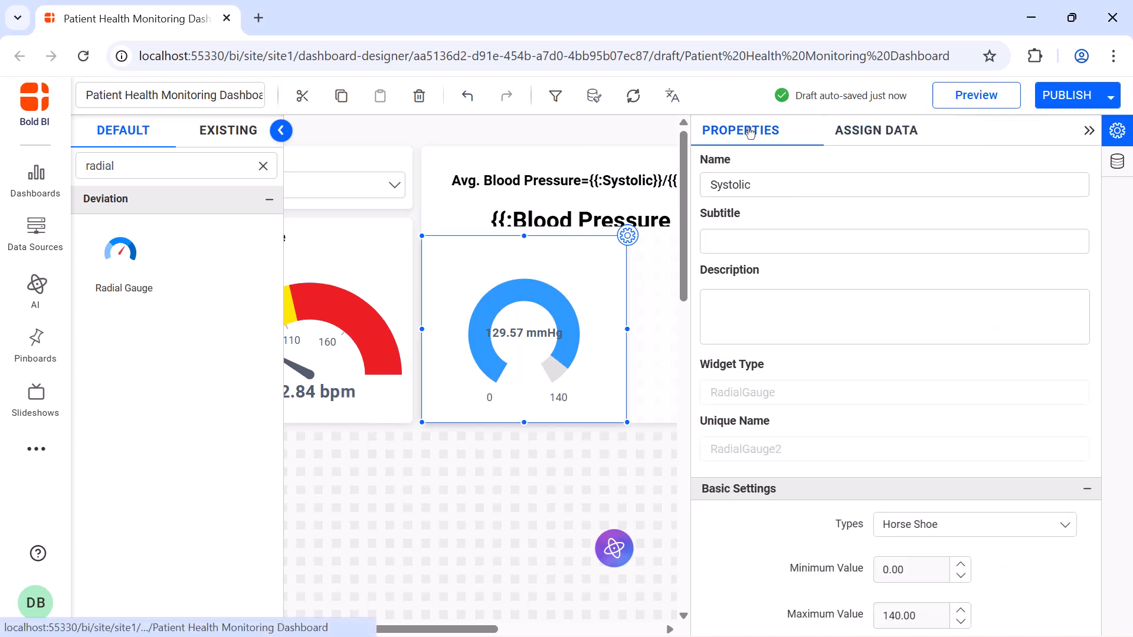
pyautogui.click(1088, 130)
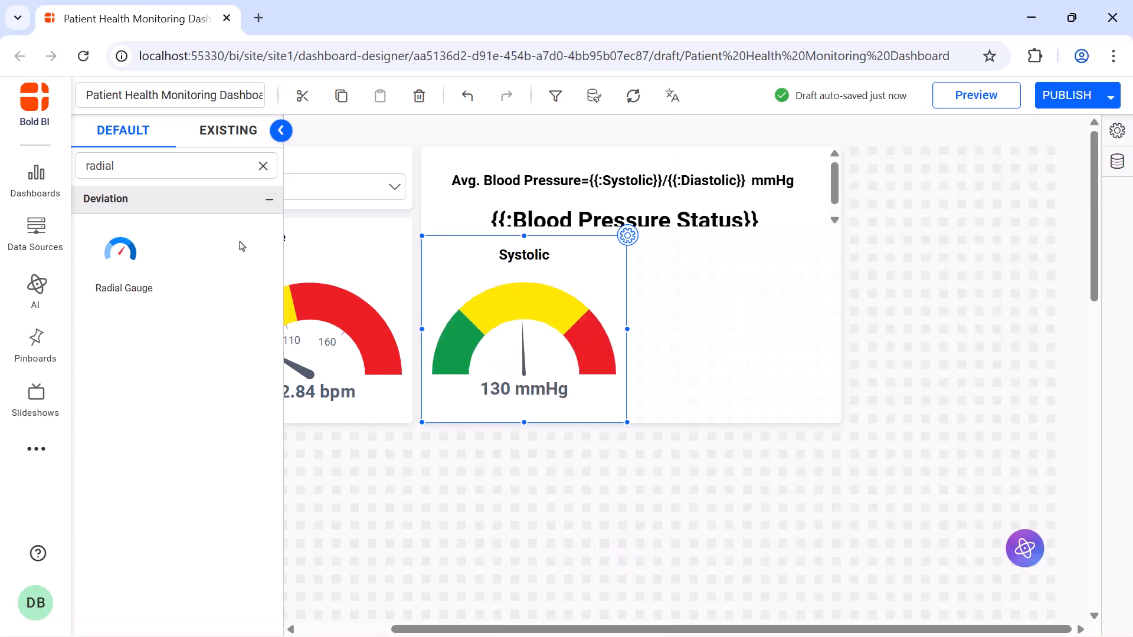
# Add a Radial Gauge beside the Systolic gauge, enlarge it to fill the rest of the Combine Widget and name it "Diastolic".
pyautogui.moveTo(118, 251); pyautogui.dragTo(634, 242)
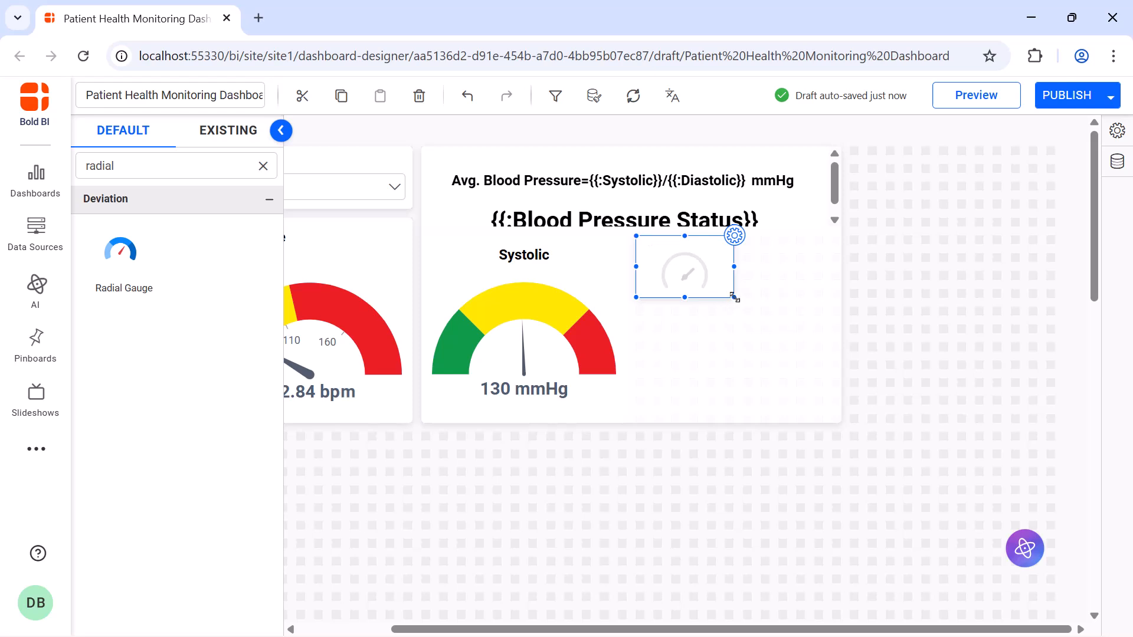
pyautogui.moveTo(733, 296); pyautogui.dragTo(834, 420)
pyautogui.click(842, 236)
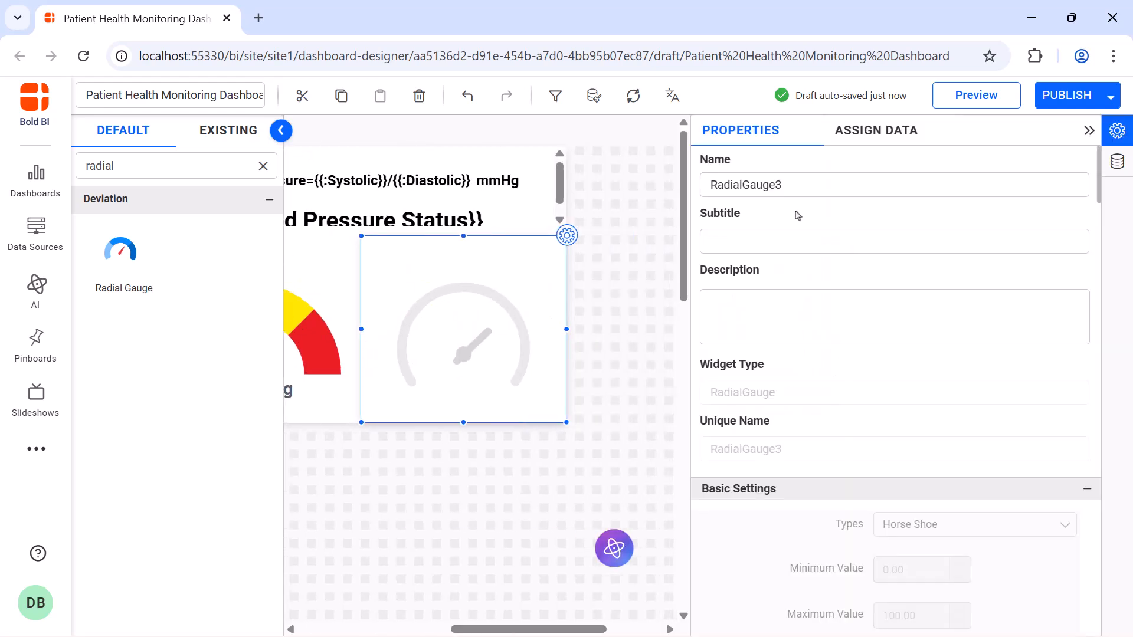
pyautogui.click(811, 184)
pyautogui.hotkey('ctrl', 'a')
pyautogui.press('BackSpace')
pyautogui.write('Diastolic')
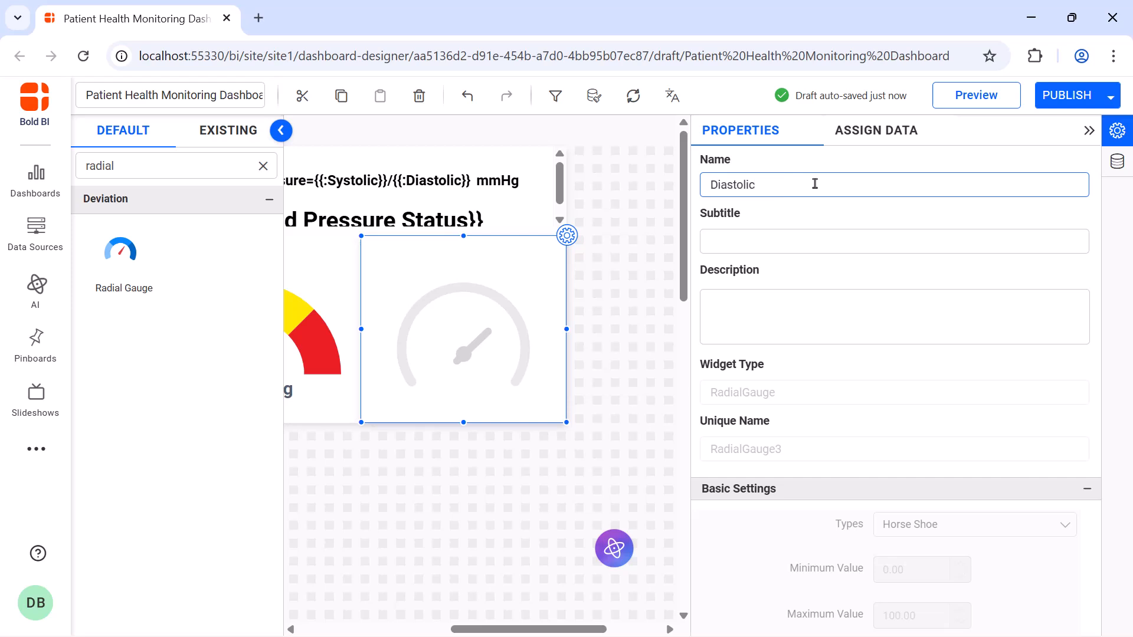
# Assign Diastollic_BP as the new gauge's actual value, rename the field "Diastolic" and aggregate it by average.
pyautogui.click(856, 137)
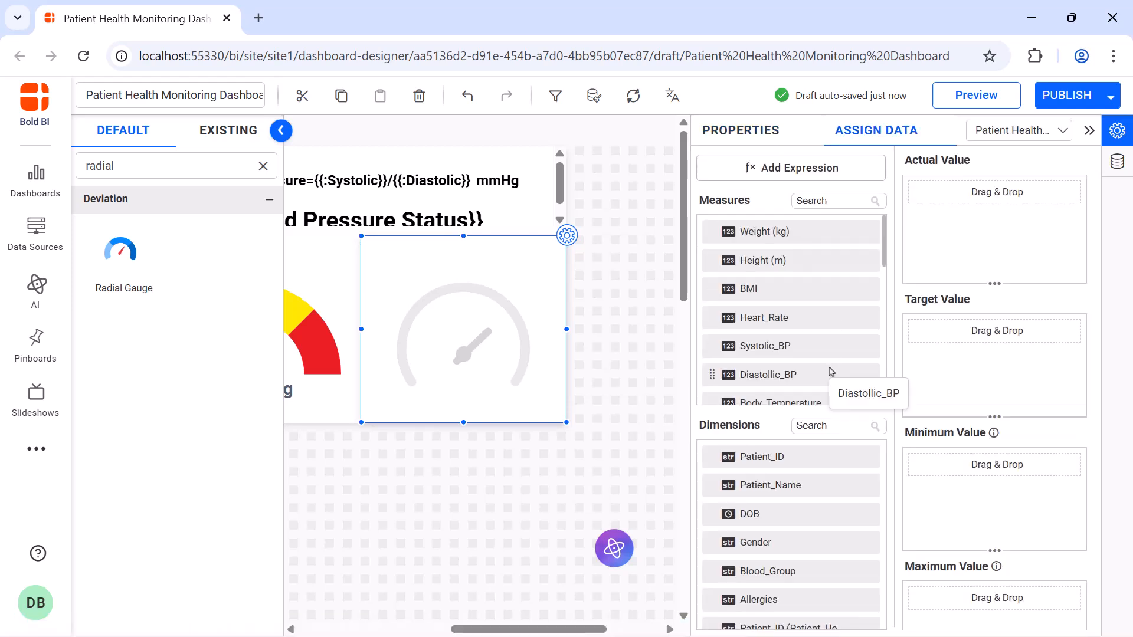
pyautogui.moveTo(831, 372); pyautogui.dragTo(942, 227)
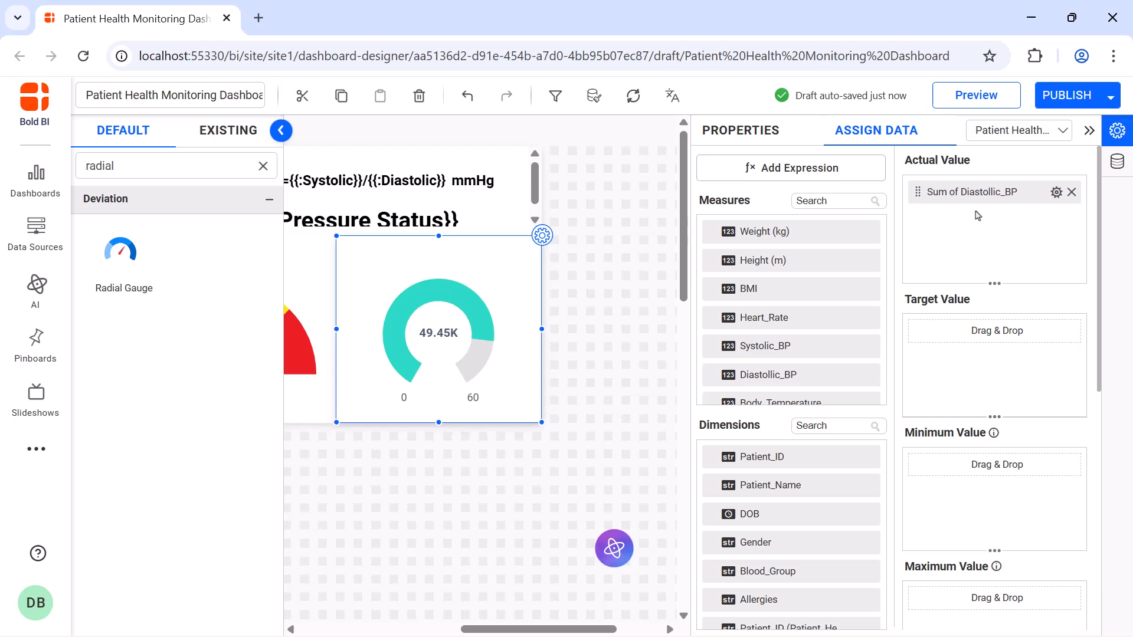
pyautogui.click(1056, 192)
pyautogui.click(980, 223)
pyautogui.write('Diastolic')
pyautogui.press('Return')
pyautogui.click(1056, 192)
pyautogui.click(1040, 299)
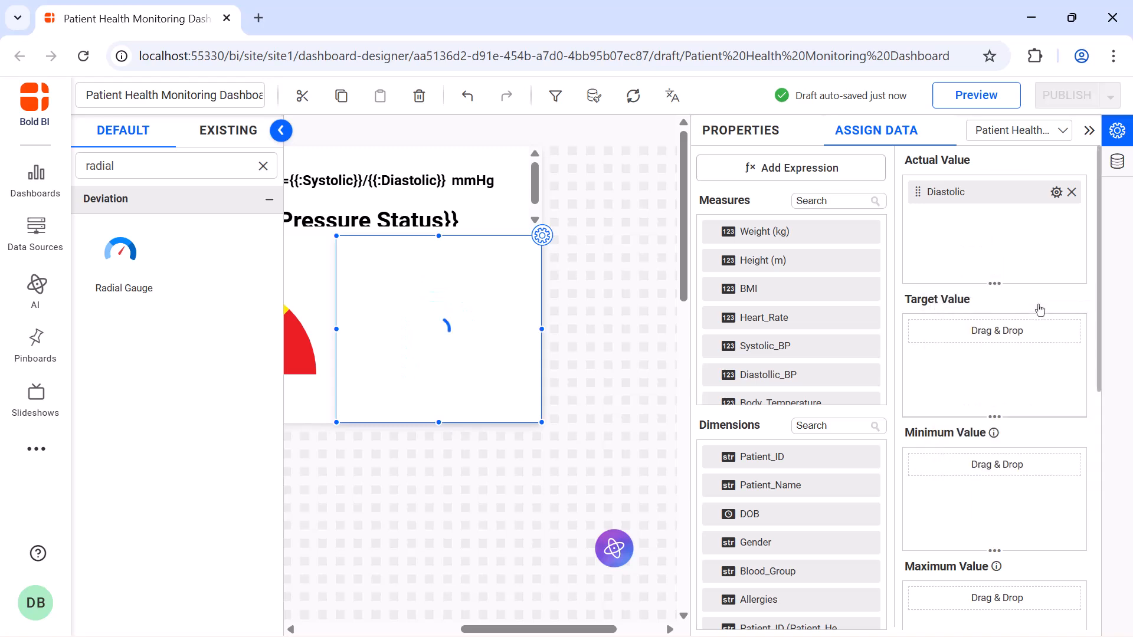
# Format the Diastolic gauge's actual value in Ones with 0 decimal places and mmHg appended after it.
pyautogui.click(1056, 192)
pyautogui.click(1026, 480)
pyautogui.click(559, 313)
pyautogui.press('BackSpace')
pyautogui.write('0')
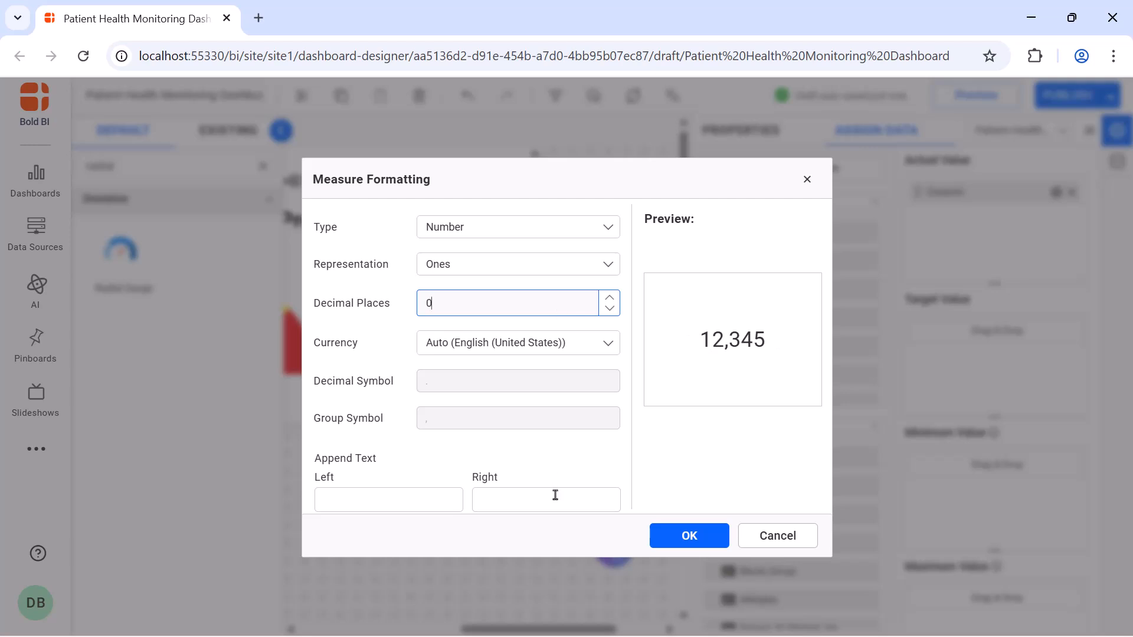
pyautogui.click(552, 494)
pyautogui.write('mmHg')
pyautogui.click(671, 537)
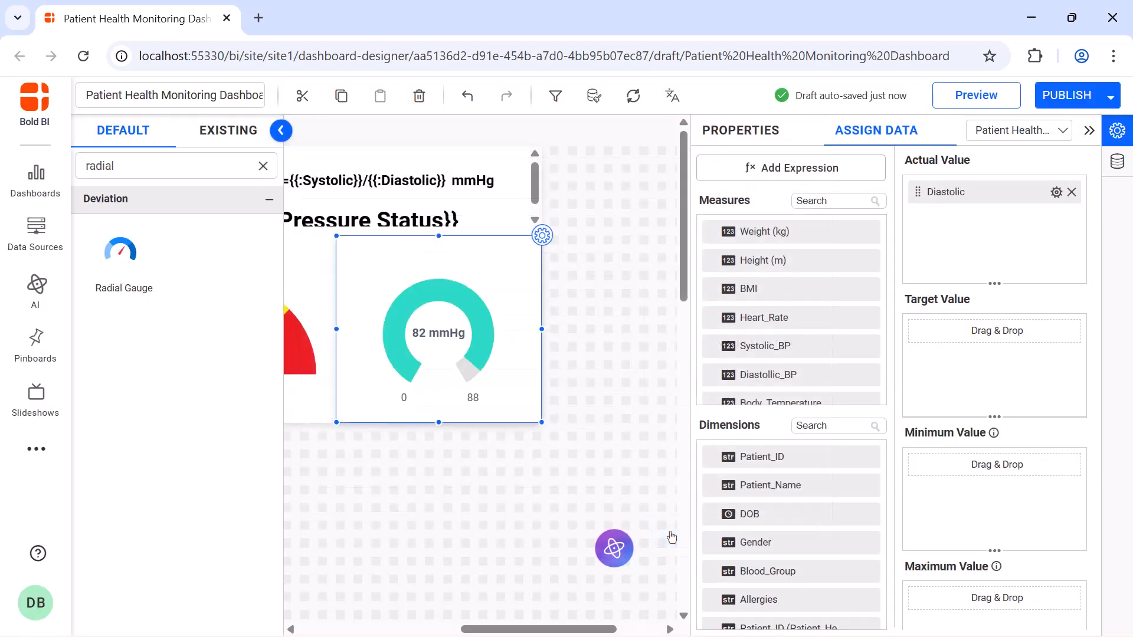
pyautogui.click(742, 131)
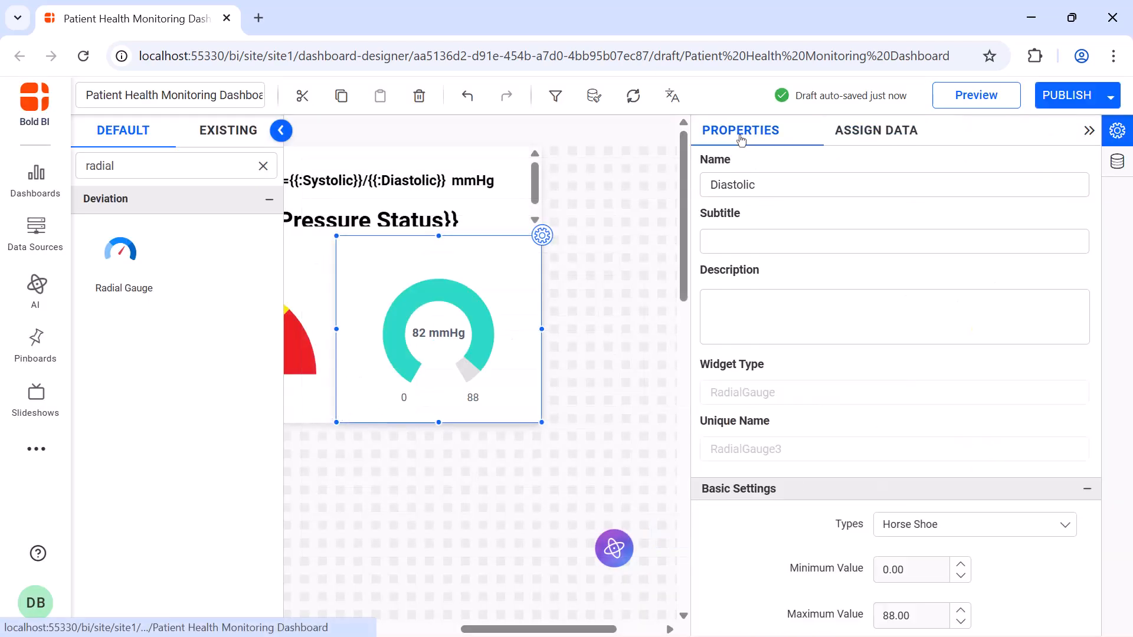
pyautogui.click(1089, 130)
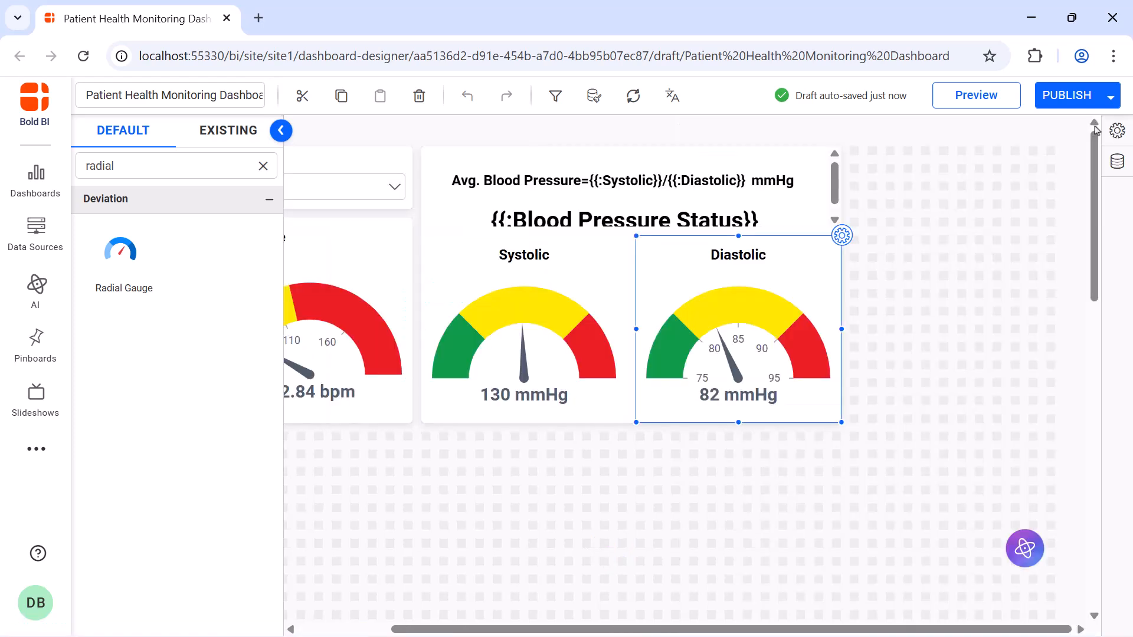
# Add a Number Card just past the Combine Widget's upper edge, widened to the canvas edge and shortened to a flat card.
pyautogui.click(263, 166)
pyautogui.click(165, 165)
pyautogui.write('num')
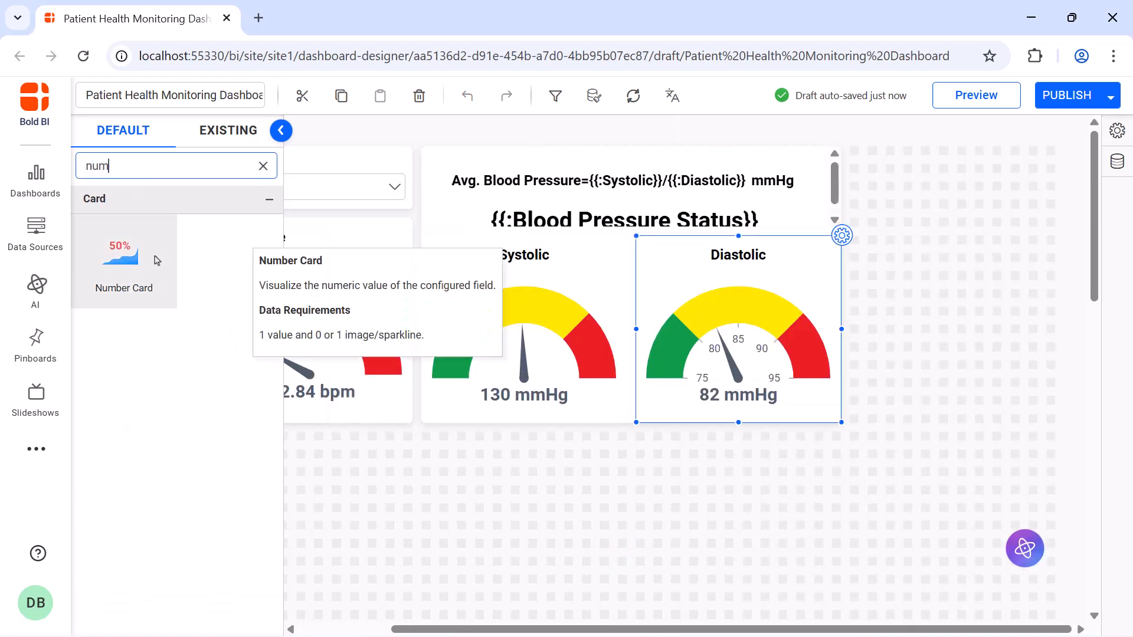
pyautogui.moveTo(124, 253); pyautogui.dragTo(847, 153)
pyautogui.moveTo(947, 227); pyautogui.dragTo(1048, 200)
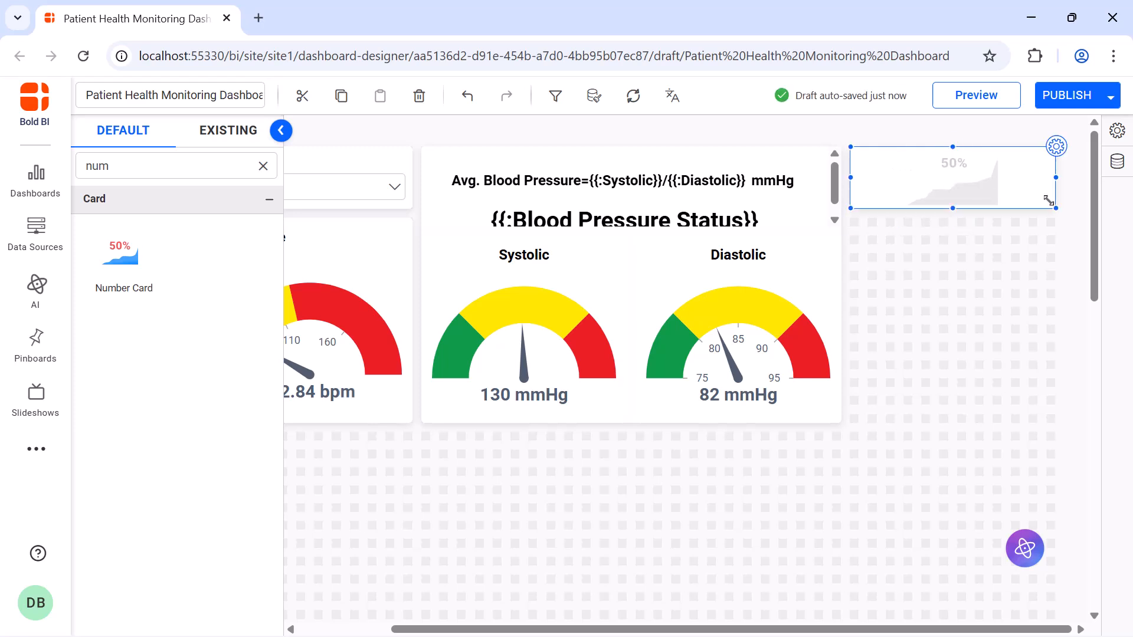
# Name the new number card "Blood Cholesterol".
pyautogui.click(1056, 146)
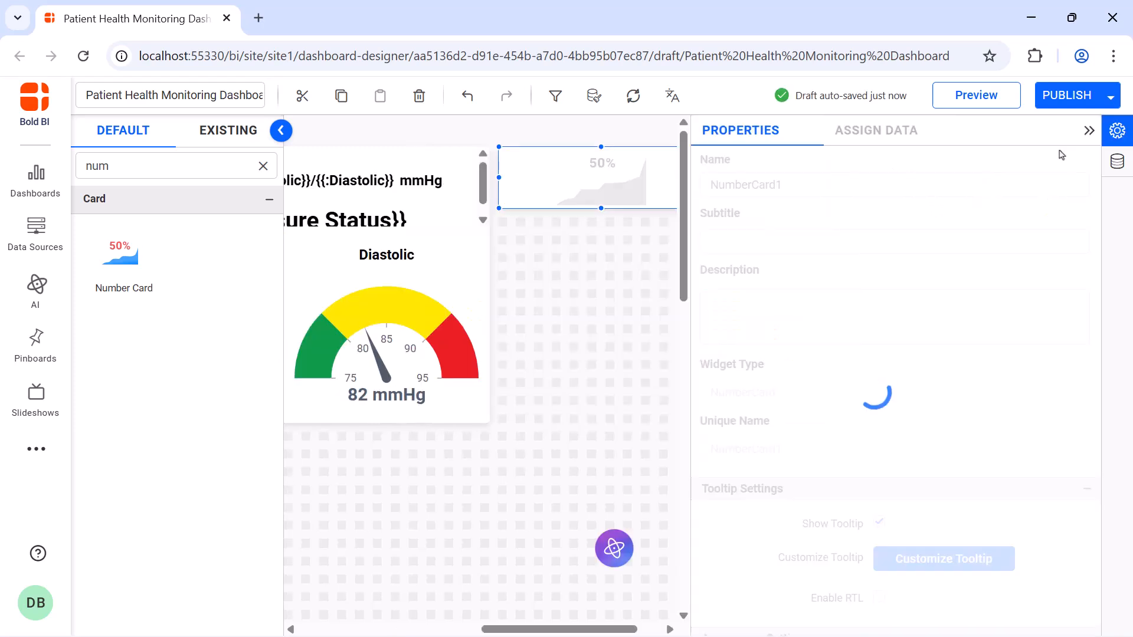
pyautogui.doubleClick(1033, 181)
pyautogui.press('BackSpace')
pyautogui.write('Blood Cholesterol')
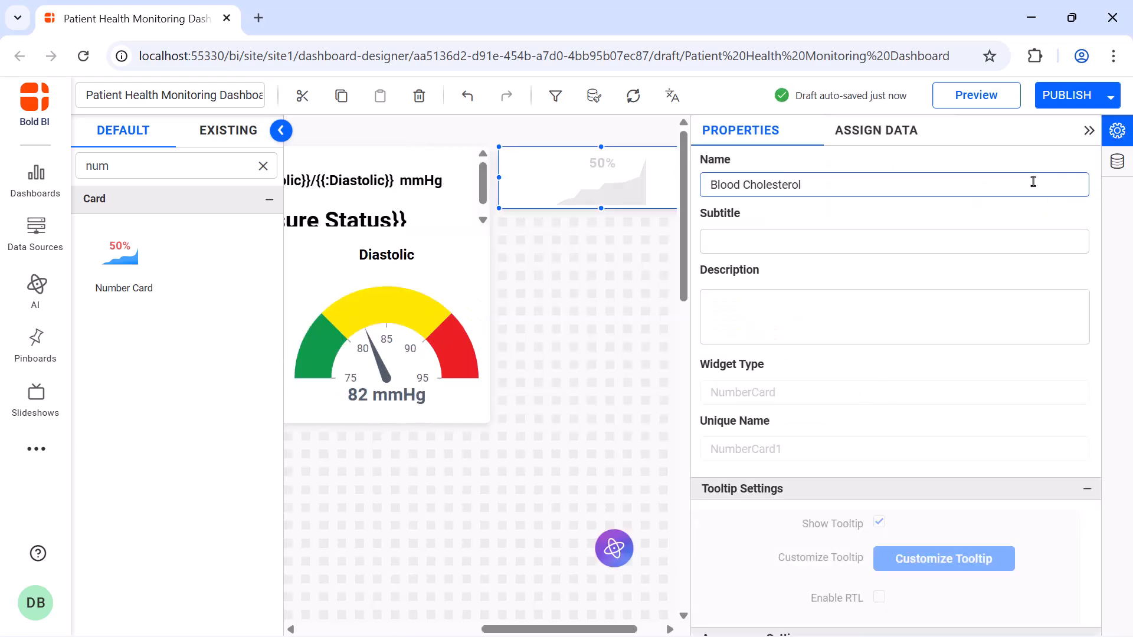
# Assign Cholesterol_Level as the Blood Cholesterol card's measure and aggregate it by average.
pyautogui.click(876, 129)
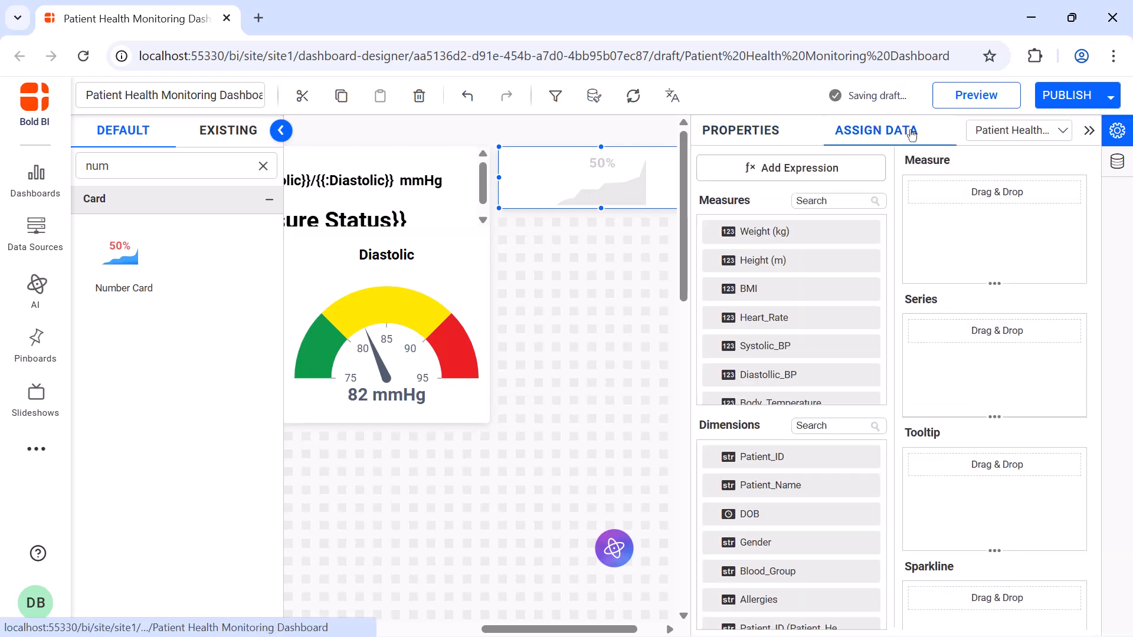
pyautogui.click(838, 201)
pyautogui.write('dh')
pyautogui.moveTo(834, 230); pyautogui.dragTo(913, 229)
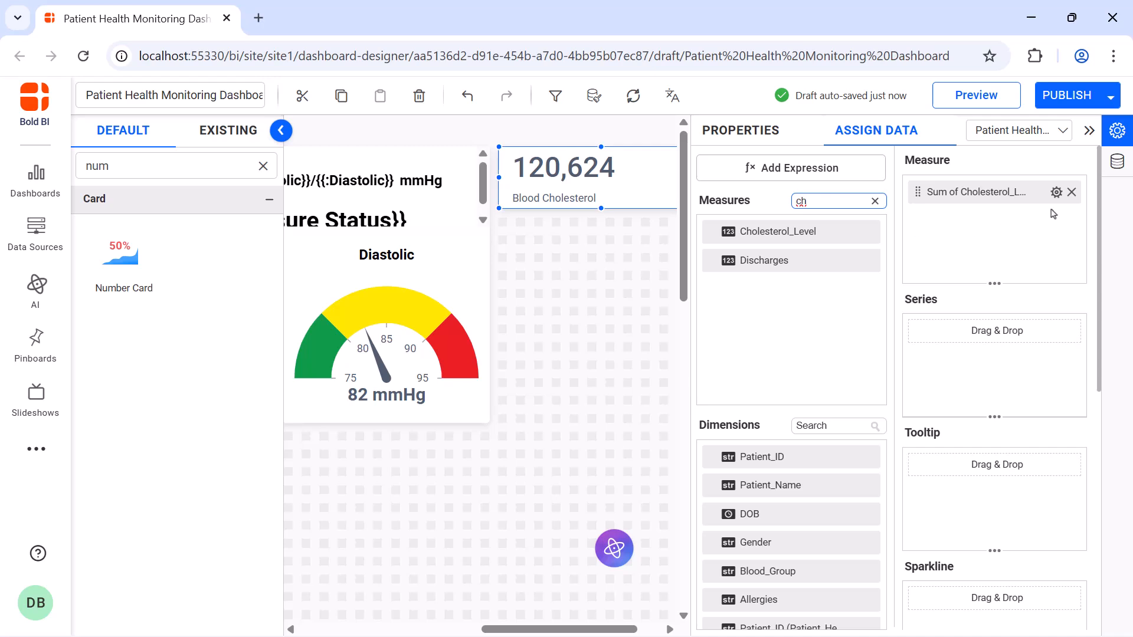
pyautogui.click(1056, 191)
pyautogui.click(1043, 299)
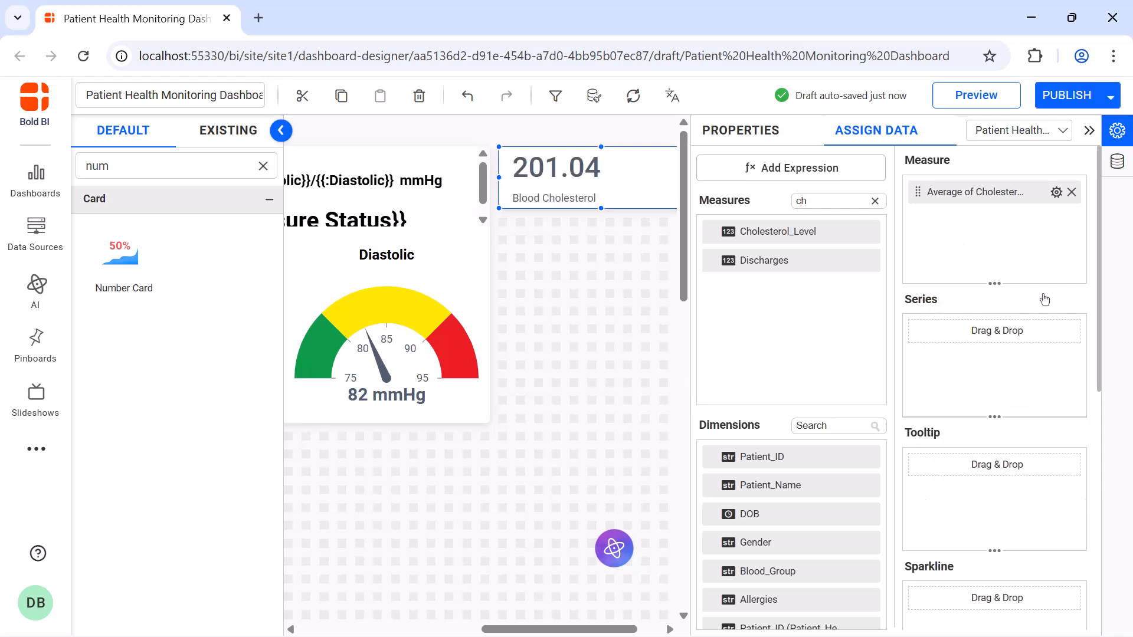
# Append the unit mg/dL after the cholesterol measure through its formatting.
pyautogui.click(1056, 192)
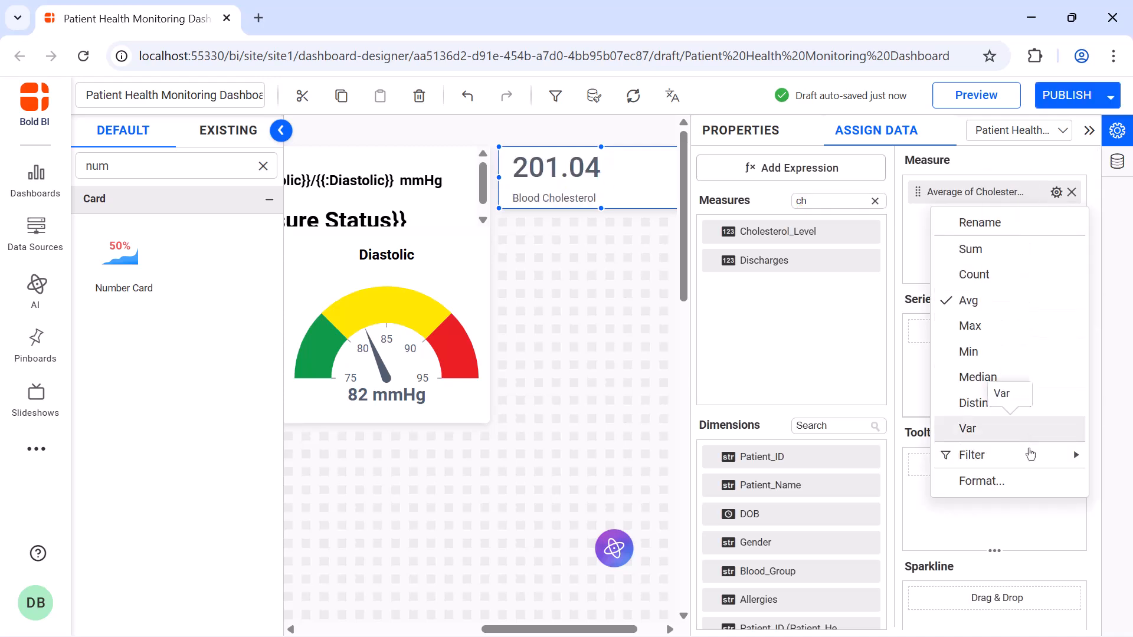
pyautogui.click(1029, 479)
pyautogui.click(610, 500)
pyautogui.write('mg/dL')
pyautogui.click(684, 535)
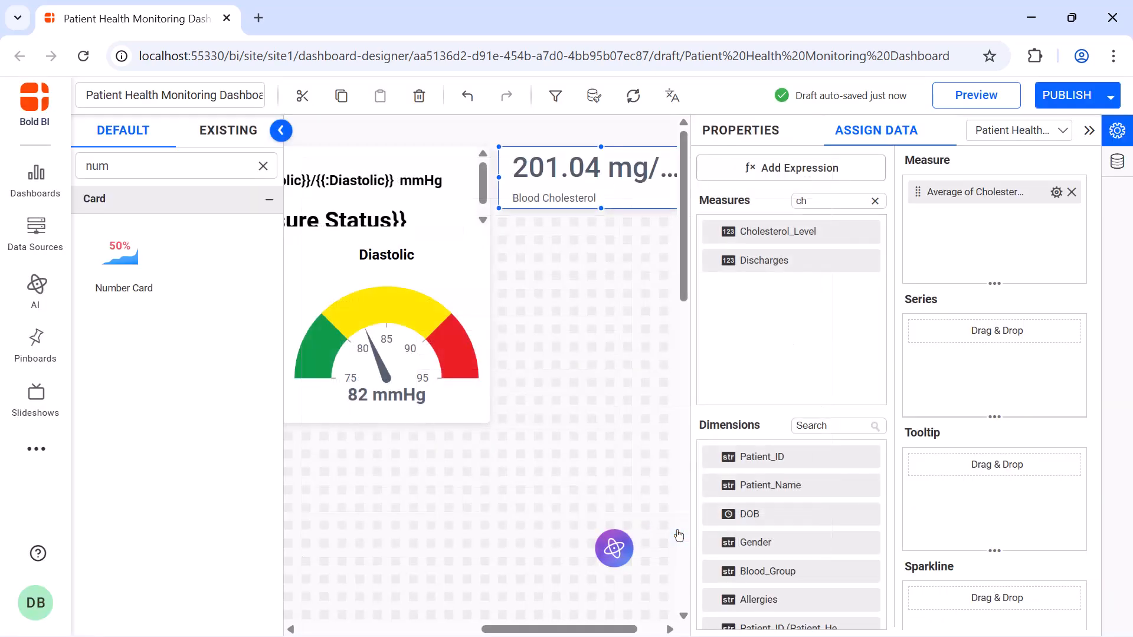
# Turn off auto font size for the Blood Cholesterol card's measure and set its font size to 20.
pyautogui.click(769, 131)
pyautogui.scroll(-10, 880, 293)
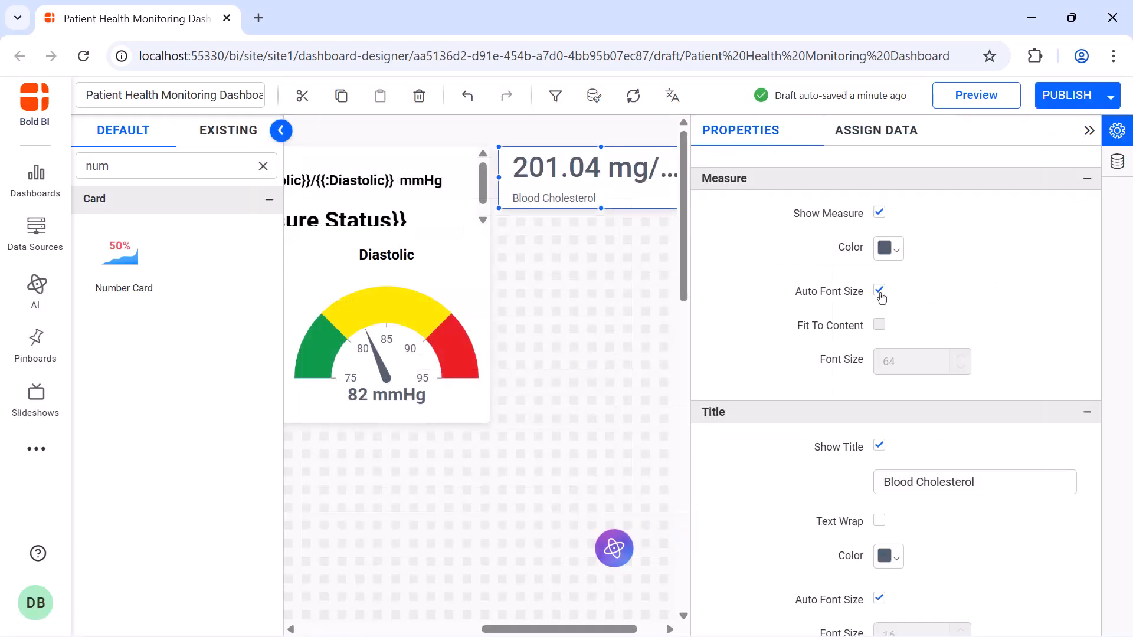
pyautogui.click(879, 291)
pyautogui.doubleClick(883, 359)
pyautogui.write('20')
# Turn off auto font size for the Blood Cholesterol card's title and set the title position to Top.
pyautogui.scroll(-3, 880, 399)
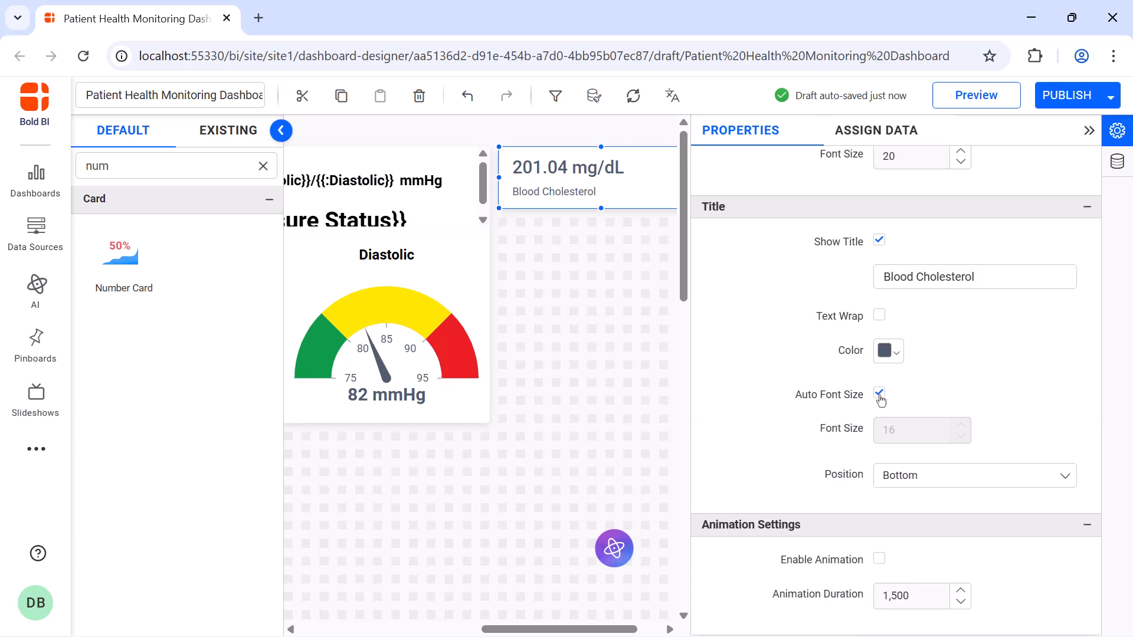
pyautogui.click(879, 394)
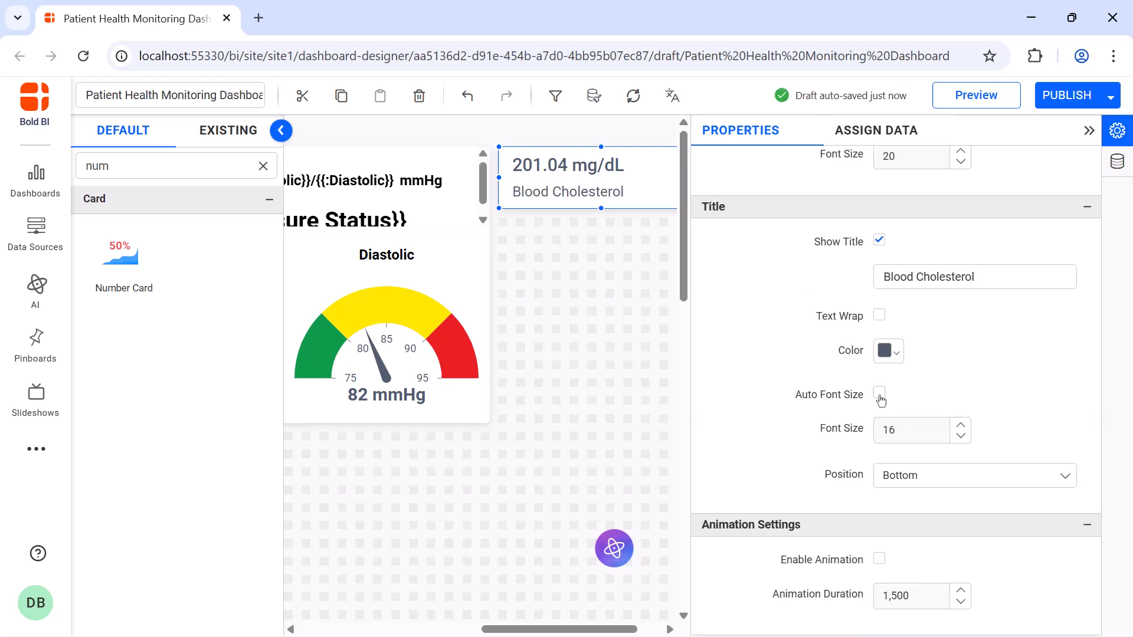
pyautogui.click(924, 478)
pyautogui.click(924, 503)
# Enable animation for the Blood Cholesterol card and close its settings.
pyautogui.scroll(-3, 923, 503)
pyautogui.click(880, 364)
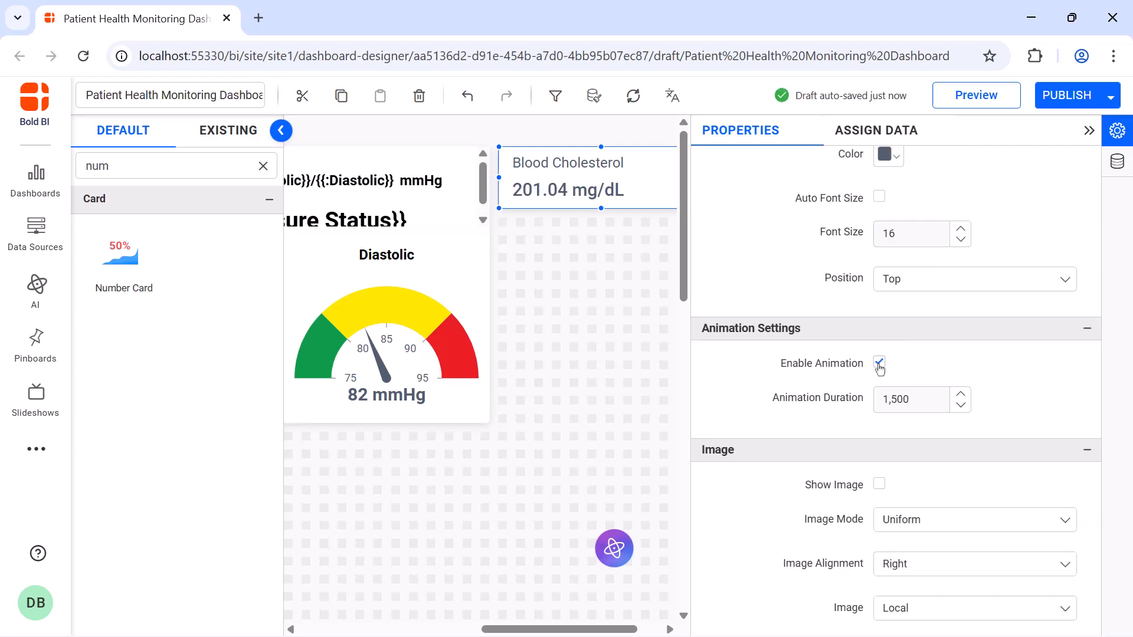
pyautogui.click(1088, 131)
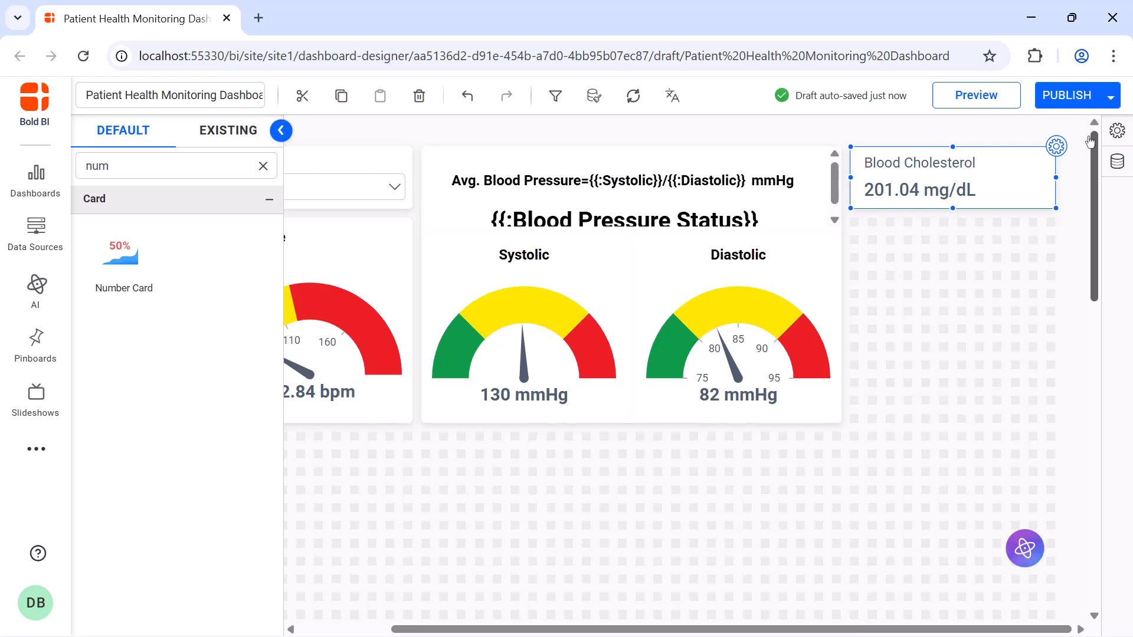
# Add a number card directly below the Blood Cholesterol card, resize it to match that card, and name it Body Temperature.
pyautogui.moveTo(136, 260); pyautogui.dragTo(851, 223)
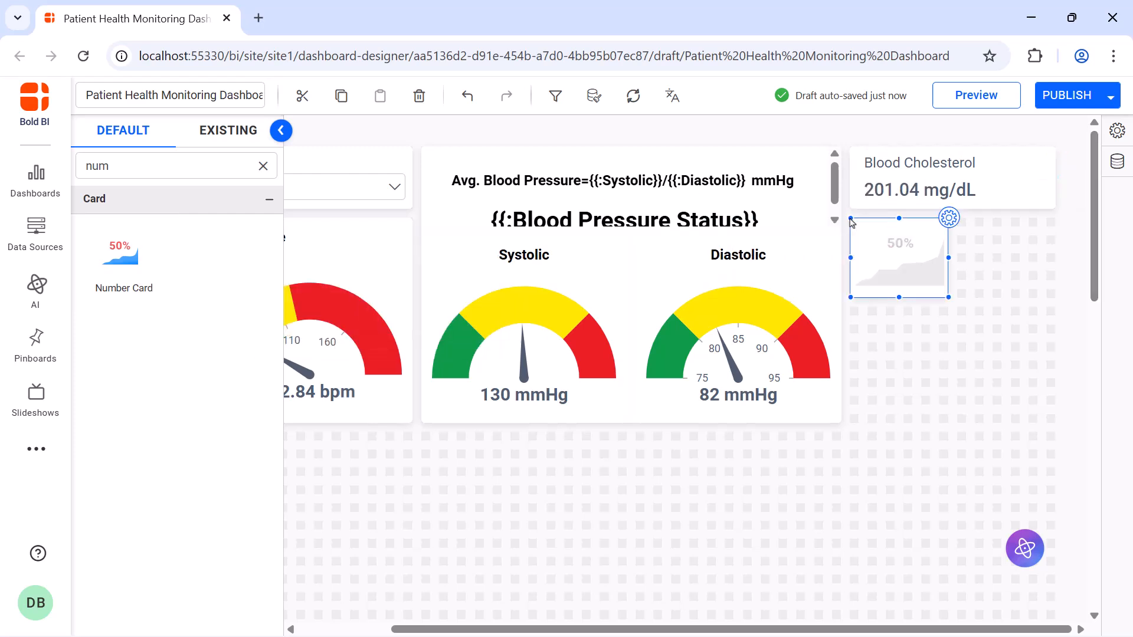
pyautogui.moveTo(942, 296); pyautogui.dragTo(1046, 275)
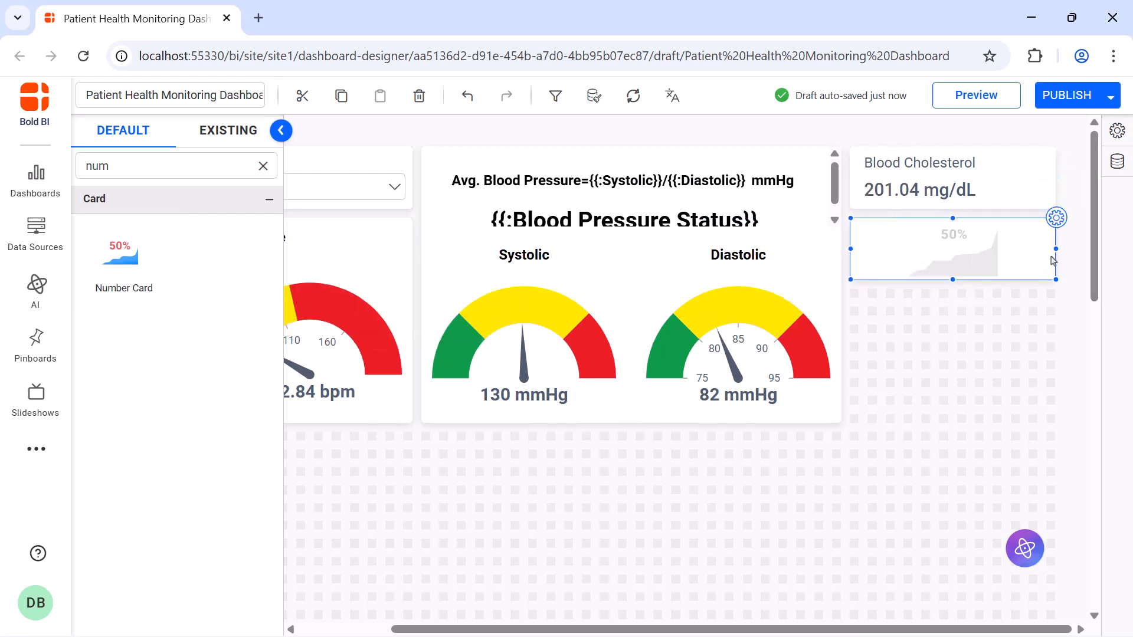
pyautogui.click(1056, 219)
pyautogui.click(1037, 187)
pyautogui.hotkey('ctrl', 'a')
pyautogui.press('BackSpace')
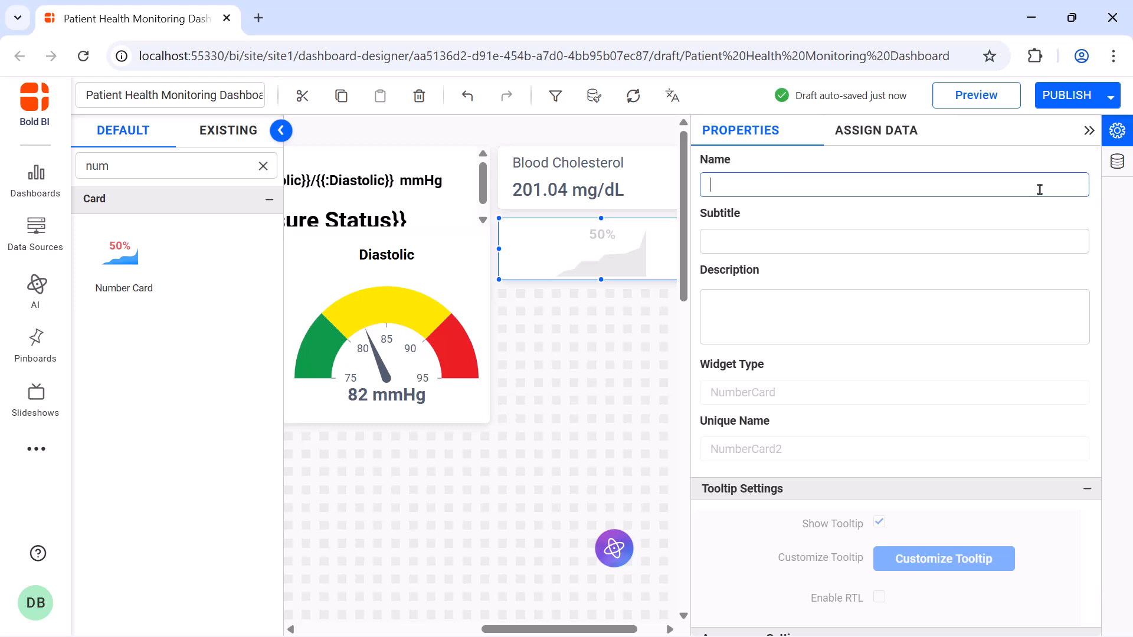
pyautogui.write('Body Temperature')
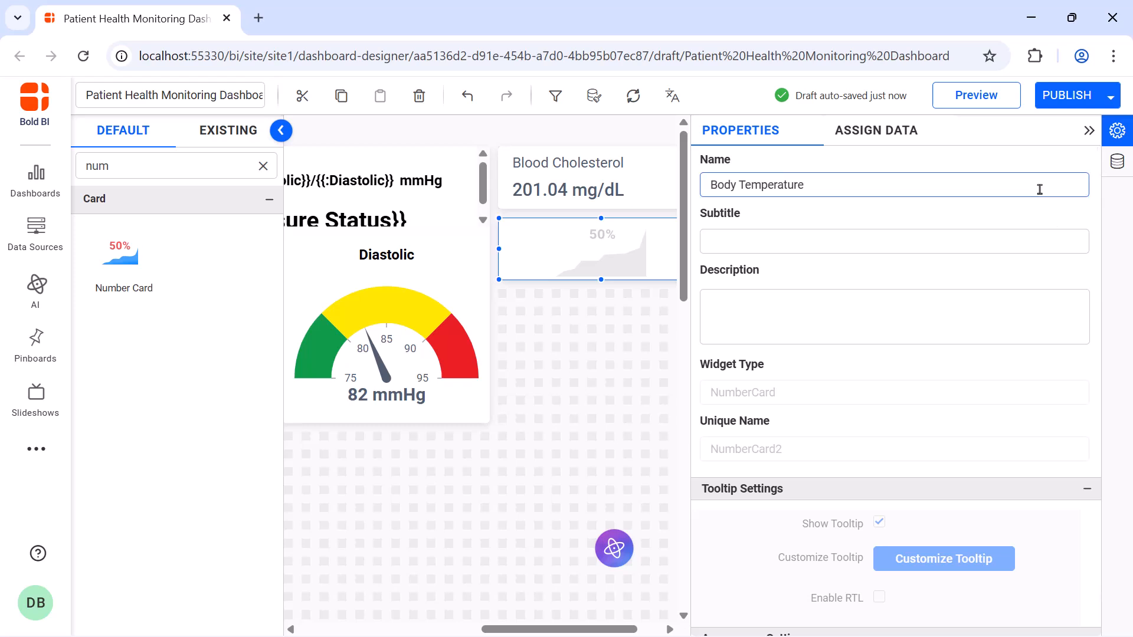
# Assign Body_Temperature as the Body Temperature card's measure and aggregate it by average.
pyautogui.click(898, 144)
pyautogui.click(868, 201)
pyautogui.write('bod')
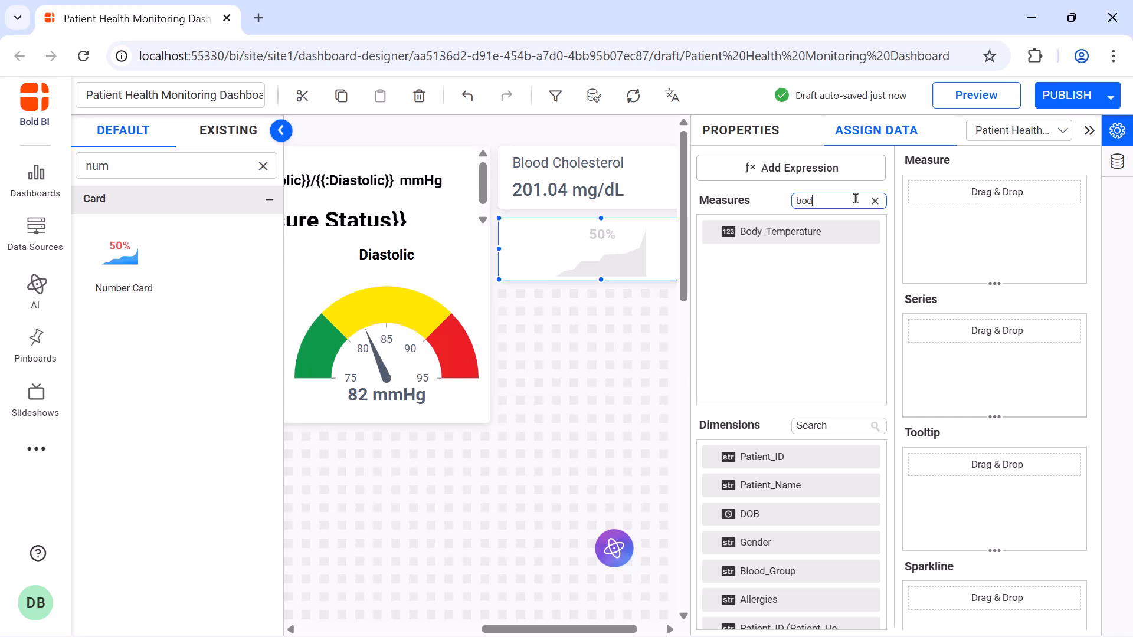
pyautogui.moveTo(848, 232); pyautogui.dragTo(920, 225)
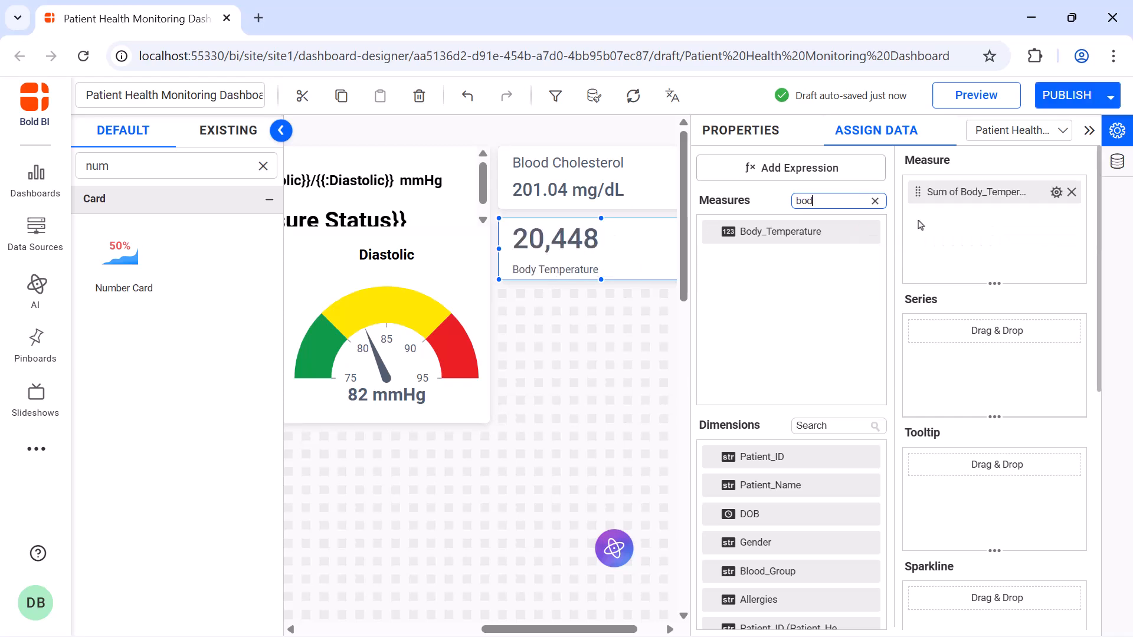
pyautogui.click(1055, 193)
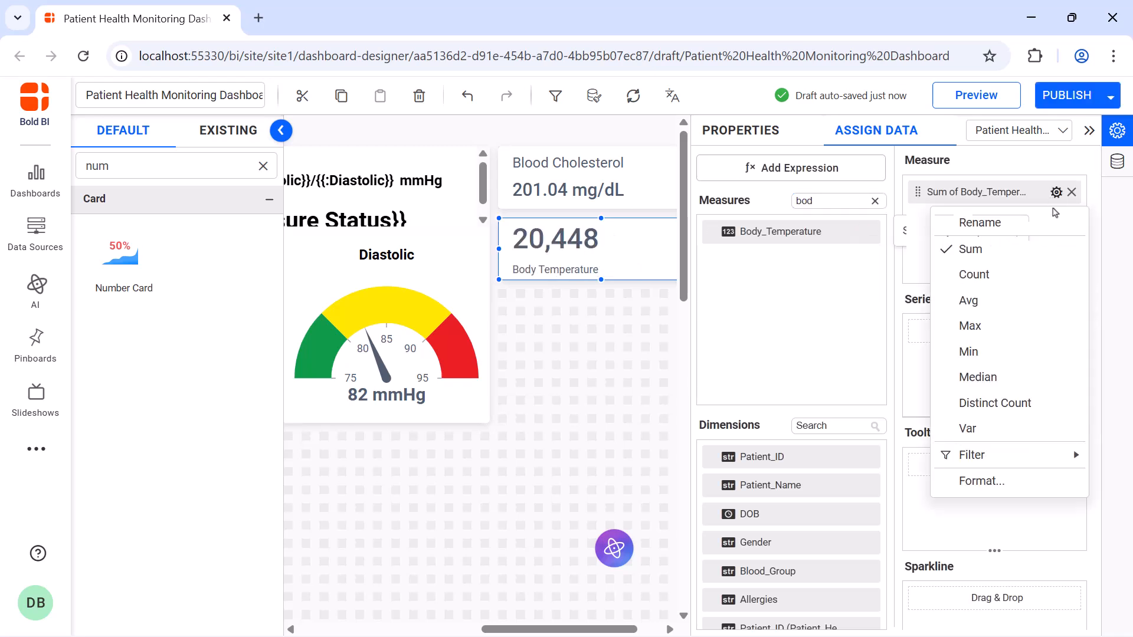
pyautogui.click(1043, 301)
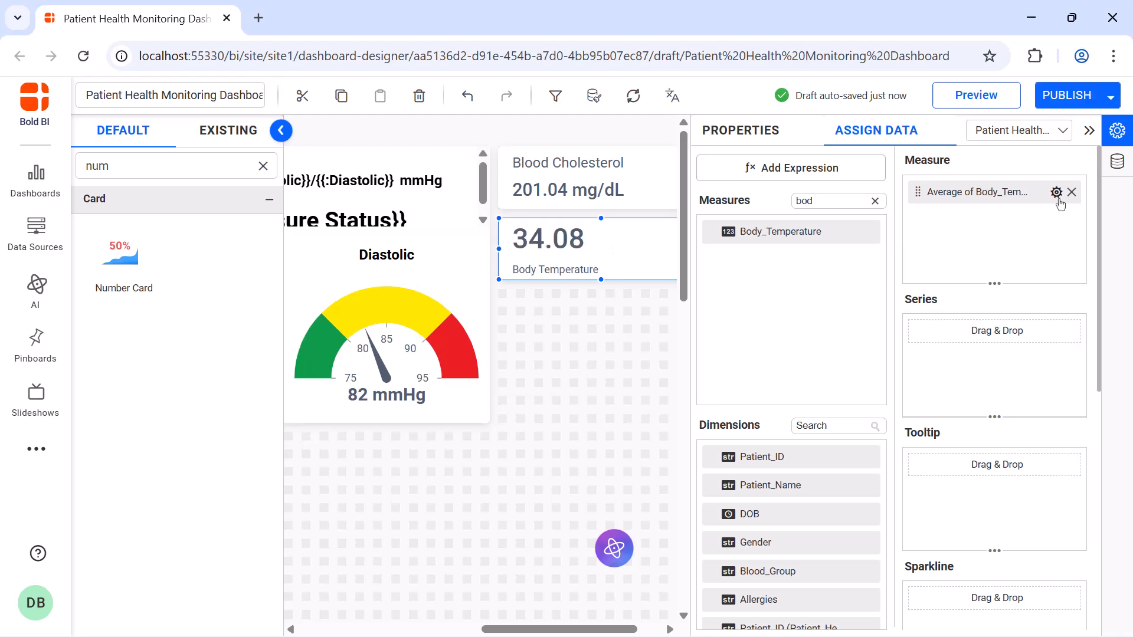
# Append the unit °C after the body temperature measure through its formatting, and close the card's settings.
pyautogui.click(1056, 192)
pyautogui.click(991, 475)
pyautogui.click(546, 499)
pyautogui.write('°C')
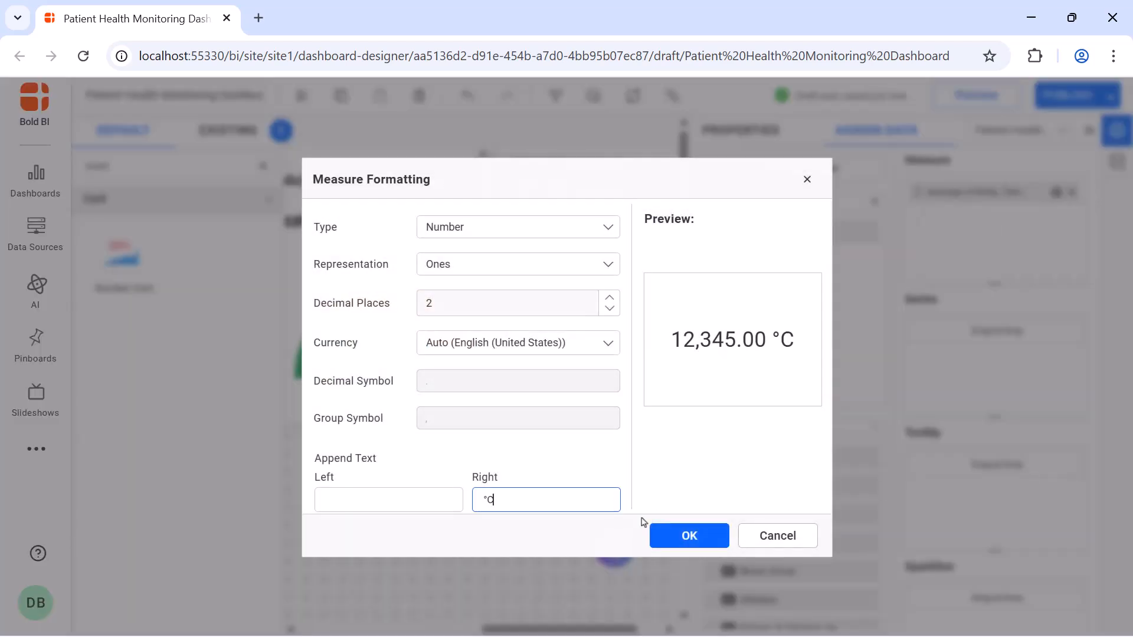
pyautogui.click(677, 539)
pyautogui.click(756, 142)
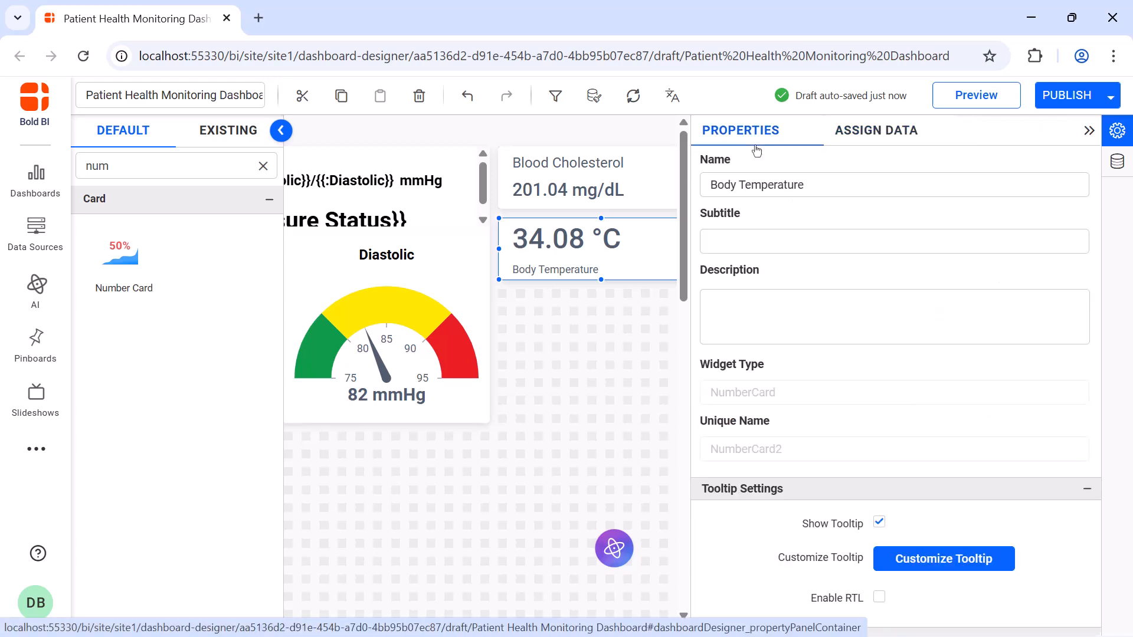
pyautogui.click(1089, 130)
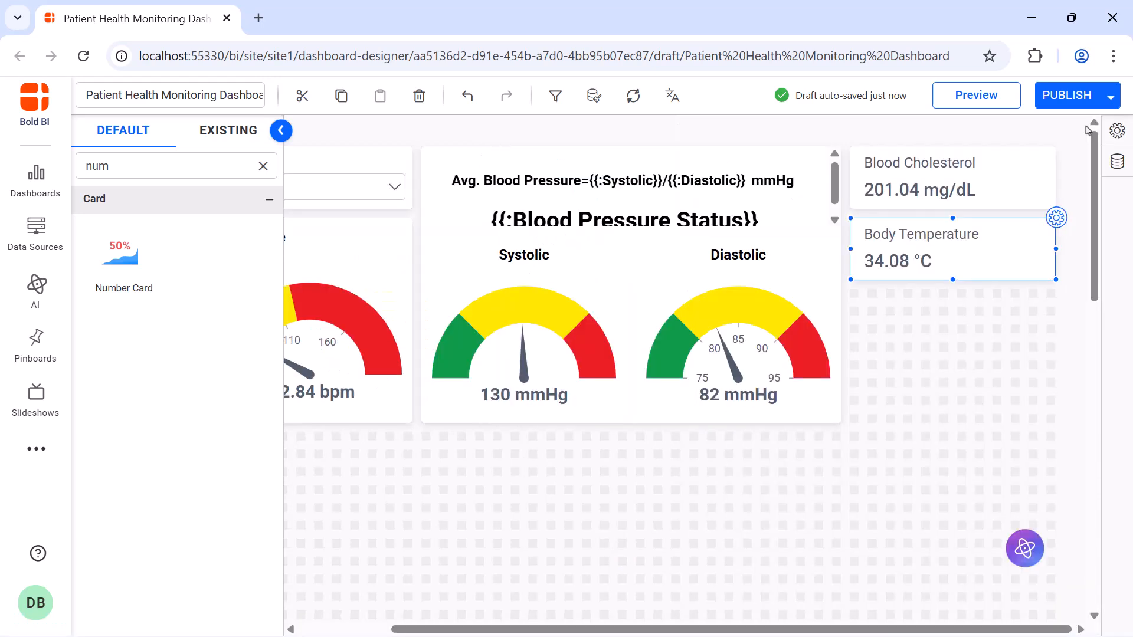
# Add a number card directly below the Body Temperature card, resize it to match, and name it Blood Glucose.
pyautogui.moveTo(121, 254); pyautogui.dragTo(855, 289)
pyautogui.moveTo(946, 365); pyautogui.dragTo(1045, 342)
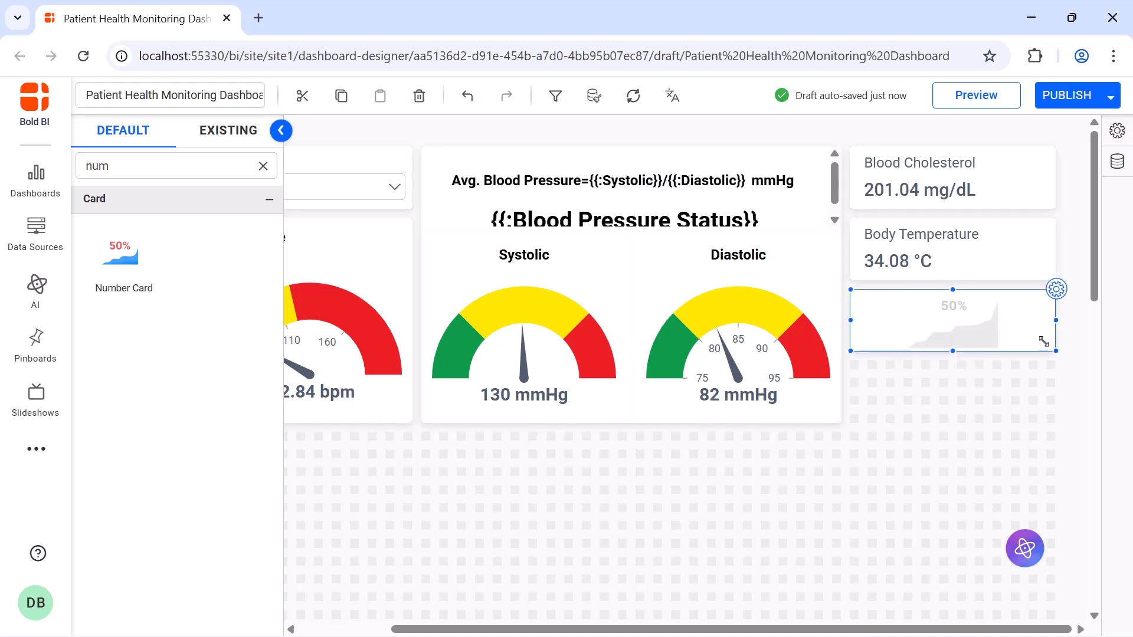
pyautogui.click(1056, 289)
pyautogui.click(990, 188)
pyautogui.hotkey('ctrl', 'a')
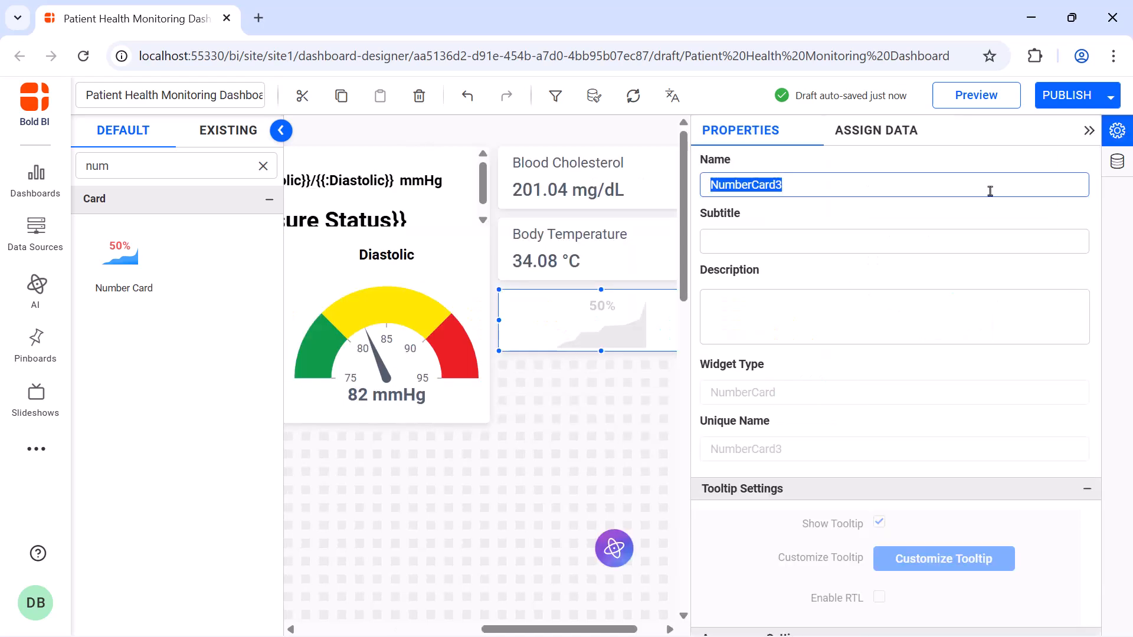
pyautogui.write('Blood Glucose')
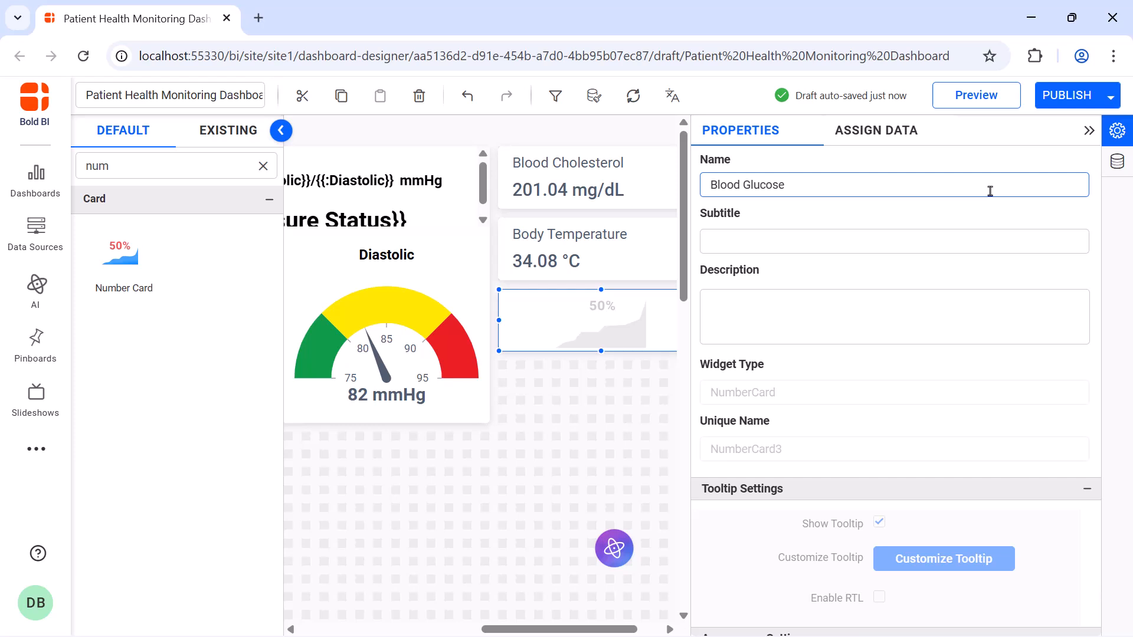
# Assign Blood_Glucose as the Blood Glucose card's measure and aggregate it by average.
pyautogui.click(884, 145)
pyautogui.click(859, 201)
pyautogui.write('blo')
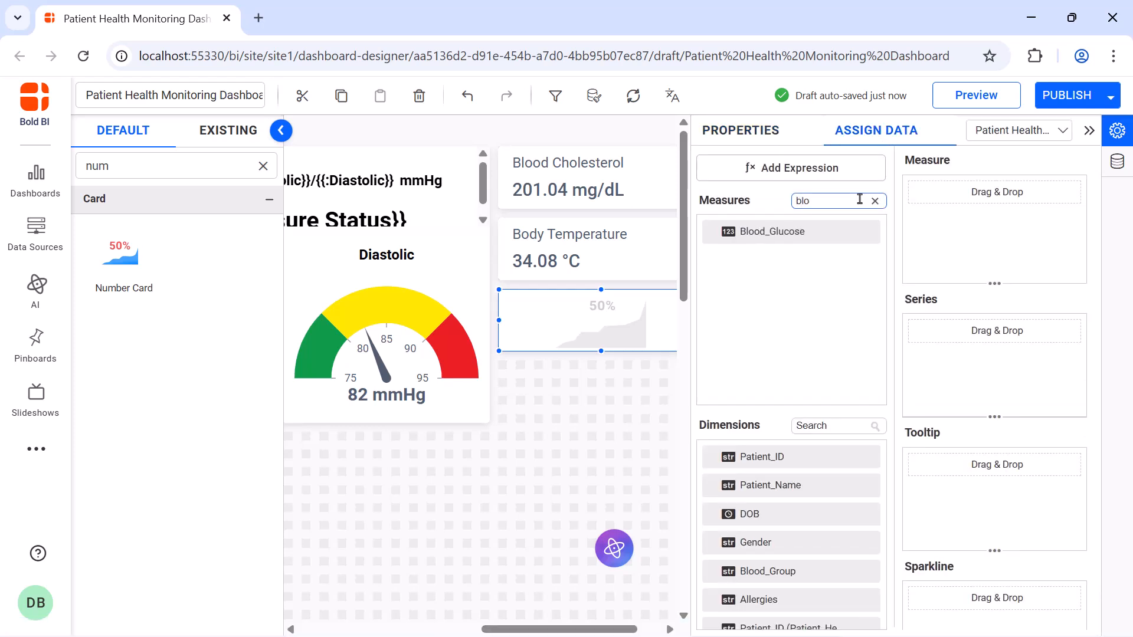
pyautogui.moveTo(852, 231); pyautogui.dragTo(915, 225)
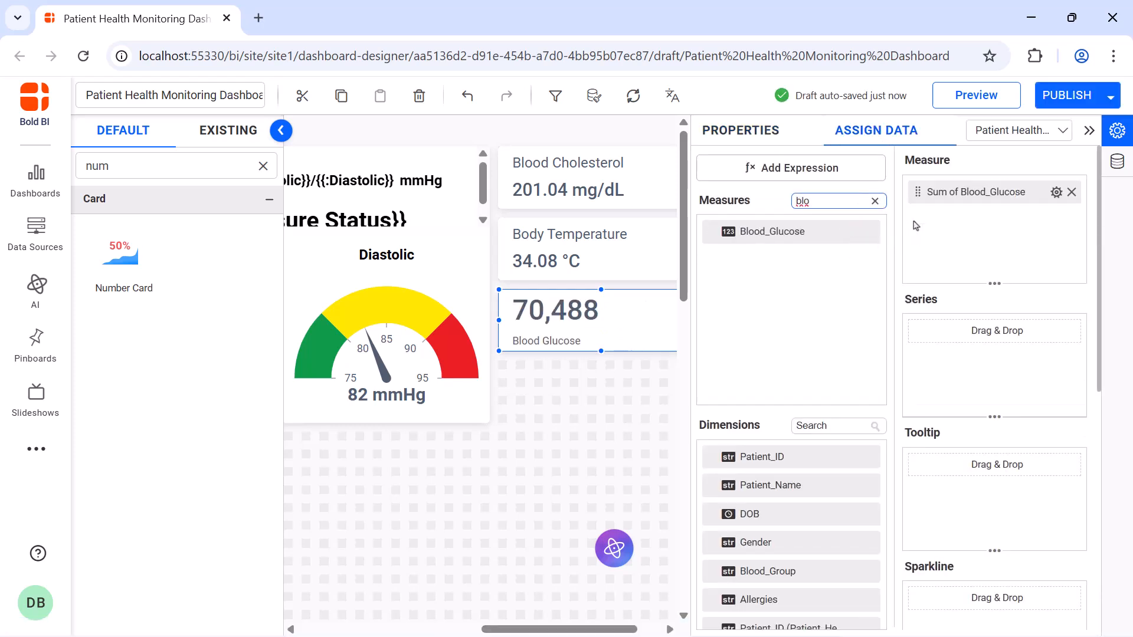
pyautogui.click(1055, 192)
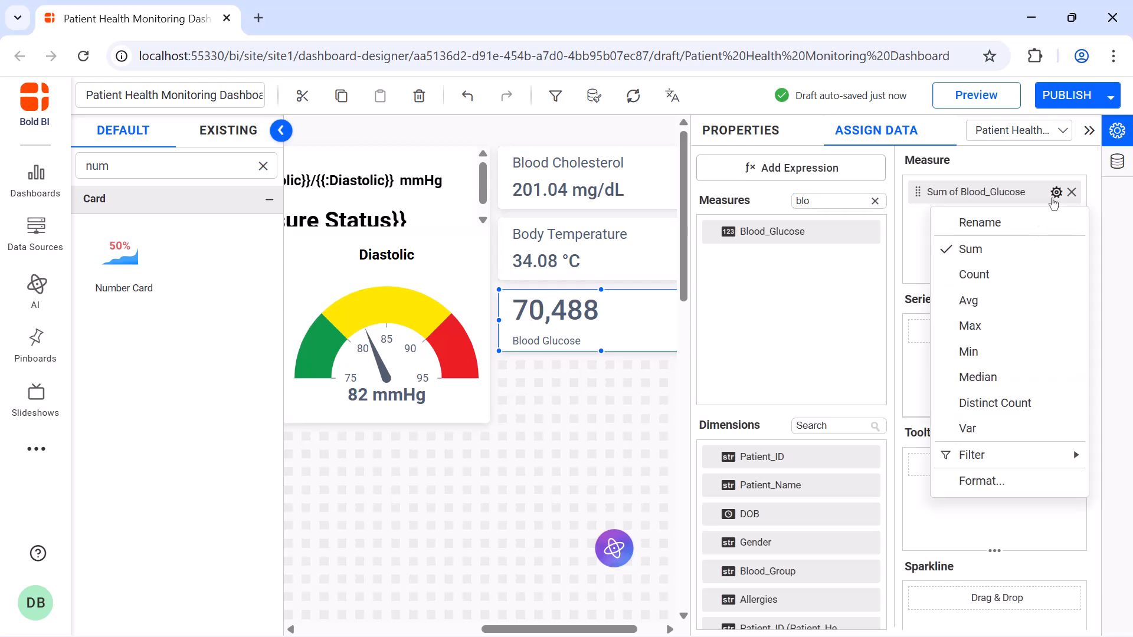
pyautogui.click(994, 301)
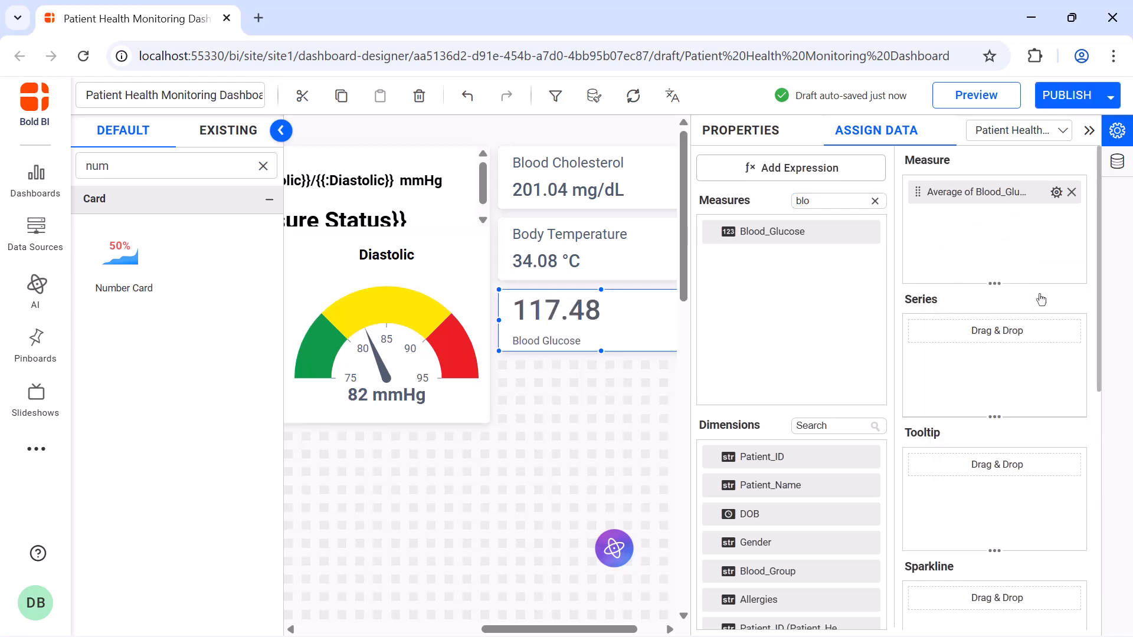
# Append the unit mg/dL after the blood glucose measure through its formatting, and close the card's settings.
pyautogui.click(1056, 192)
pyautogui.click(1029, 475)
pyautogui.click(586, 494)
pyautogui.write('mg/dL')
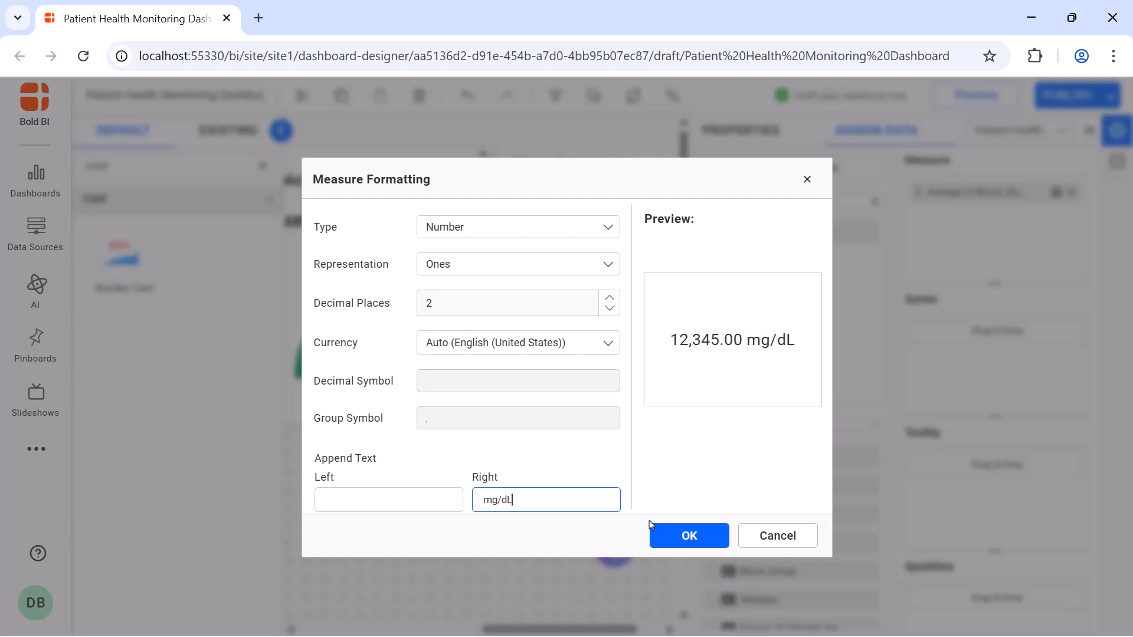
pyautogui.click(680, 534)
pyautogui.click(748, 140)
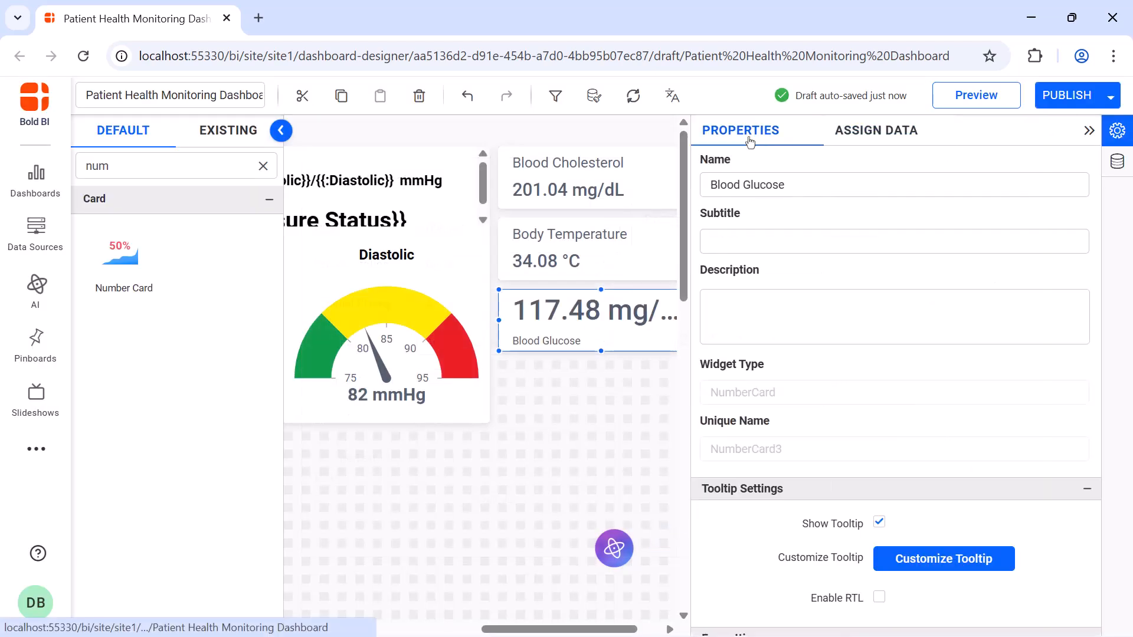
pyautogui.click(1089, 129)
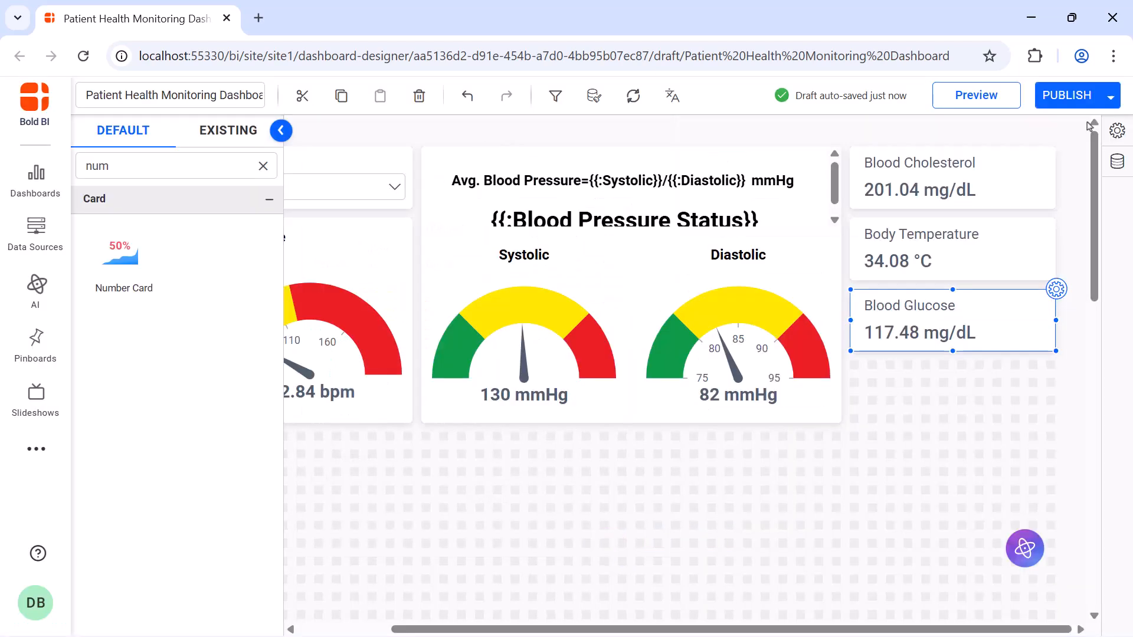
# Add a number card directly below the Blood Glucose card, resize it to match, and name it Respiratory Rate.
pyautogui.moveTo(121, 254); pyautogui.dragTo(858, 368)
pyautogui.moveTo(946, 437); pyautogui.dragTo(1055, 421)
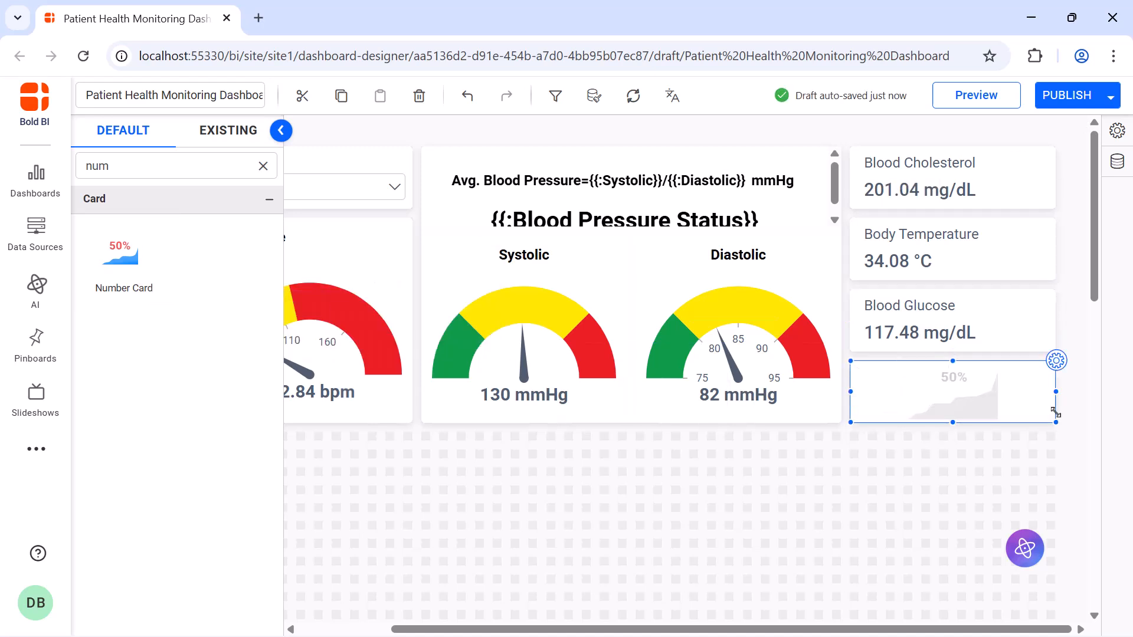
pyautogui.click(1057, 362)
pyautogui.click(949, 188)
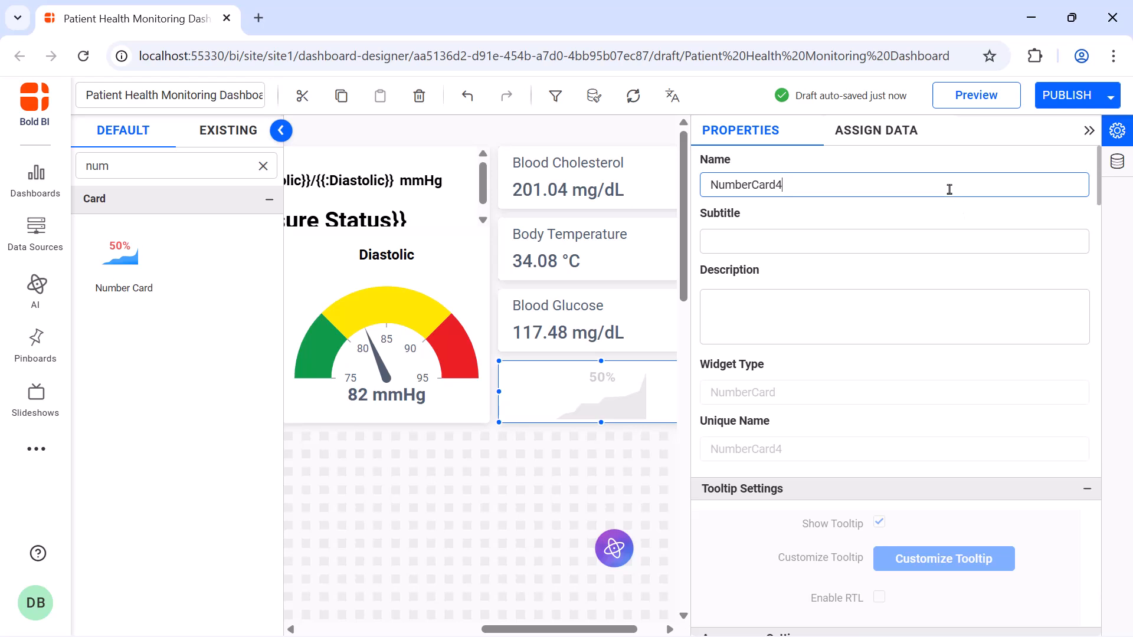
pyautogui.hotkey('ctrl', 'a')
pyautogui.press('BackSpace')
pyautogui.write('Respiratory Rate')
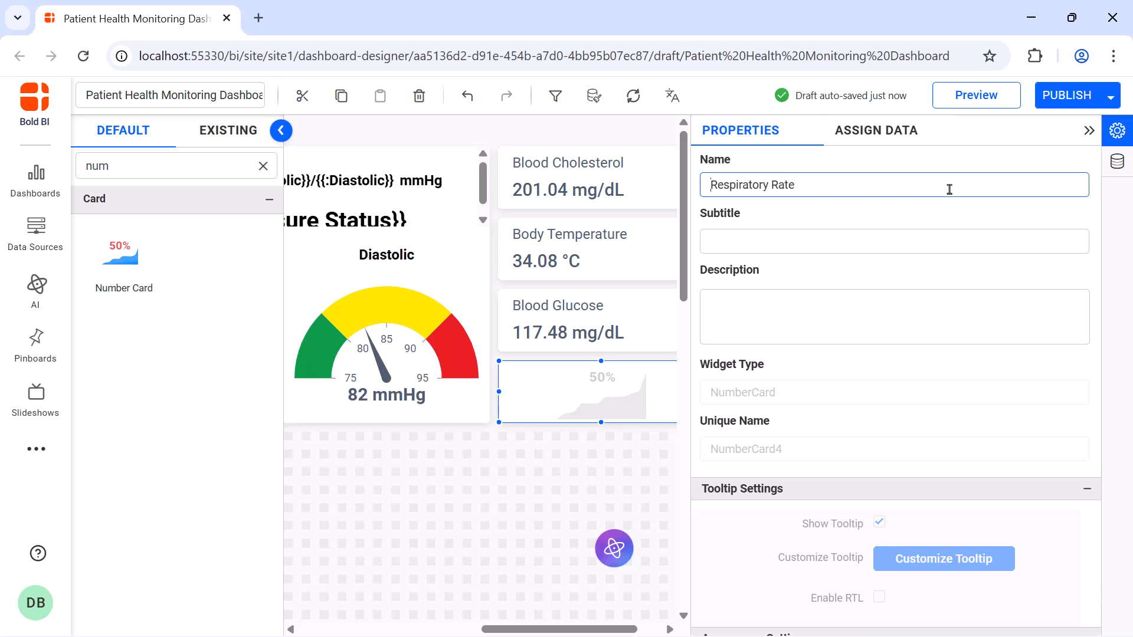
# Assign Respiratory_Rate as the Respiratory Rate card's measure and aggregate it by average.
pyautogui.click(876, 130)
pyautogui.click(859, 199)
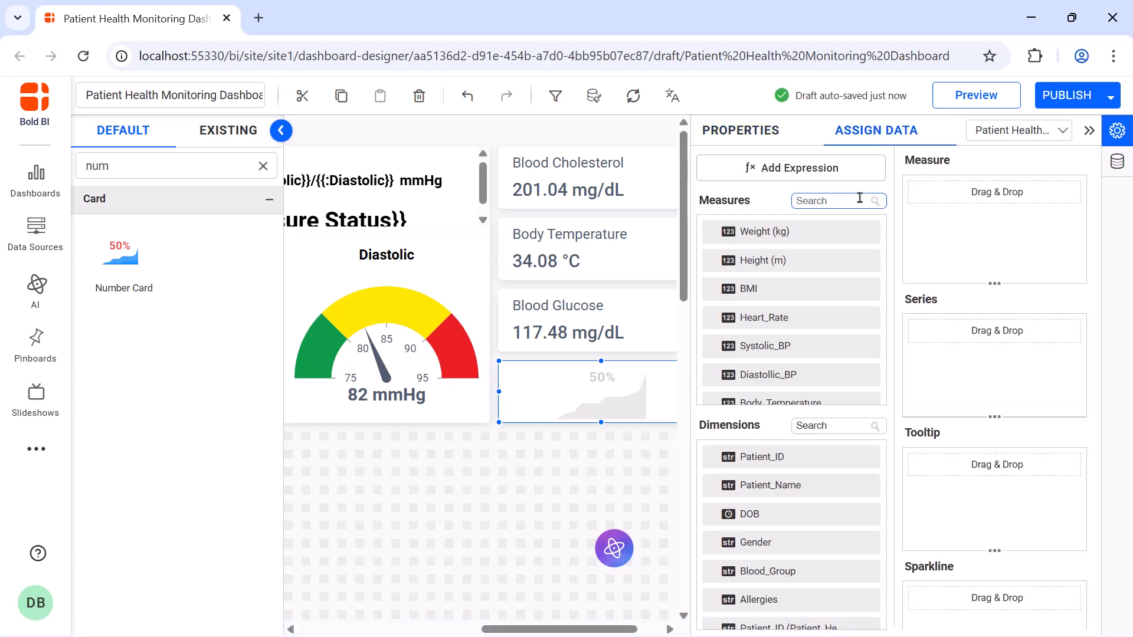
pyautogui.write('re')
pyautogui.moveTo(777, 260); pyautogui.dragTo(924, 220)
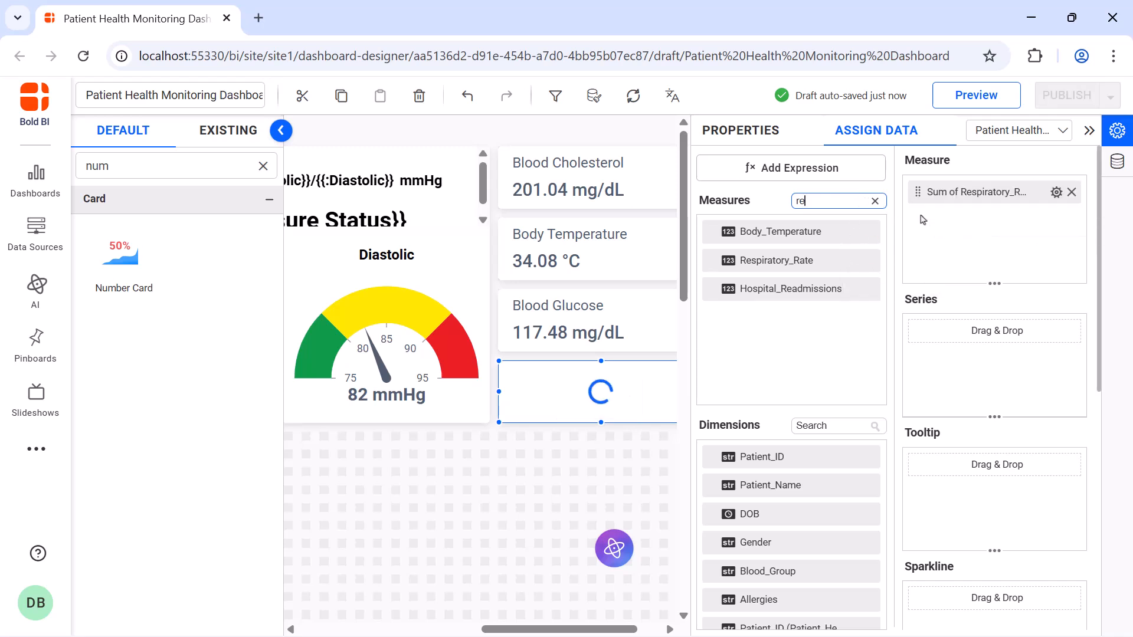
pyautogui.click(1056, 191)
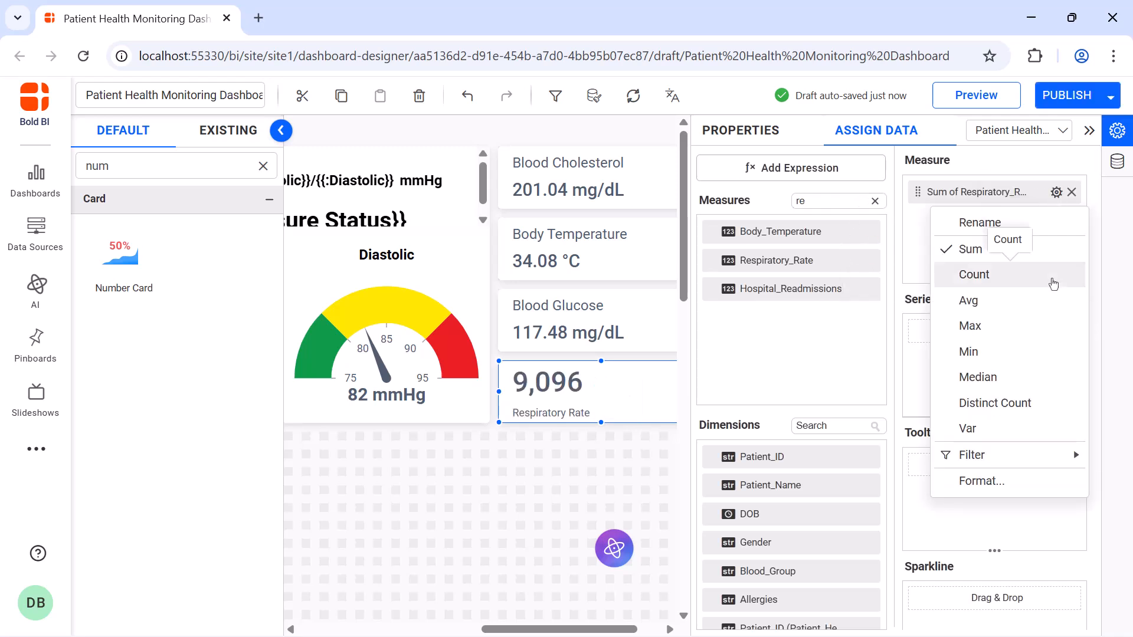
pyautogui.click(1052, 300)
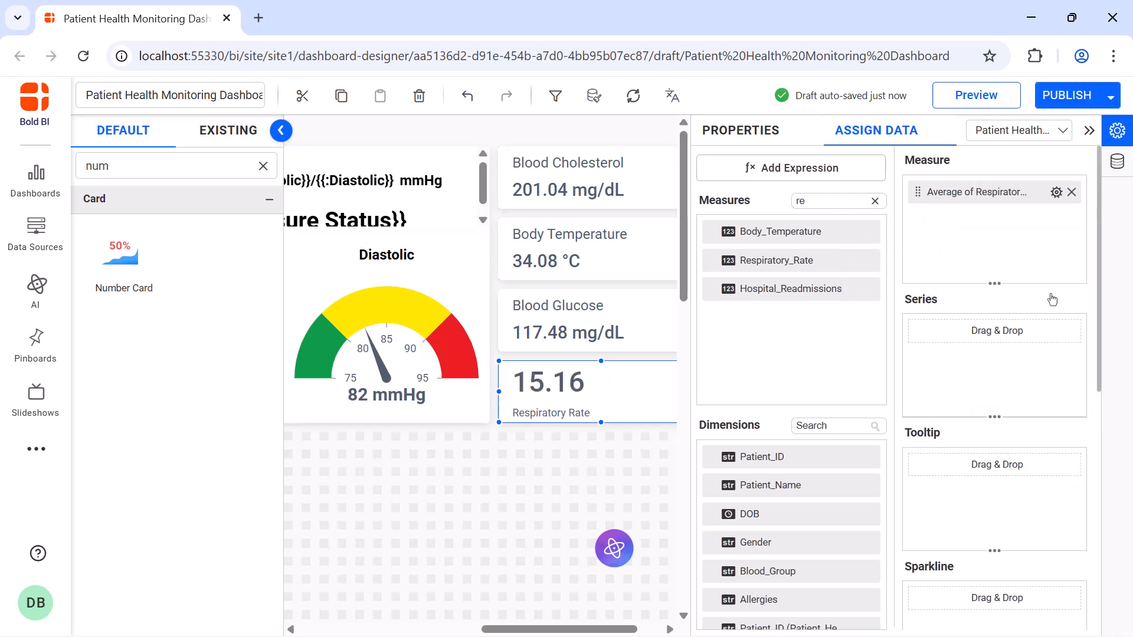
# Append the unit bpm after the respiratory rate measure through its formatting, and close the card's settings.
pyautogui.click(1056, 192)
pyautogui.click(981, 481)
pyautogui.click(616, 499)
pyautogui.write('bpm')
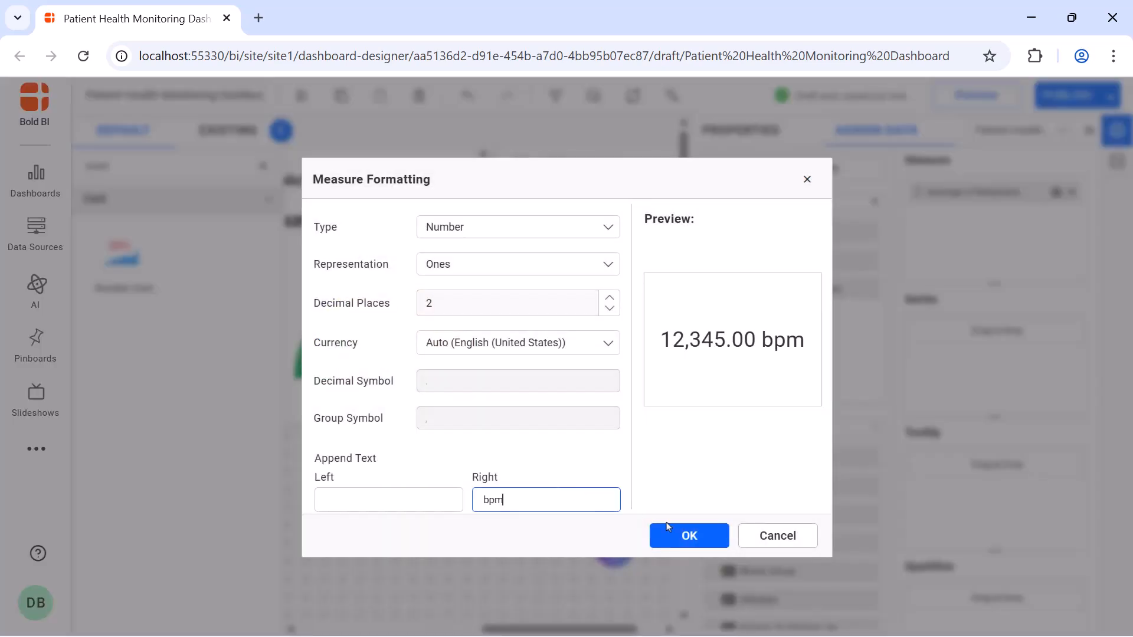
pyautogui.click(675, 533)
pyautogui.click(733, 137)
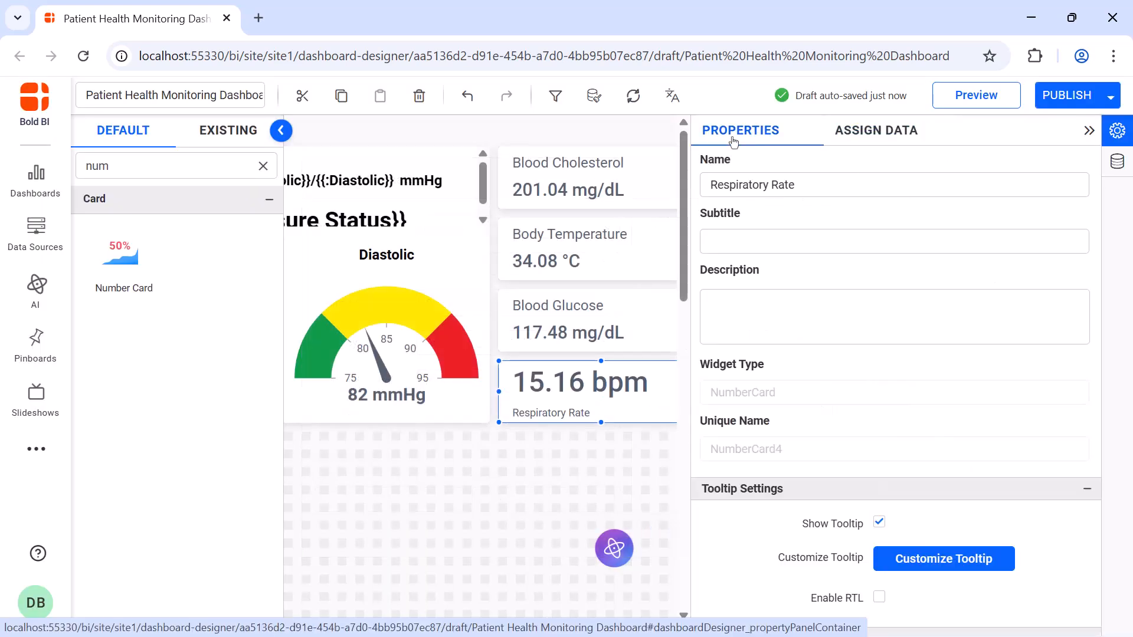
pyautogui.click(1088, 130)
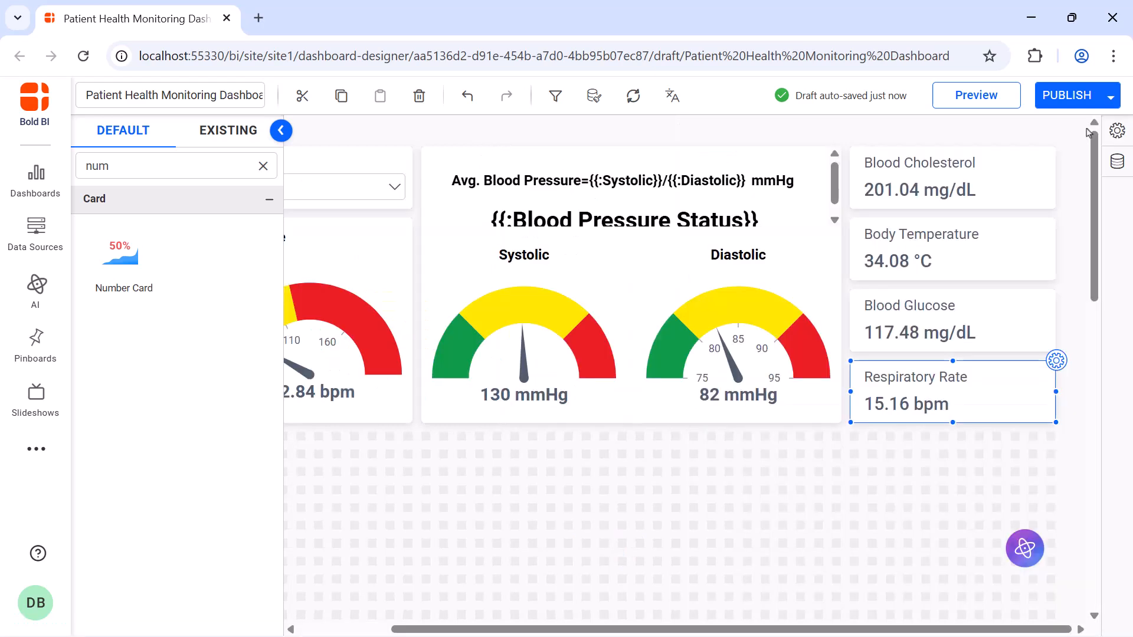
# Add a radial gauge directly below the Heart Rate gauge, matching its width, and name it Oxygen Saturation.
pyautogui.click(263, 165)
pyautogui.write('rad')
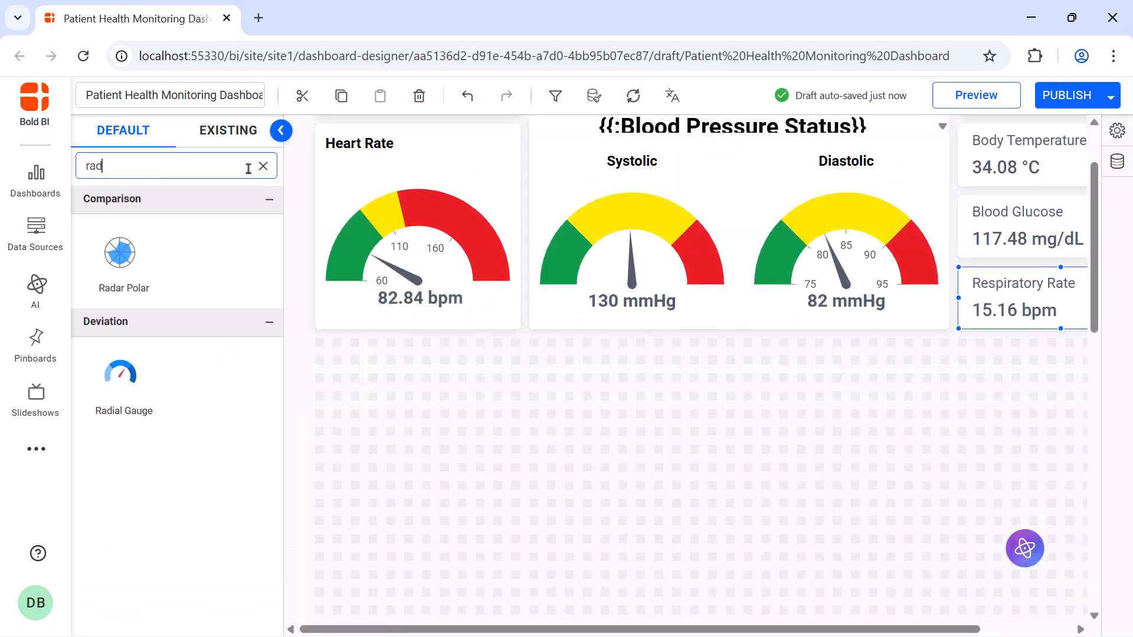
pyautogui.write('i')
pyautogui.moveTo(120, 252); pyautogui.dragTo(513, 524)
pyautogui.click(521, 339)
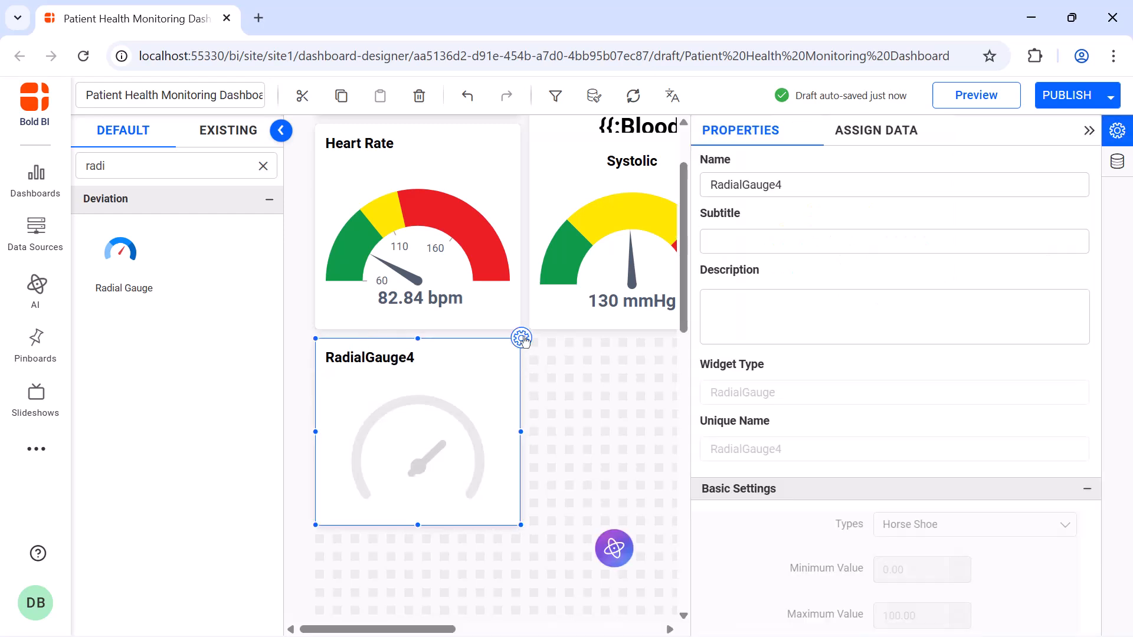
pyautogui.click(905, 187)
pyautogui.hotkey('ctrl', 'a')
pyautogui.write('Oxygen Saturation')
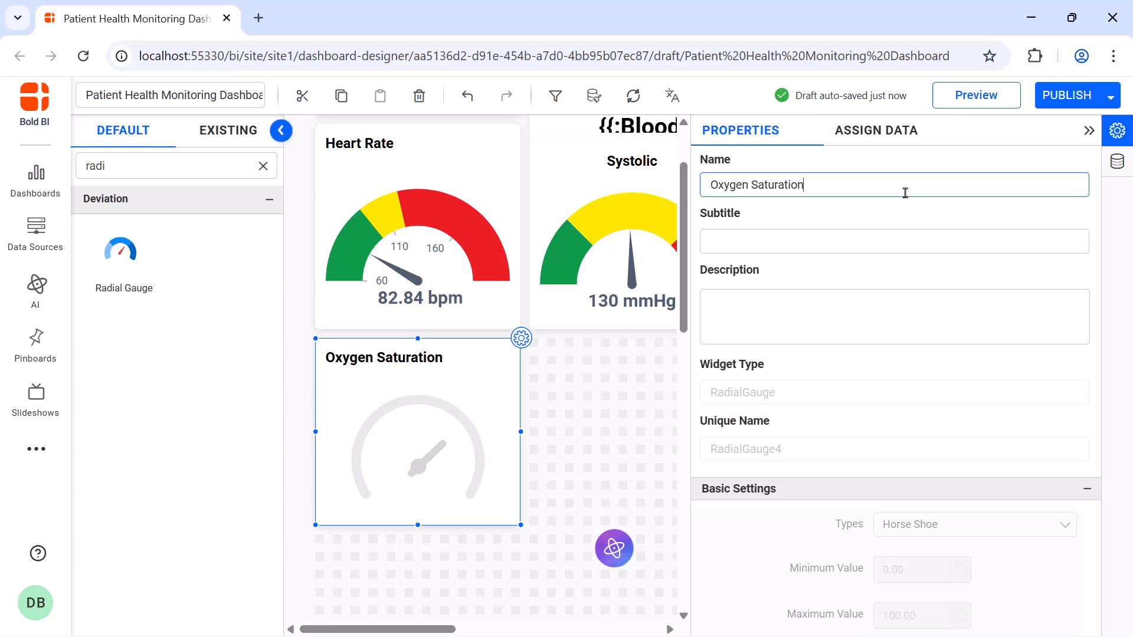
# Assign the Oxygen_Saturatio measure as the Oxygen Saturation gauge's actual value.
pyautogui.click(876, 130)
pyautogui.click(826, 200)
pyautogui.write('ox')
pyautogui.moveTo(826, 231); pyautogui.dragTo(912, 232)
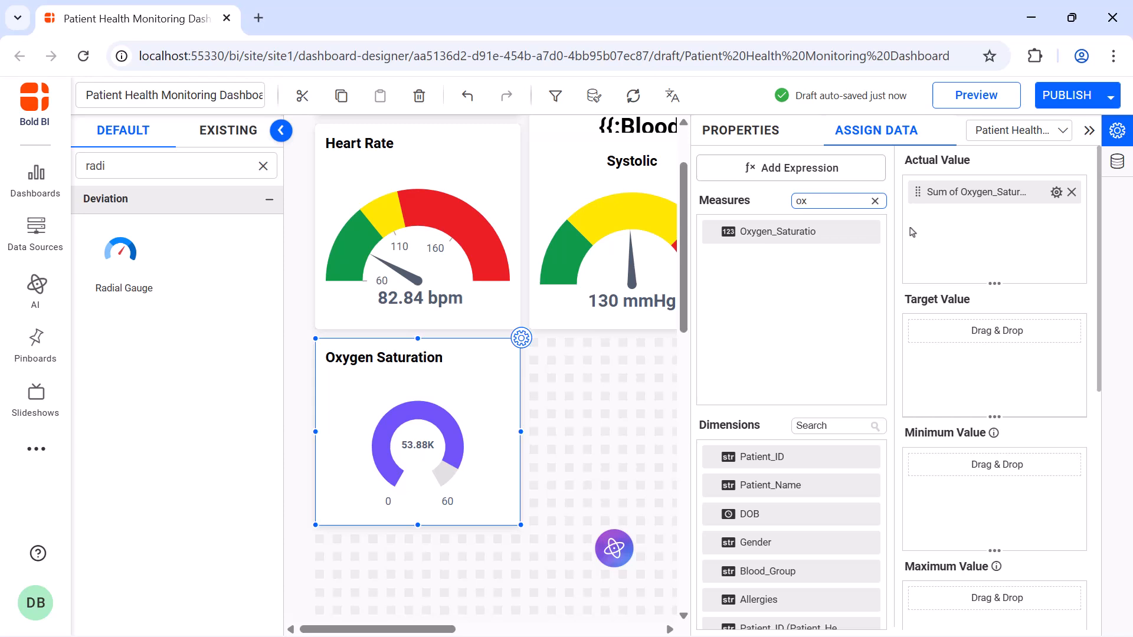
# Aggregate the Oxygen Saturation gauge's actual value by average and append the unit % through its formatting.
pyautogui.click(1056, 192)
pyautogui.click(1053, 303)
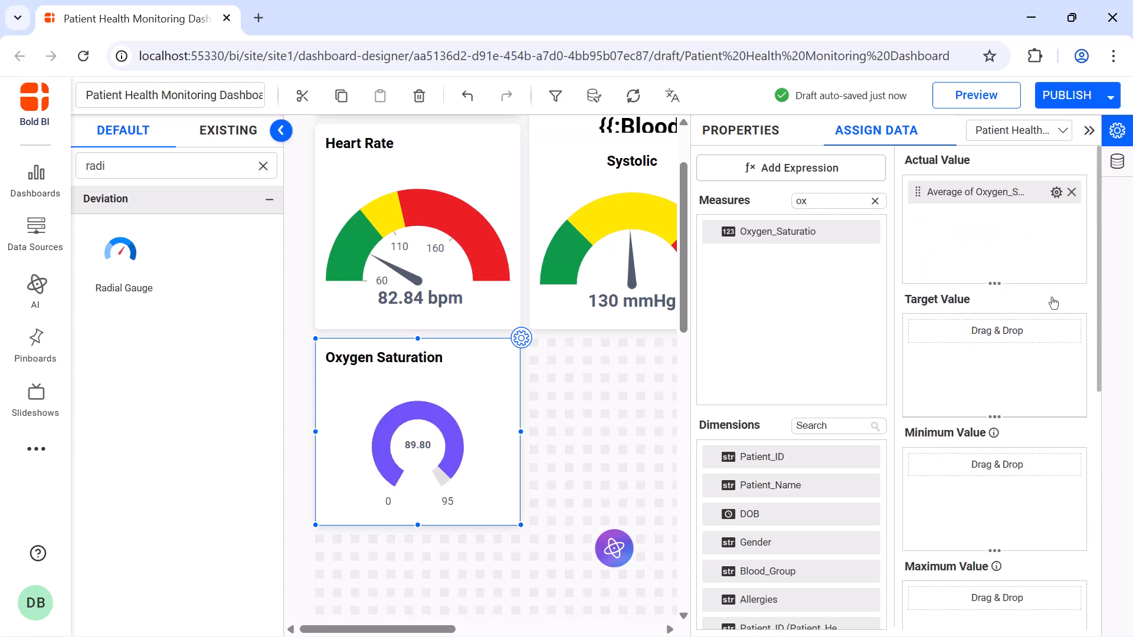
pyautogui.click(1056, 192)
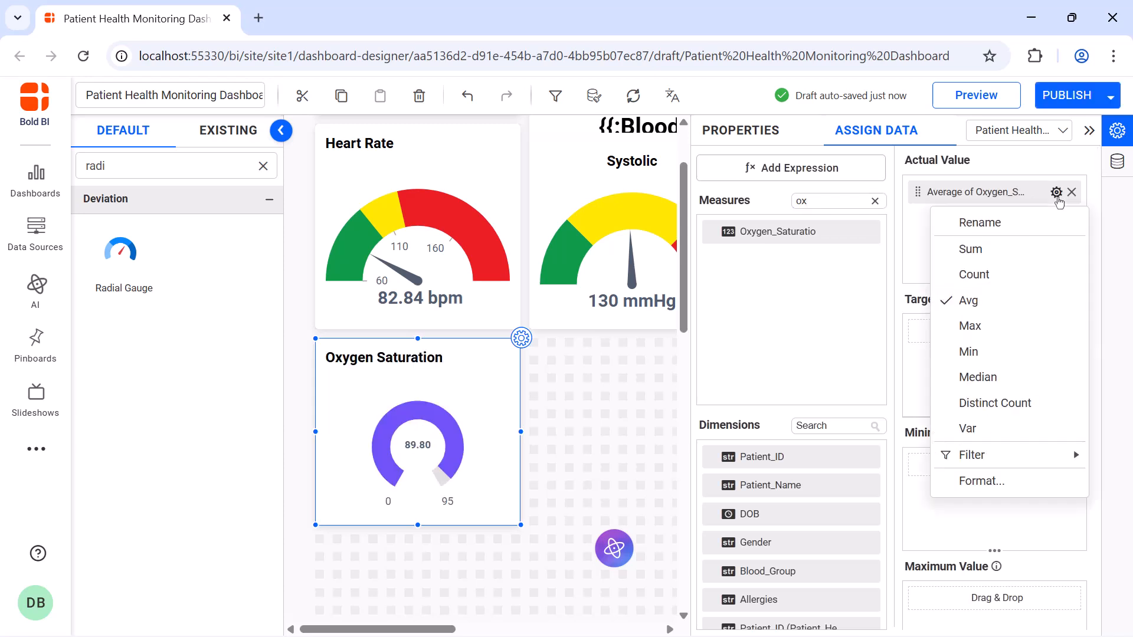
pyautogui.click(1040, 478)
pyautogui.click(576, 499)
pyautogui.write('%')
pyautogui.click(672, 534)
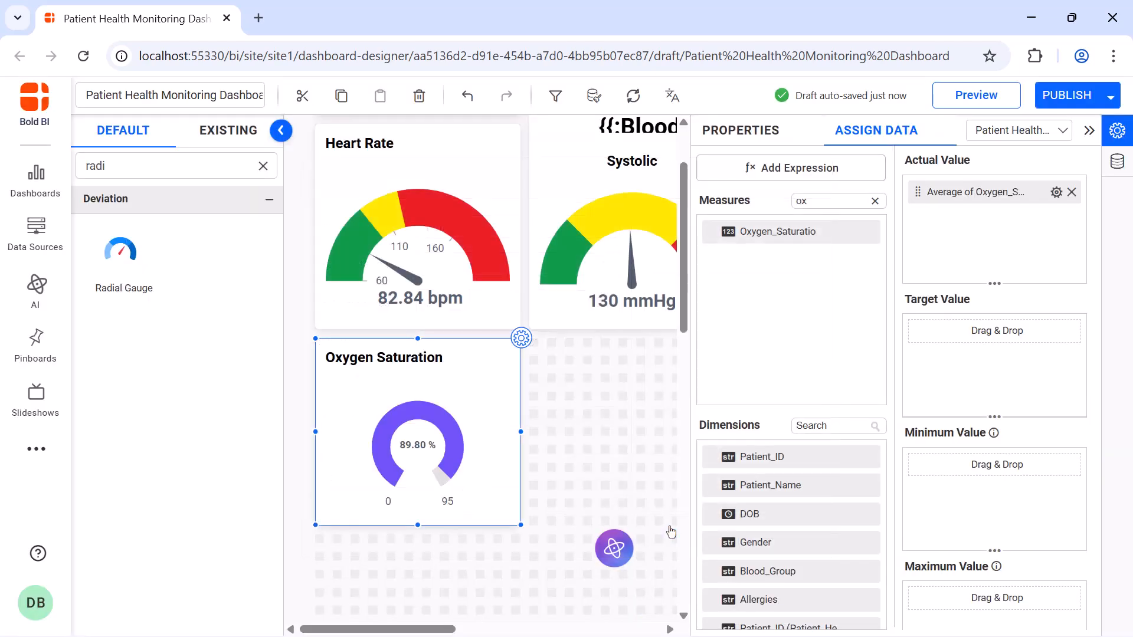
pyautogui.click(757, 135)
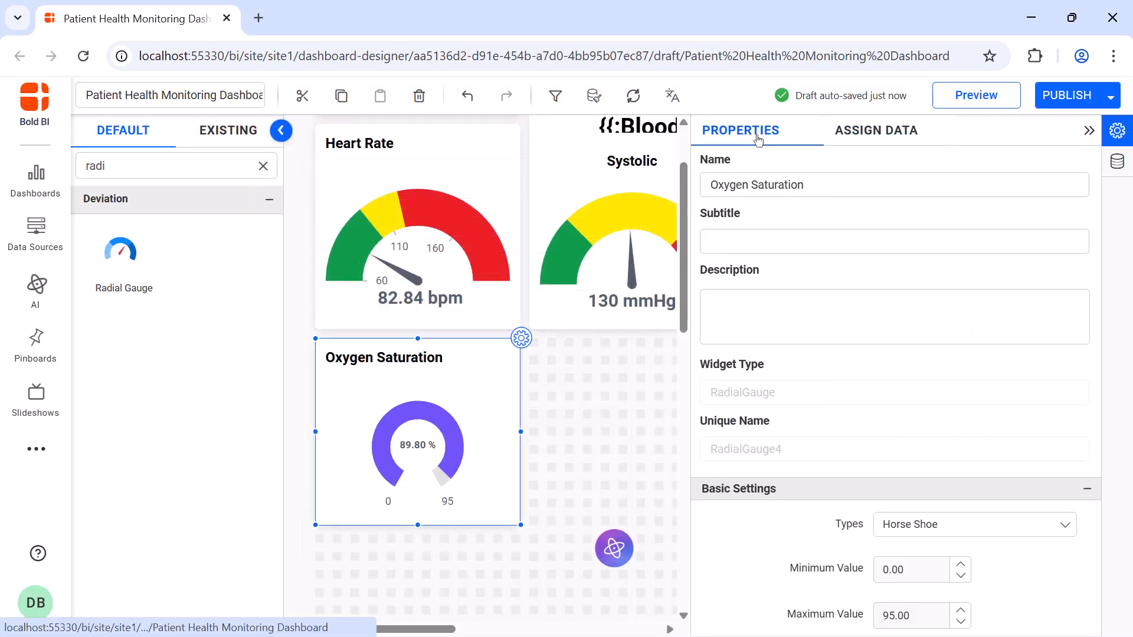
pyautogui.click(1089, 130)
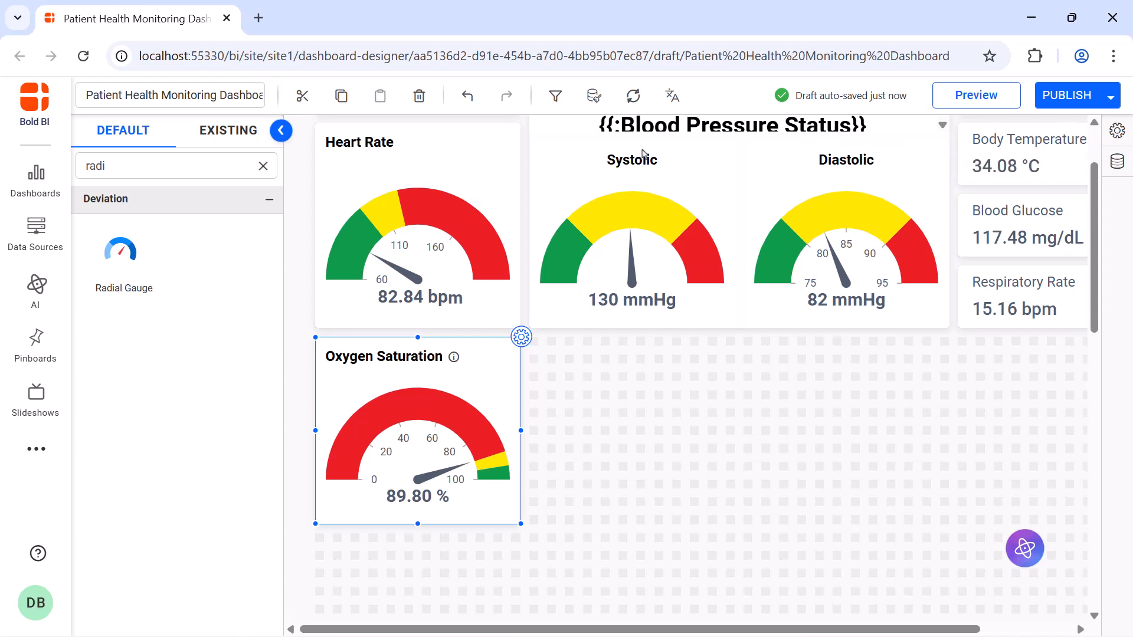
# Add a doughnut chart beside the Oxygen Saturation gauge and resize it to about the combined width of the Systolic and Diastolic gauges.
pyautogui.click(263, 166)
pyautogui.click(232, 160)
pyautogui.write('doug')
pyautogui.moveTo(120, 254); pyautogui.dragTo(558, 348)
pyautogui.moveTo(627, 435); pyautogui.dragTo(915, 522)
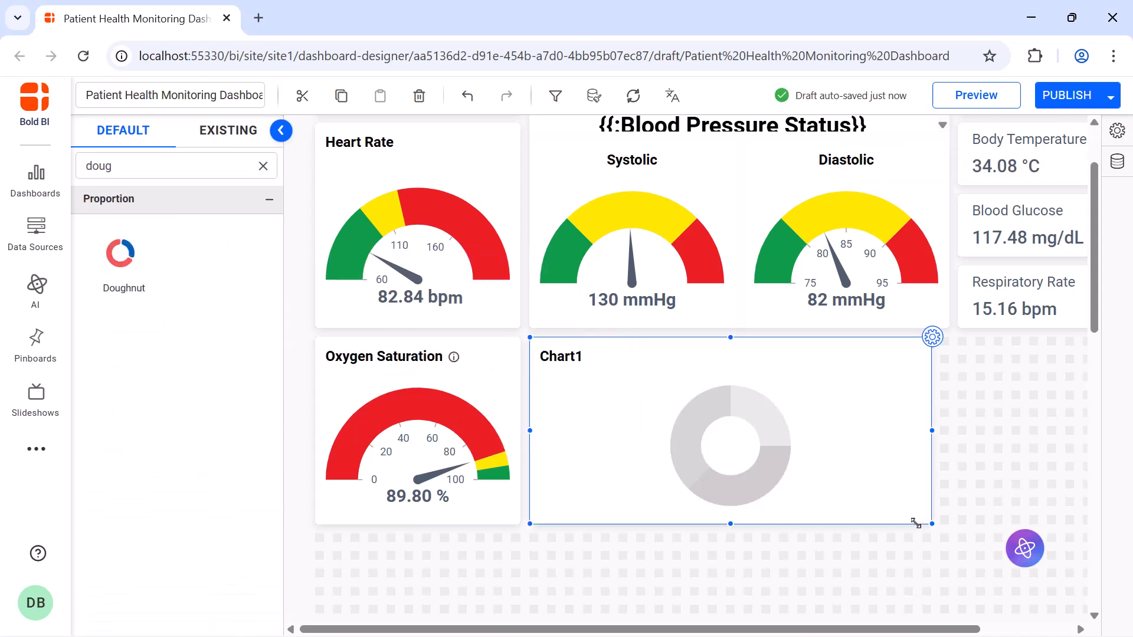
# Rename the new doughnut chart as Medication Adherence in its properties.
pyautogui.click(933, 339)
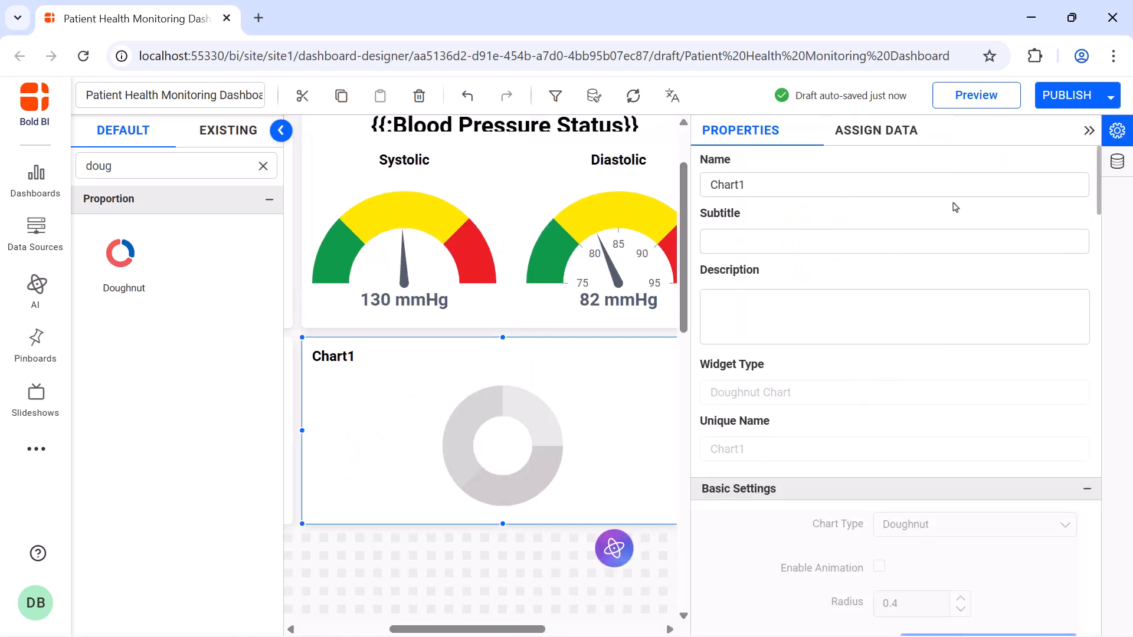
pyautogui.click(954, 184)
pyautogui.hotkey('ctrl', 'a')
pyautogui.press('BackSpace')
pyautogui.write('Medication Adherence')
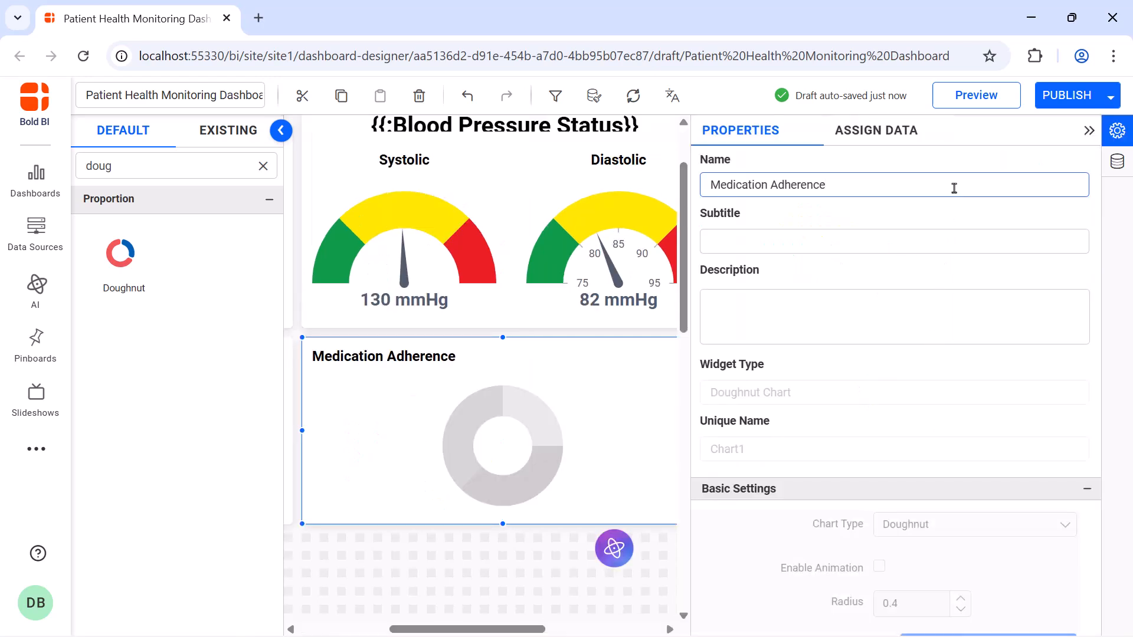
# Assign the Medications measure as the value of the Medication Adherence doughnut chart.
pyautogui.click(873, 135)
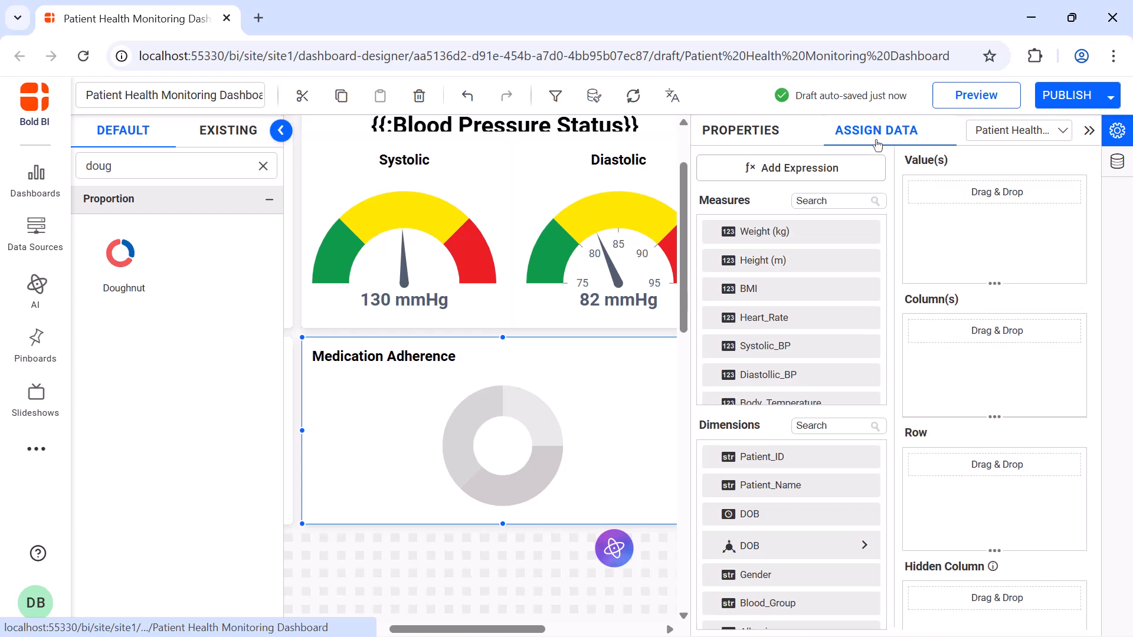
pyautogui.click(850, 201)
pyautogui.write('me')
pyautogui.moveTo(848, 227); pyautogui.dragTo(918, 223)
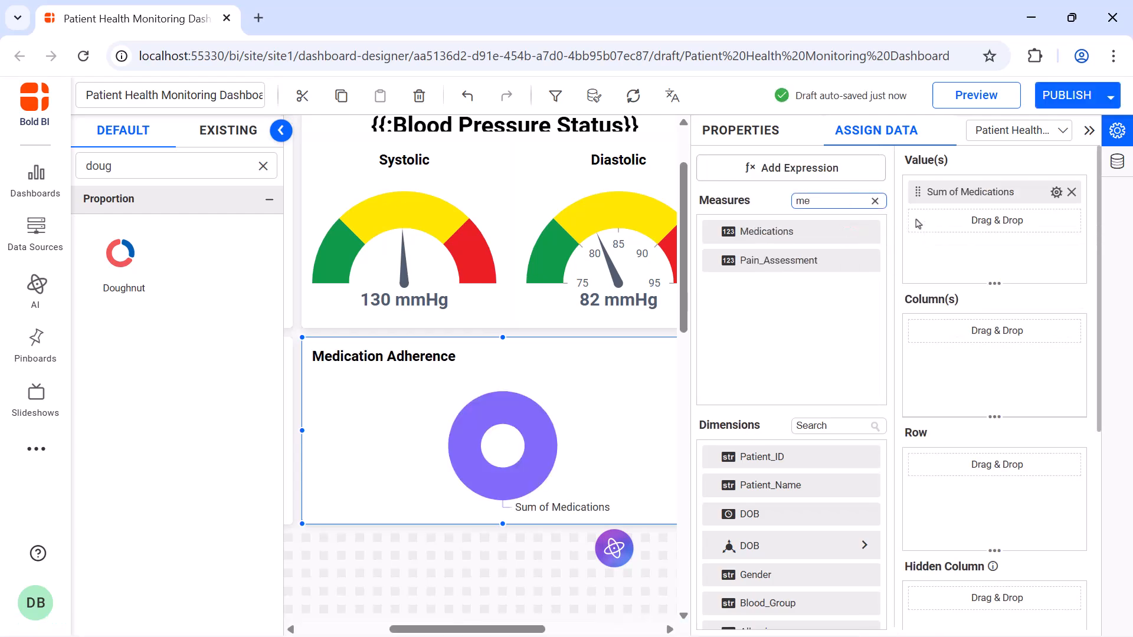
# Rename the doughnut chart's Medications value field as Meditations Percentage.
pyautogui.click(1056, 192)
pyautogui.click(1054, 223)
pyautogui.hotkey('ctrl', 'a')
pyautogui.press('BackSpace')
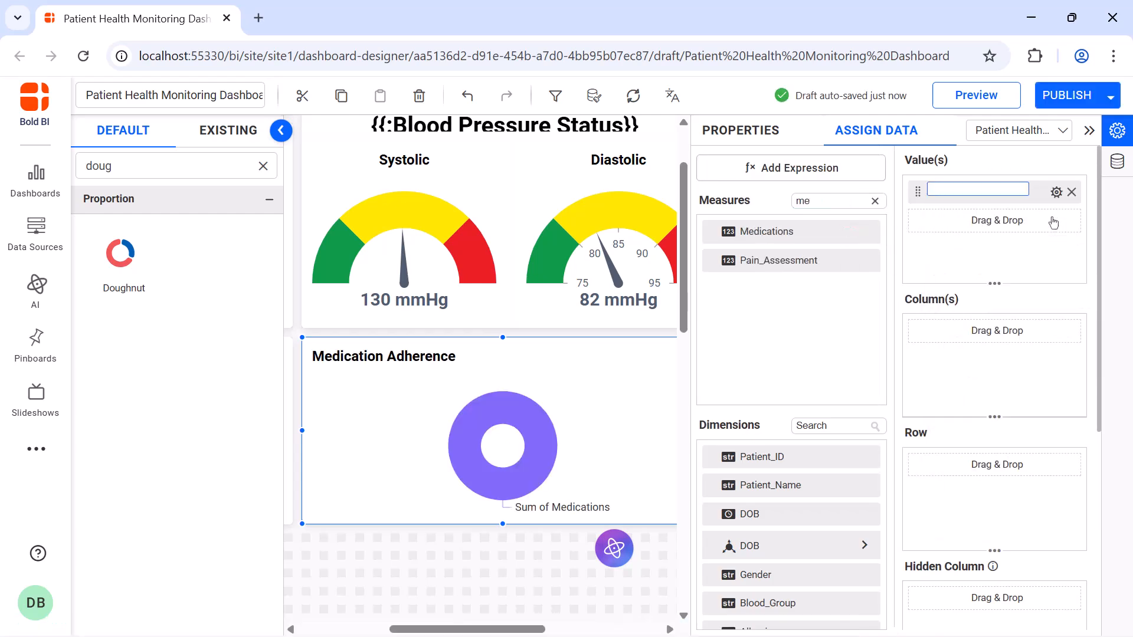
pyautogui.write('Meditations Percentage')
pyautogui.press('Return')
# Create an expression named Medication Adherence with the formula IF([Medication_Adherence]='Yes', 'Taken','Missed') and close the expression designer.
pyautogui.click(839, 171)
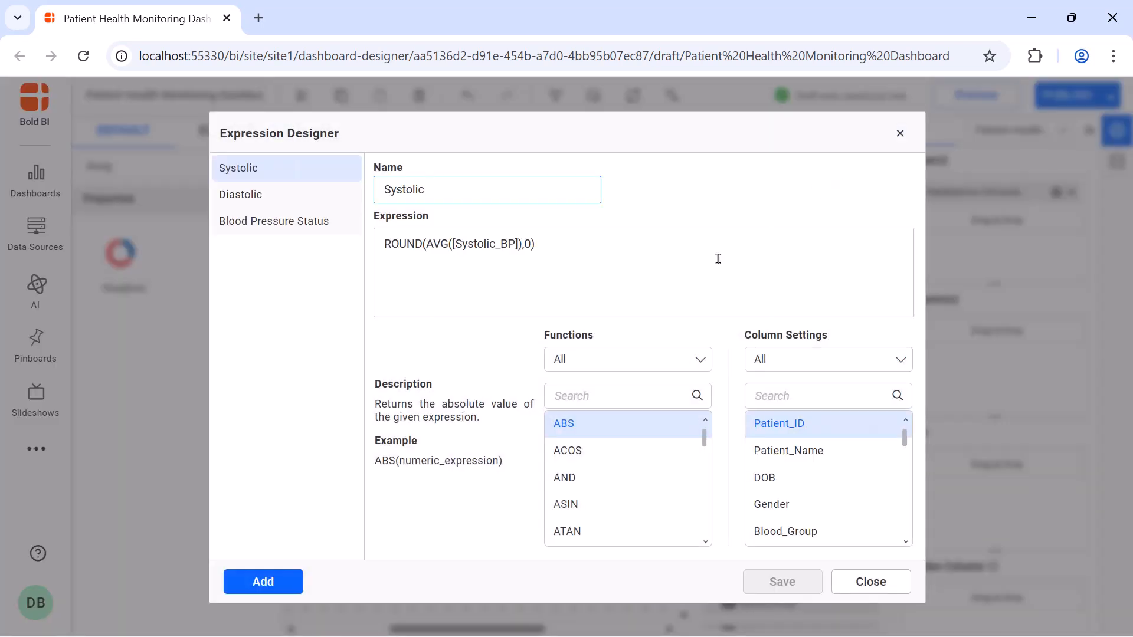
pyautogui.click(266, 579)
pyautogui.doubleClick(479, 186)
pyautogui.write('Medication Adherence')
pyautogui.click(483, 246)
pyautogui.write("IF([Medication_Adherence]='Yes', 'Taken','Missed')")
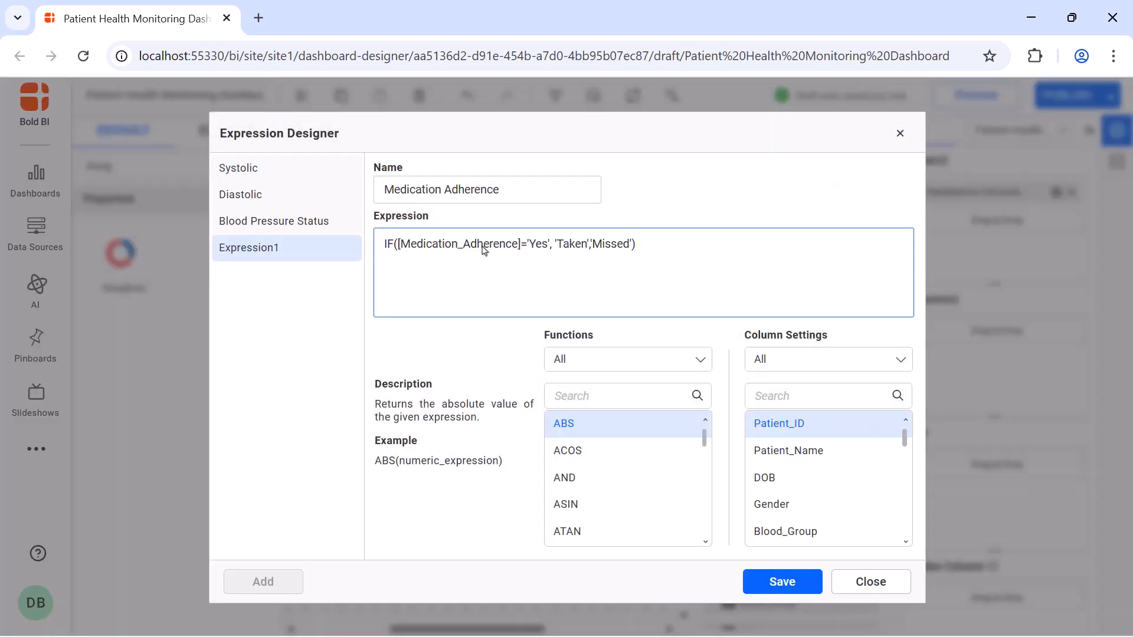
pyautogui.click(767, 580)
pyautogui.click(900, 133)
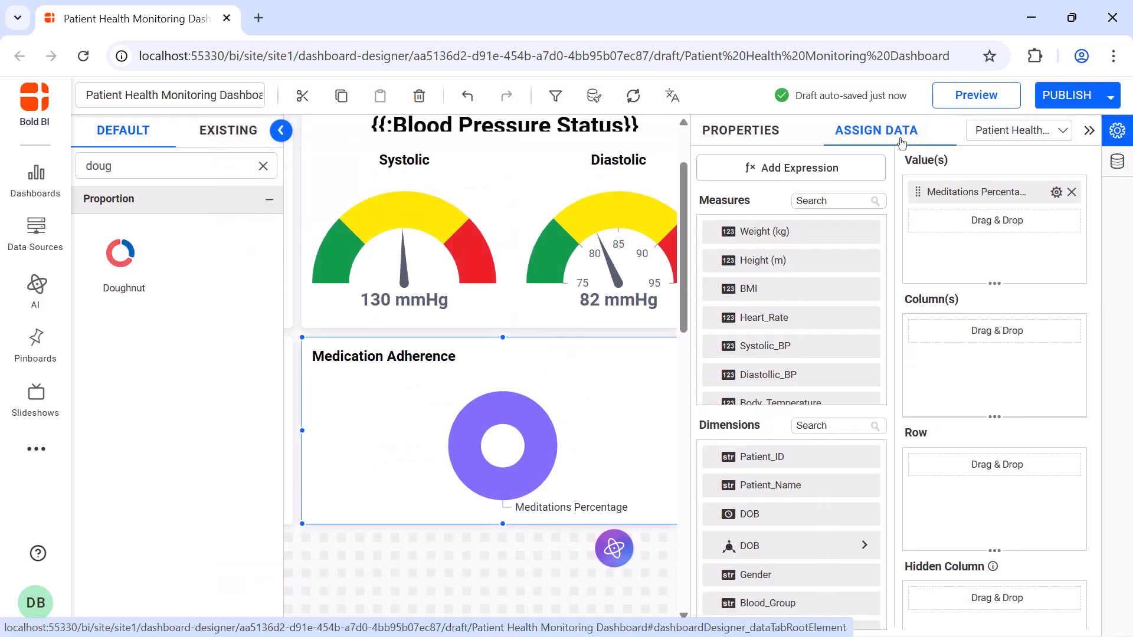
# Assign the Medication_Adherence dimension as the doughnut chart's column.
pyautogui.click(832, 426)
pyautogui.write('me')
pyautogui.moveTo(826, 485); pyautogui.dragTo(911, 352)
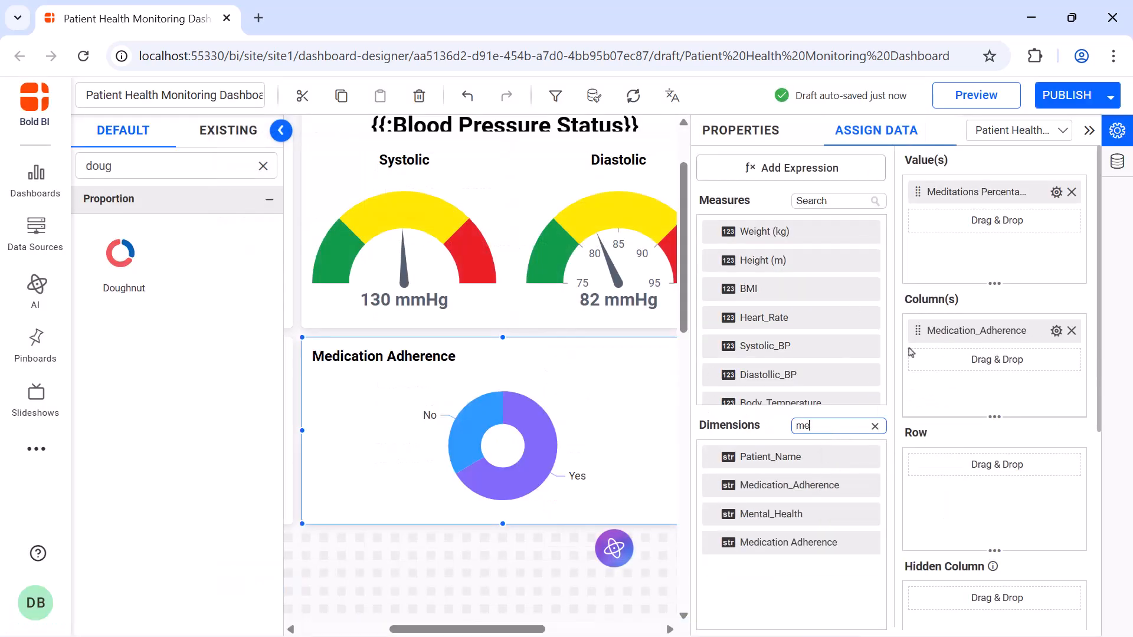
# Enable animation on the doughnut chart and set its data labels to Percentage.
pyautogui.click(740, 129)
pyautogui.scroll(-5, 880, 264)
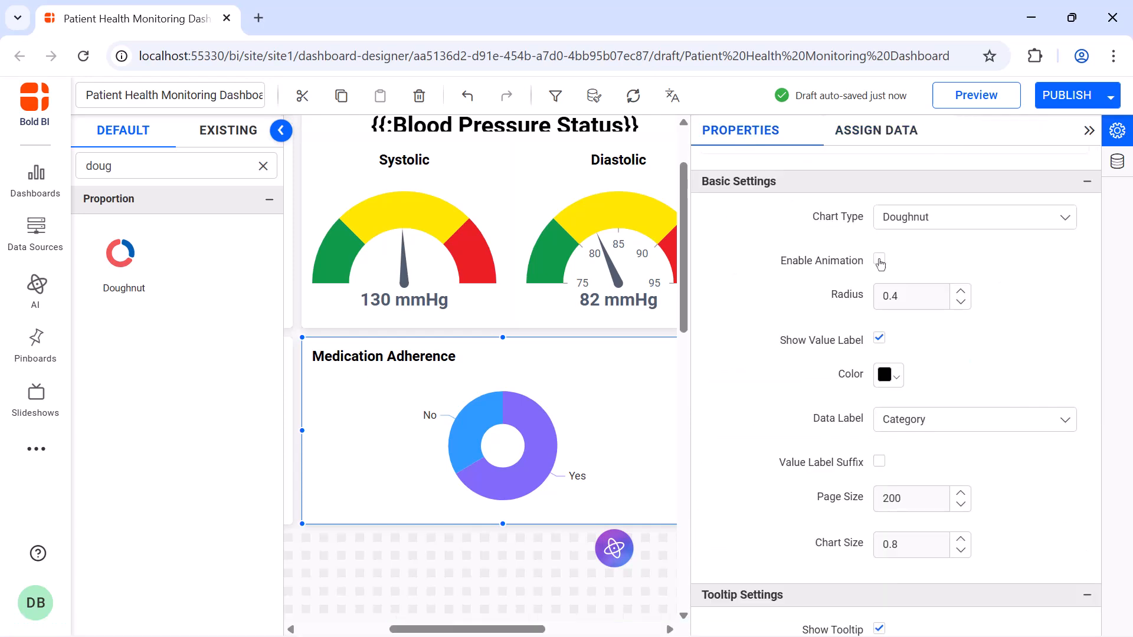
pyautogui.click(879, 261)
pyautogui.click(912, 419)
pyautogui.click(915, 495)
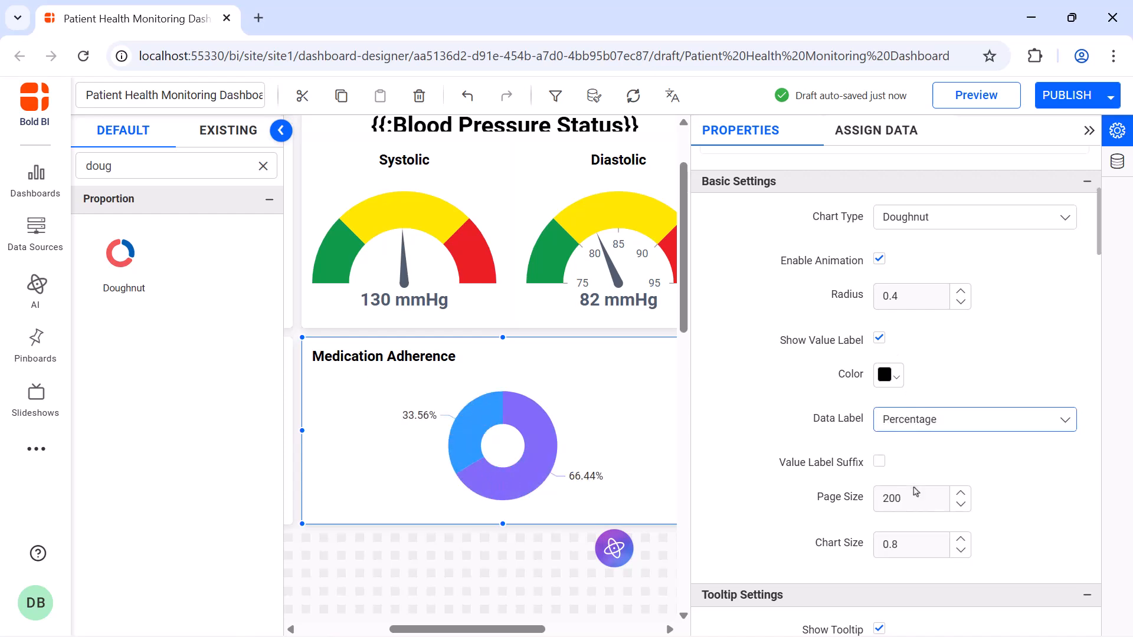
# Show the doughnut chart's legend at the top with its interactivity turned off.
pyautogui.scroll(-10, 881, 223)
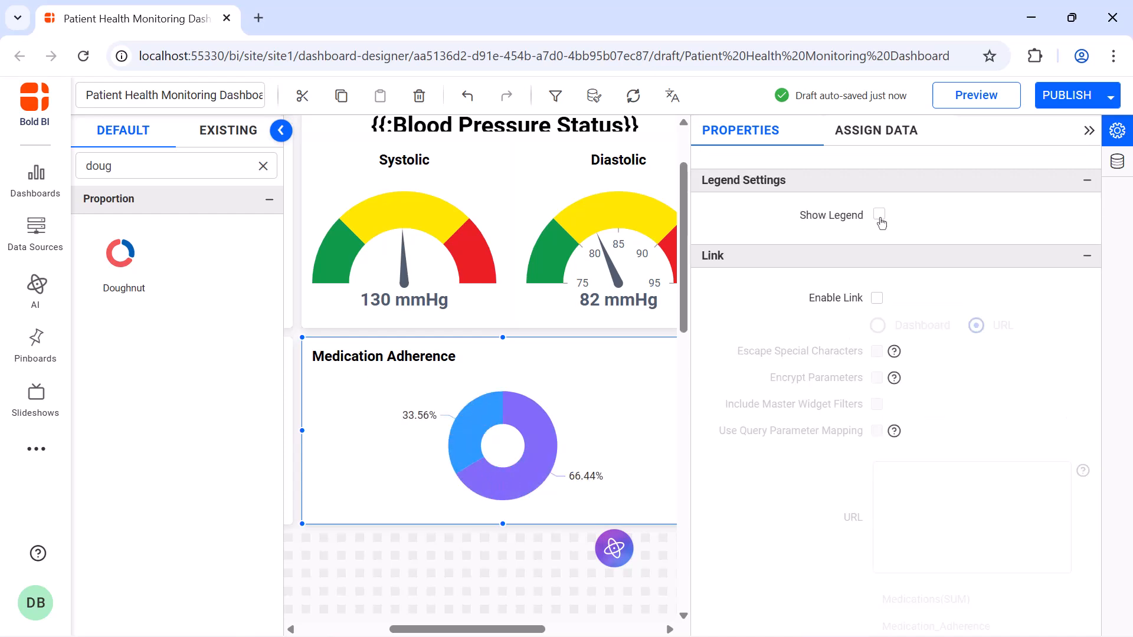
pyautogui.click(879, 215)
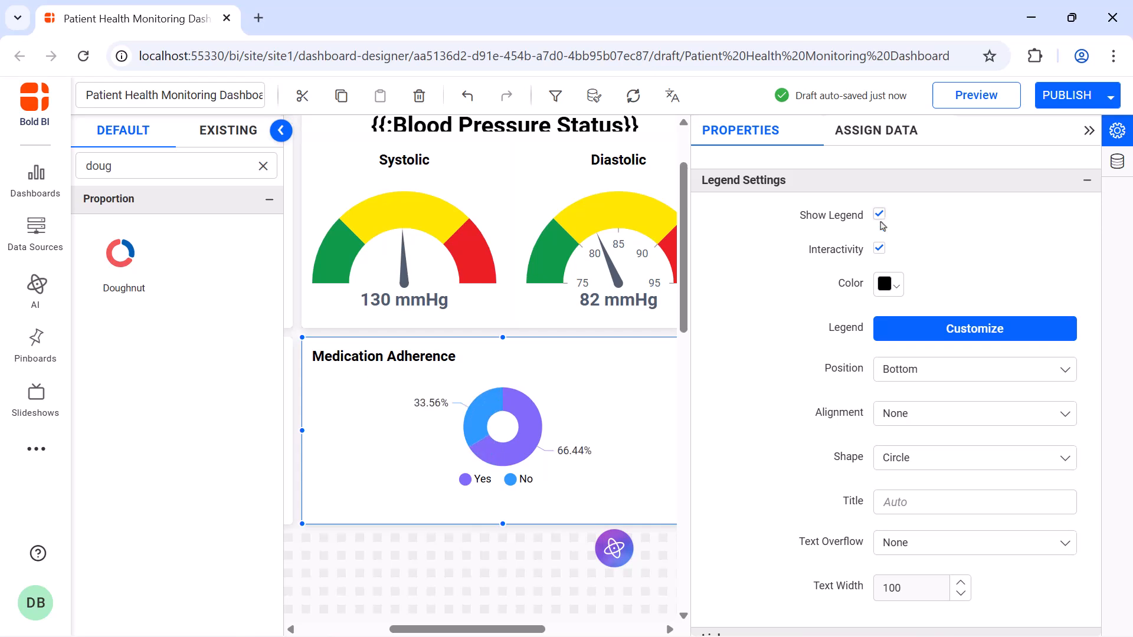
pyautogui.click(879, 250)
pyautogui.click(946, 368)
pyautogui.click(944, 395)
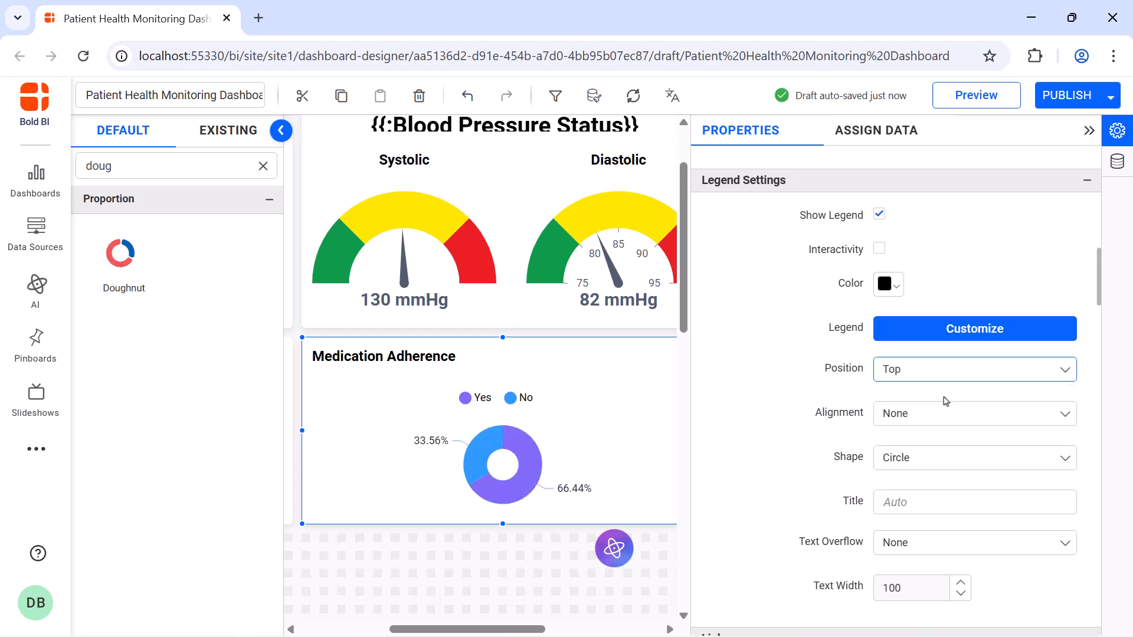
# Turn off automatic title sizing for the Medication Adherence chart, set the title font size to 16, and close its settings.
pyautogui.scroll(-10, 914, 354)
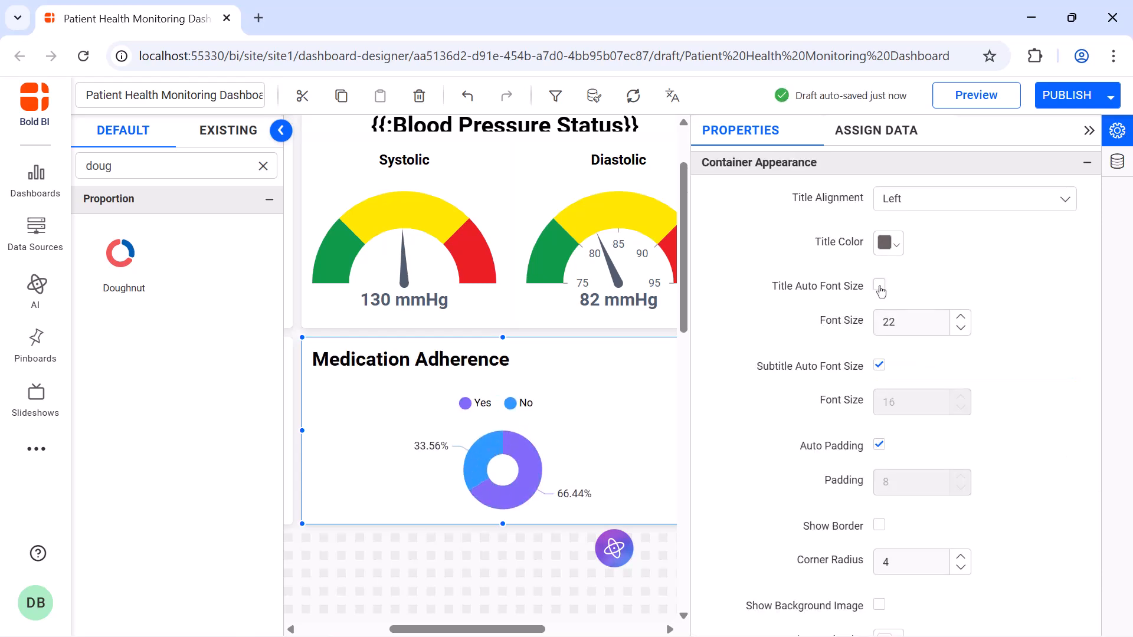
pyautogui.click(879, 286)
pyautogui.doubleClick(905, 319)
pyautogui.write('16')
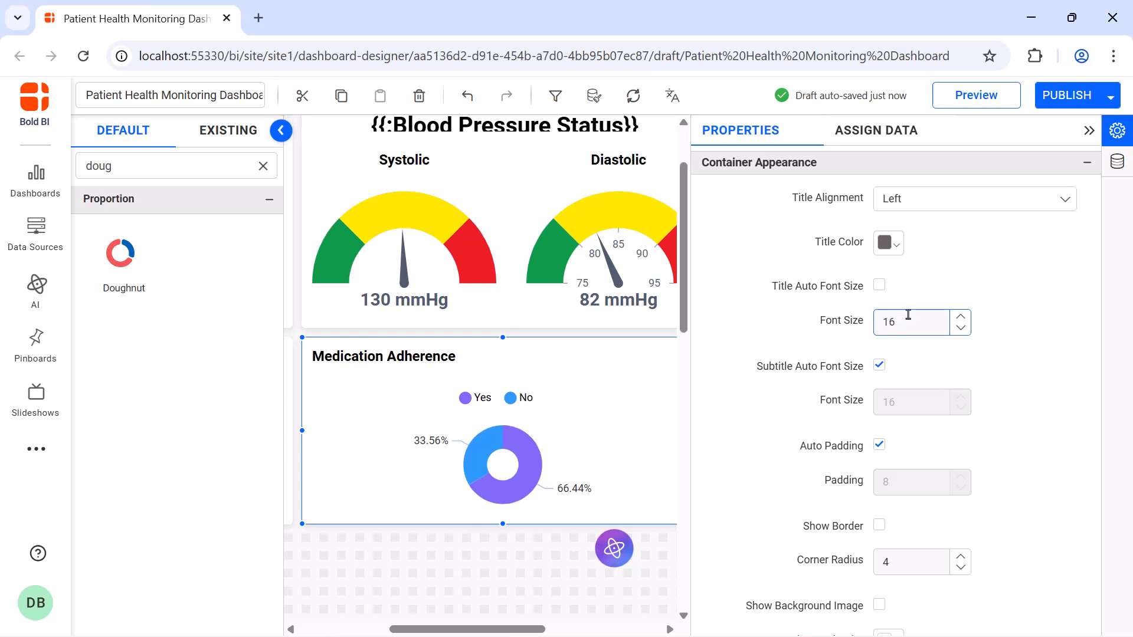
pyautogui.click(1089, 131)
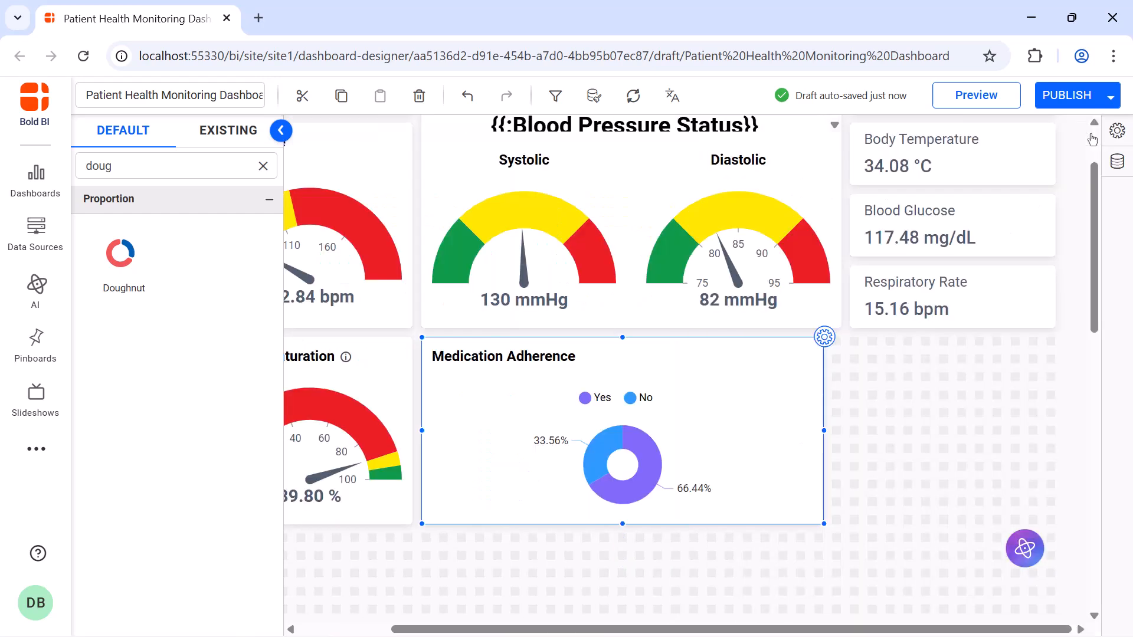
# Add a Combine Widget beside the Medication Adherence chart, directly below the Respiratory Rate card.
pyautogui.click(263, 167)
pyautogui.write('combine')
pyautogui.moveTo(143, 270); pyautogui.dragTo(915, 412)
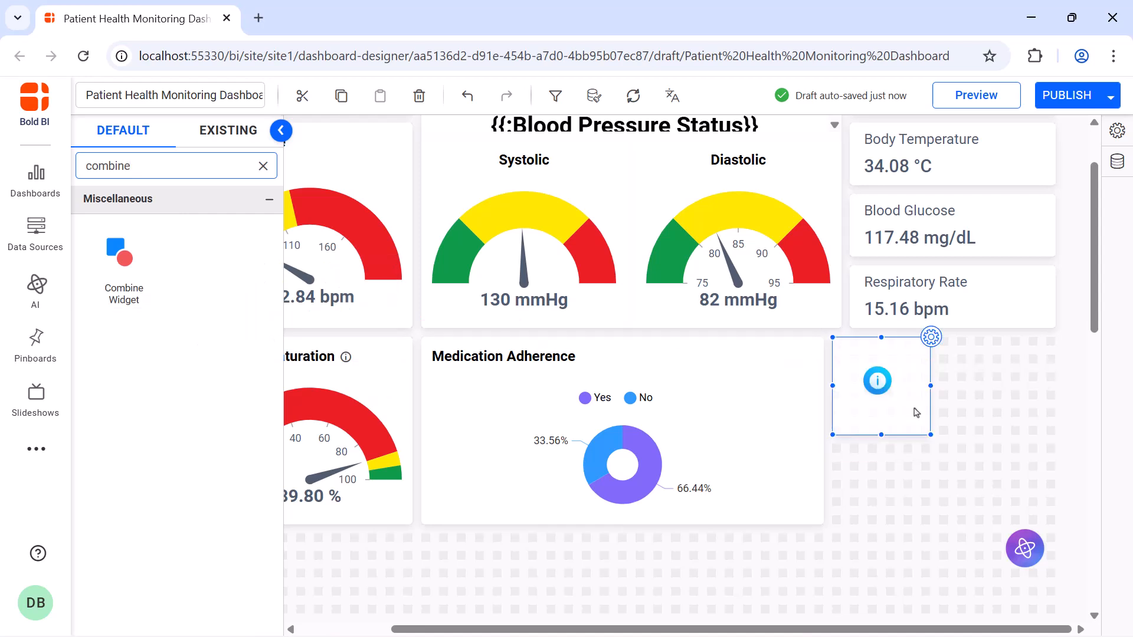
# Add a text widget across the top of the Combine Widget and paste Pulse: {{:Pulse Status}} as its content.
pyautogui.click(263, 166)
pyautogui.write('text')
pyautogui.moveTo(143, 380); pyautogui.dragTo(879, 378)
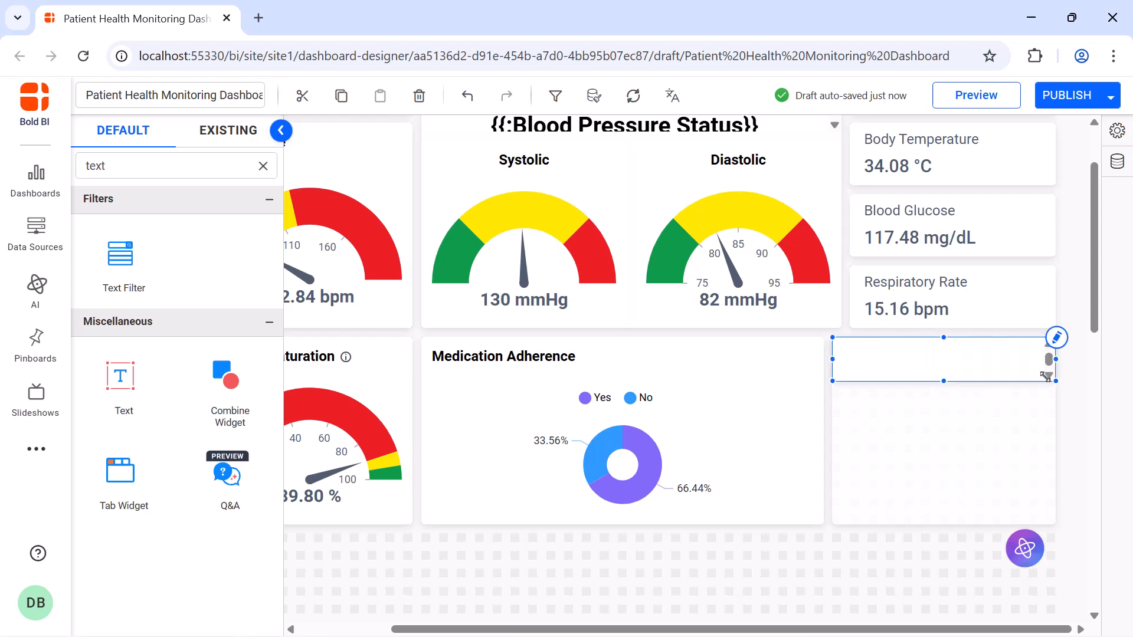
pyautogui.write('Pulse: {{:Pulse Status}}')
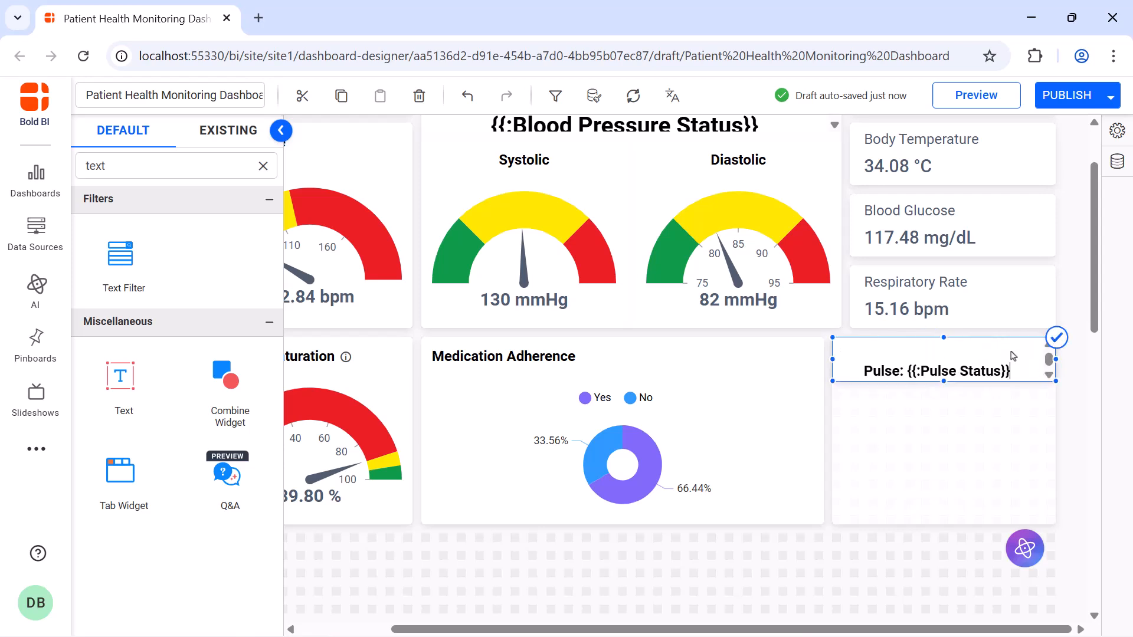
# Finish editing the pulse text and turn off the text widget's shadow.
pyautogui.click(1056, 338)
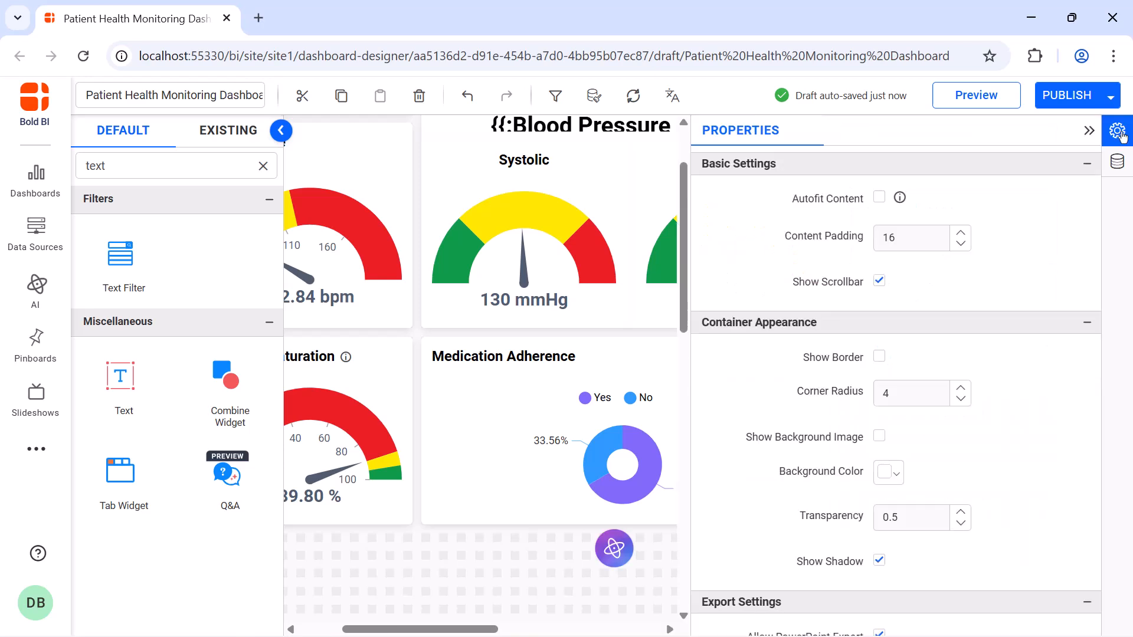
pyautogui.click(880, 567)
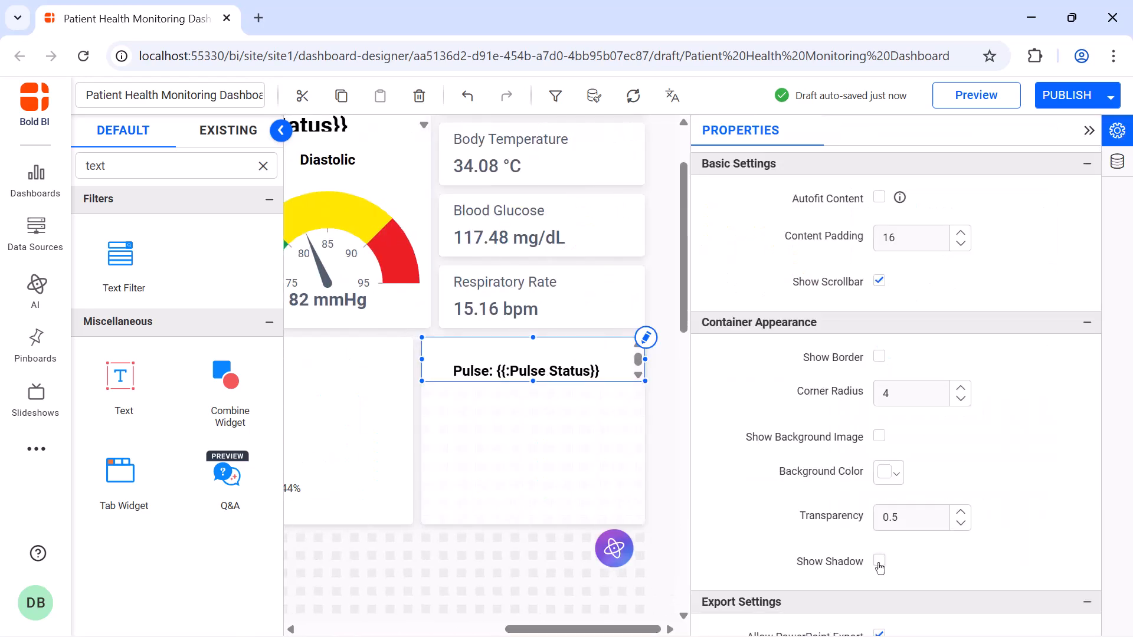
pyautogui.click(1088, 128)
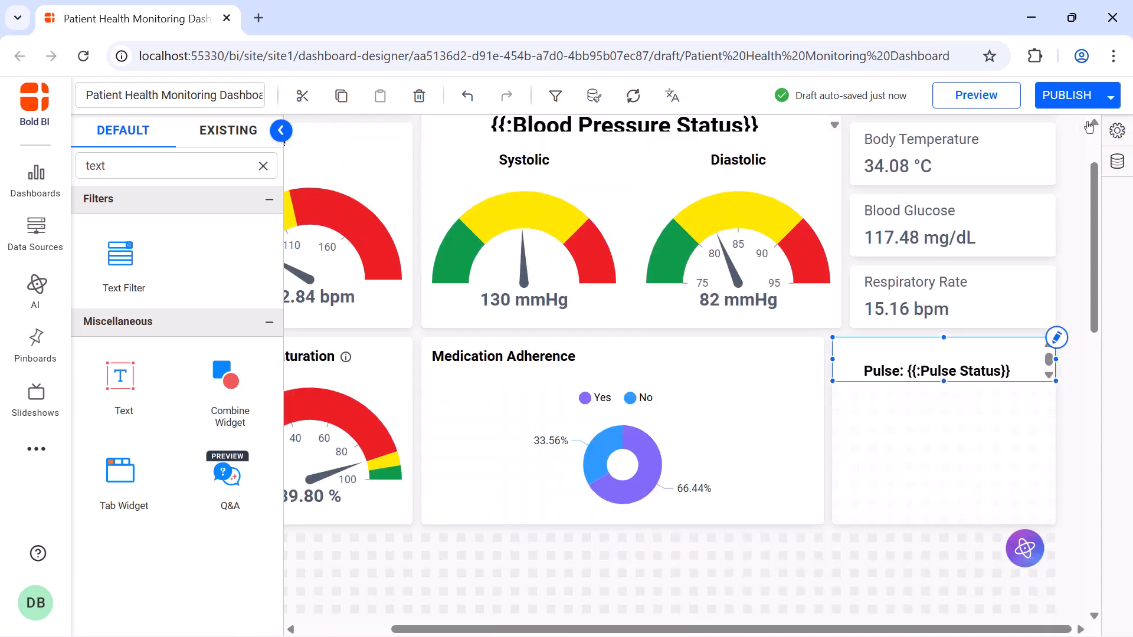
# Add a radial gauge below the pulse text and resize it to fill the rest of the Combine Widget.
pyautogui.click(264, 166)
pyautogui.write('radial')
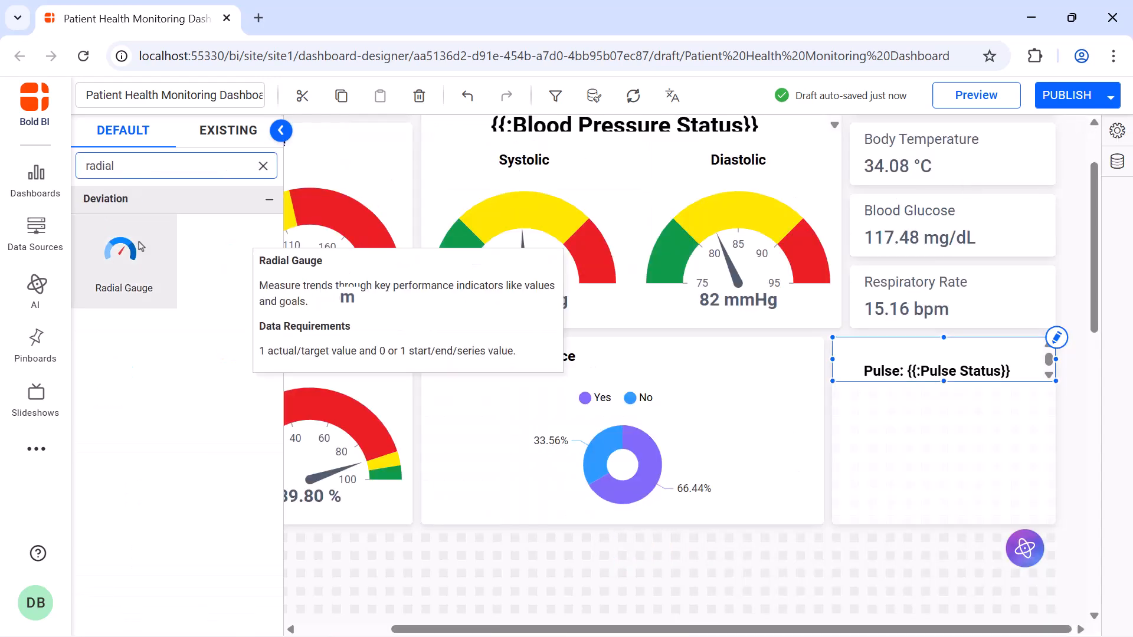
pyautogui.moveTo(118, 251); pyautogui.dragTo(832, 390)
pyautogui.moveTo(930, 453); pyautogui.dragTo(1053, 511)
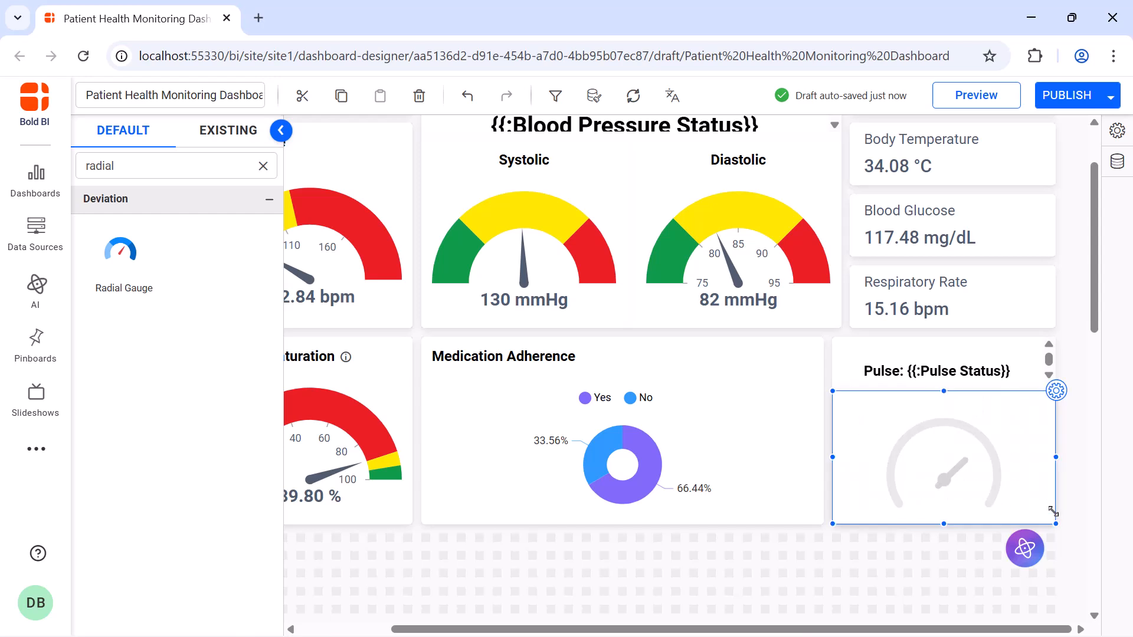
# Rename the radial gauge below the pulse text as Beats per Minute.
pyautogui.click(1057, 394)
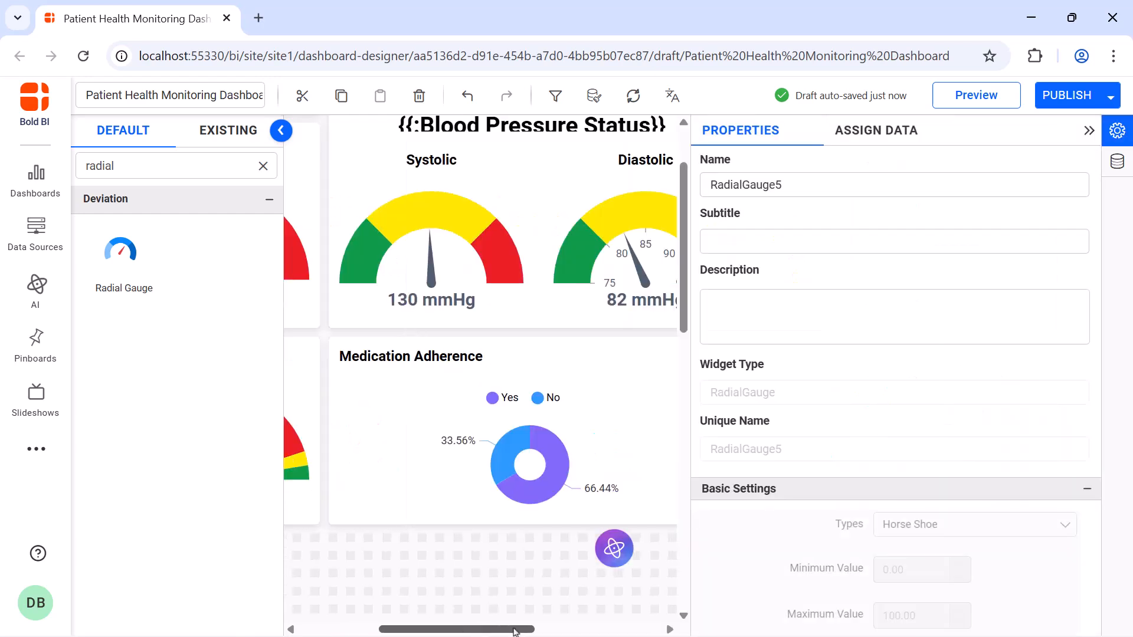
pyautogui.click(856, 187)
pyautogui.hotkey('ctrl', 'a')
pyautogui.press('BackSpace')
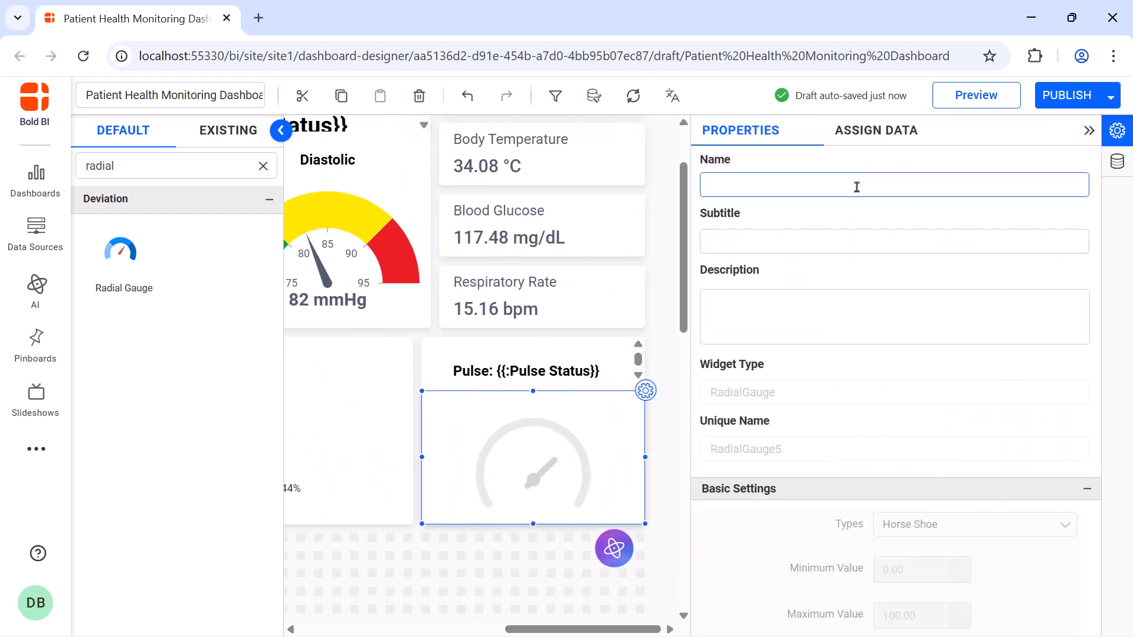
pyautogui.write('Beats per Minute')
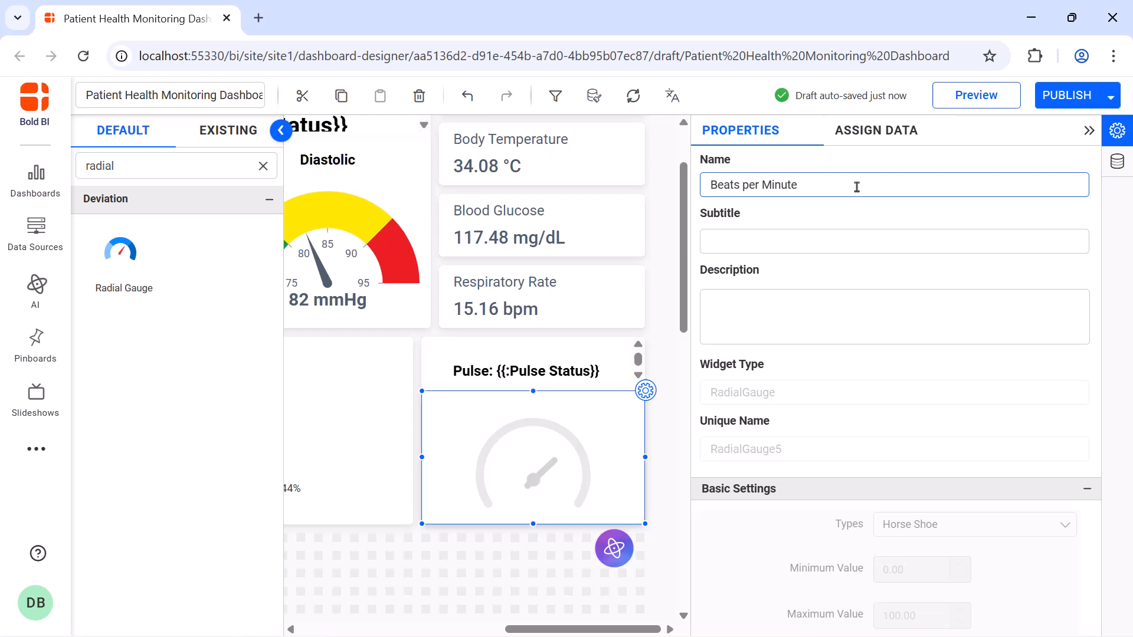
# Assign Pulse_Rate as the Beats per Minute gauge's actual value and rename the field to Pulse Rate.
pyautogui.click(875, 131)
pyautogui.click(850, 200)
pyautogui.write('p')
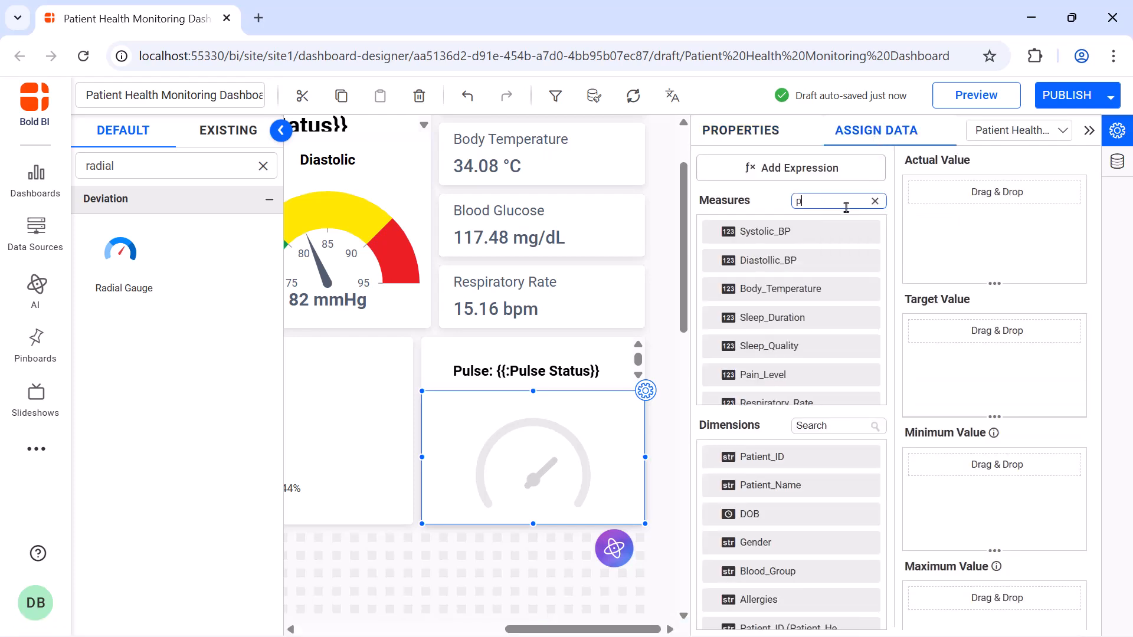
pyautogui.write('u')
pyautogui.moveTo(836, 239); pyautogui.dragTo(923, 218)
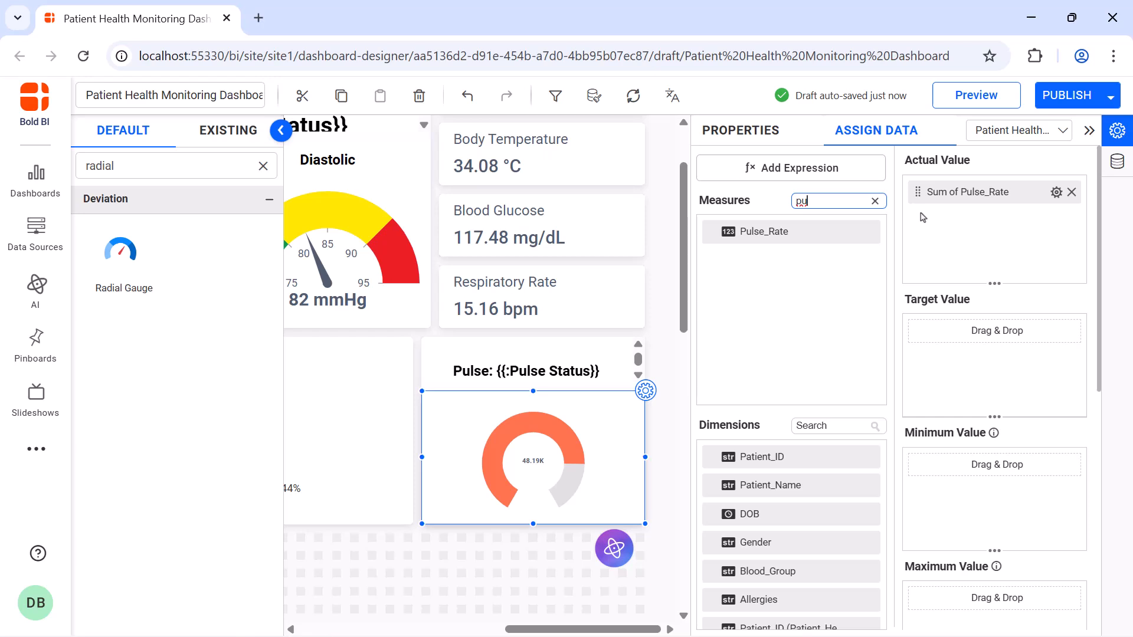
pyautogui.click(1056, 192)
pyautogui.click(1063, 222)
pyautogui.write('Pulse Rate')
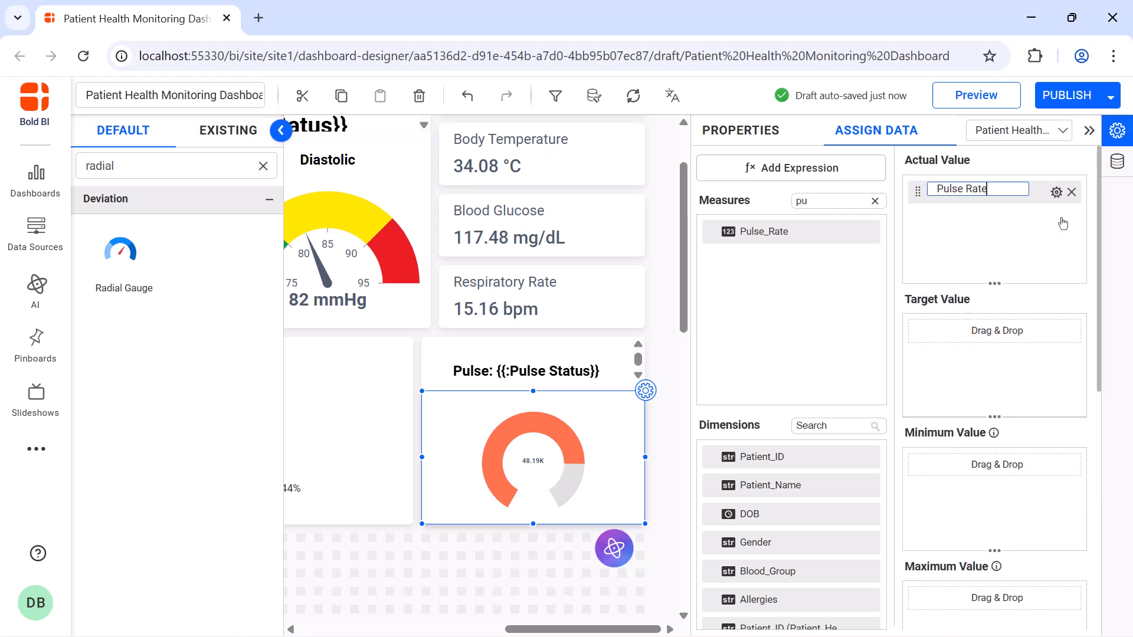
pyautogui.press('Return')
# Aggregate the gauge's Pulse Rate value by Avg and append bpm to the right of its number format.
pyautogui.click(1056, 192)
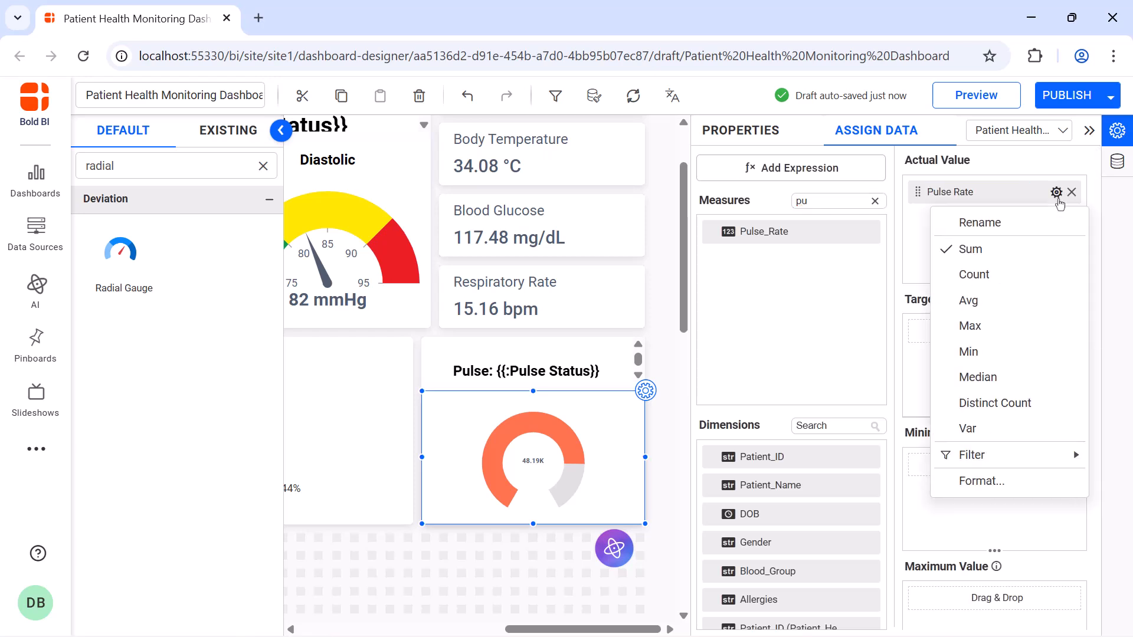
pyautogui.click(1048, 310)
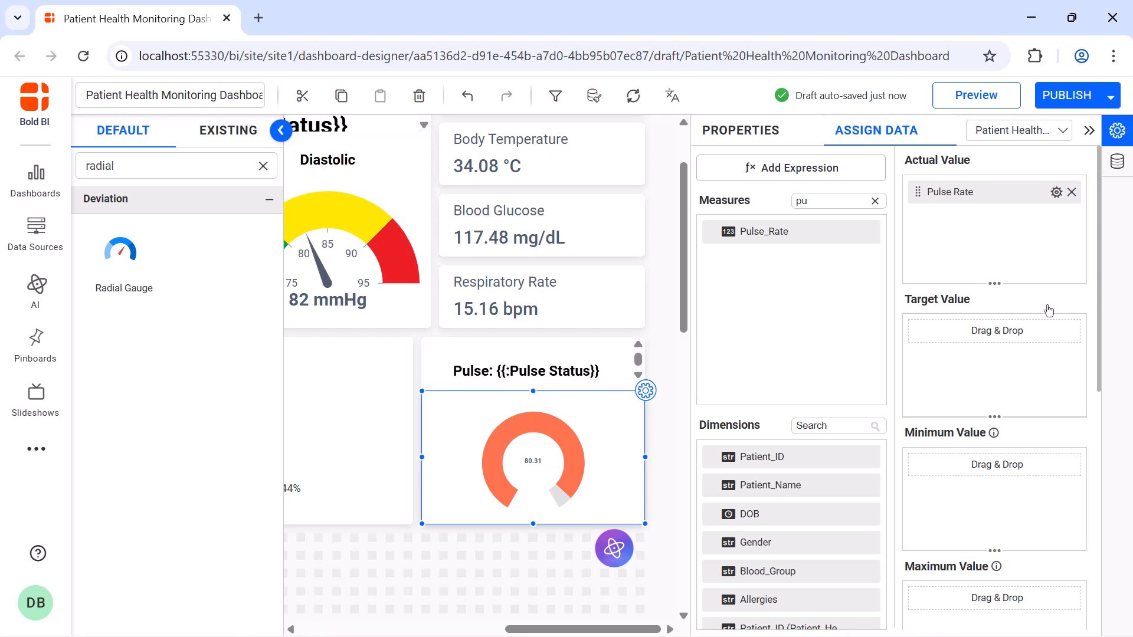
pyautogui.click(1056, 192)
pyautogui.click(1056, 479)
pyautogui.click(602, 502)
pyautogui.write('bpm')
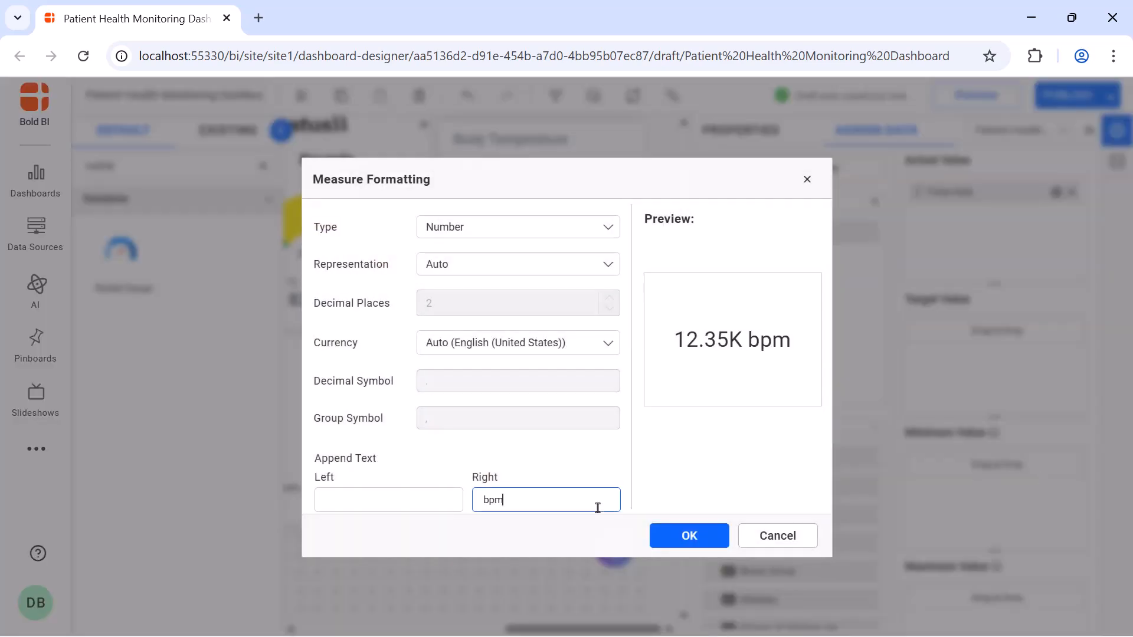
pyautogui.click(669, 535)
pyautogui.click(736, 133)
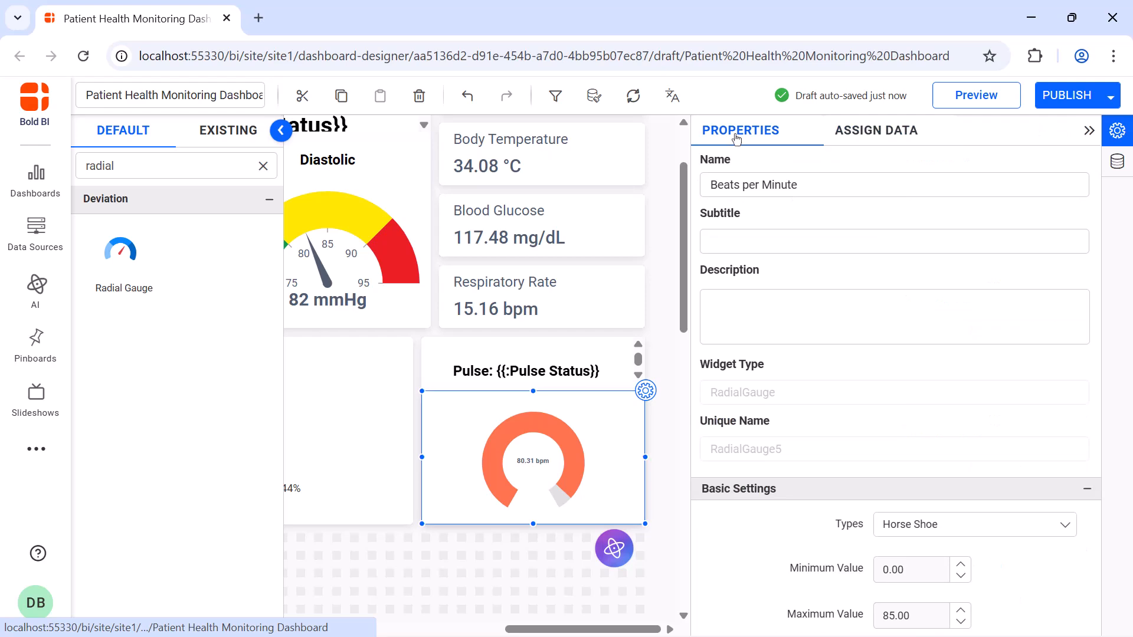
pyautogui.click(1088, 129)
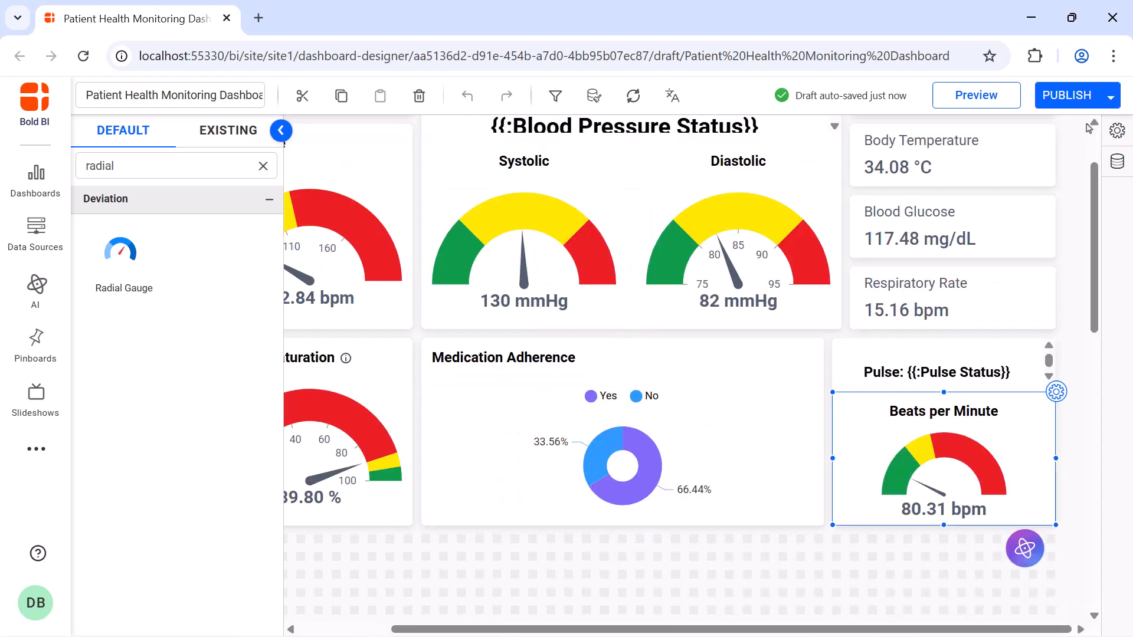
# Add a Stacked Area chart below the oxygen, medication and pulse widgets and resize it to span the full dashboard width.
pyautogui.click(263, 165)
pyautogui.write('area')
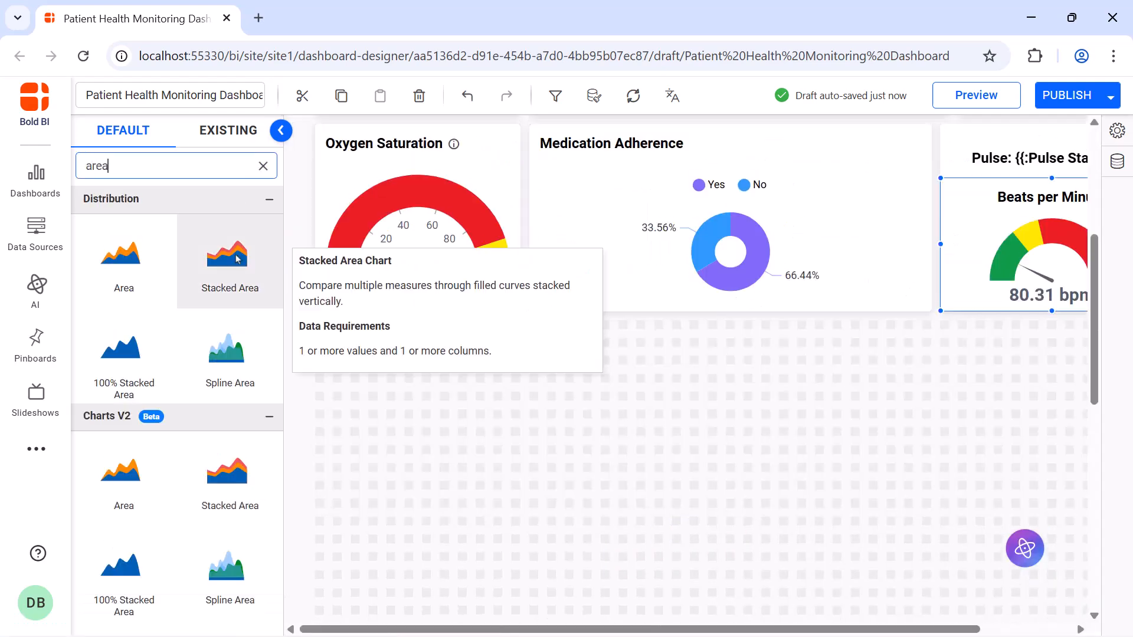
pyautogui.moveTo(228, 253); pyautogui.dragTo(356, 383)
pyautogui.moveTo(414, 417); pyautogui.dragTo(1053, 590)
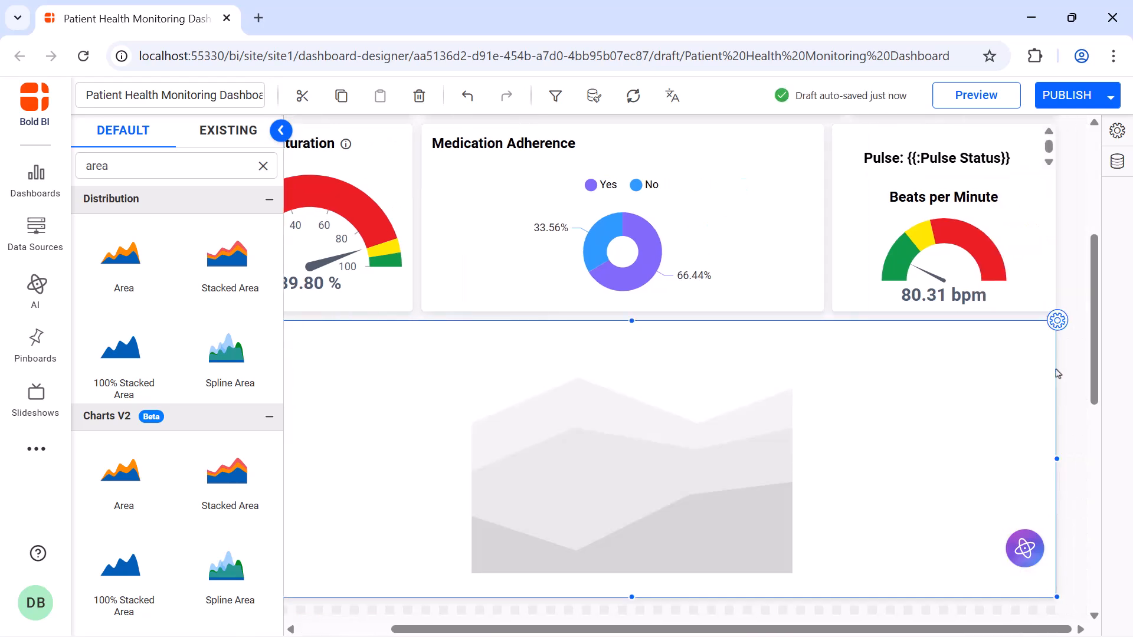
# Rename the stacked area chart as Sleep Duration and Deep Sleep Hours Over Time: Last 30 Days.
pyautogui.click(1057, 320)
pyautogui.click(1004, 187)
pyautogui.hotkey('ctrl', 'a')
pyautogui.press('BackSpace')
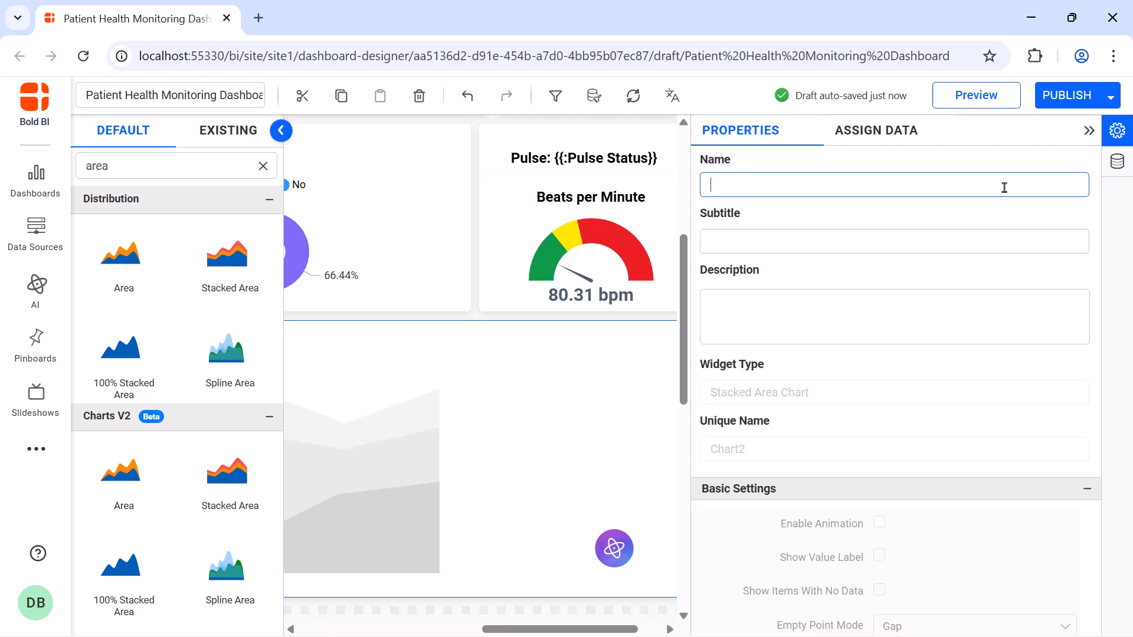
pyautogui.write('Sleep Duration and Deep Sleep Hours Over Time: Last 30 Days')
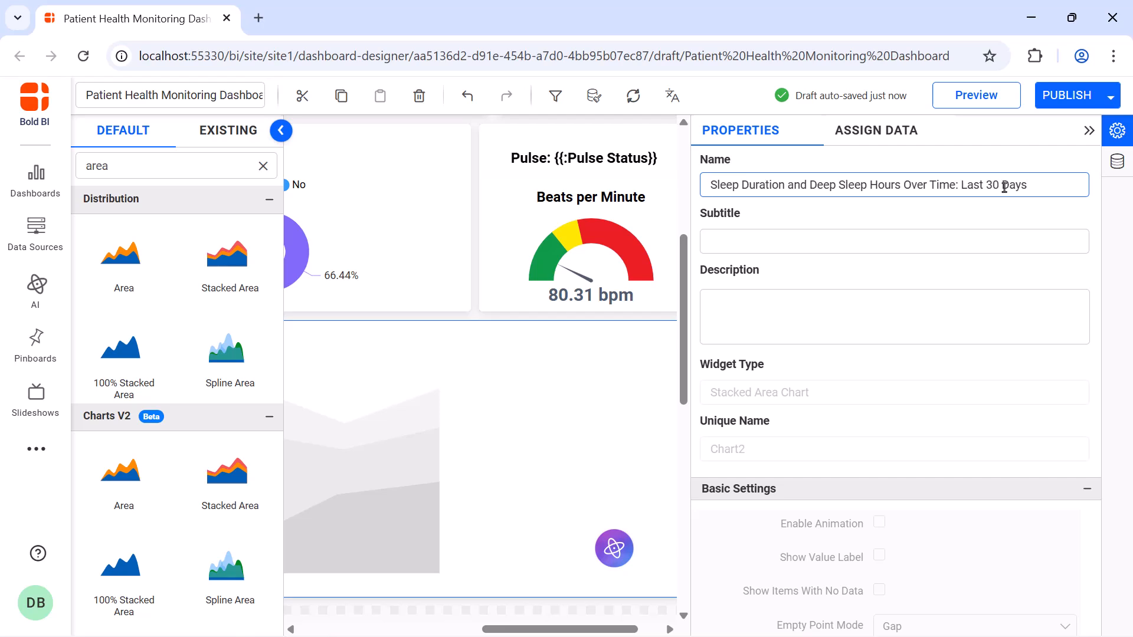
# Add Sleep_Duration to the stacked area chart's values and rename it to Sleep Hours.
pyautogui.click(876, 130)
pyautogui.click(841, 200)
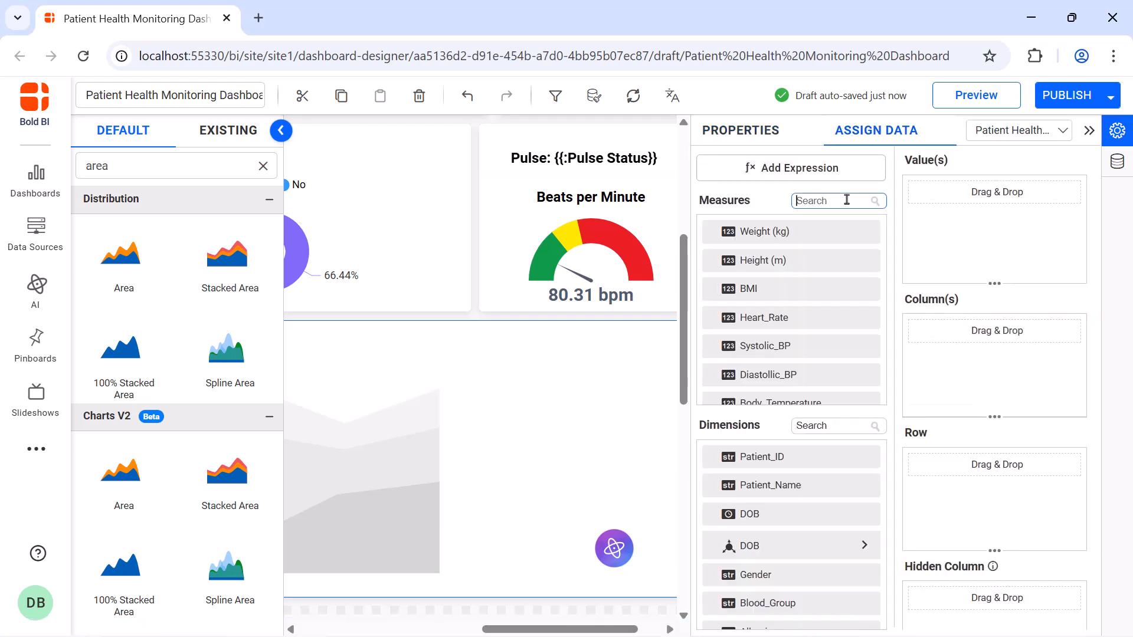
pyautogui.write('dur')
pyautogui.moveTo(838, 232); pyautogui.dragTo(917, 222)
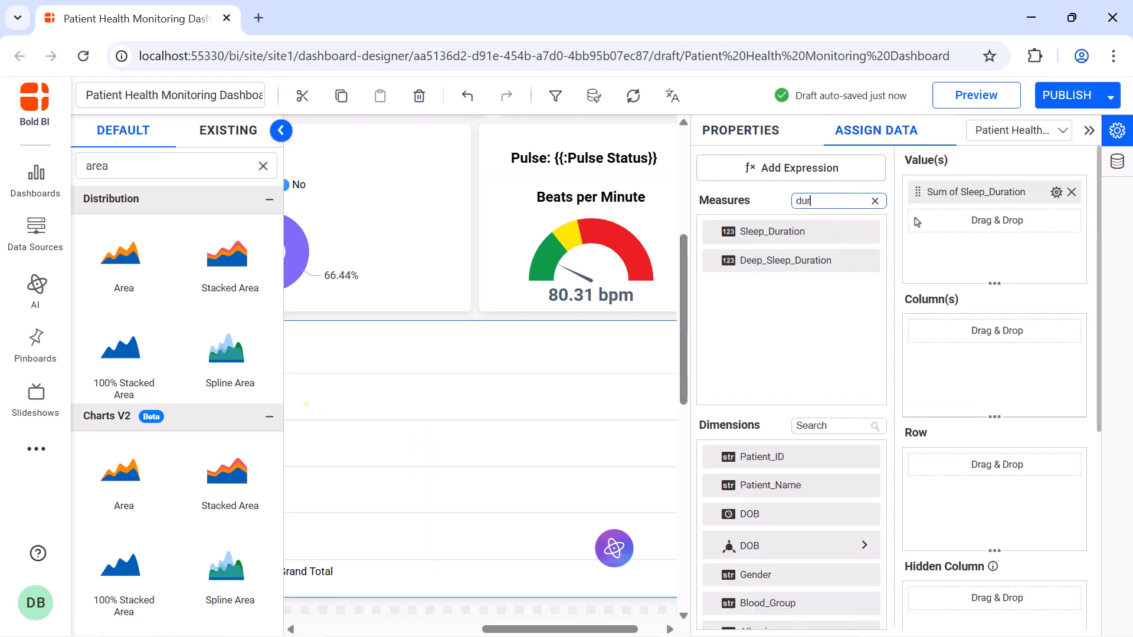
pyautogui.click(1056, 191)
pyautogui.click(1050, 222)
pyautogui.write('Sleep Hours')
pyautogui.press('Return')
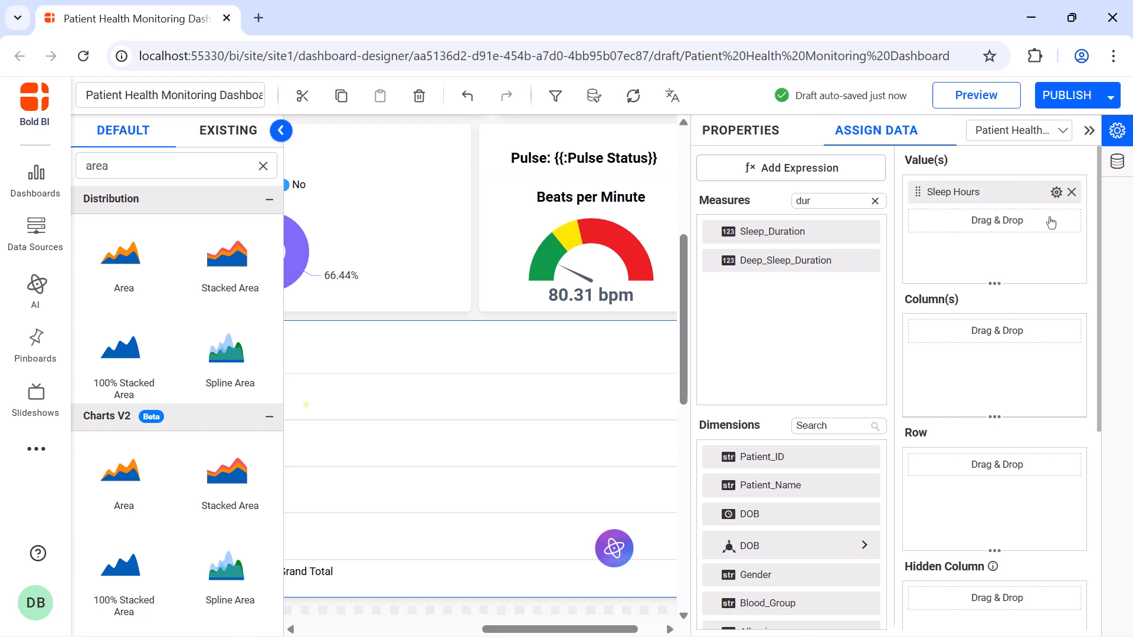
# Add Deep_Sleep_Duration as the chart's second value and rename it to Deep Sleep Hours.
pyautogui.moveTo(873, 261); pyautogui.dragTo(919, 248)
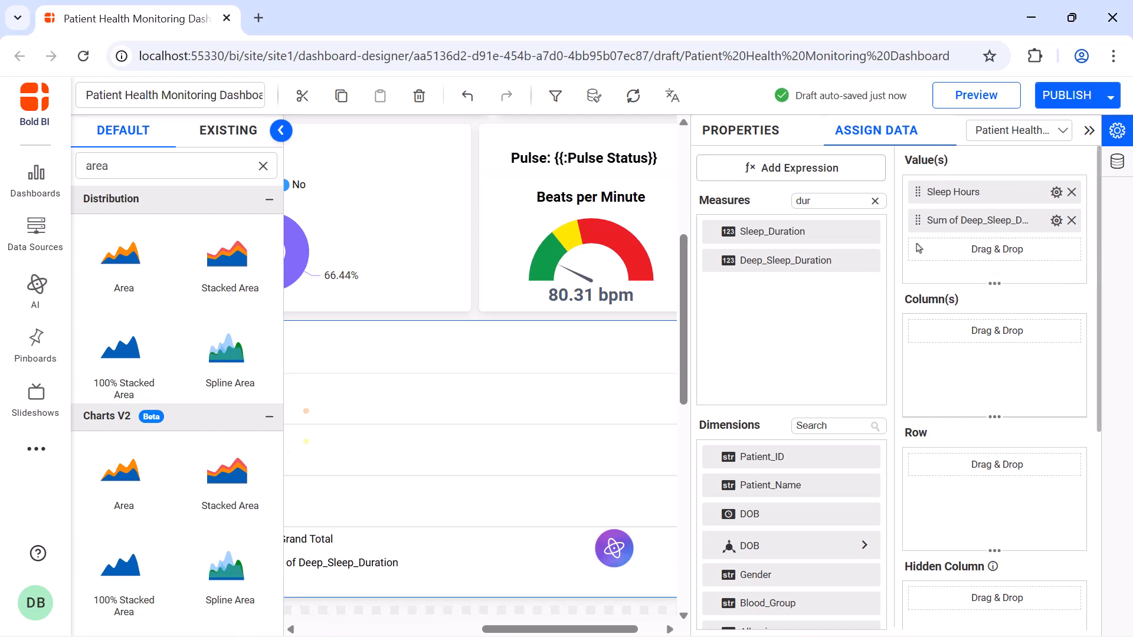
pyautogui.click(1056, 220)
pyautogui.click(1052, 250)
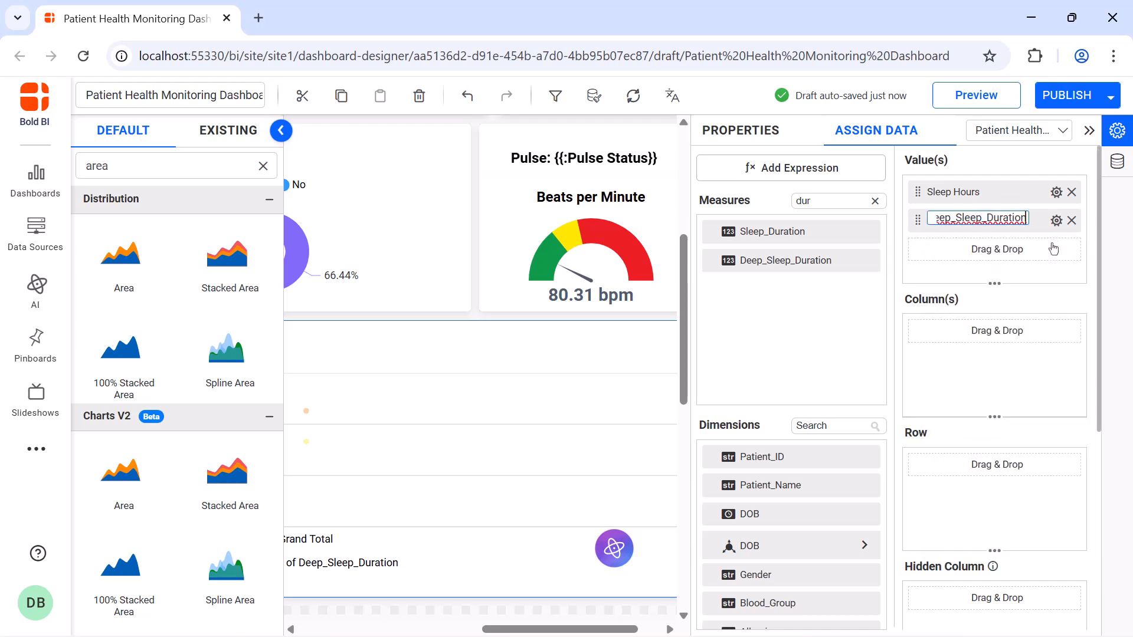
pyautogui.write('Deep Sleep Hours')
pyautogui.press('Return')
# Add the Date dimension as the chart's column and set its grouping to Date.
pyautogui.click(837, 425)
pyautogui.write('dat')
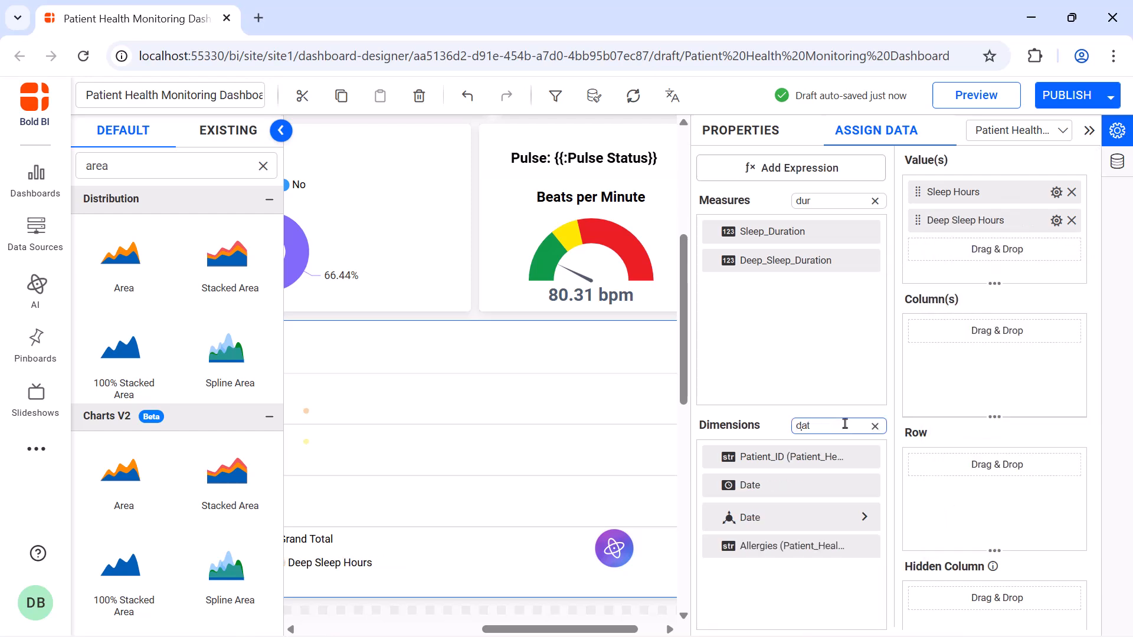
pyautogui.moveTo(844, 485); pyautogui.dragTo(912, 370)
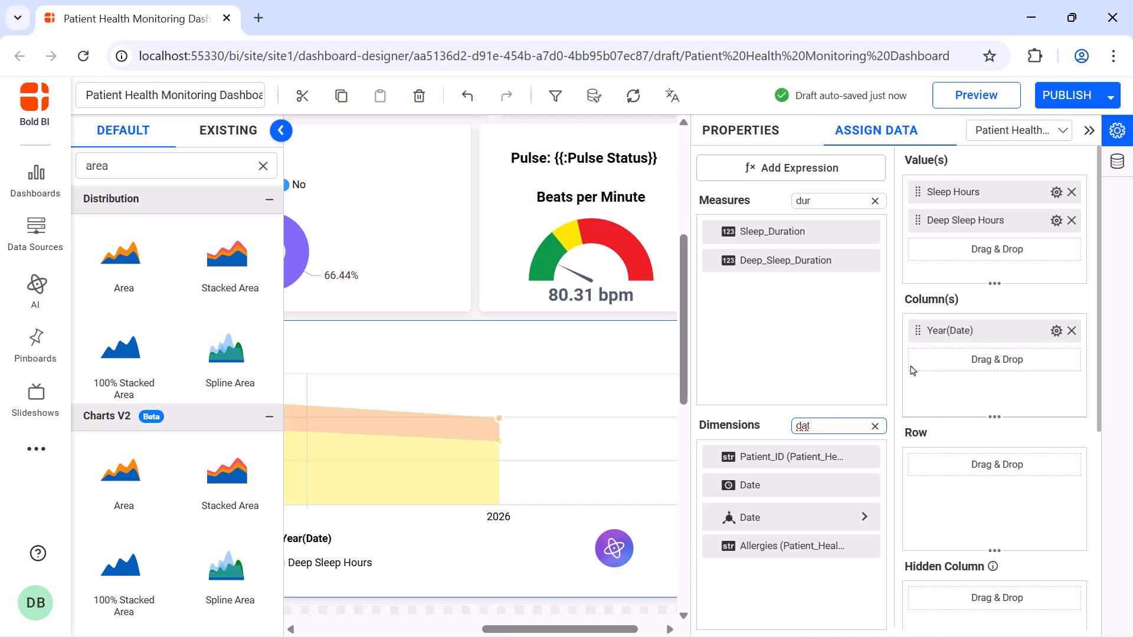
pyautogui.click(1055, 332)
pyautogui.click(1037, 415)
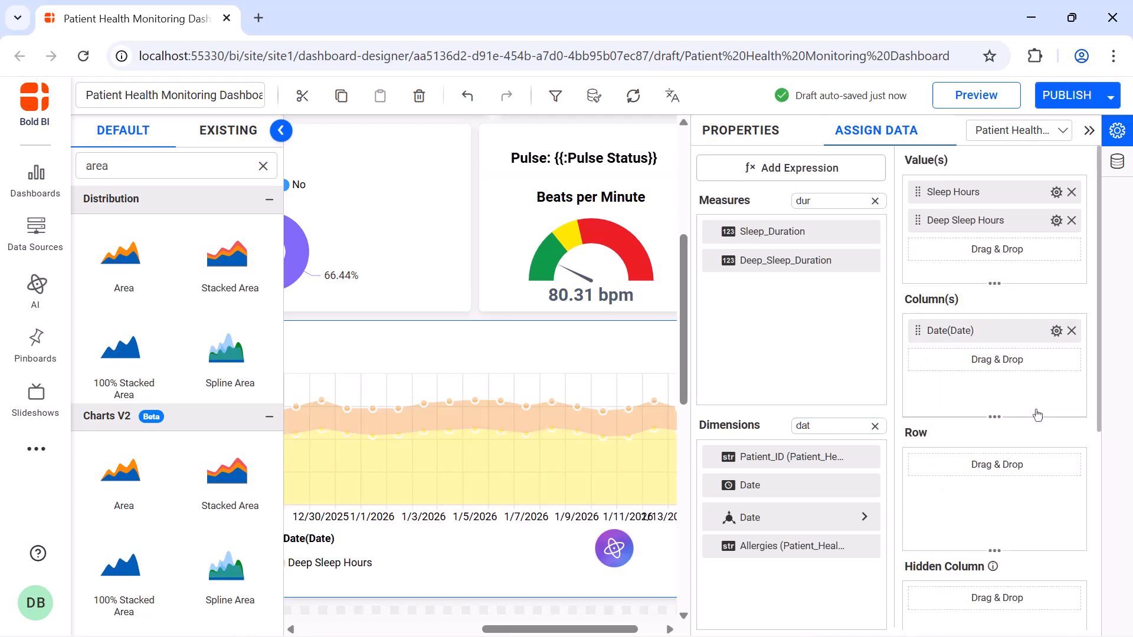
# Apply a relative date filter to the Date column with a Day range and a period of Last 30.
pyautogui.click(1056, 331)
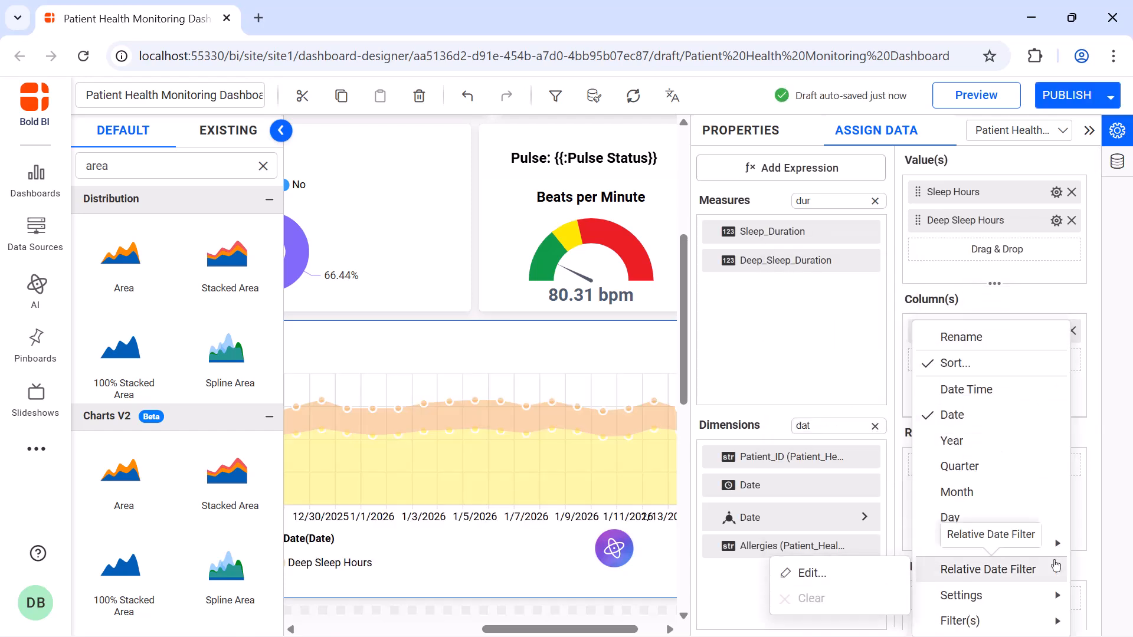
pyautogui.moveTo(944, 567)
pyautogui.click(805, 571)
pyautogui.click(583, 278)
pyautogui.click(481, 420)
pyautogui.click(565, 339)
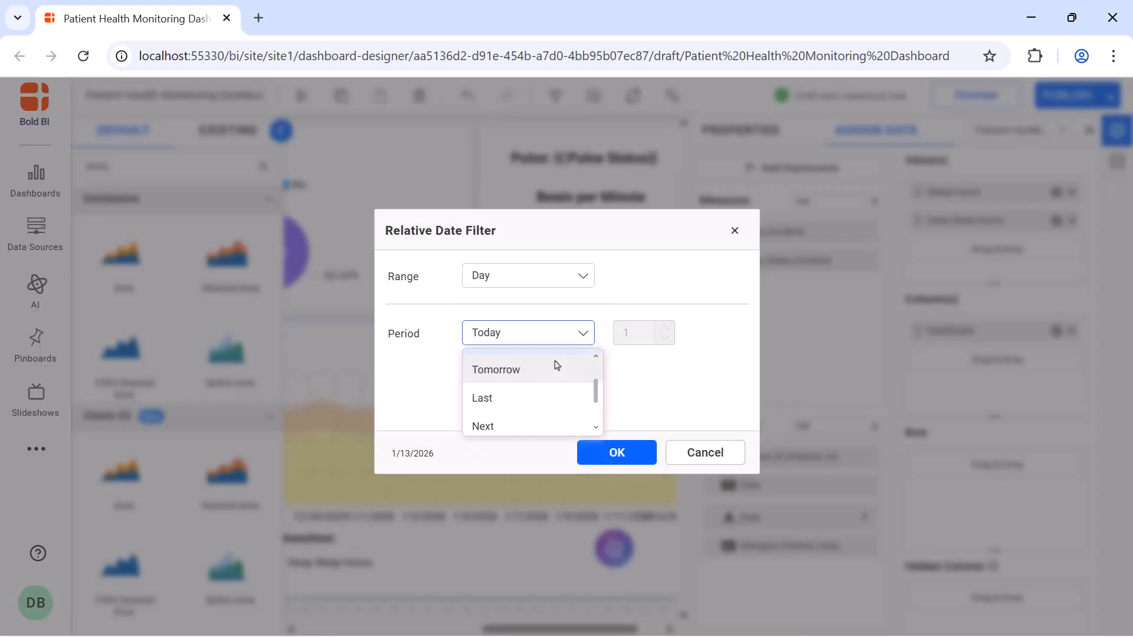
pyautogui.click(556, 398)
pyautogui.doubleClick(646, 340)
pyautogui.write('30')
pyautogui.click(615, 483)
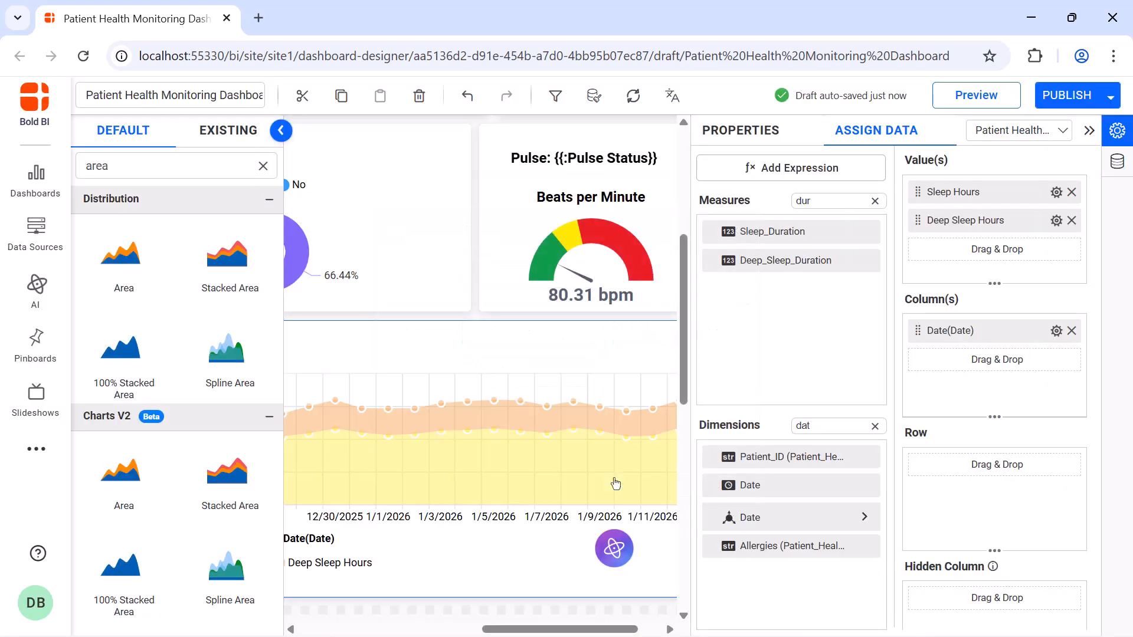
# Enable animation and value labels for the sleep chart.
pyautogui.click(725, 131)
pyautogui.scroll(-5, 880, 262)
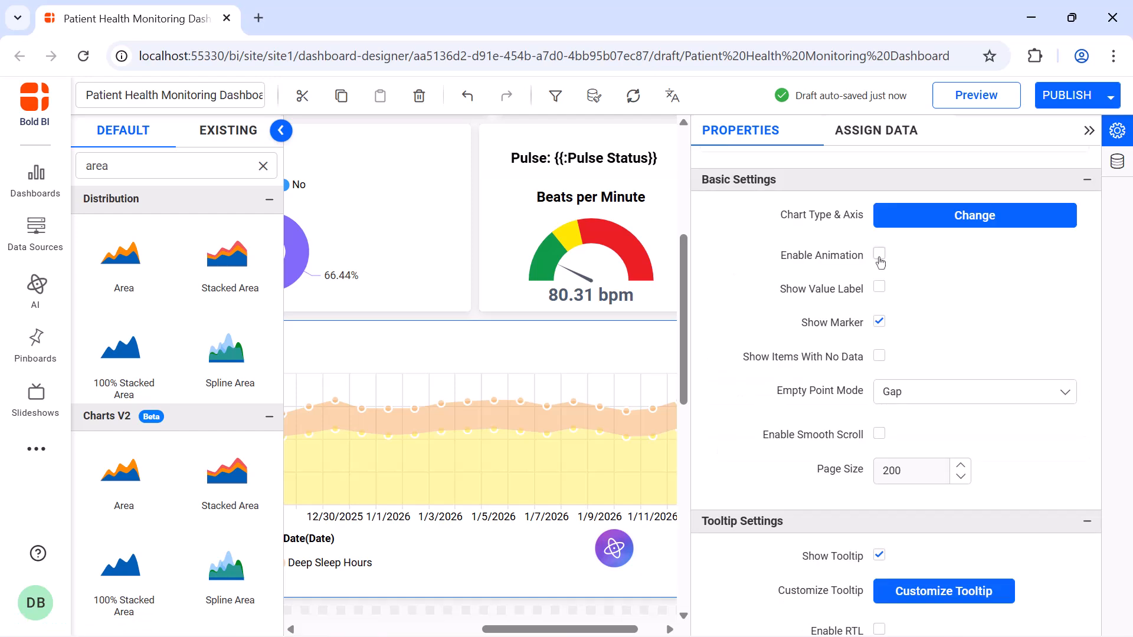
pyautogui.click(879, 255)
pyautogui.click(879, 289)
# Turn off the sleep chart's legend interactivity, set the legend position to Top and change its shape.
pyautogui.scroll(-10, 879, 266)
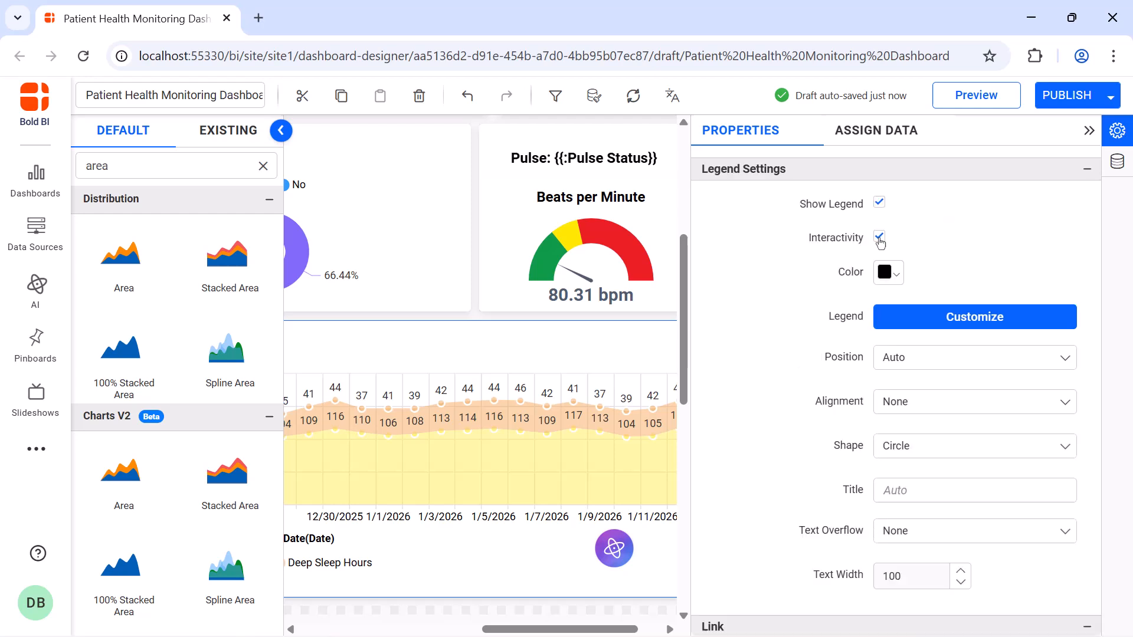
pyautogui.click(879, 238)
pyautogui.click(937, 356)
pyautogui.click(943, 411)
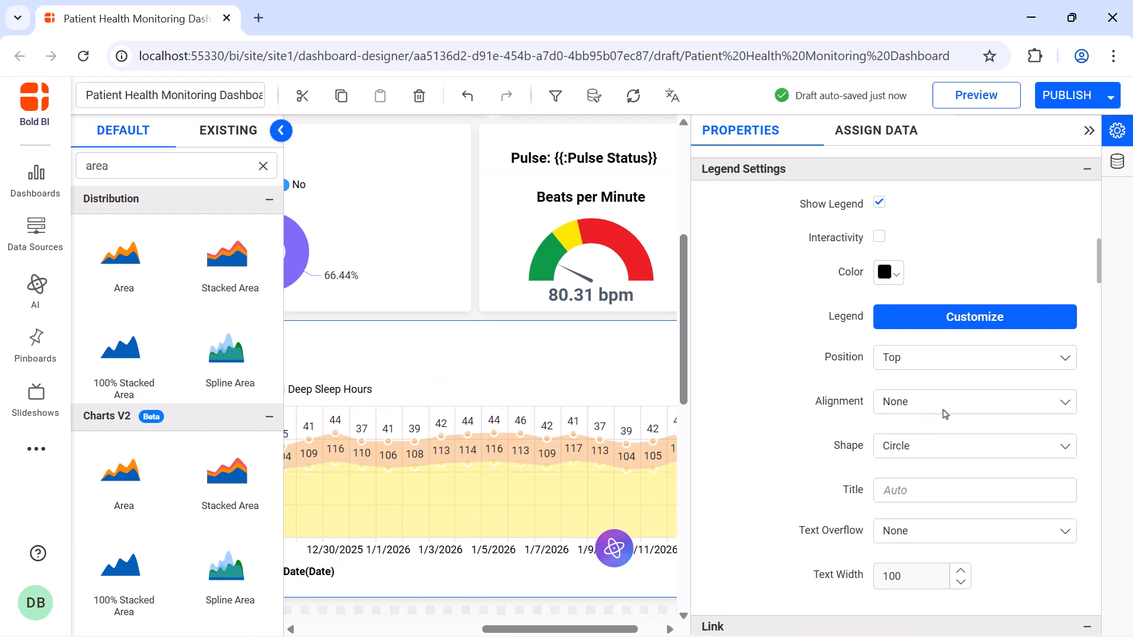
pyautogui.click(945, 446)
pyautogui.click(944, 499)
# Hide the titles of the sleep chart's category axis and primary value axis.
pyautogui.scroll(-5, 945, 501)
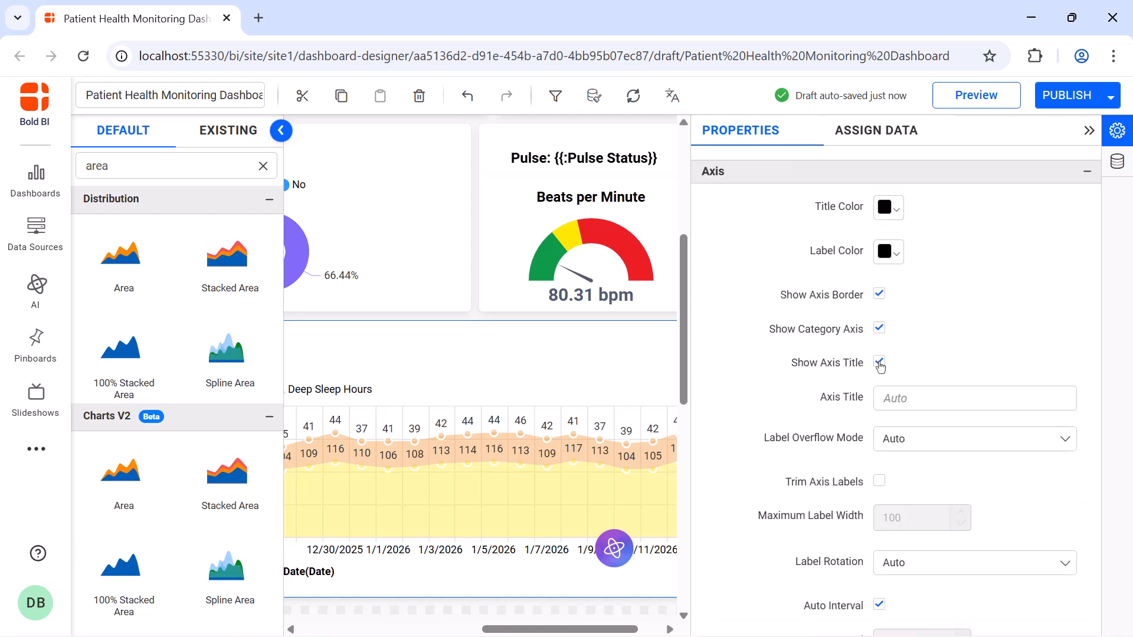
pyautogui.click(879, 363)
pyautogui.scroll(-5, 882, 466)
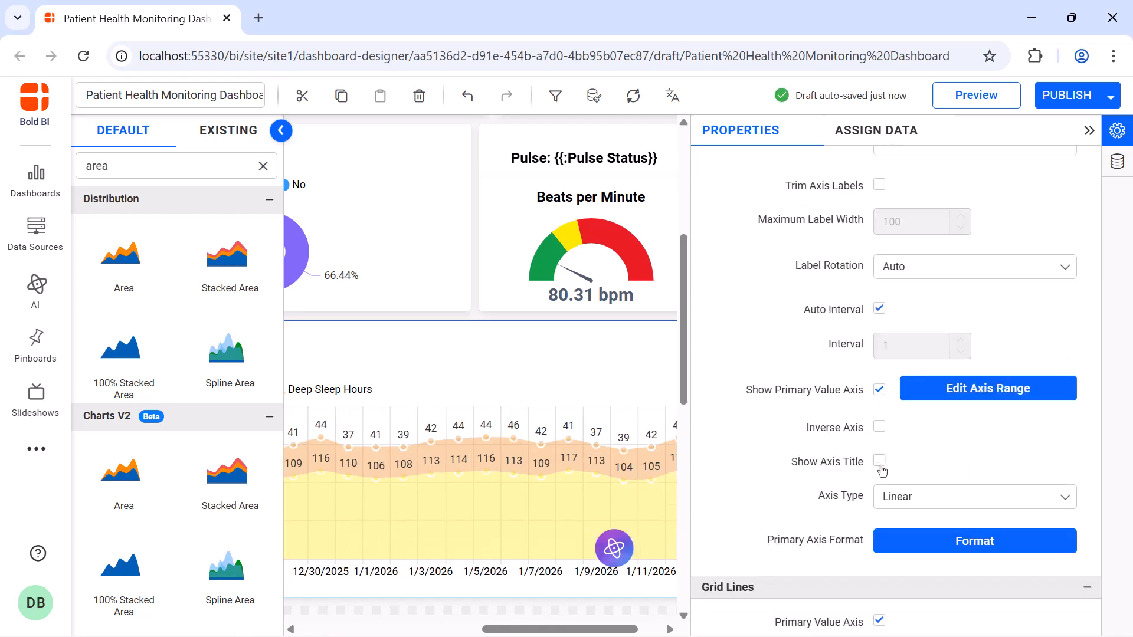
# Rotate the sleep chart's category labels to -45° and turn off the primary value axis grid lines.
pyautogui.click(959, 268)
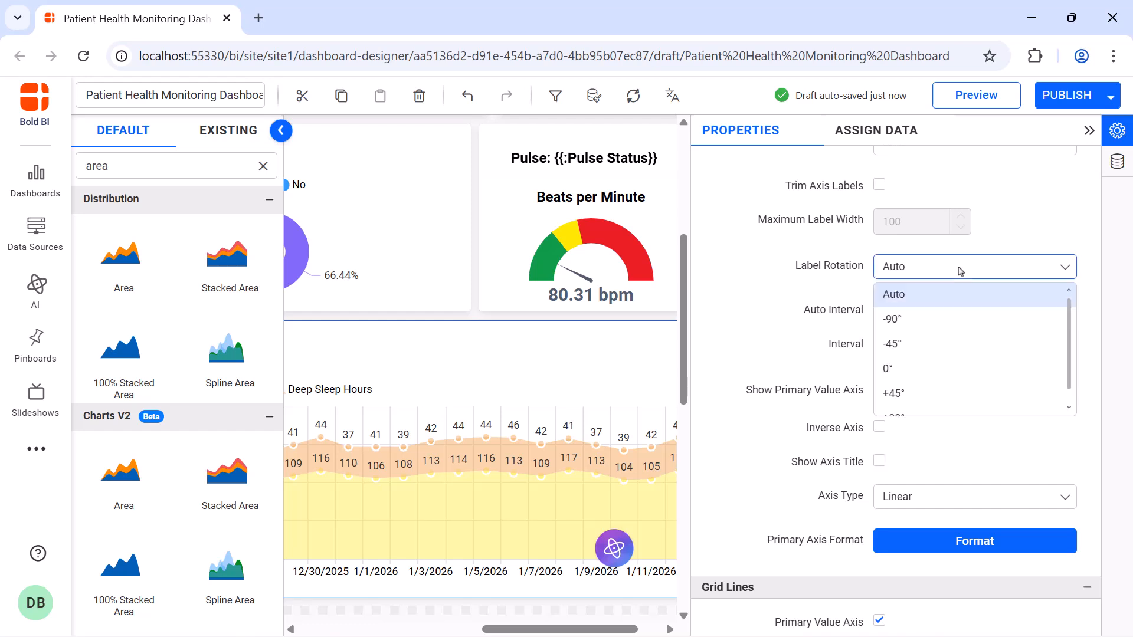
pyautogui.click(950, 342)
pyautogui.scroll(-4, 885, 449)
pyautogui.click(879, 415)
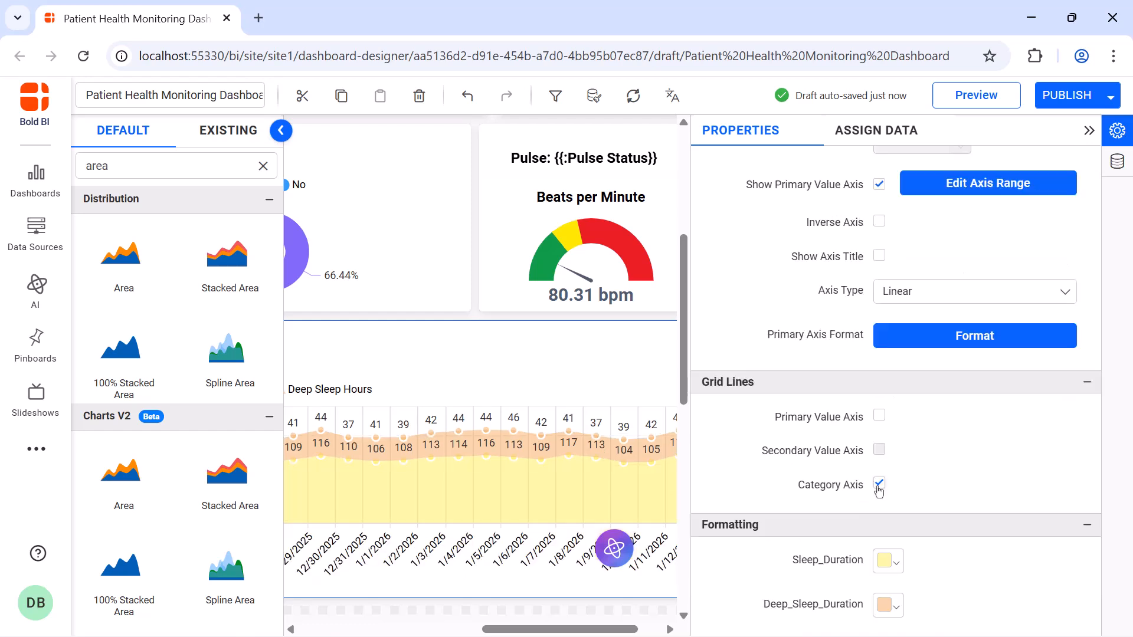
# Set the Sleep_Duration series colour to dark blue, rgba(12,16,150,1).
pyautogui.scroll(-6, 886, 215)
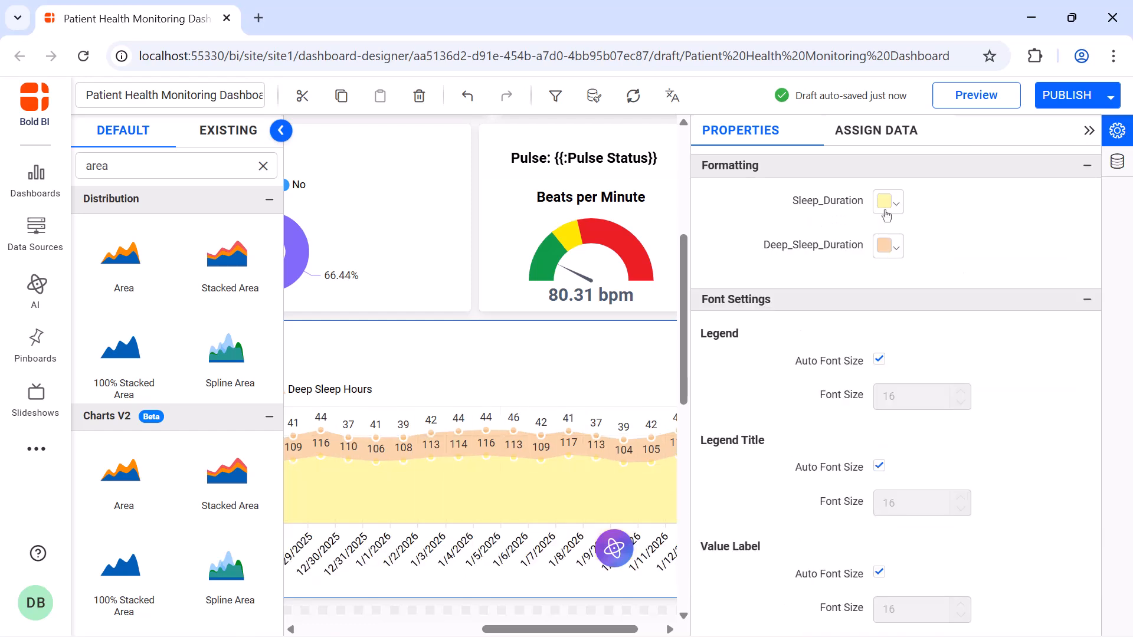
pyautogui.click(885, 211)
pyautogui.click(1068, 298)
pyautogui.click(1012, 338)
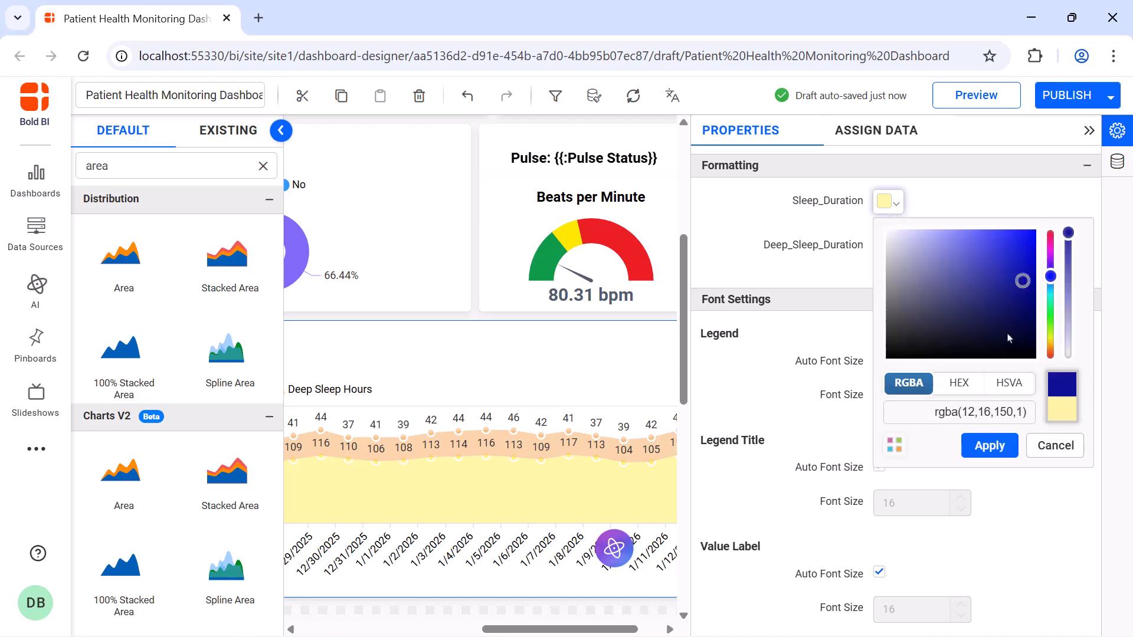
pyautogui.click(990, 444)
# Change the Deep_Sleep_Duration series colour to a semi-transparent light lavender.
pyautogui.click(885, 247)
pyautogui.click(1051, 389)
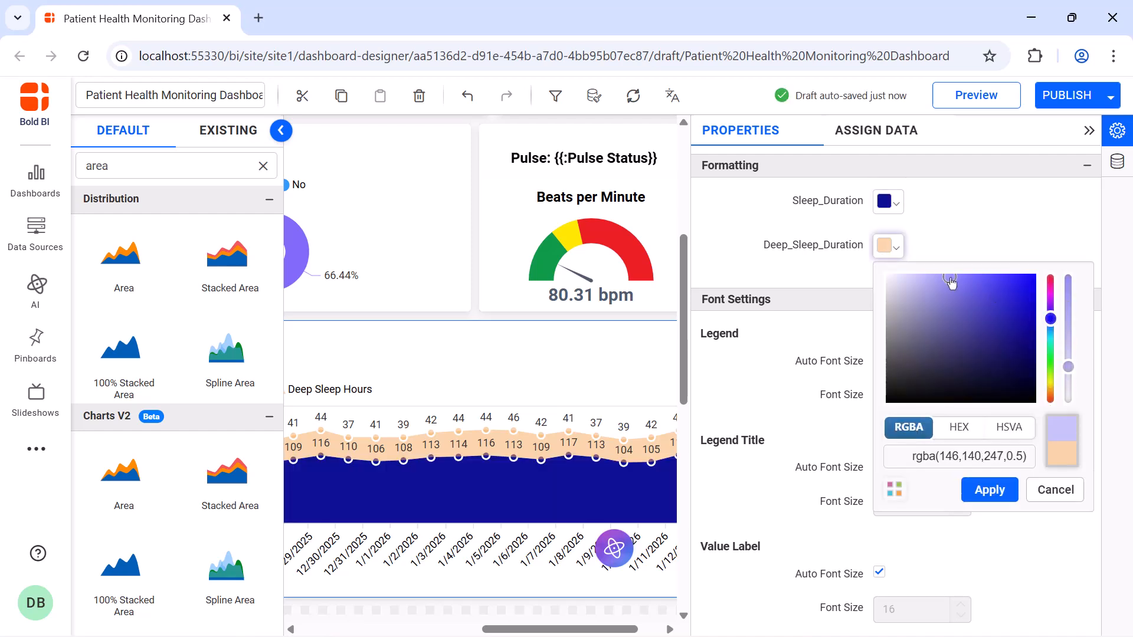
pyautogui.click(989, 489)
# Turn off the legend's automatic font size and set its font size to 12.
pyautogui.click(879, 361)
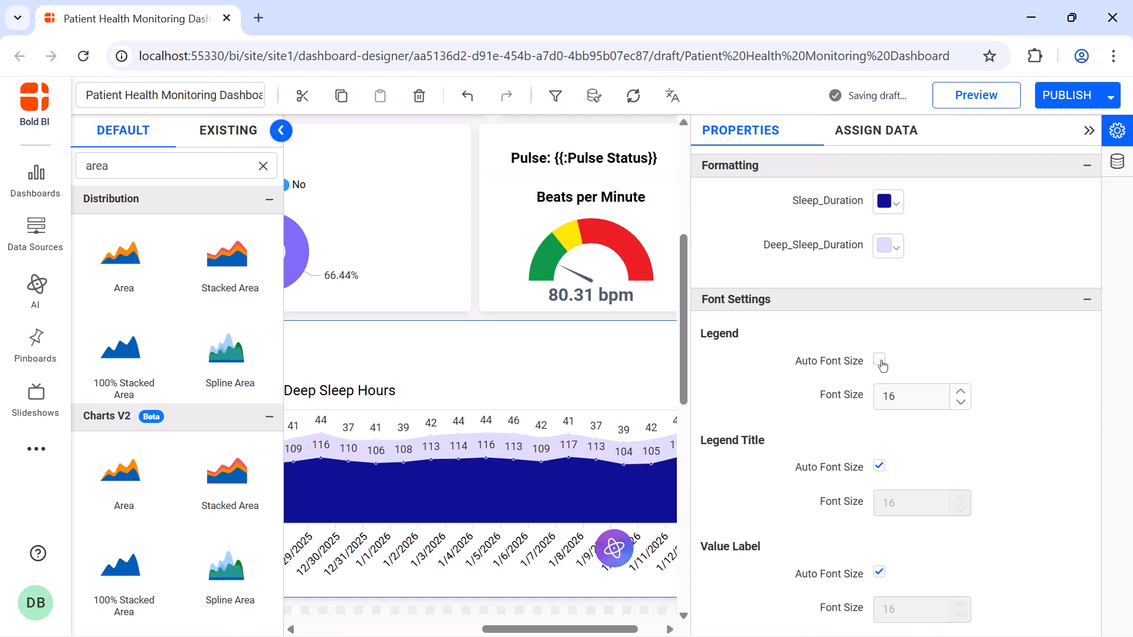
pyautogui.doubleClick(918, 401)
pyautogui.write('12')
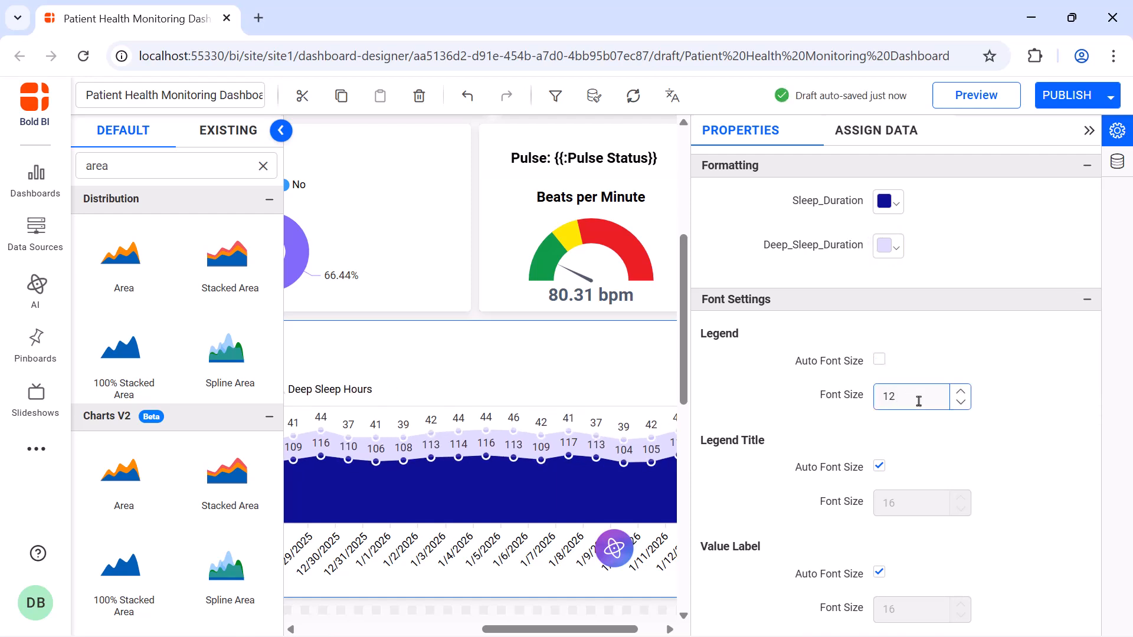
# Turn off the sleep chart title's automatic font size, set it to 16, and collapse the chart's settings.
pyautogui.scroll(-5, 897, 354)
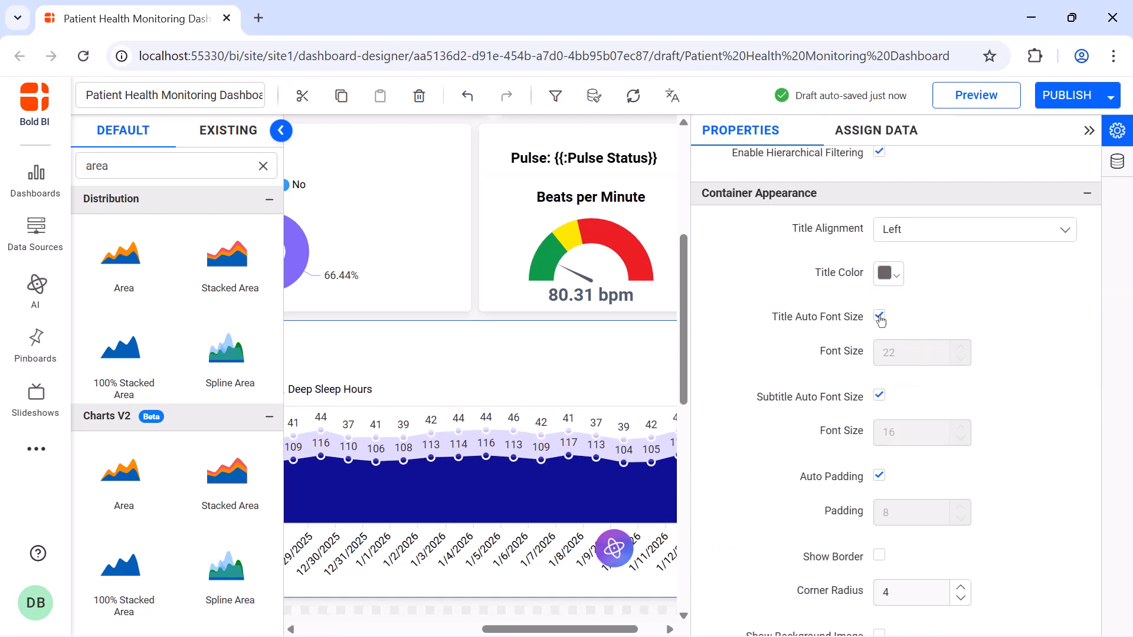
pyautogui.click(880, 317)
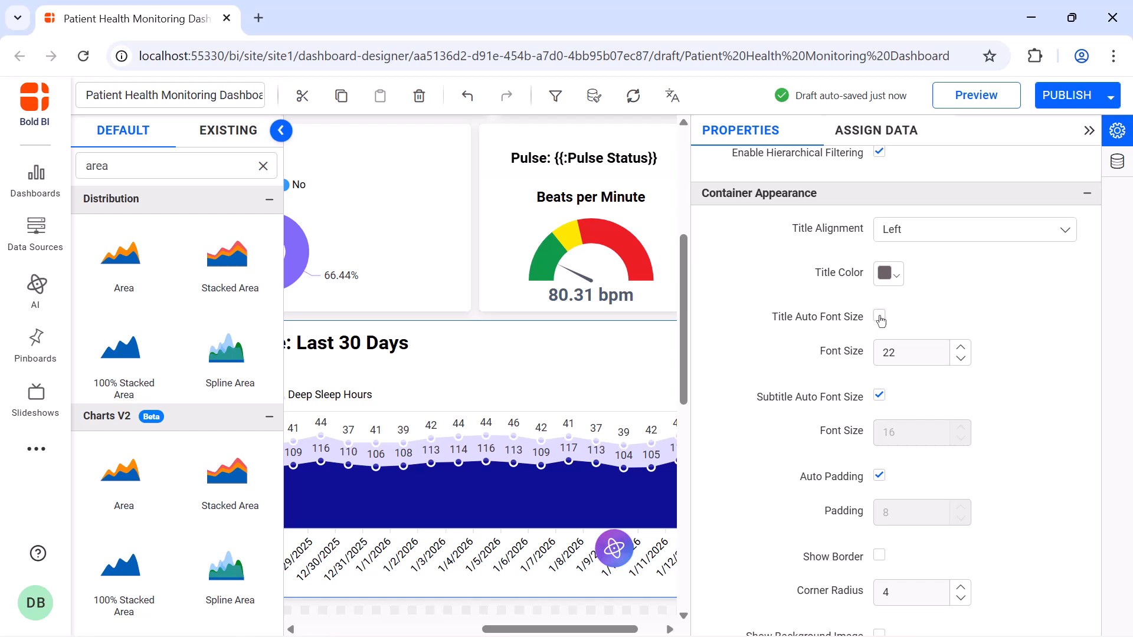
pyautogui.doubleClick(897, 347)
pyautogui.write('16')
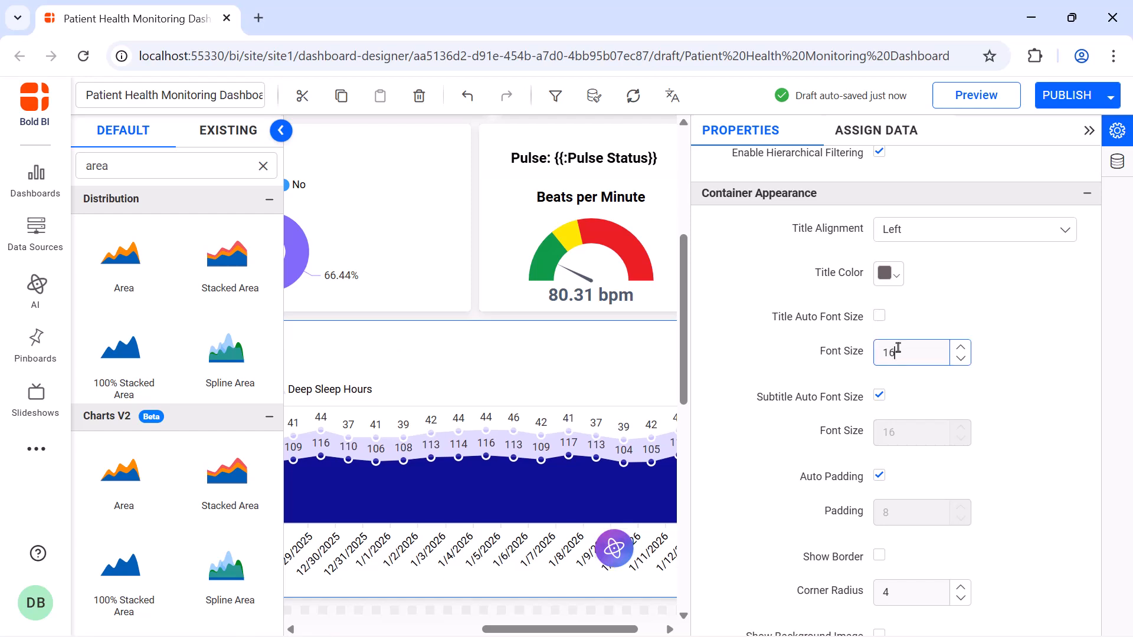
pyautogui.click(1088, 132)
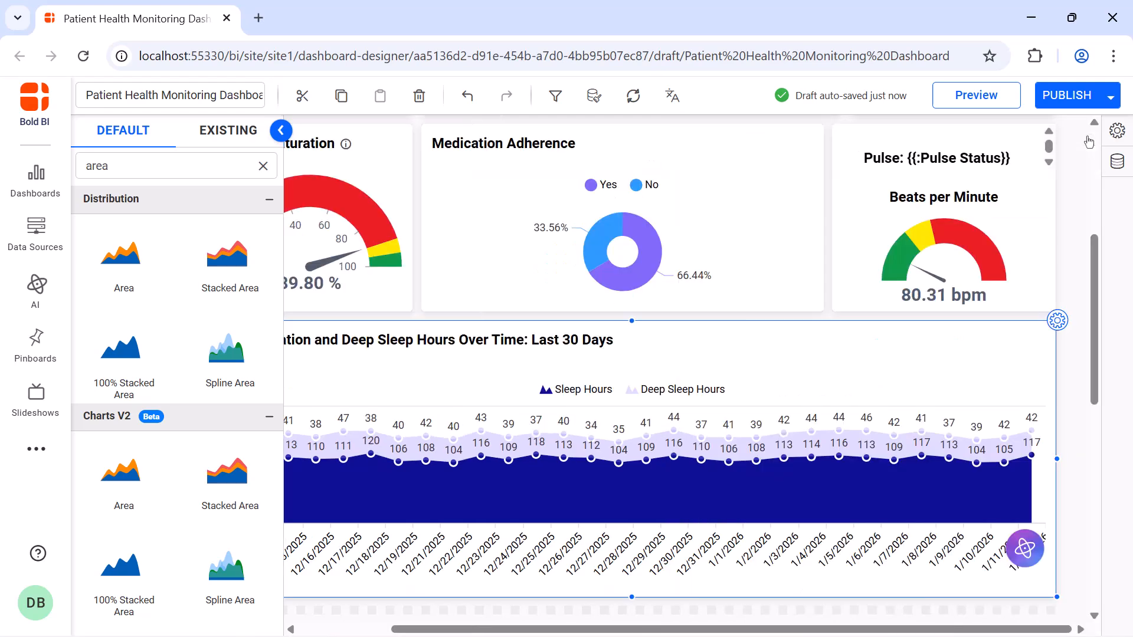
# Add a Spline Area chart directly below the sleep chart and enlarge it to a medium-sized widget.
pyautogui.scroll(-7, 480, 308)
pyautogui.moveTo(221, 374); pyautogui.dragTo(358, 200)
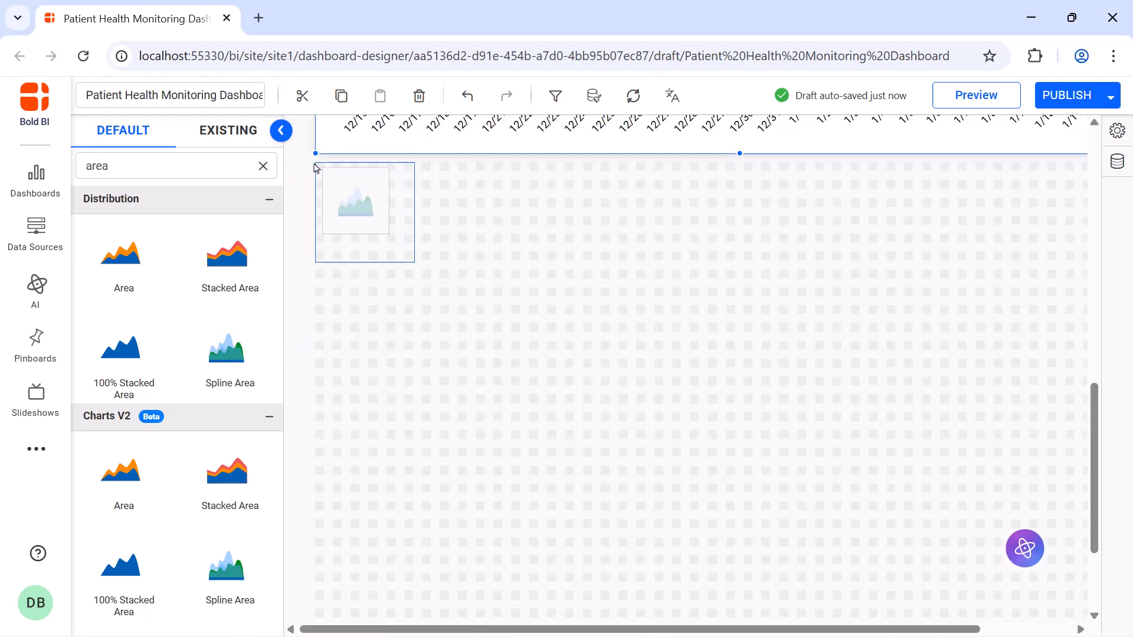
pyautogui.moveTo(414, 259); pyautogui.dragTo(634, 405)
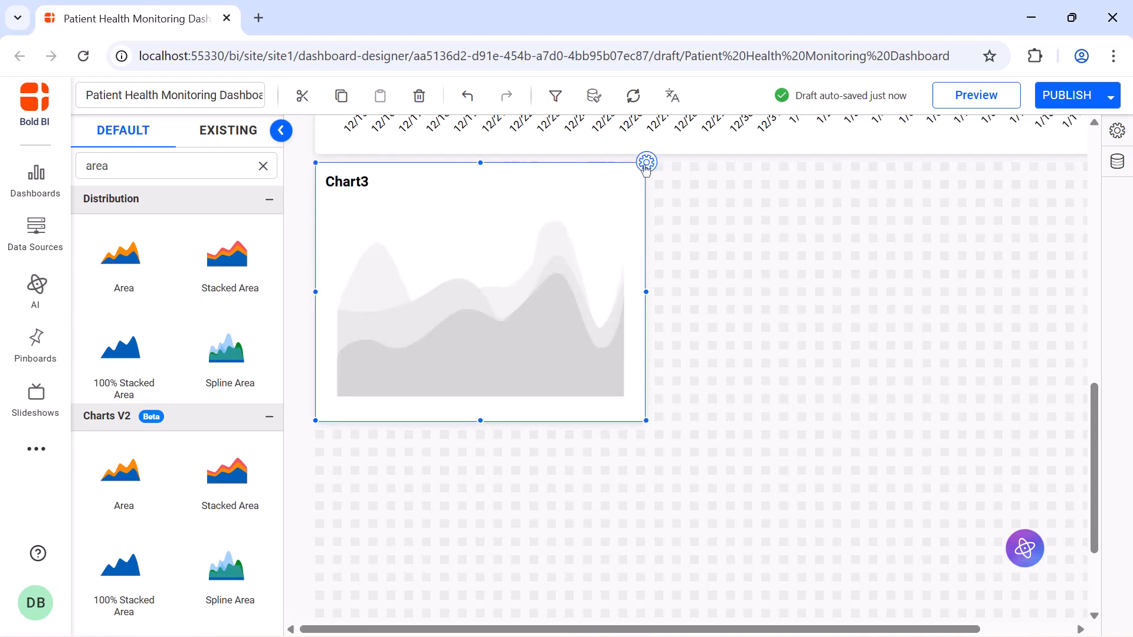
# Name the new spline area chart "Step Count Progress: Last 7 Days".
pyautogui.click(646, 163)
pyautogui.click(799, 182)
pyautogui.hotkey('ctrl', 'a')
pyautogui.press('BackSpace')
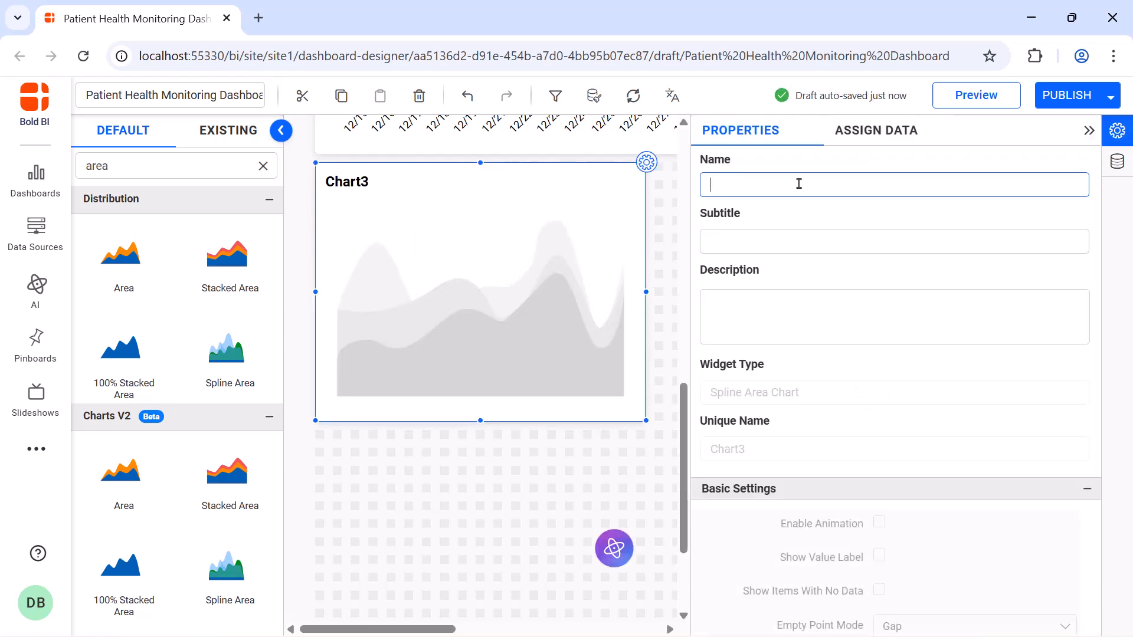
pyautogui.write('Step Count Progress: Last 7 Days')
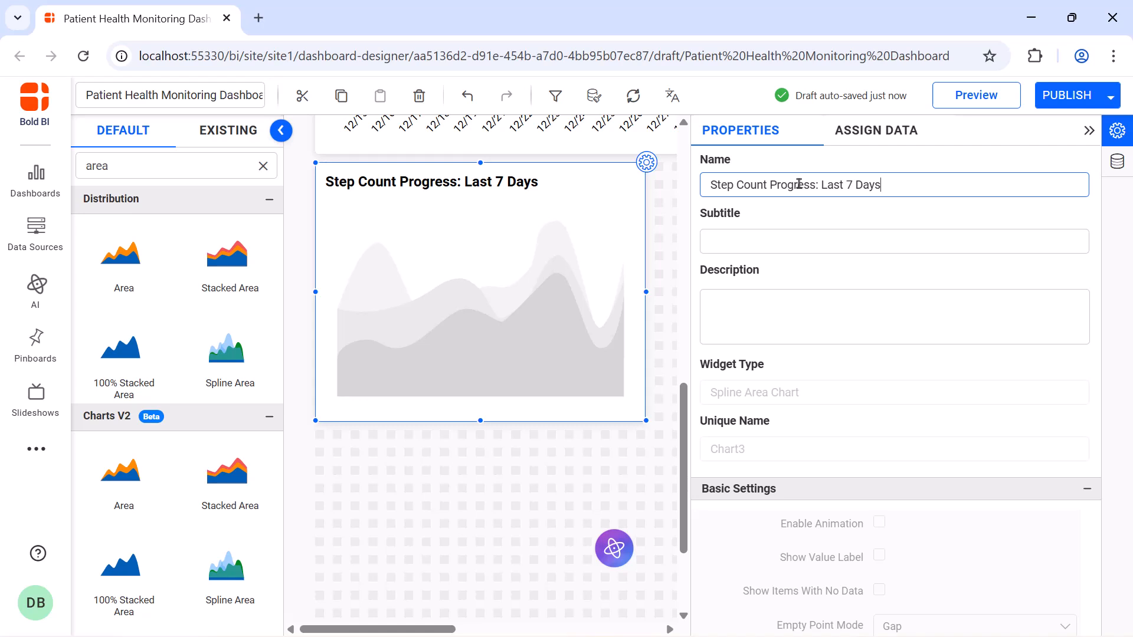
# Create and save an expression named "Target Steps" with the formula MAX(10000).
pyautogui.click(879, 140)
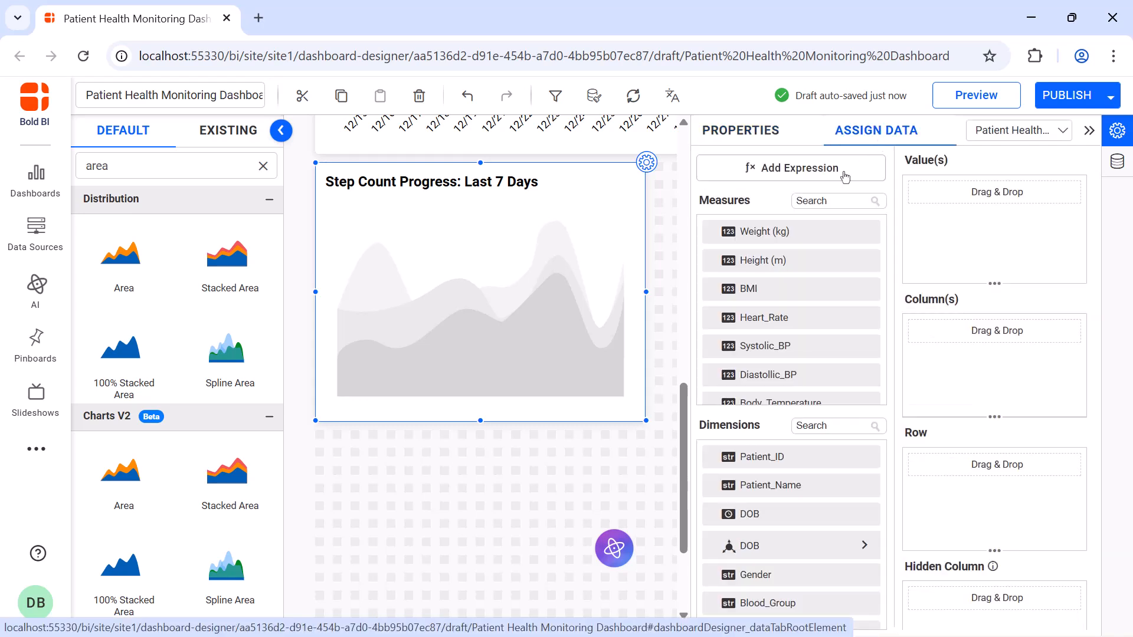
pyautogui.click(845, 177)
pyautogui.click(253, 582)
pyautogui.doubleClick(458, 190)
pyautogui.press('BackSpace')
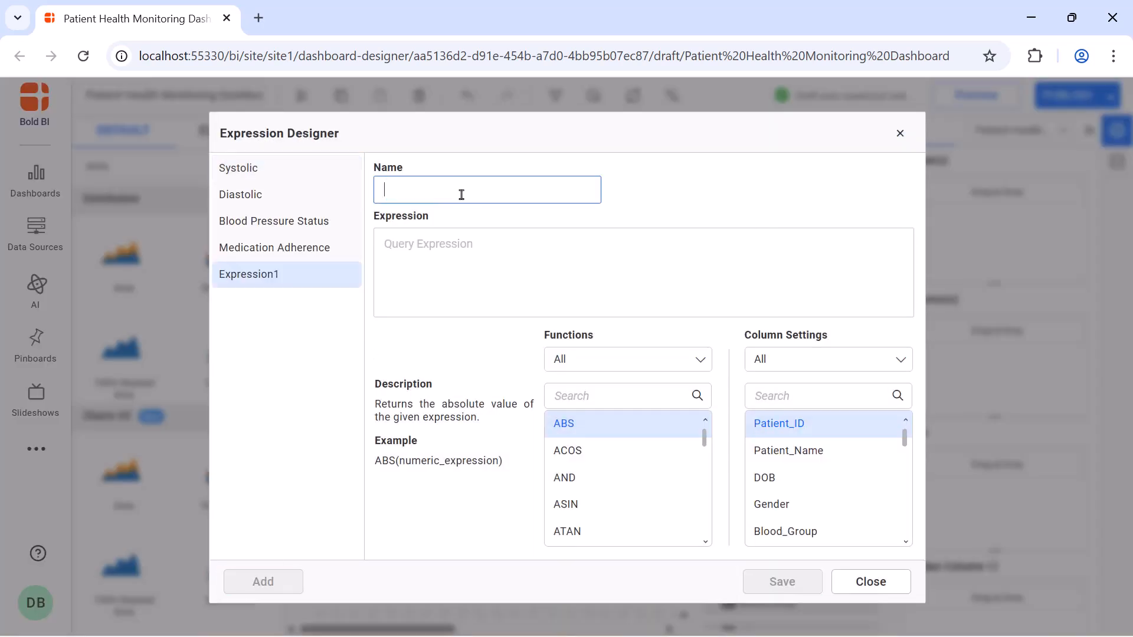
pyautogui.write('Target Steps')
pyautogui.click(458, 243)
pyautogui.write('MAX(10000)')
pyautogui.click(795, 582)
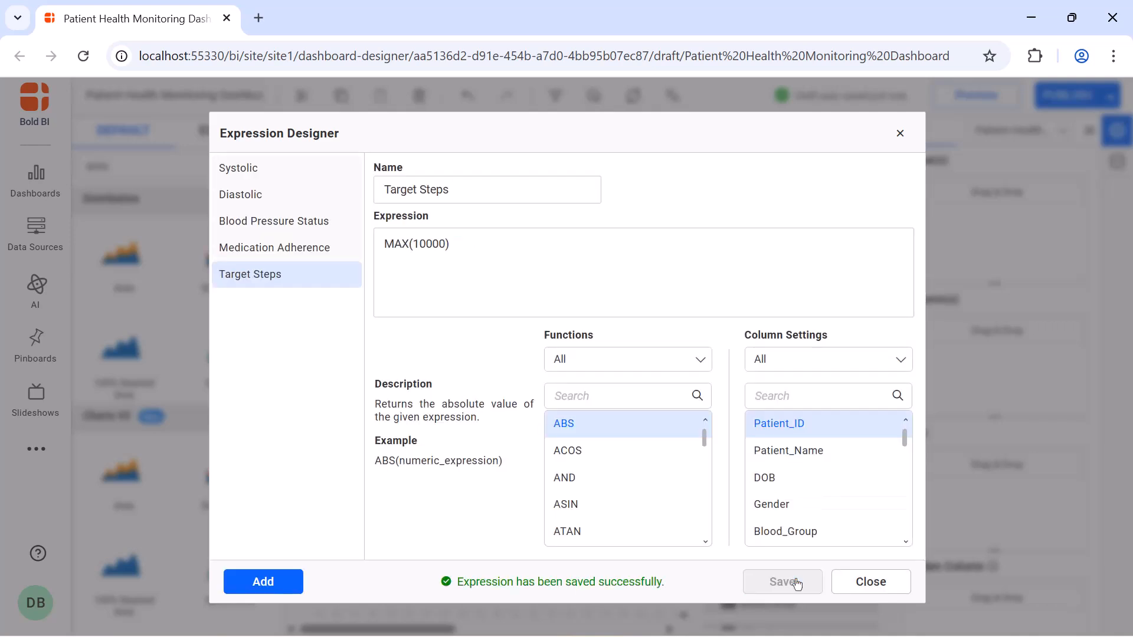
pyautogui.click(899, 134)
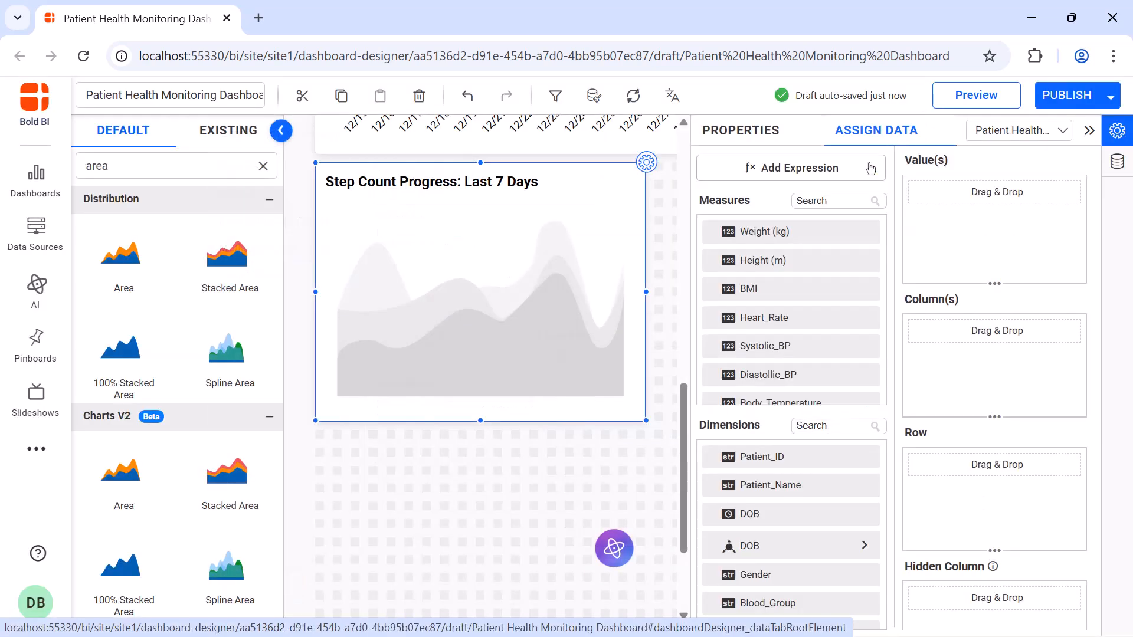
# Assign the Target Steps measure as the step count chart's first value.
pyautogui.click(843, 199)
pyautogui.write('tar')
pyautogui.moveTo(767, 231); pyautogui.dragTo(918, 223)
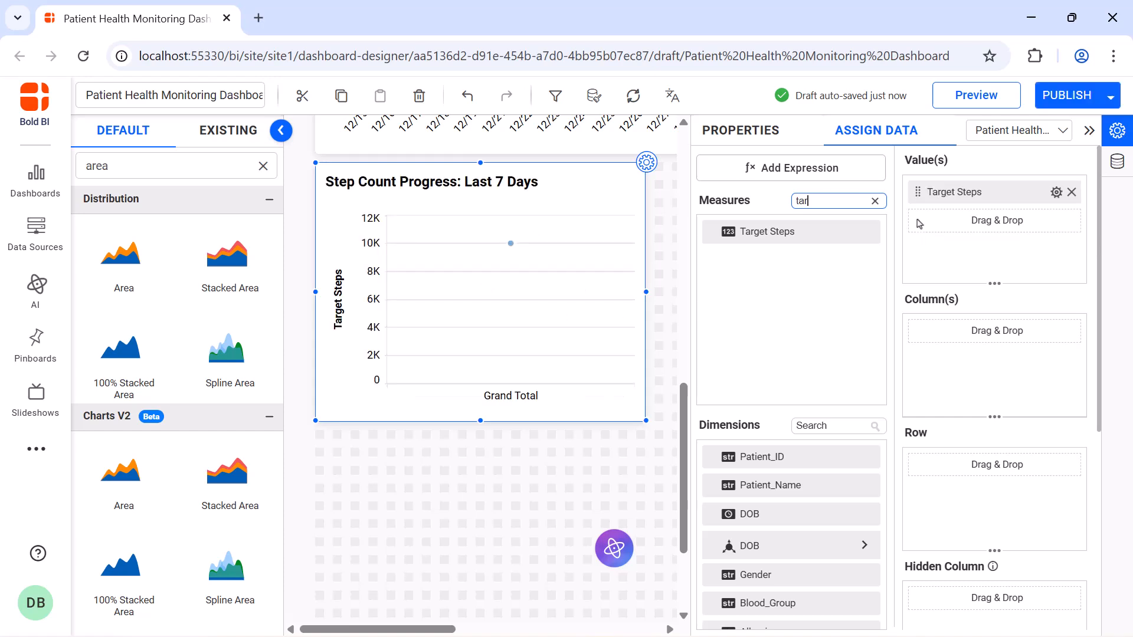
# Add Distance_Walked as the chart's second value and rename it "Steps Walked".
pyautogui.click(875, 201)
pyautogui.click(855, 200)
pyautogui.write('wa')
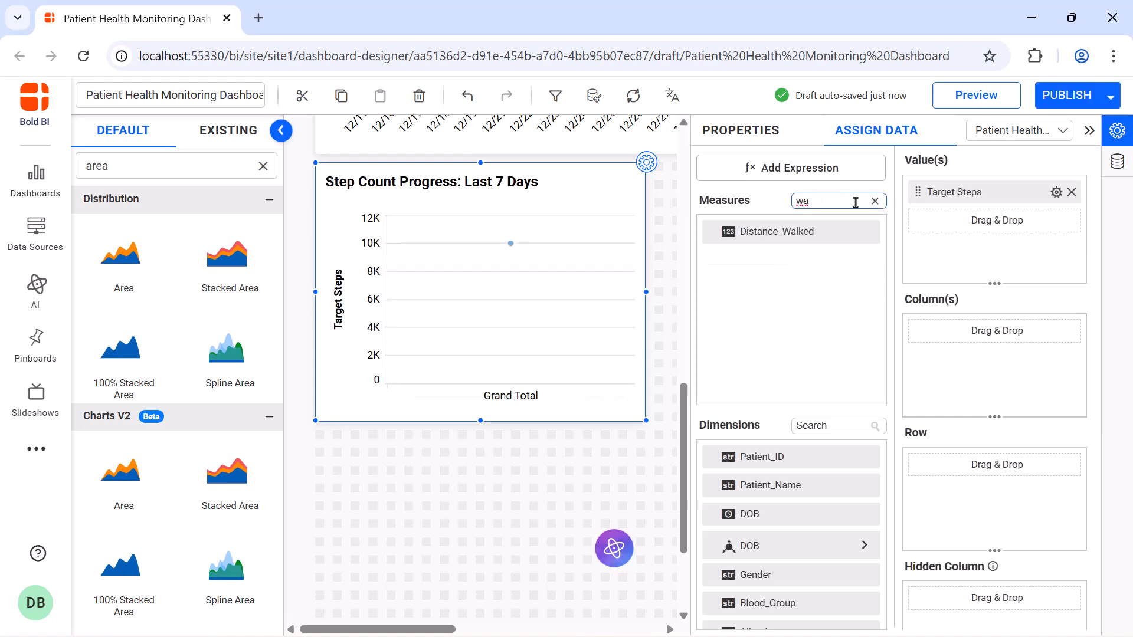
pyautogui.moveTo(839, 230); pyautogui.dragTo(922, 231)
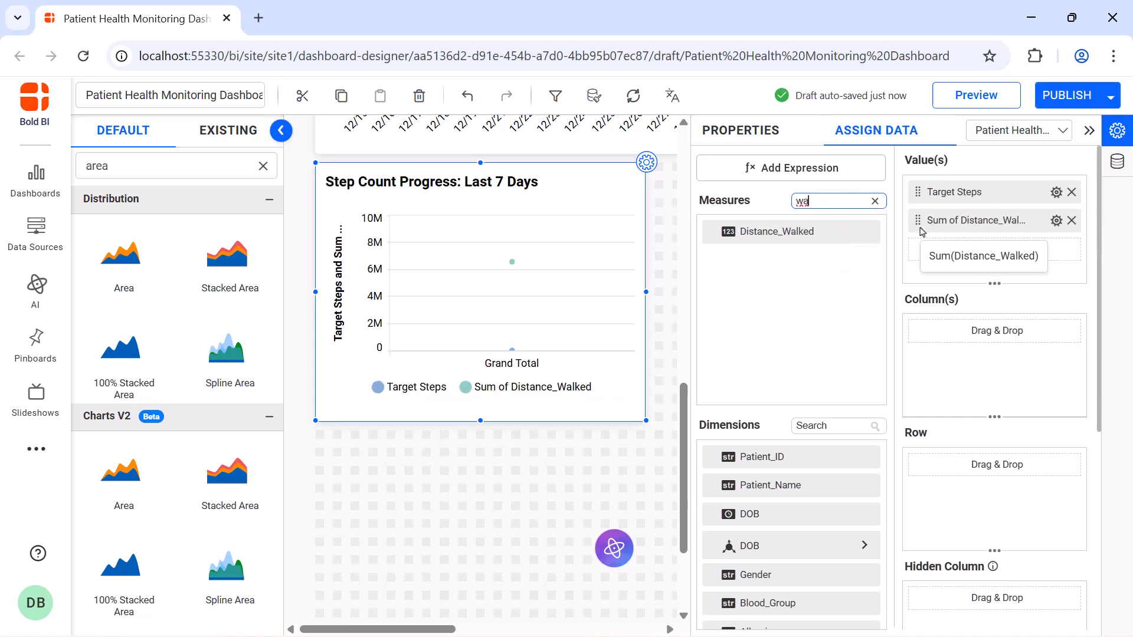
pyautogui.click(1056, 220)
pyautogui.click(1054, 248)
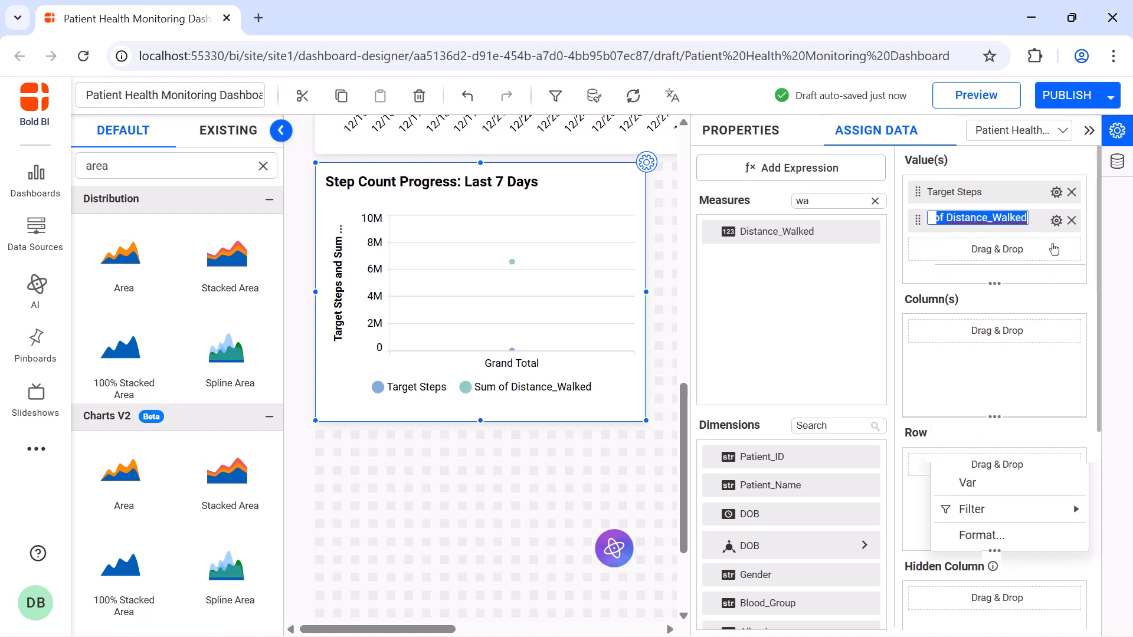
pyautogui.write('Steps Walked')
pyautogui.press('Return')
# Assign the Date dimension as the chart's column and group it by day of week.
pyautogui.click(855, 425)
pyautogui.write('da')
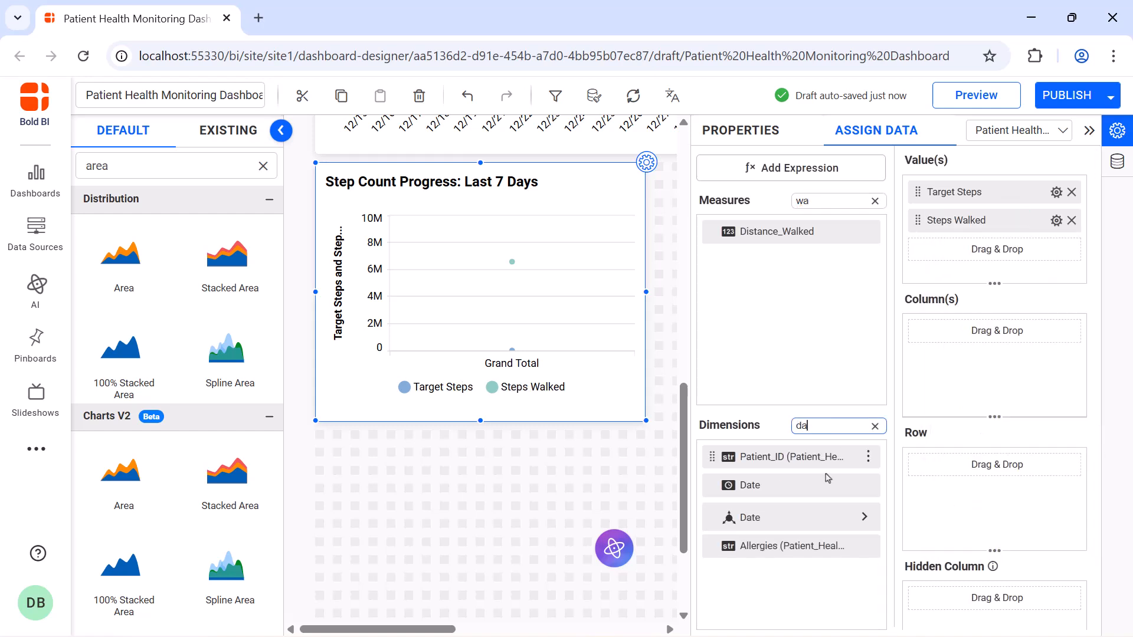
pyautogui.moveTo(828, 478); pyautogui.dragTo(940, 389)
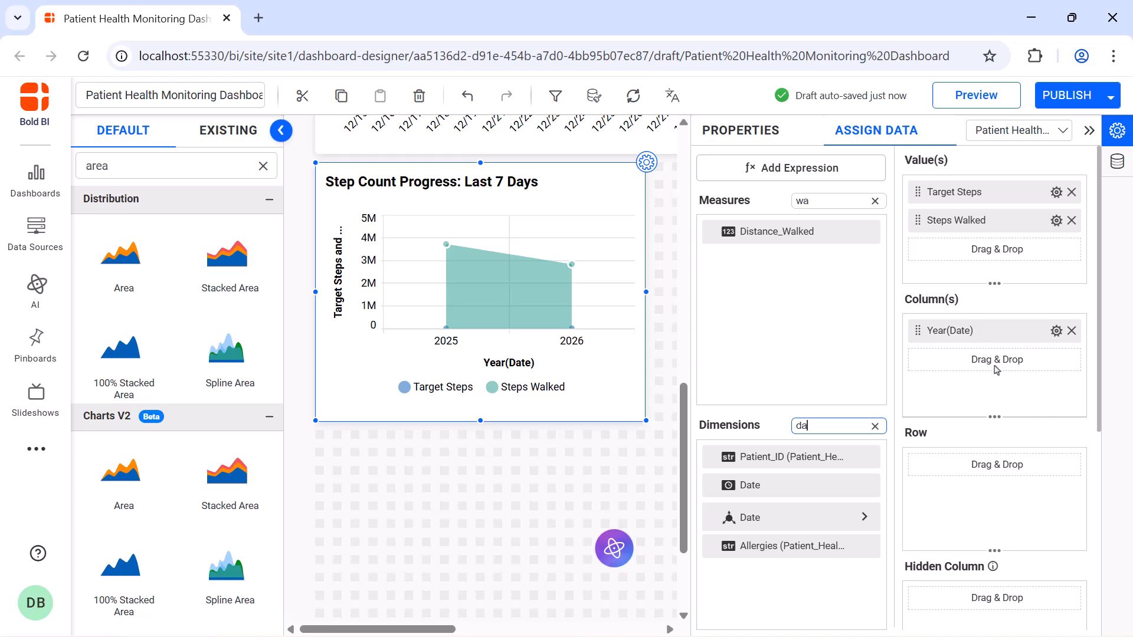
pyautogui.click(1056, 331)
pyautogui.moveTo(962, 541)
pyautogui.click(834, 461)
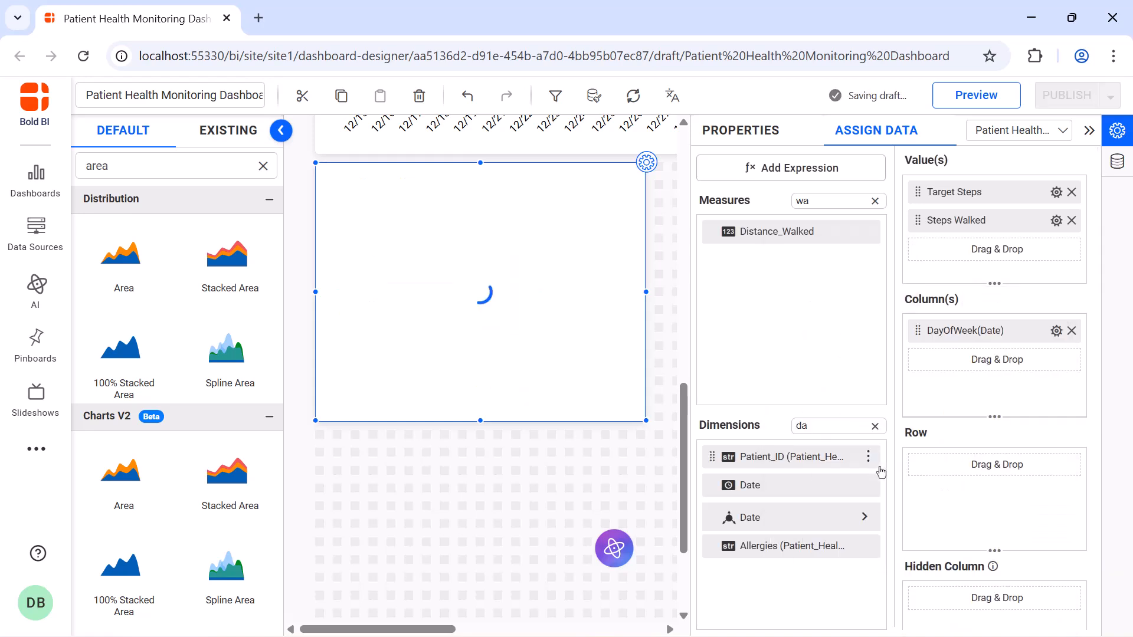
# Apply a relative date filter to the Date column using the Day range and the Last period.
pyautogui.click(1056, 330)
pyautogui.moveTo(1025, 571)
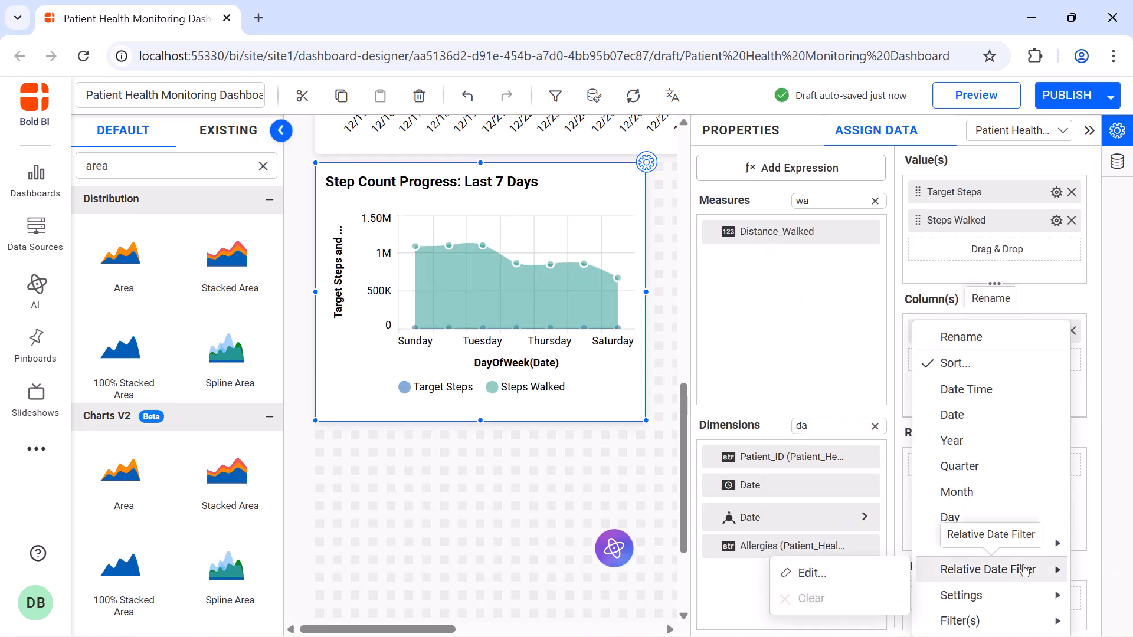
pyautogui.click(812, 573)
pyautogui.click(528, 276)
pyautogui.click(537, 417)
pyautogui.click(528, 332)
pyautogui.click(519, 354)
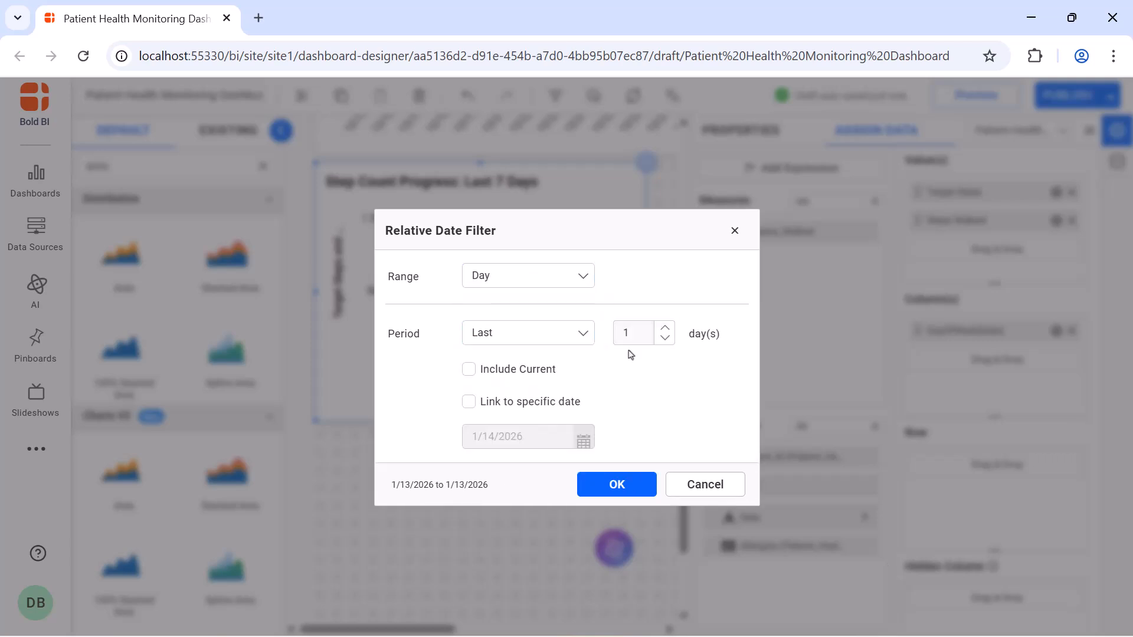
pyautogui.click(617, 482)
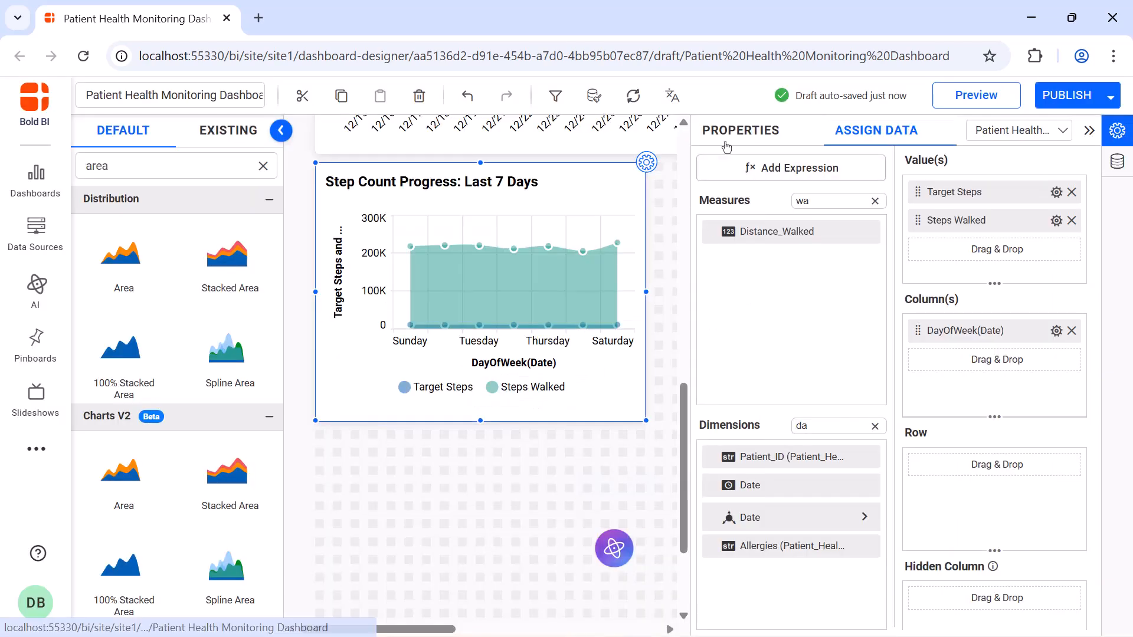
# Change the chart type of the Target Steps series to Line and of the Distance_Walked series to Column.
pyautogui.click(727, 136)
pyautogui.scroll(-5, 944, 266)
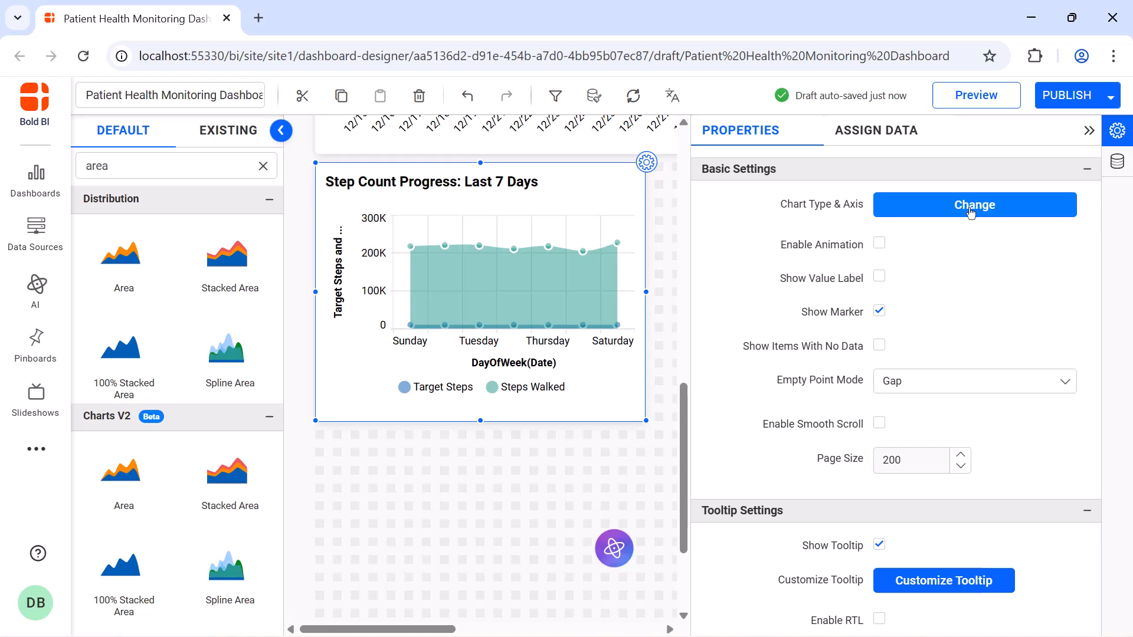
pyautogui.click(971, 212)
pyautogui.click(587, 278)
pyautogui.scroll(2, 576, 316)
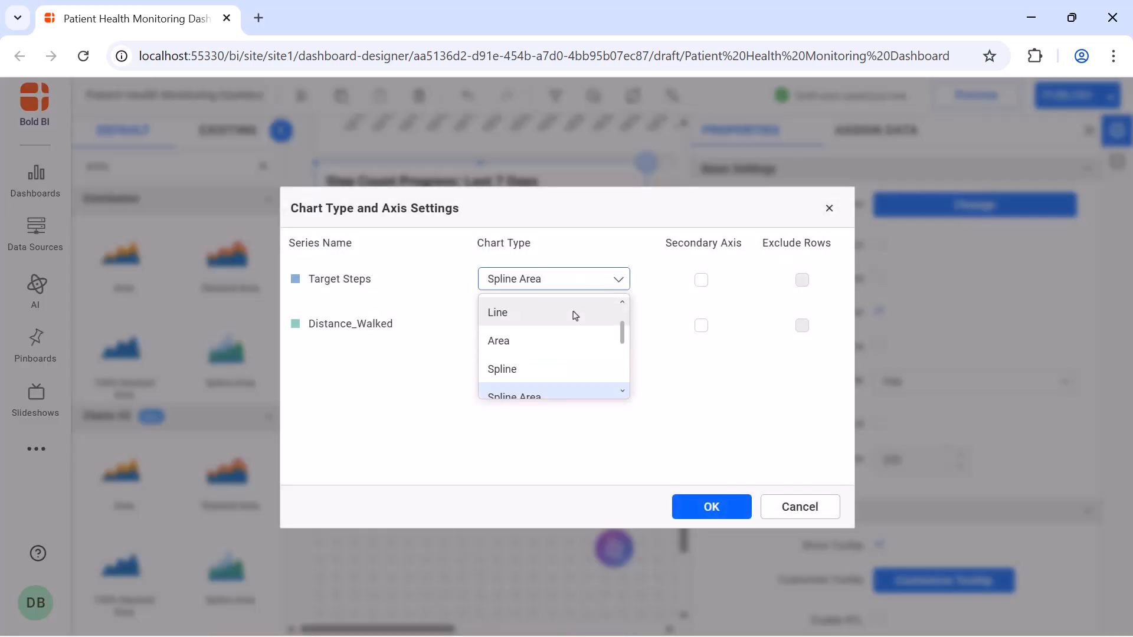
pyautogui.click(575, 313)
pyautogui.click(572, 324)
pyautogui.scroll(3, 551, 389)
pyautogui.click(548, 379)
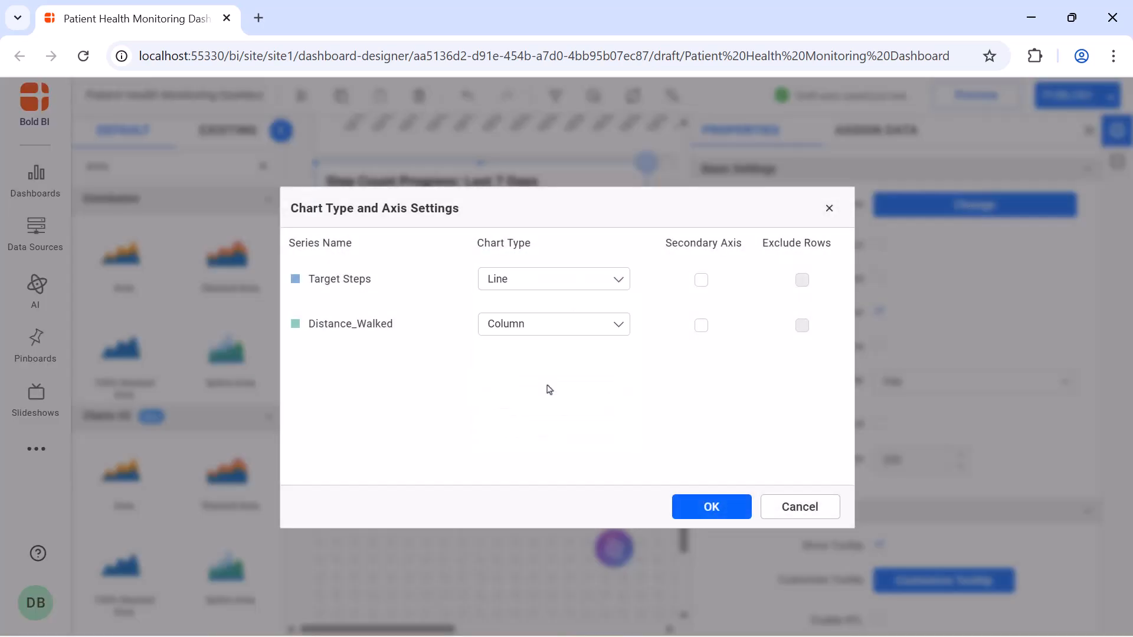
pyautogui.click(711, 507)
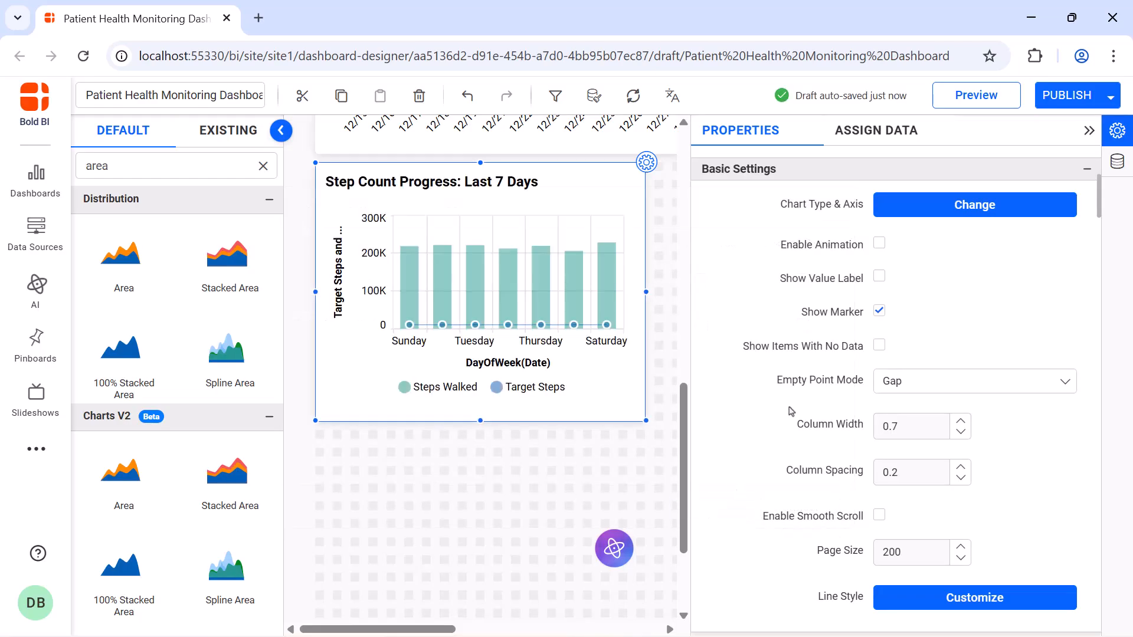
# Enable animation and value labels for the step count chart.
pyautogui.click(879, 243)
pyautogui.click(879, 277)
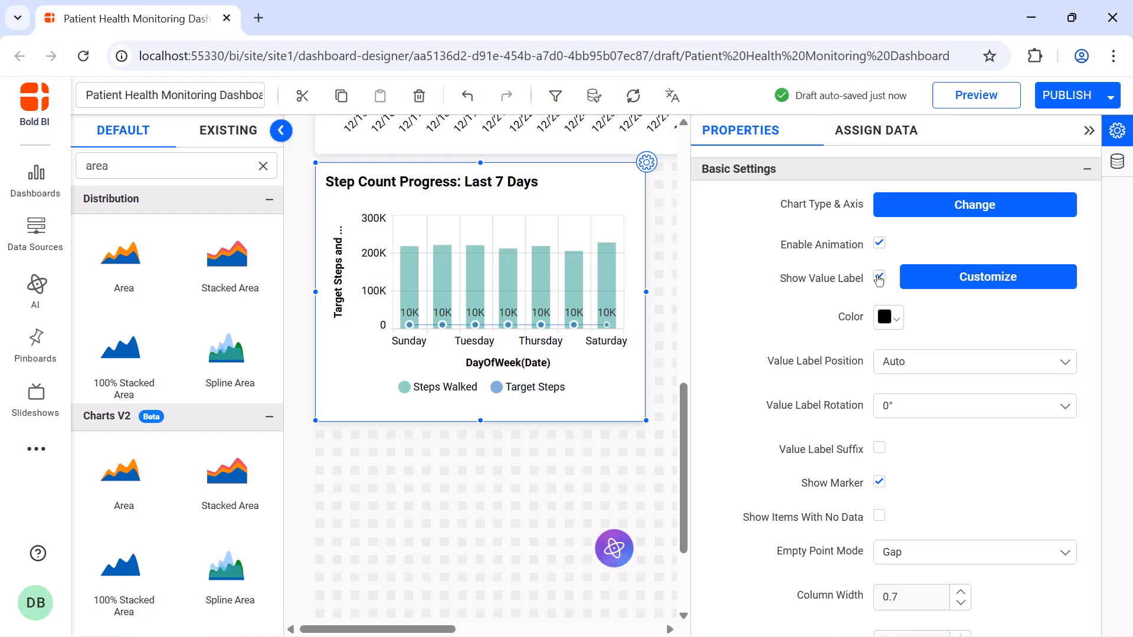
# Turn off legend interactivity, position the legend at Top, and set its shape to Series Type.
pyautogui.scroll(-10, 880, 266)
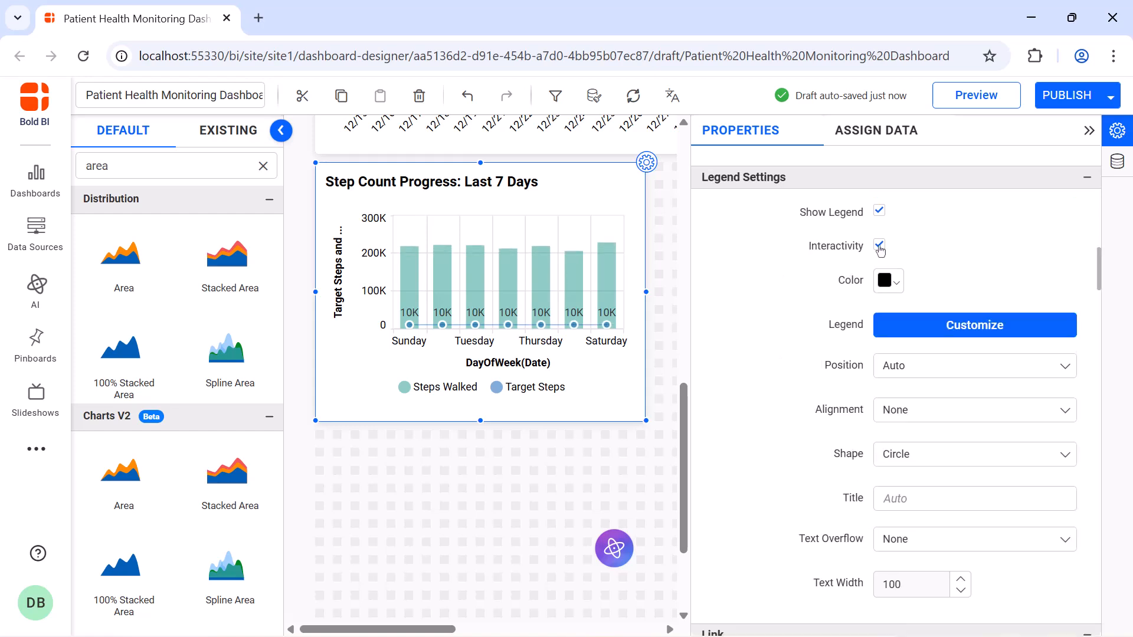
pyautogui.click(880, 246)
pyautogui.click(951, 365)
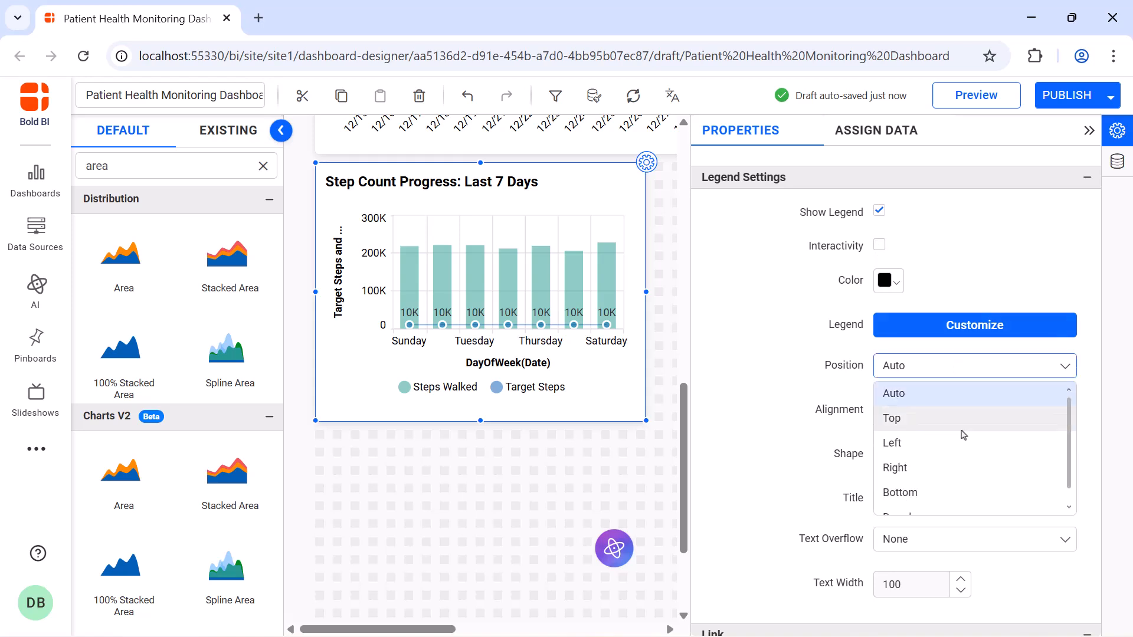
pyautogui.click(959, 416)
pyautogui.click(964, 450)
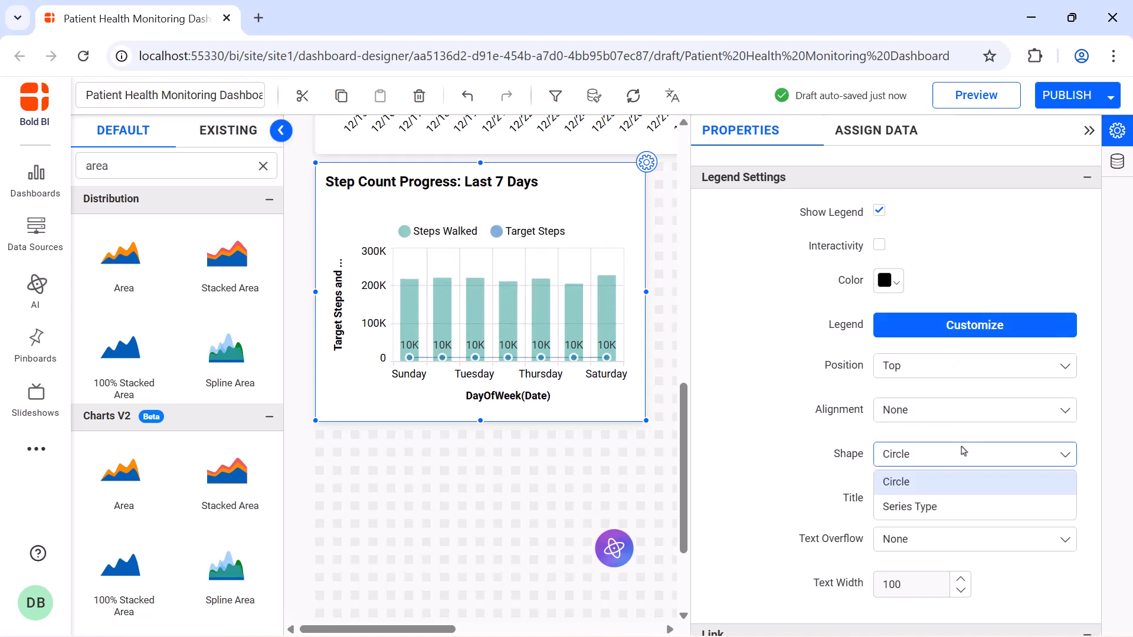
pyautogui.click(962, 503)
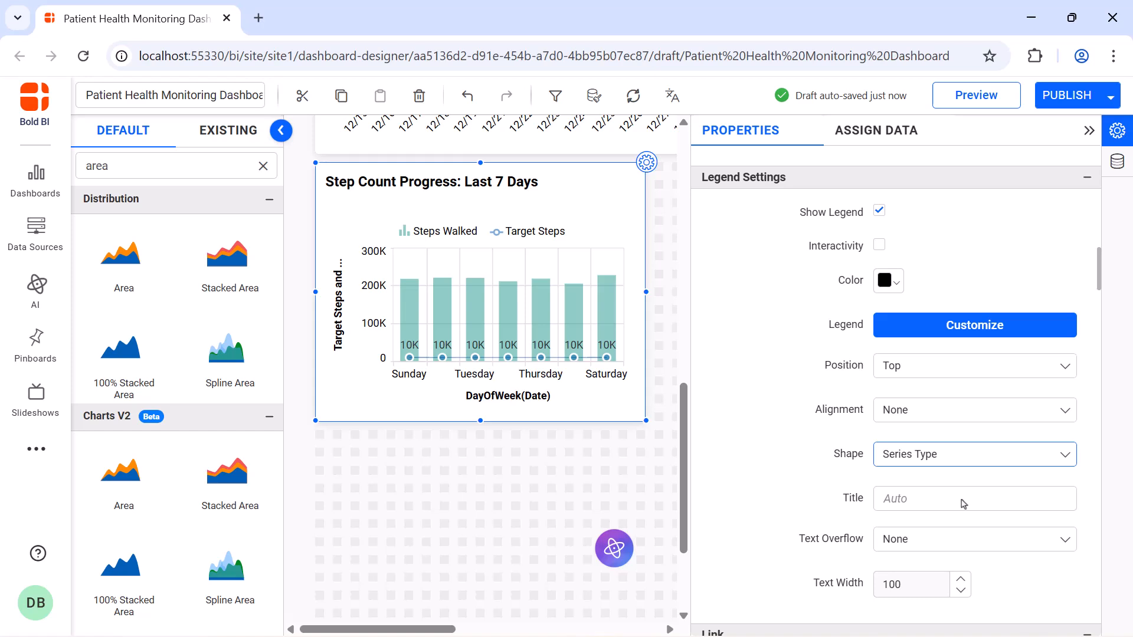
# Hide the axis titles of the step count chart's category axis and primary value axis.
pyautogui.scroll(-5, 882, 354)
pyautogui.click(880, 353)
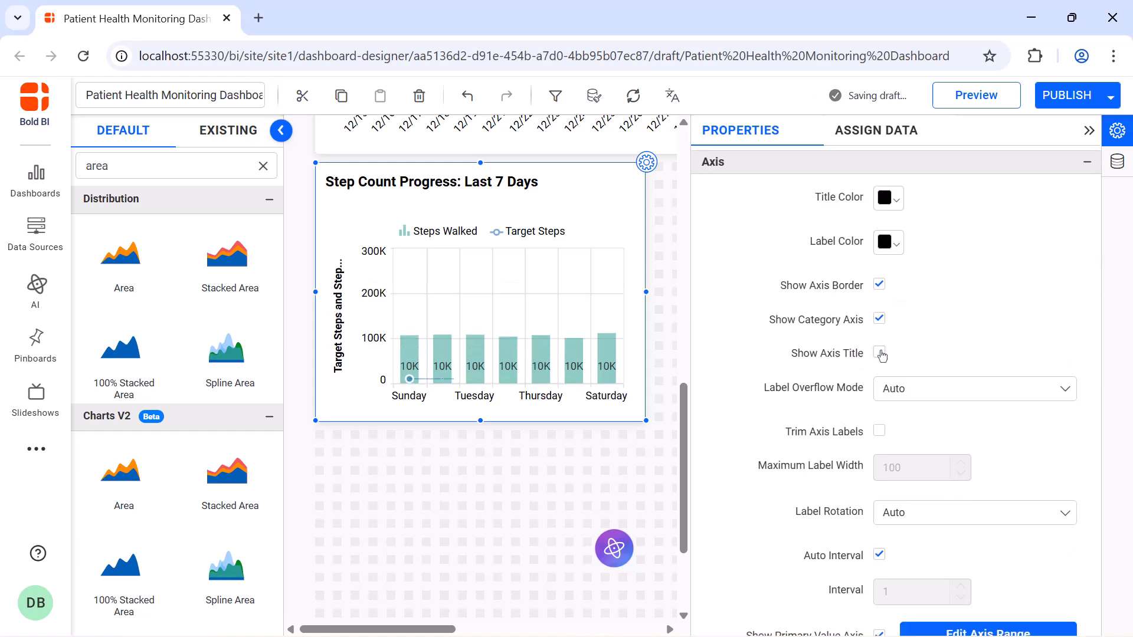
pyautogui.scroll(-5, 879, 413)
pyautogui.click(879, 451)
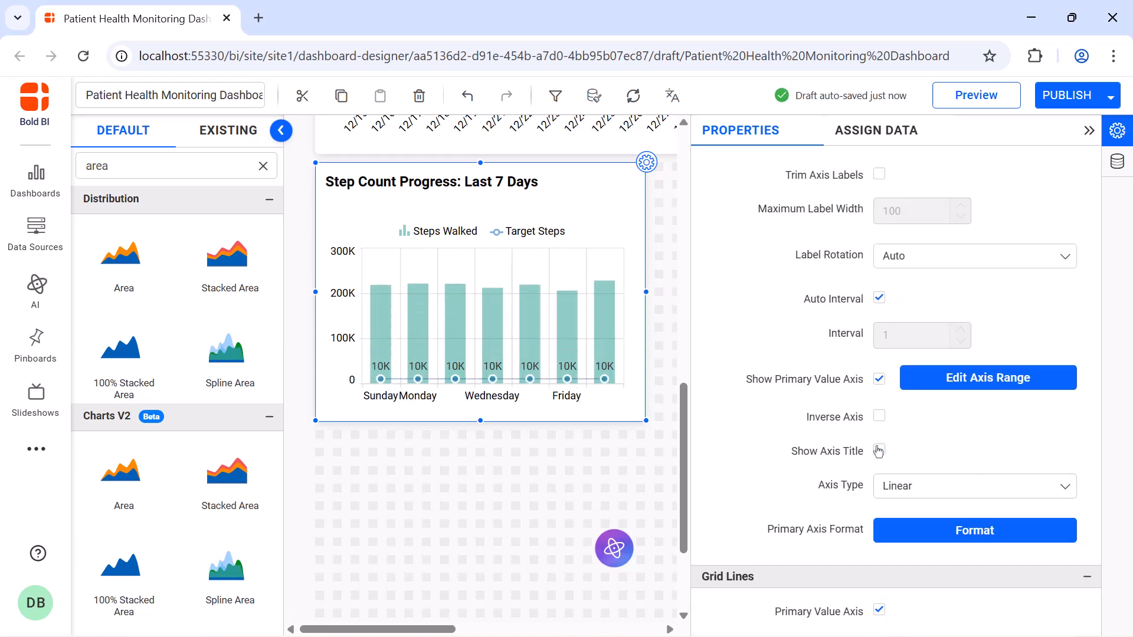
# Rotate the category labels to -45° and turn off the primary value and category axis grid lines.
pyautogui.click(941, 265)
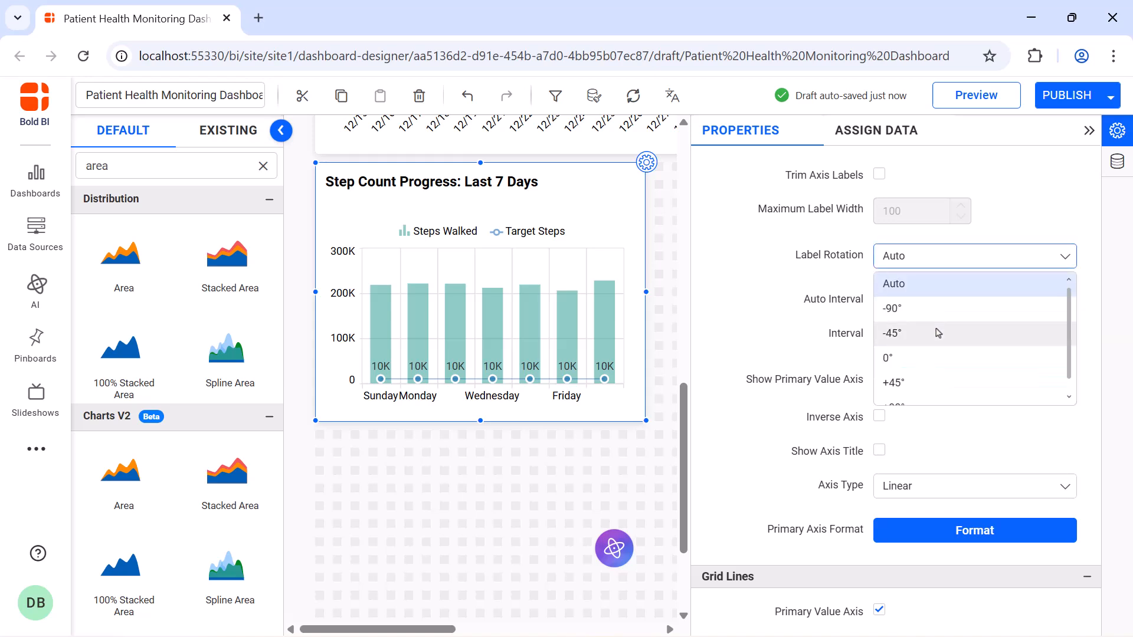
pyautogui.click(938, 332)
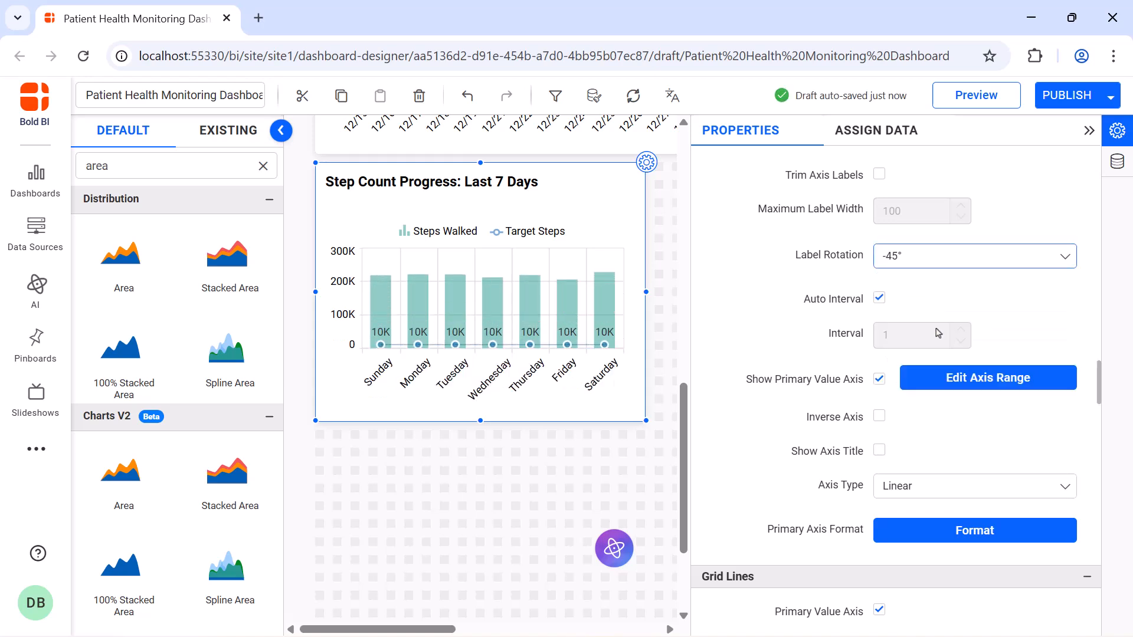
pyautogui.scroll(-4, 921, 342)
pyautogui.click(879, 354)
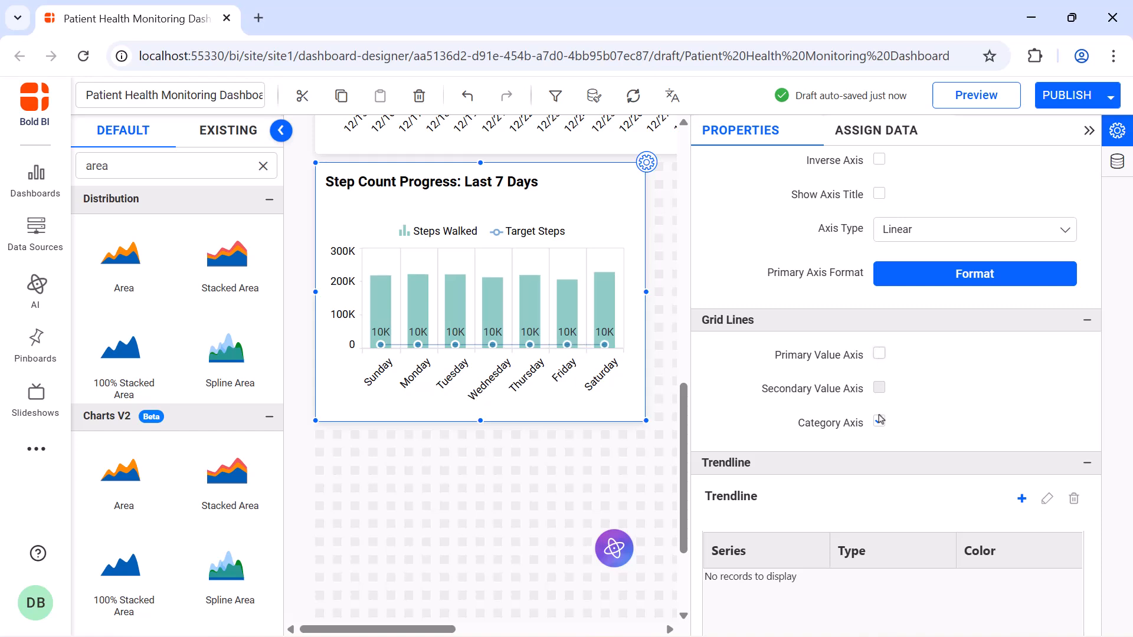
# Set the Target Steps series colour to a muted yellow and the Distance_Walked series colour to a light teal.
pyautogui.scroll(-5, 883, 265)
pyautogui.click(888, 221)
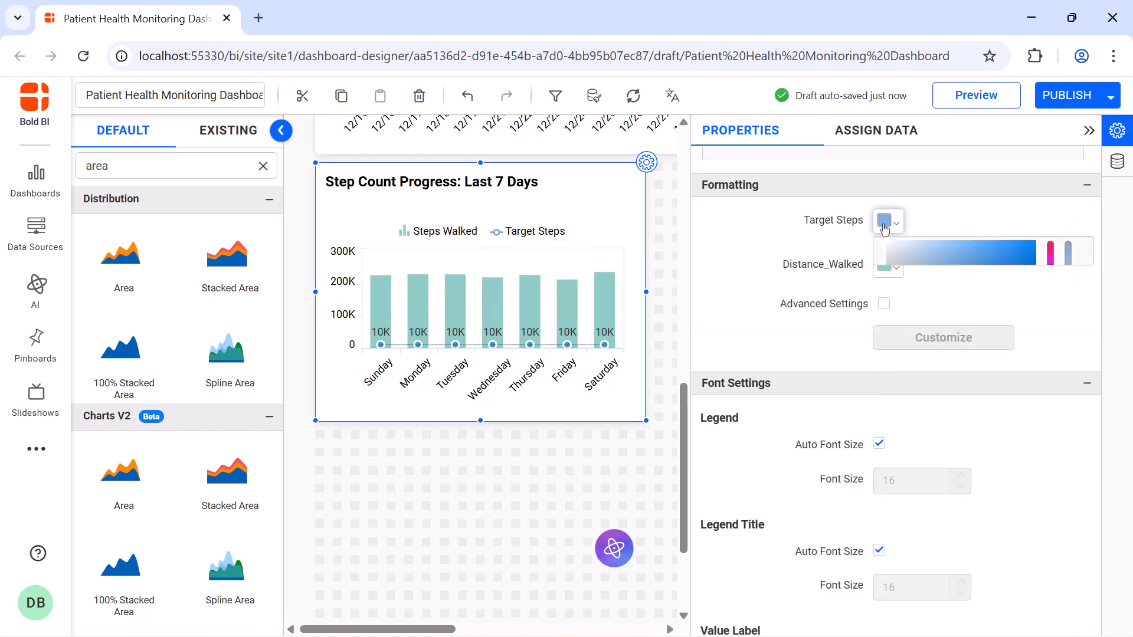
pyautogui.click(1050, 356)
pyautogui.click(1001, 289)
pyautogui.click(989, 464)
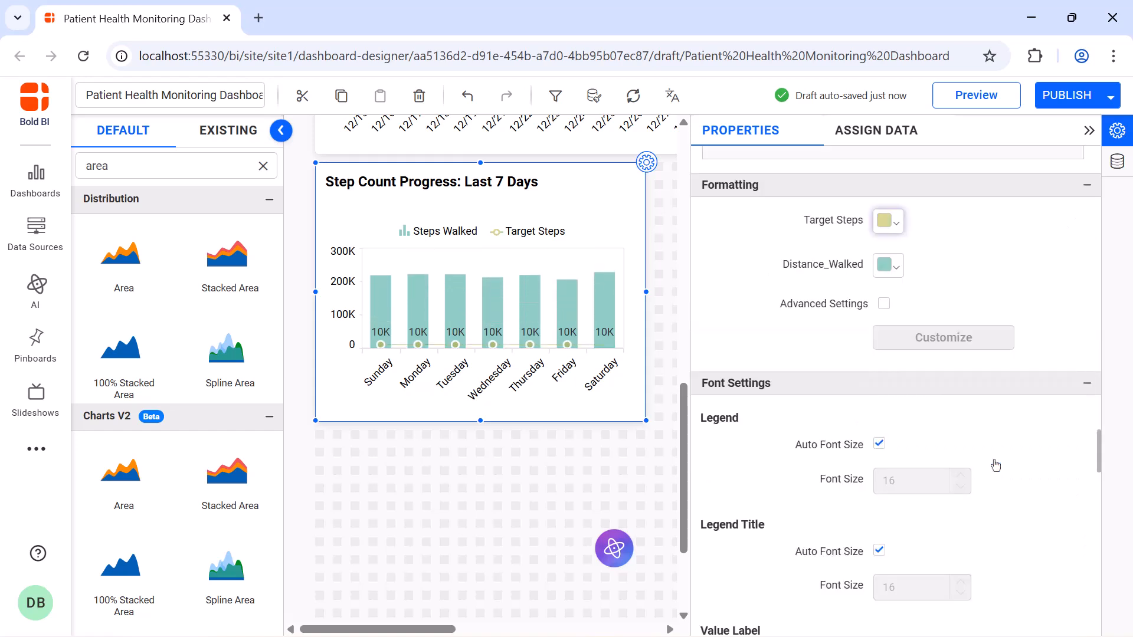
pyautogui.click(888, 266)
pyautogui.click(999, 510)
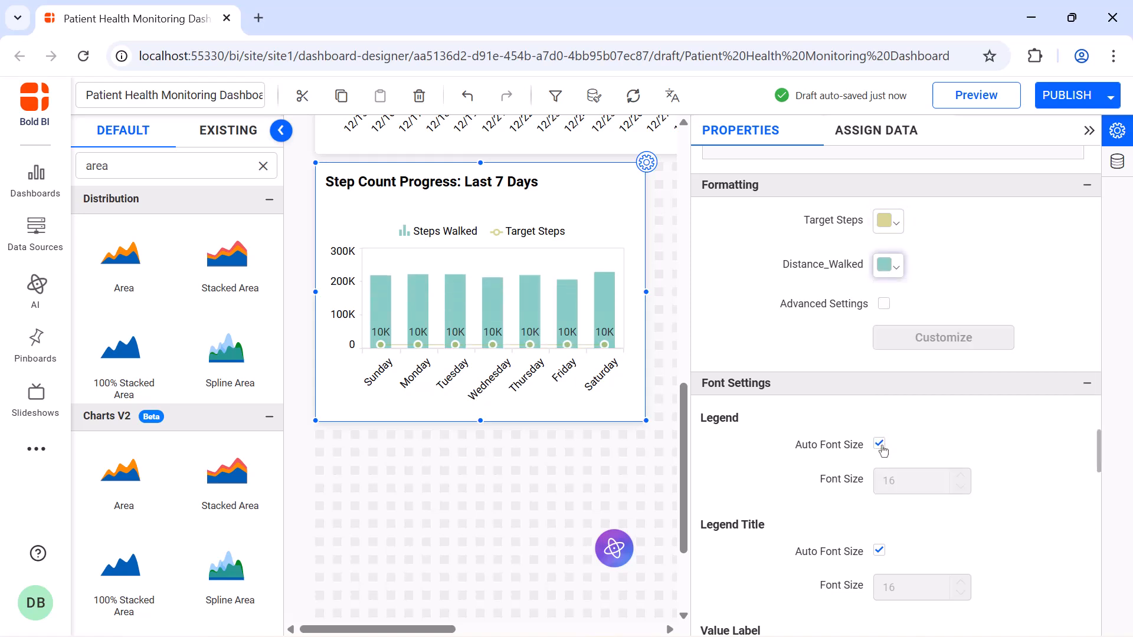
# Turn off automatic font sizing for the step count chart's legend and title, setting the legend to 12 and the title to 16.
pyautogui.click(879, 444)
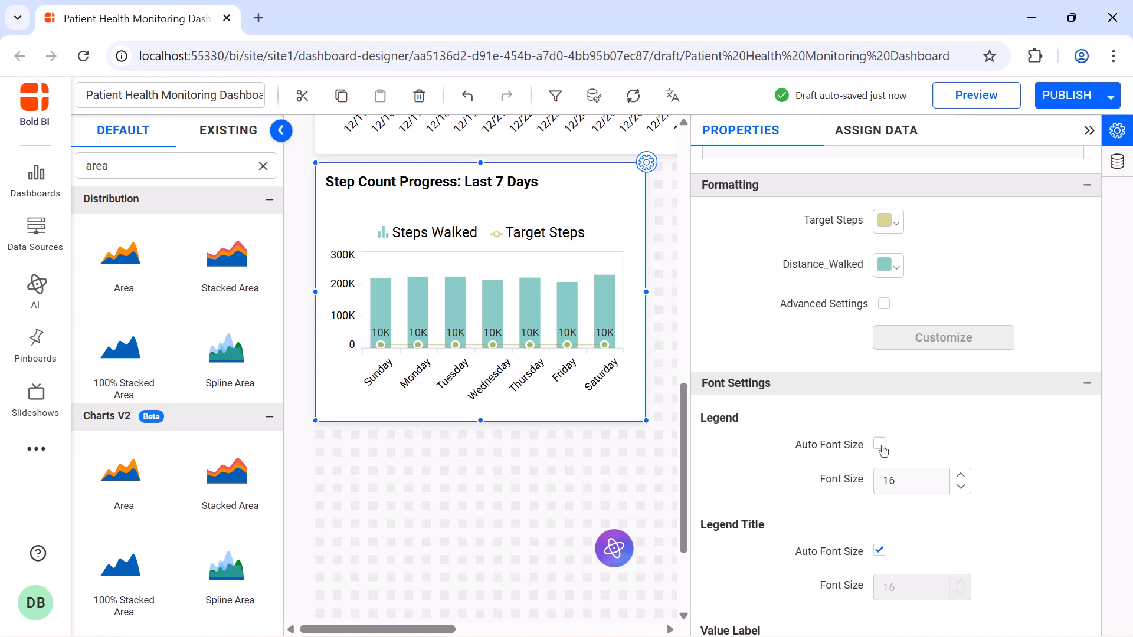
pyautogui.doubleClick(909, 480)
pyautogui.write('12')
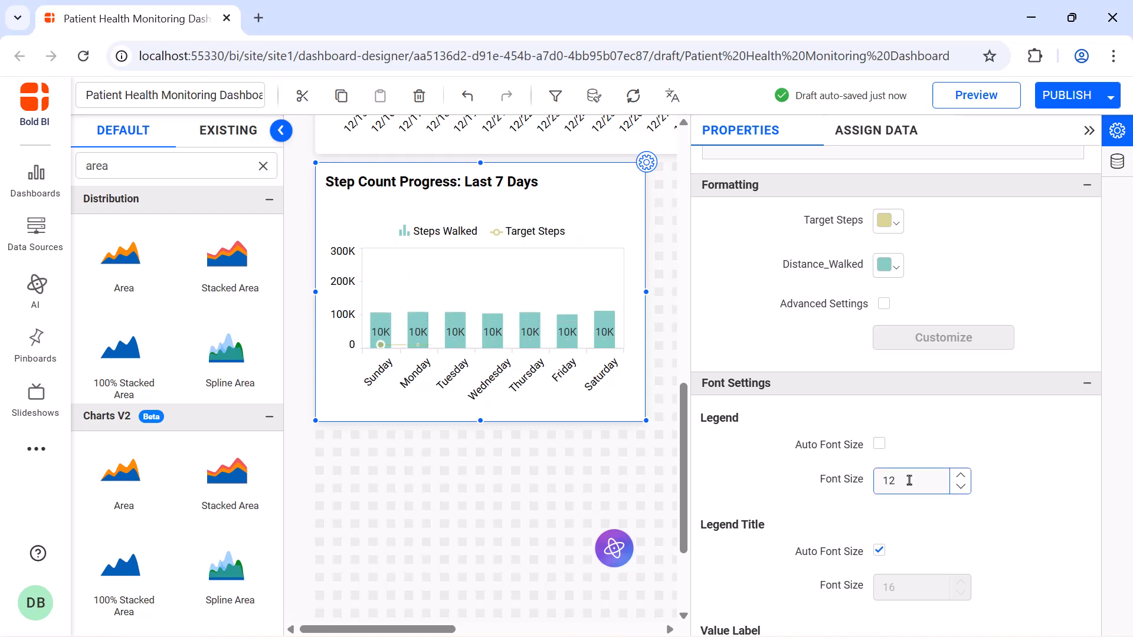
pyautogui.scroll(-15, 880, 302)
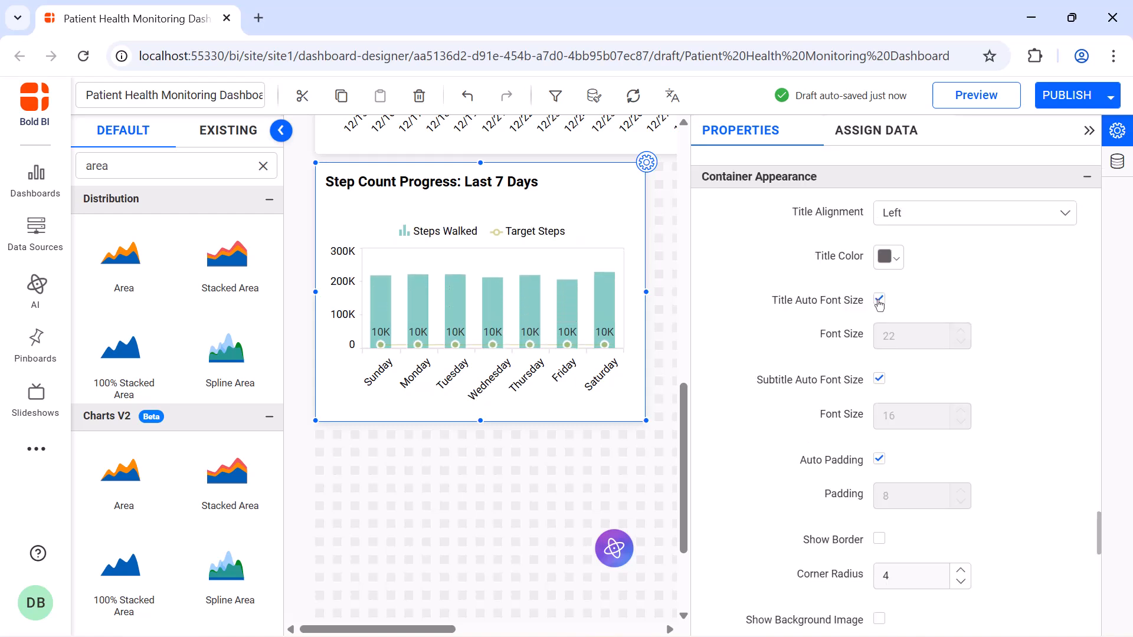
pyautogui.click(879, 302)
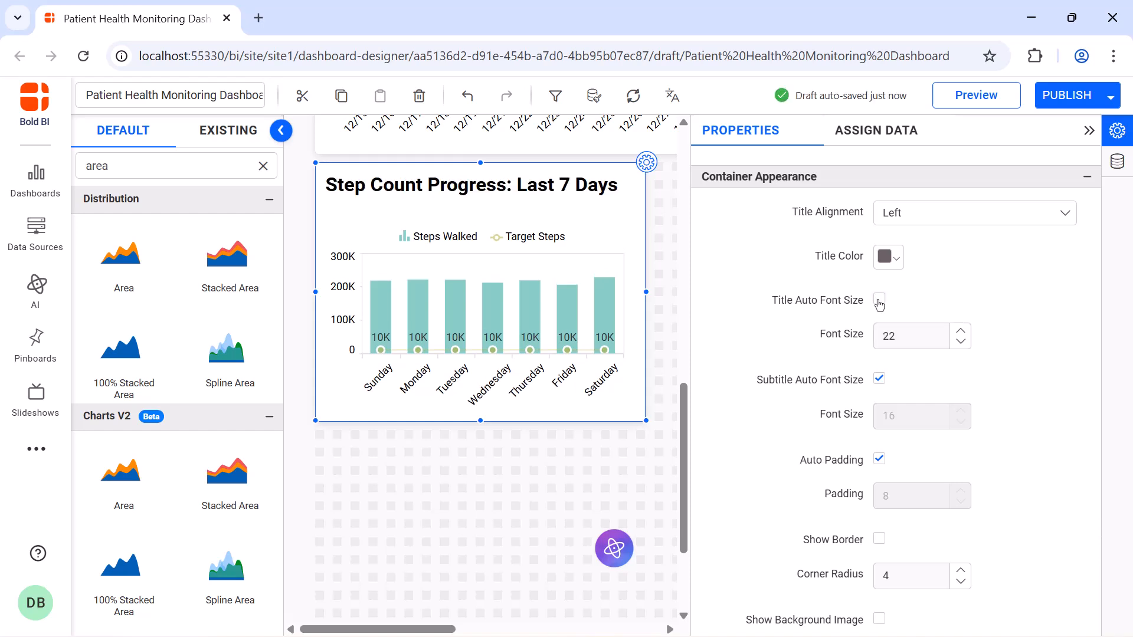
pyautogui.doubleClick(903, 332)
pyautogui.write('16')
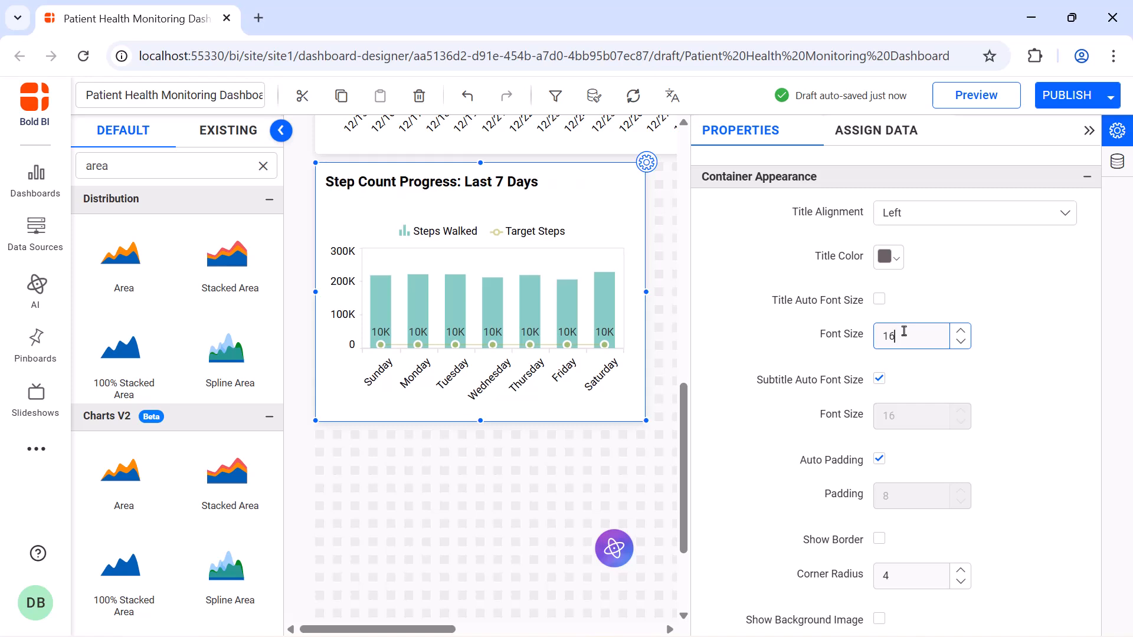
pyautogui.click(1088, 132)
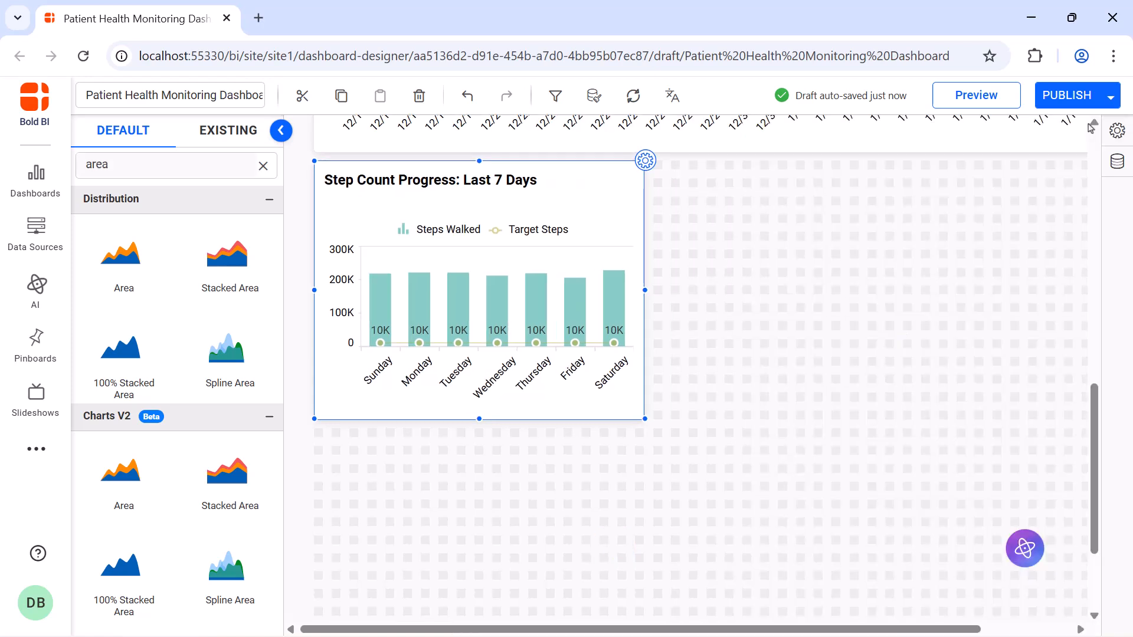
# Add a pie chart beside the step count chart and name it Distribution of Pain Levels.
pyautogui.click(263, 165)
pyautogui.write('pie')
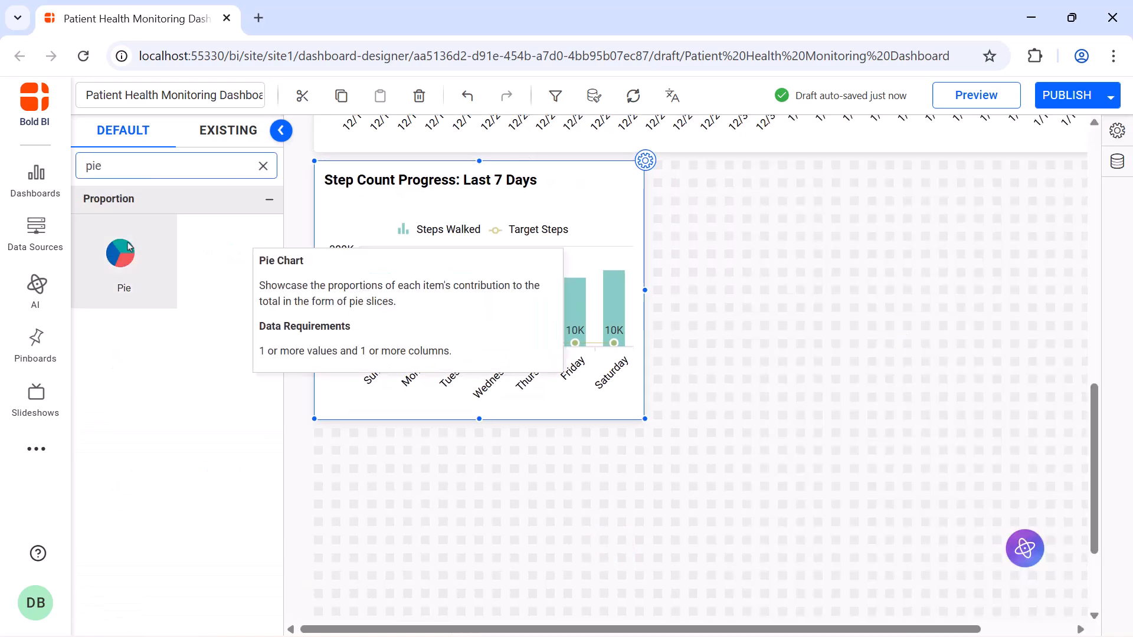
pyautogui.moveTo(120, 254); pyautogui.dragTo(656, 177)
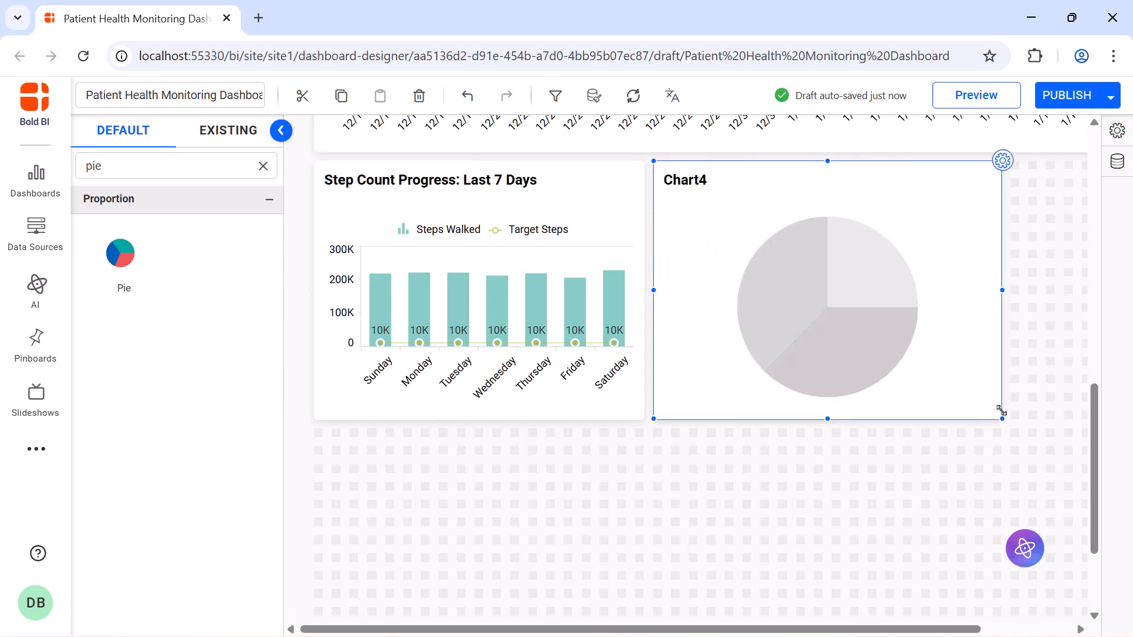
pyautogui.click(1002, 160)
pyautogui.click(995, 183)
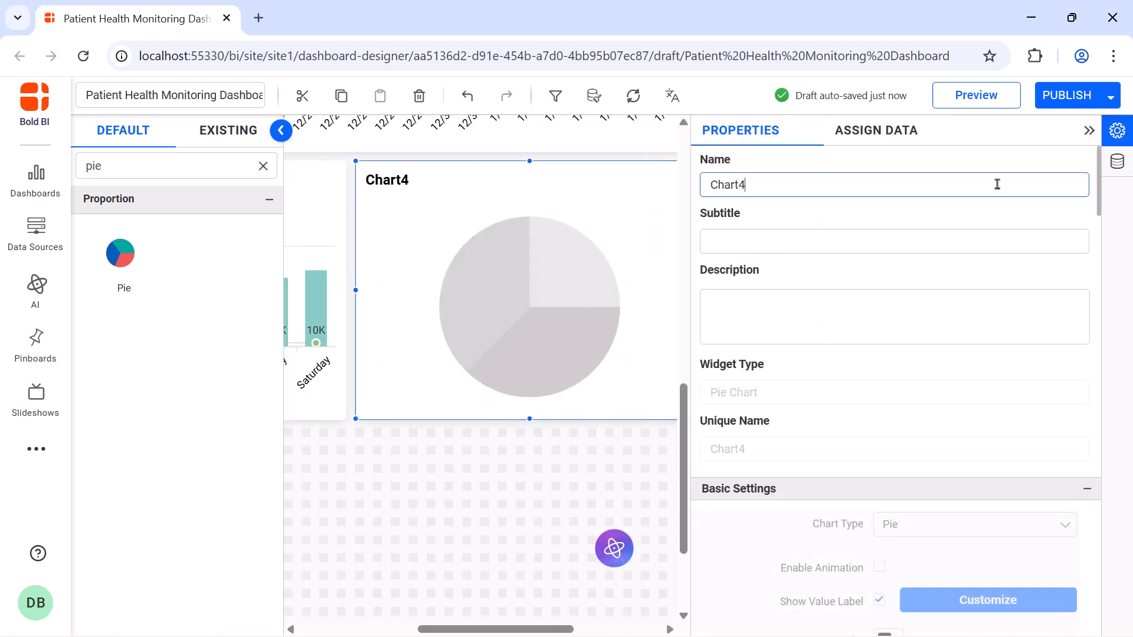
pyautogui.doubleClick(997, 185)
pyautogui.write('Distribution of Pain Levels')
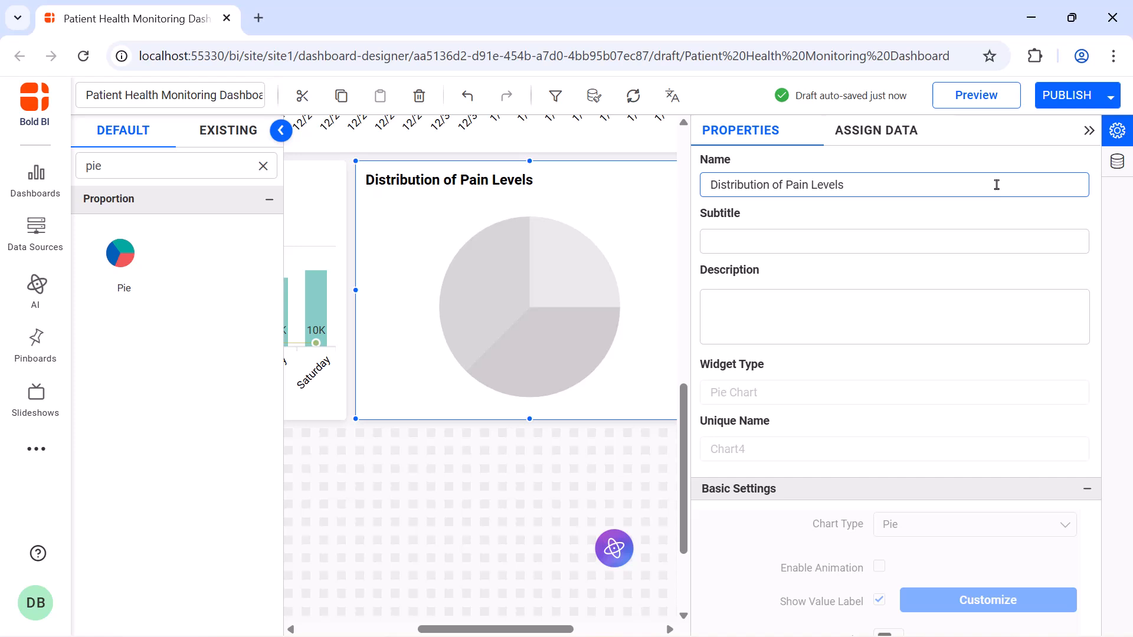
# Create and save an expression named Pain Level Percentage with the formula (SUM([Pain_Level])/SUM([Pain_Assessment]))*100.
pyautogui.click(879, 140)
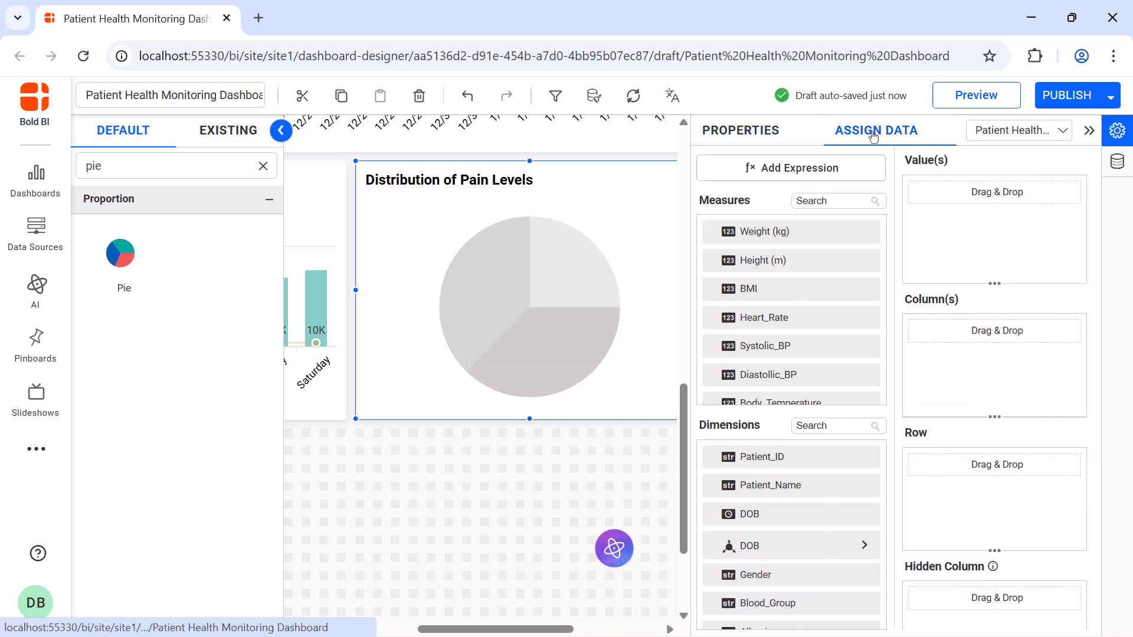
pyautogui.click(852, 163)
pyautogui.click(263, 582)
pyautogui.doubleClick(488, 187)
pyautogui.press('BackSpace')
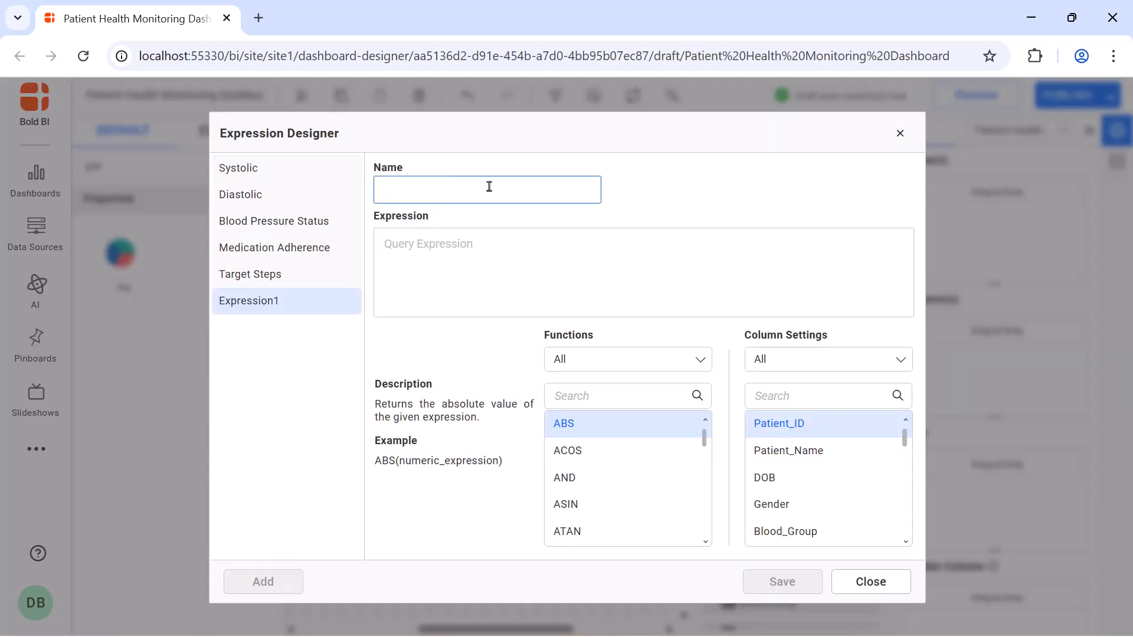
pyautogui.write('Pain Level Percentage')
pyautogui.click(479, 240)
pyautogui.write('(SUM([Pain_Level])/SUM([Pain_Assessment]))*100')
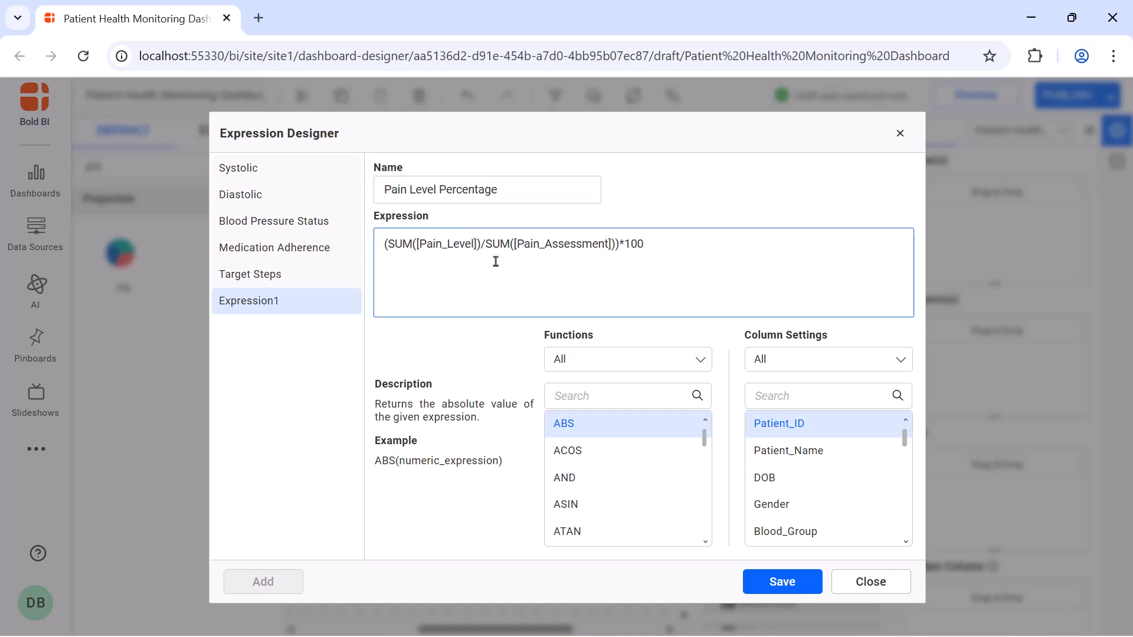
pyautogui.click(767, 582)
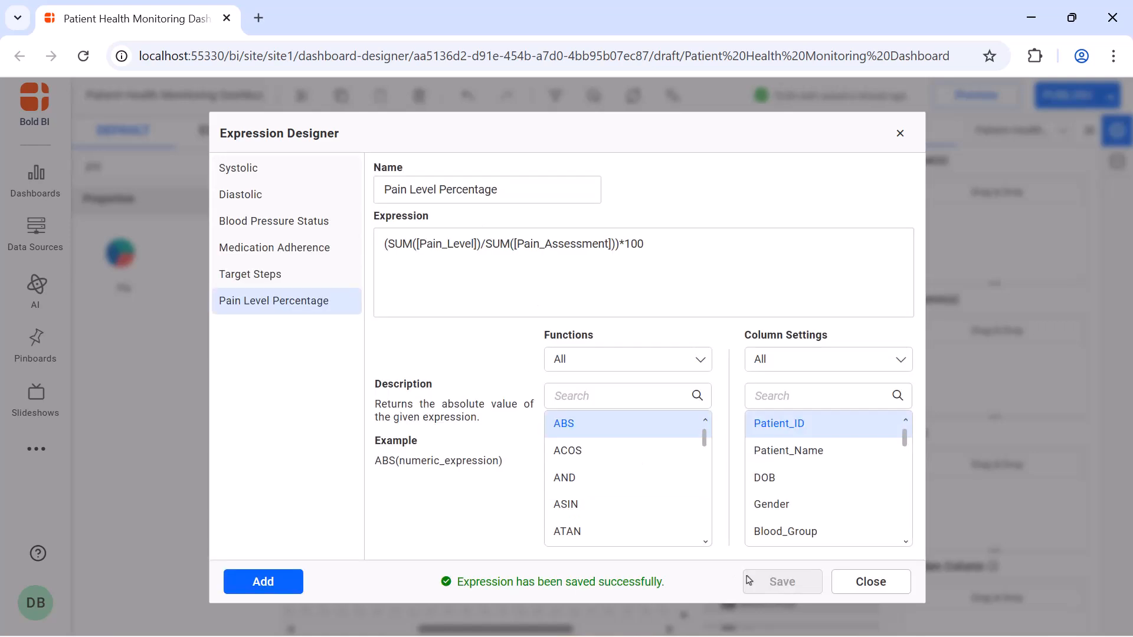
# Create and save an expression named Pain Level with the formula IF([Pain_Level]=1,'Mild', IF([Pain_Level]>1 AND [Pain_Level]<5,'Moderate','Severe')).
pyautogui.click(288, 584)
pyautogui.doubleClick(535, 196)
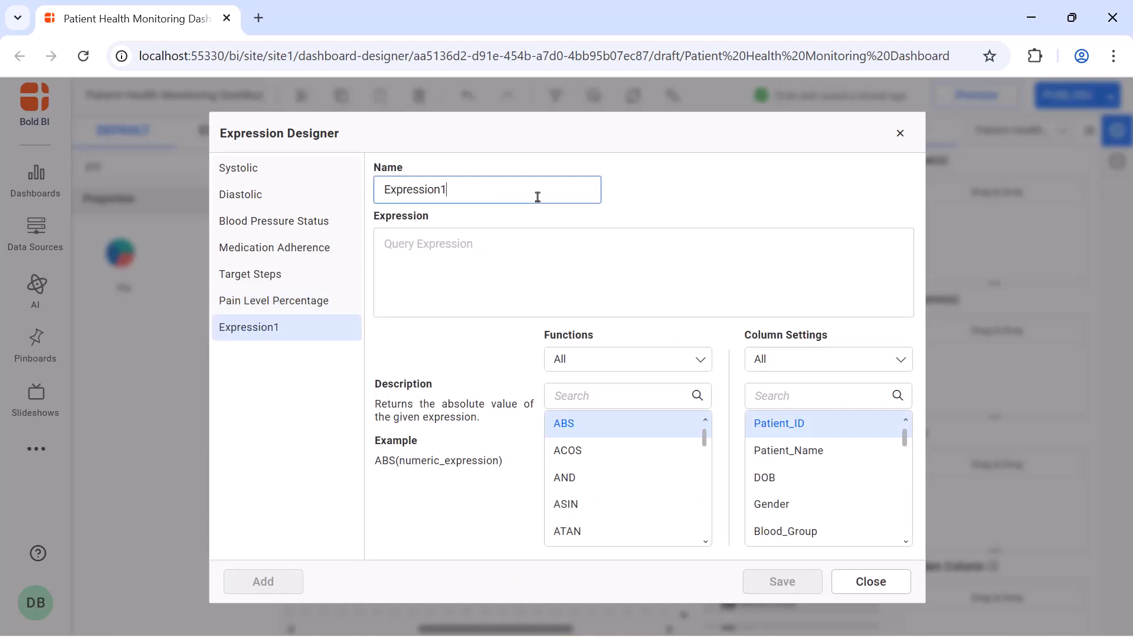
pyautogui.write('Pain Level')
pyautogui.click(531, 239)
pyautogui.write("IF([Pain_Level]=1,'Mild', IF([Pain_Level]>1 AND [Pain_Level]<5,'Moderate','Severe'))")
pyautogui.click(781, 580)
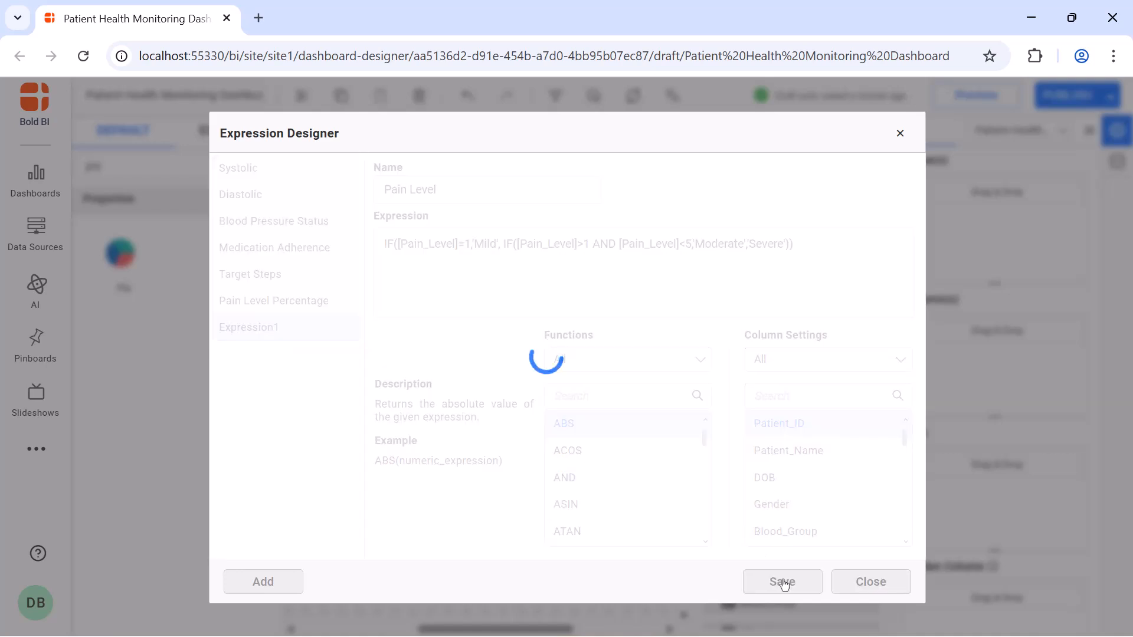
pyautogui.click(899, 134)
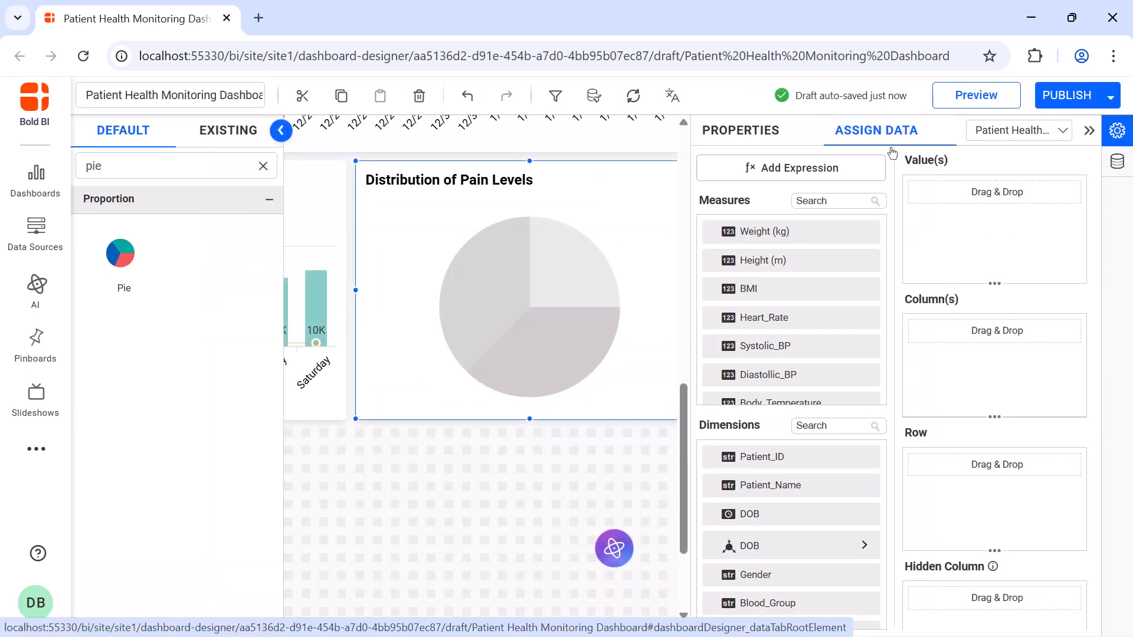
# Assign Pain Level Percentage as the pie chart's value and Pain Level as its column.
pyautogui.click(868, 198)
pyautogui.write('pain')
pyautogui.moveTo(831, 288); pyautogui.dragTo(924, 248)
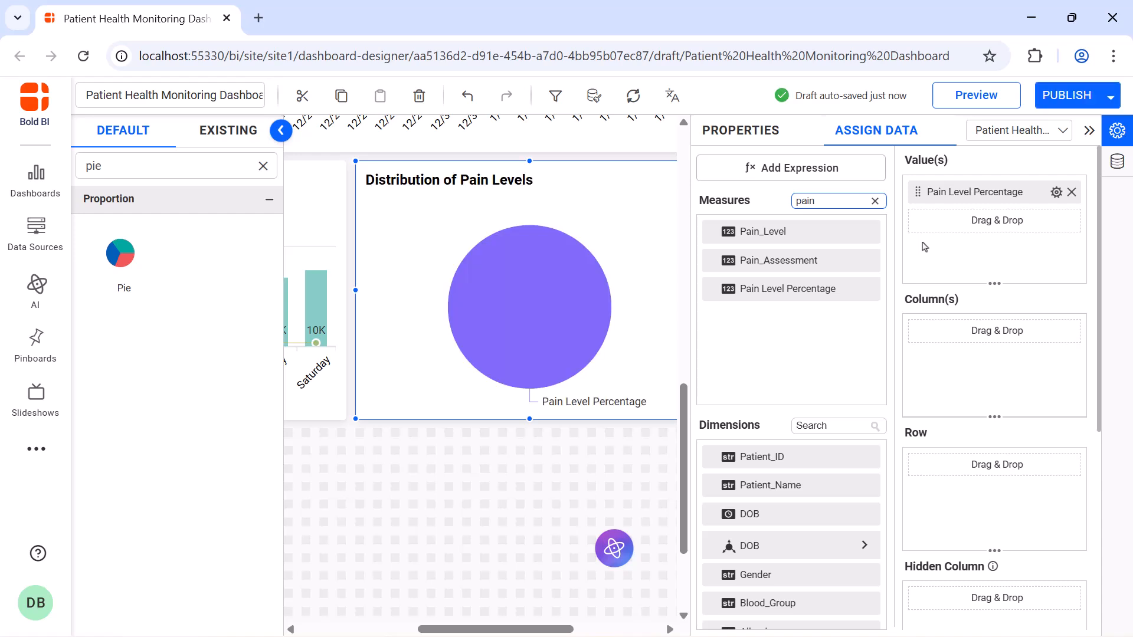
pyautogui.click(875, 200)
pyautogui.click(855, 424)
pyautogui.write('pai')
pyautogui.moveTo(848, 458); pyautogui.dragTo(912, 381)
# Enable animation on the pie chart and set its data labels to Percentage.
pyautogui.click(758, 140)
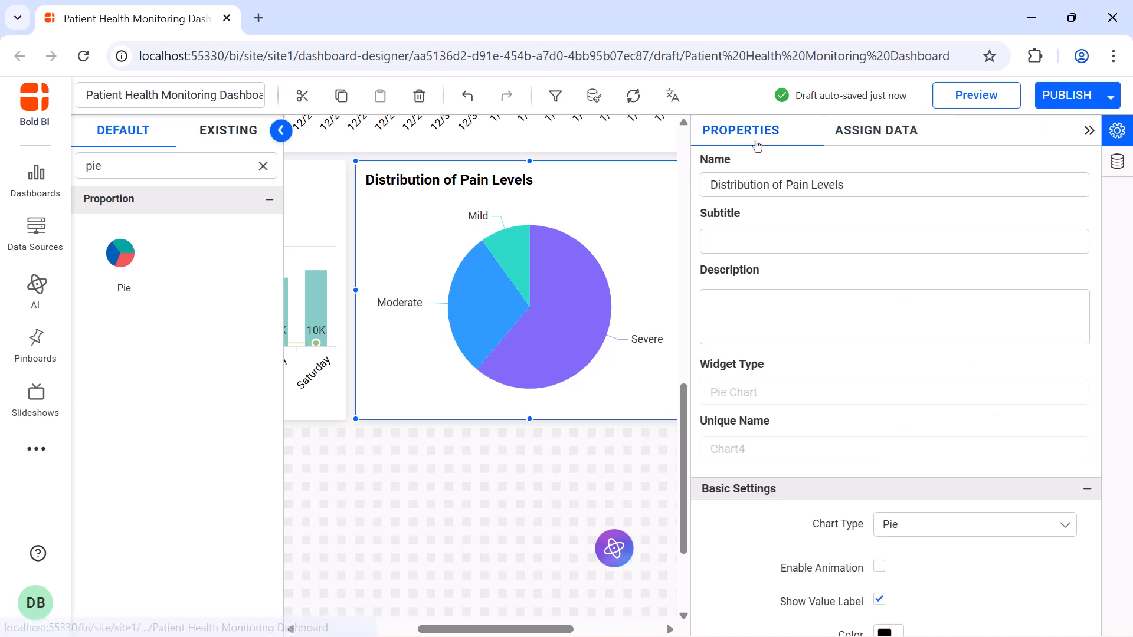
pyautogui.scroll(-5, 879, 269)
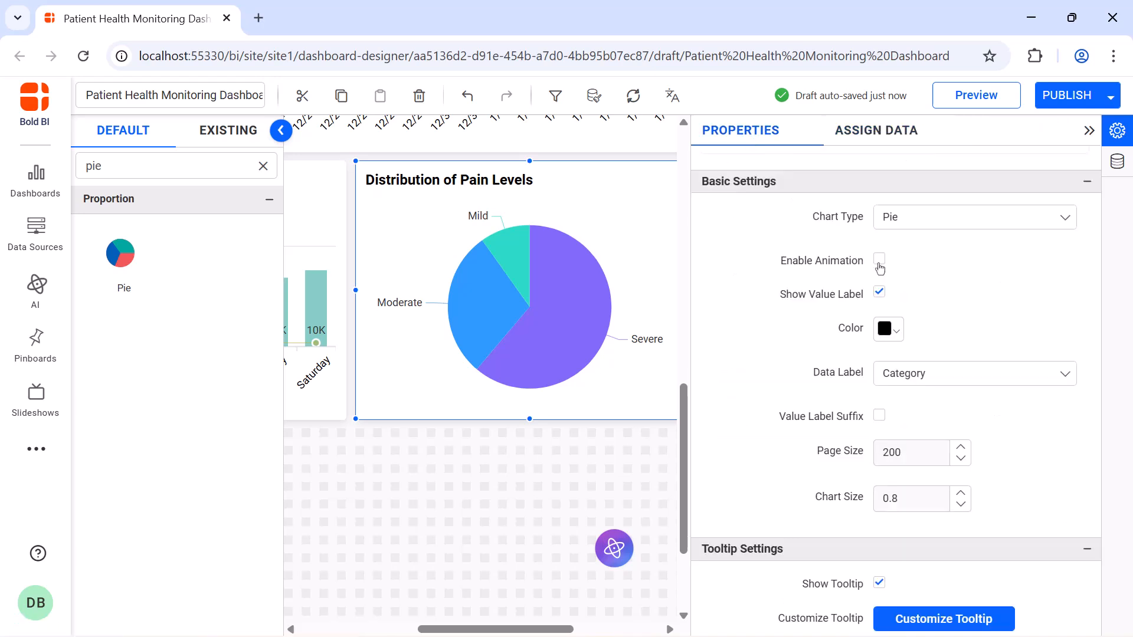
pyautogui.click(879, 265)
pyautogui.click(928, 372)
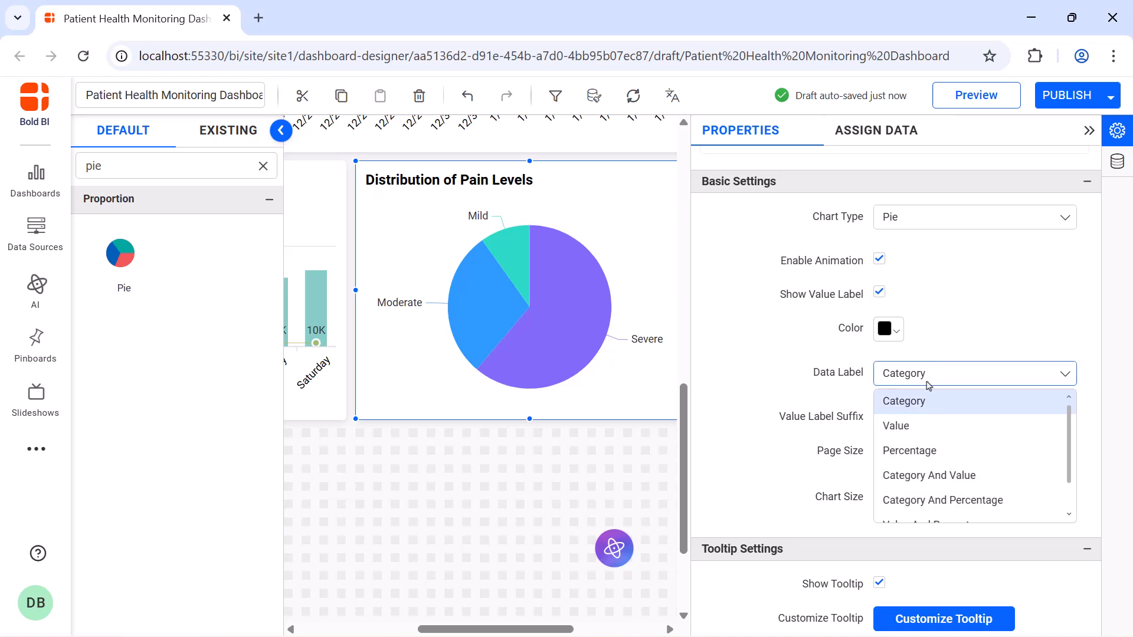
pyautogui.click(930, 449)
# Show the pie chart's legend without interactivity, positioned at Top with the Series Type shape.
pyautogui.scroll(-6, 930, 448)
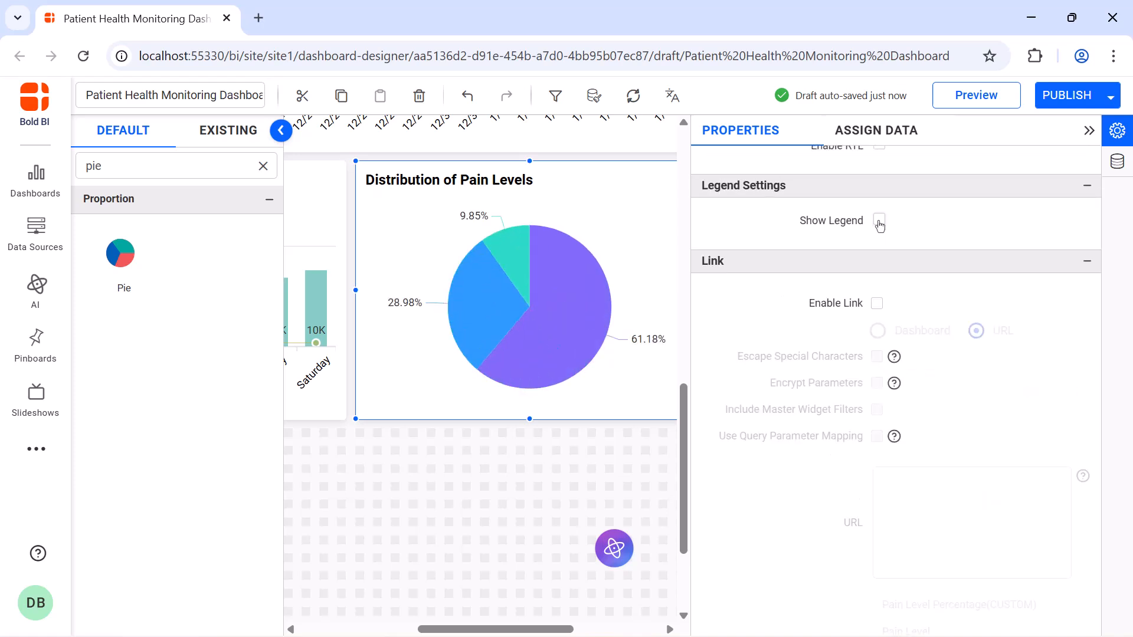
pyautogui.click(879, 222)
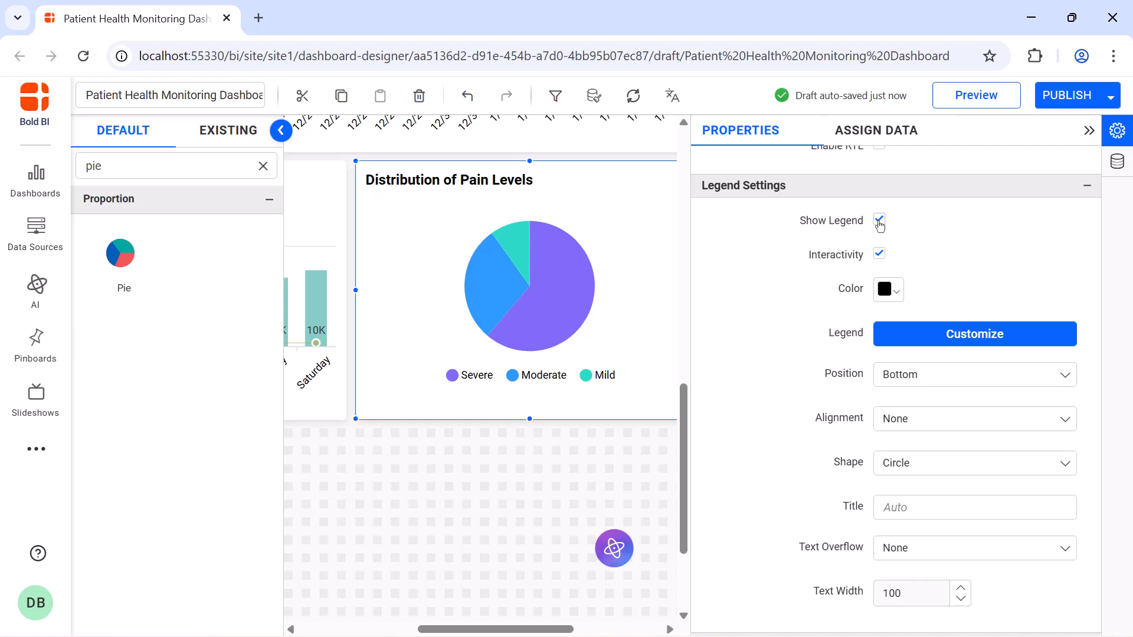
pyautogui.click(878, 254)
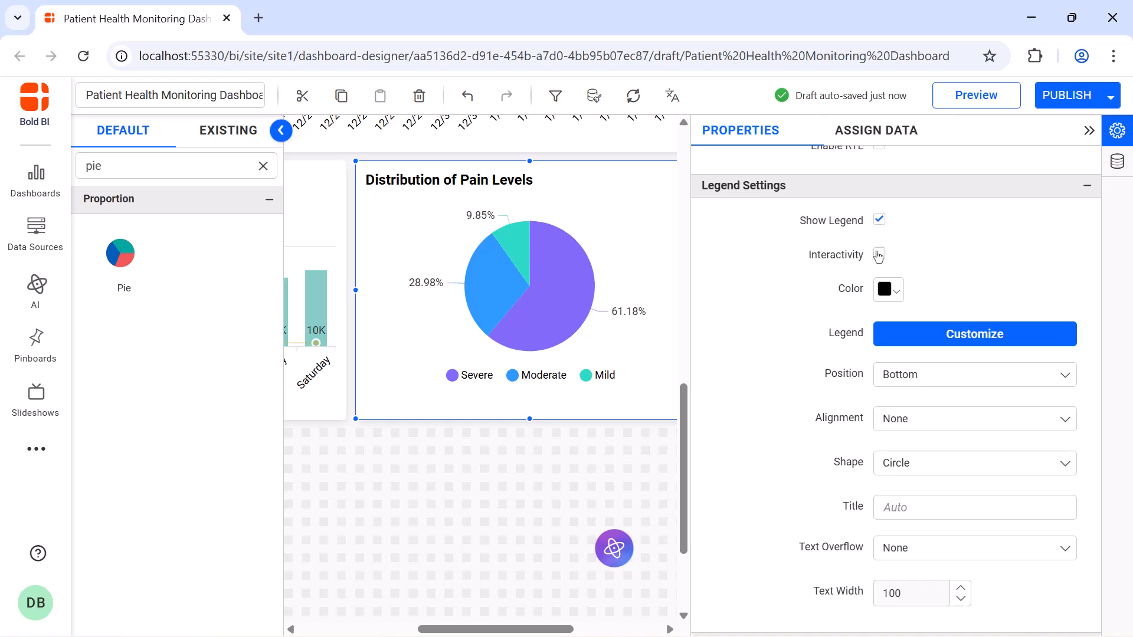
pyautogui.click(953, 382)
pyautogui.click(953, 399)
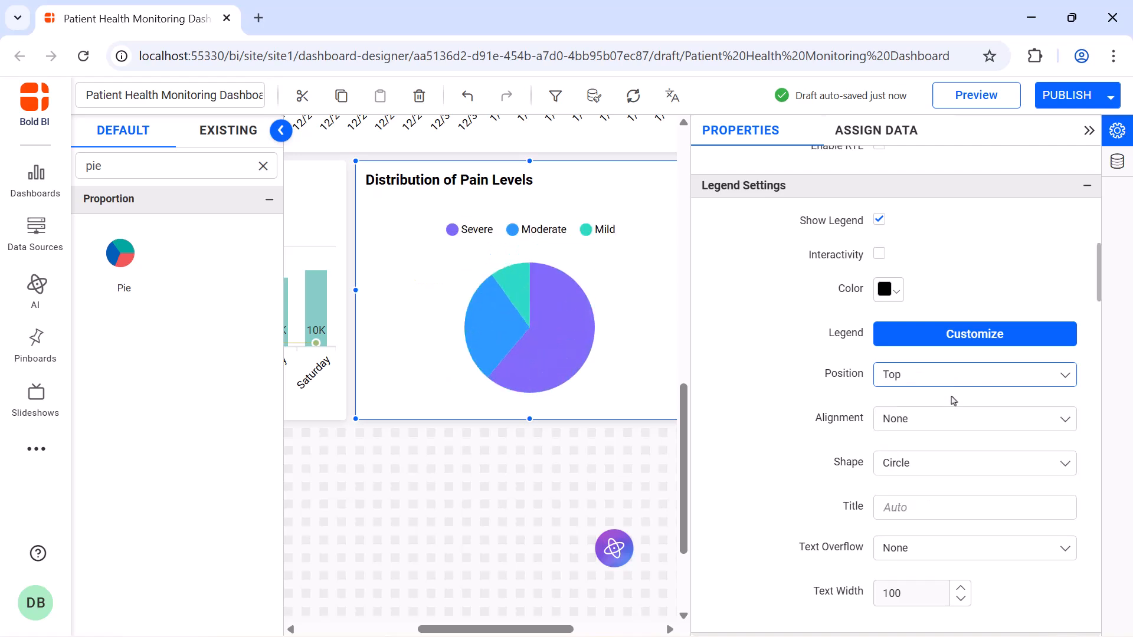
pyautogui.click(953, 471)
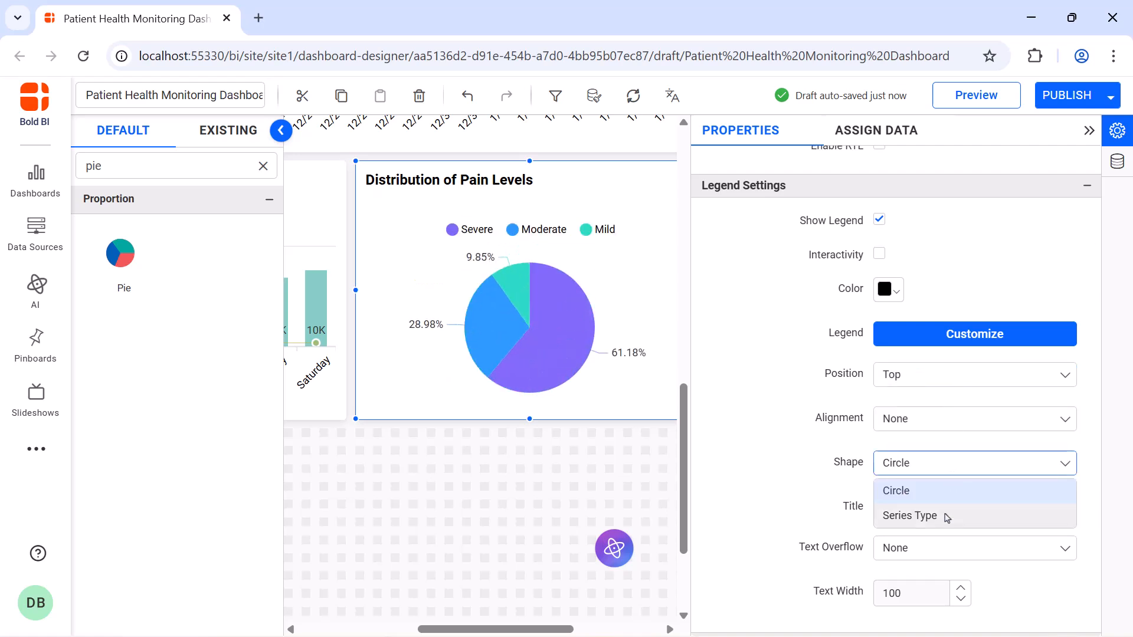
pyautogui.click(946, 516)
# Turn off automatic font sizing for the pie chart's legend and title, setting the legend to 12 and the title to 16.
pyautogui.scroll(-10, 946, 516)
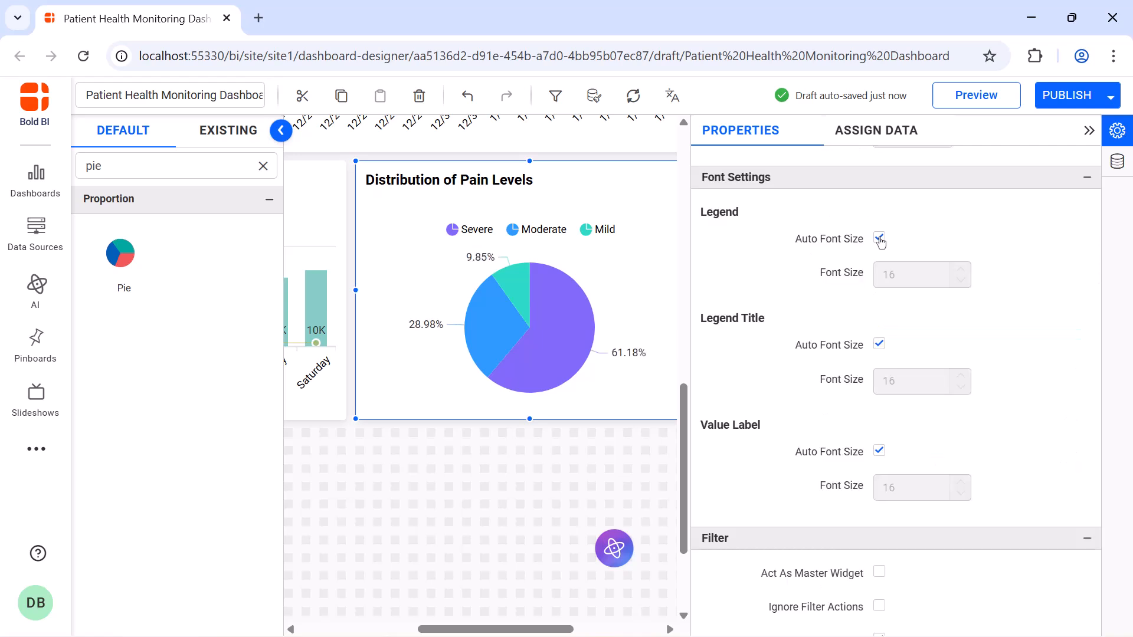
pyautogui.click(879, 239)
pyautogui.doubleClick(911, 273)
pyautogui.write('12')
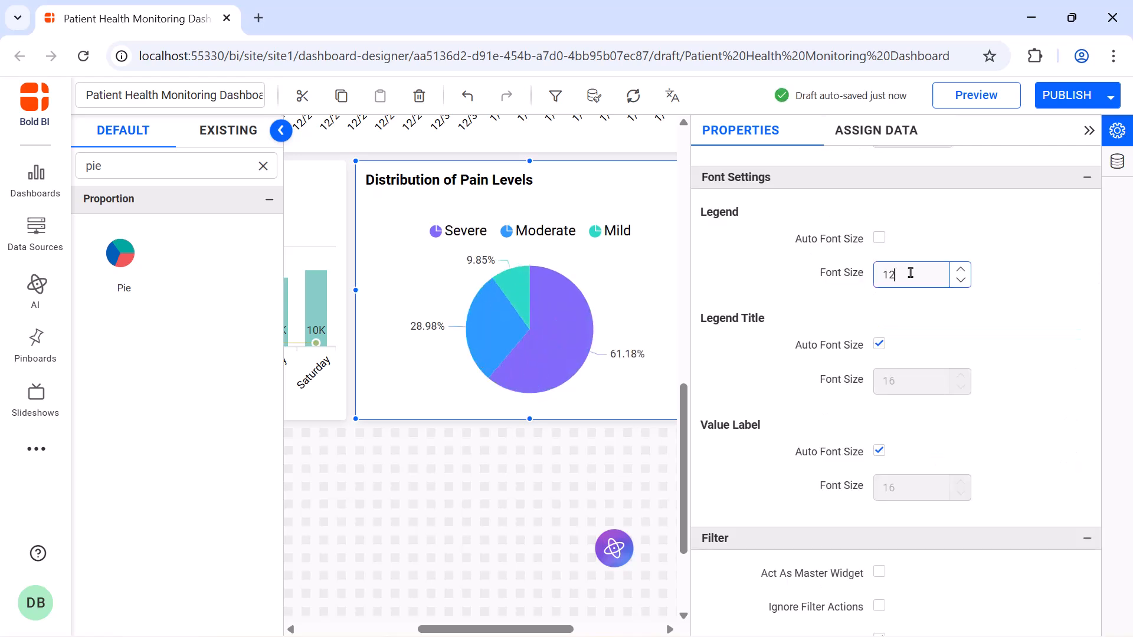
pyautogui.scroll(-8, 879, 298)
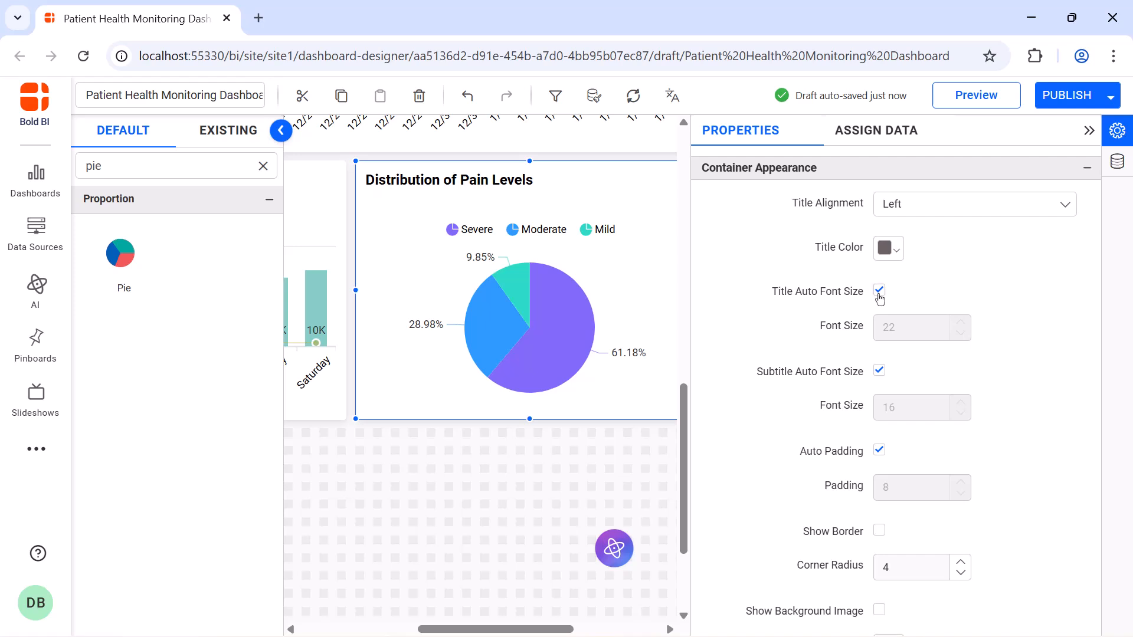
pyautogui.click(879, 290)
pyautogui.doubleClick(910, 324)
pyautogui.write('16')
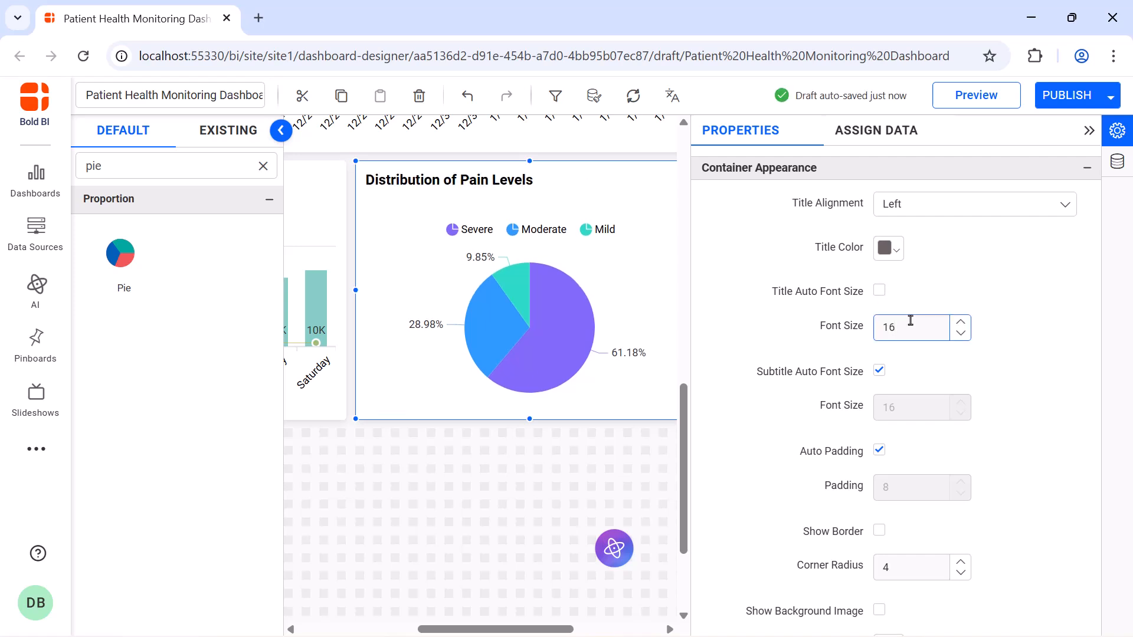
pyautogui.click(1089, 130)
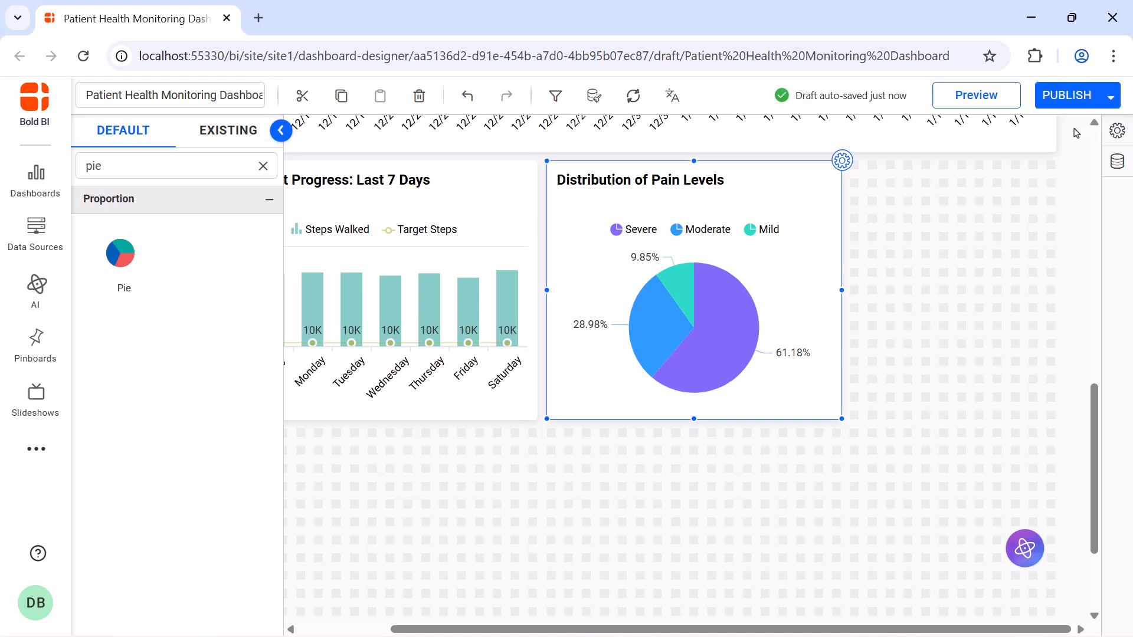
# Add a radial gauge beside the pain levels pie chart and resize it to match the pie chart's height.
pyautogui.click(264, 165)
pyautogui.write('rad')
pyautogui.moveTo(121, 373); pyautogui.dragTo(849, 177)
pyautogui.moveTo(951, 218); pyautogui.dragTo(1056, 419)
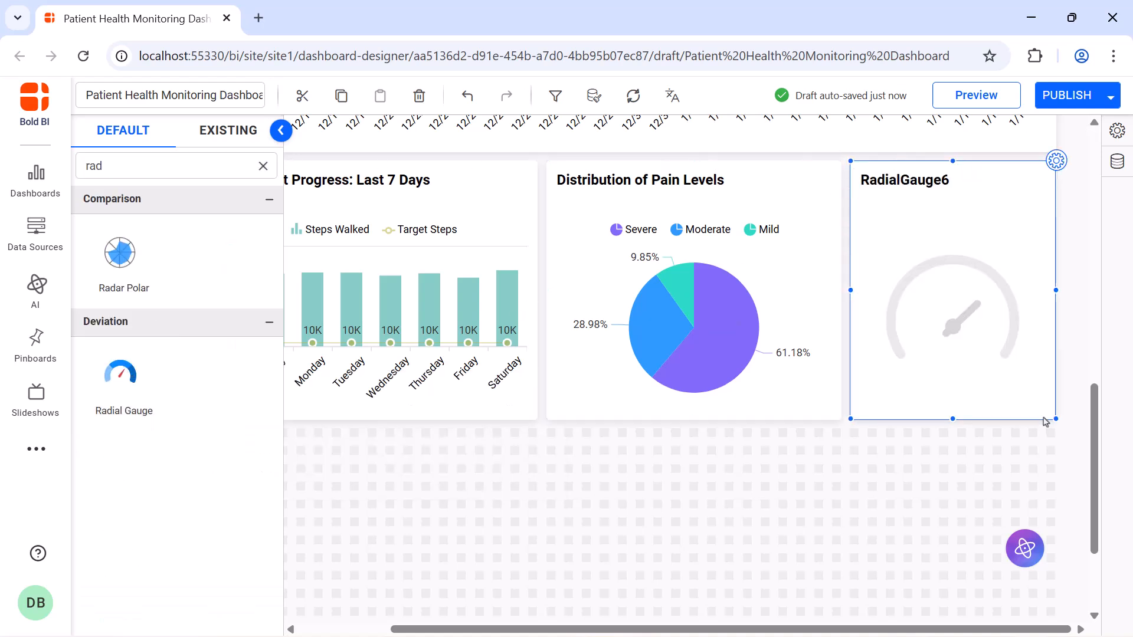
# Name the new radial gauge Readmission Rate.
pyautogui.click(1056, 161)
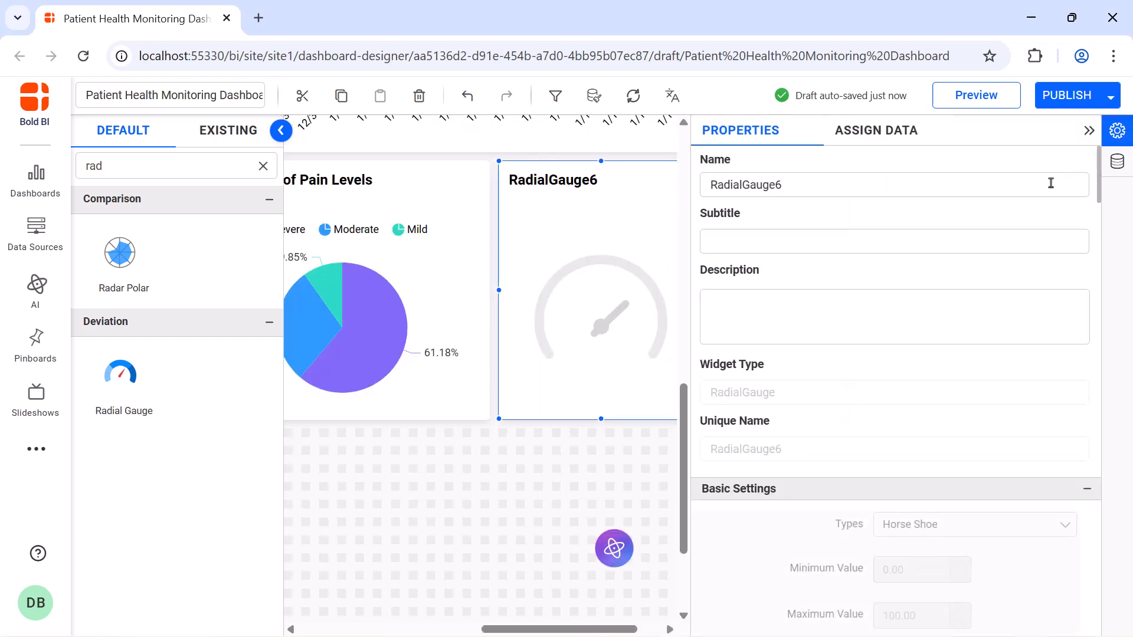
pyautogui.click(1050, 183)
pyautogui.hotkey('ctrl', 'a')
pyautogui.press('BackSpace')
pyautogui.write('Readmission Rate')
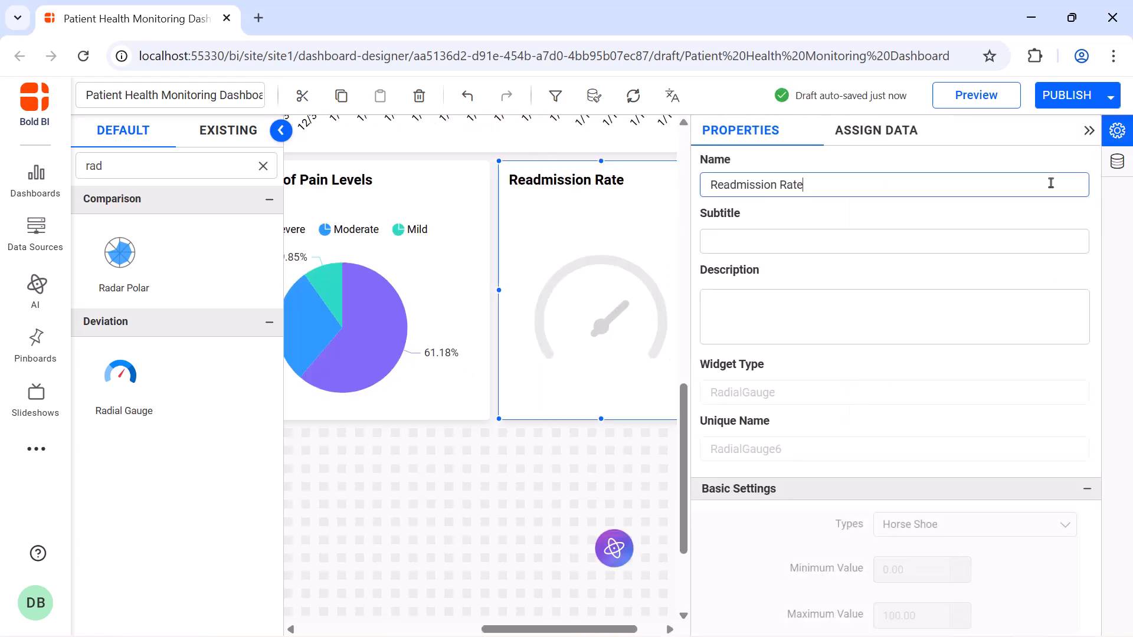
# Assign the Hospital_Readmissions measure as the Readmission Rate gauge's actual value.
pyautogui.click(876, 130)
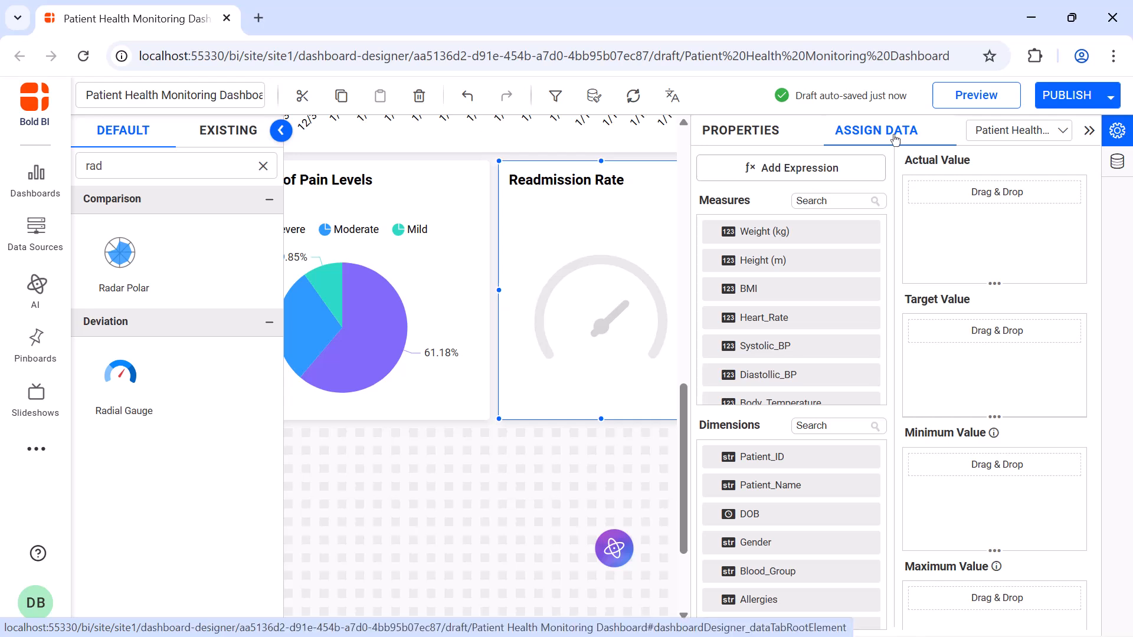
pyautogui.click(861, 199)
pyautogui.write('hos')
pyautogui.moveTo(849, 232); pyautogui.dragTo(926, 231)
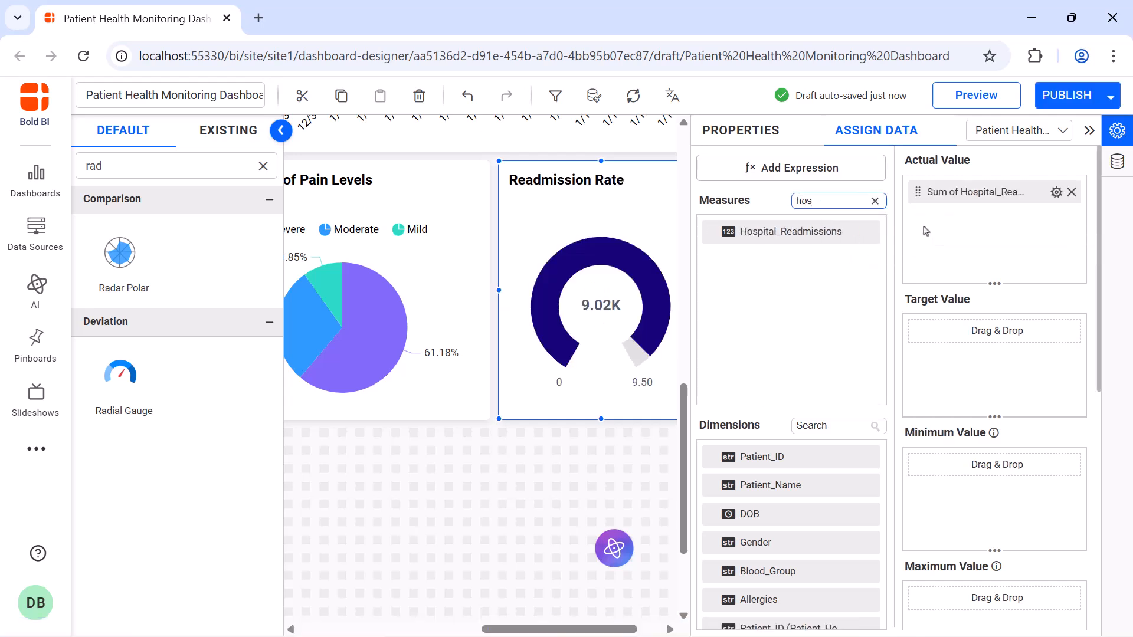
# Aggregate the Readmission Rate gauge's Hospital_Readmissions value as Avg and give its number format a % suffix.
pyautogui.click(1056, 191)
pyautogui.click(1065, 300)
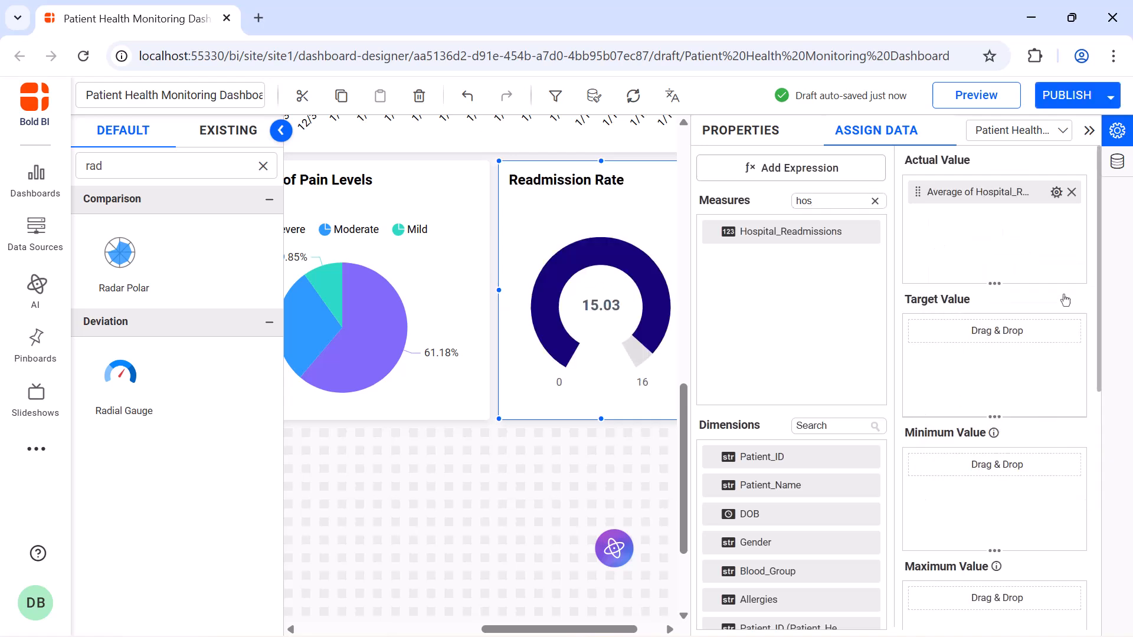
pyautogui.click(1056, 192)
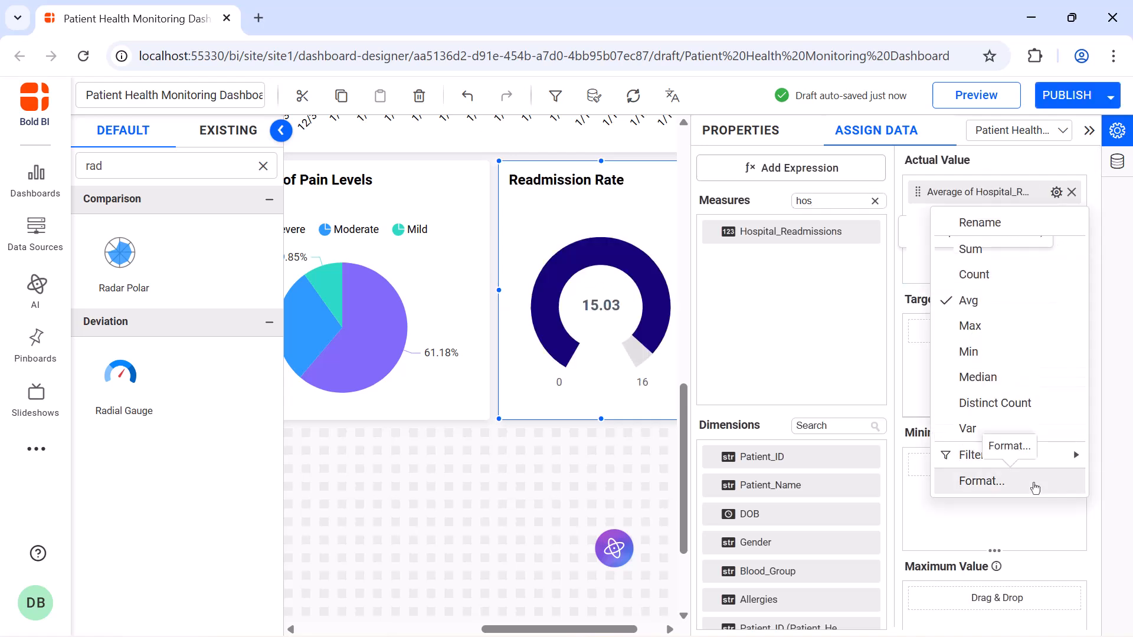
pyautogui.click(1032, 481)
pyautogui.click(608, 505)
pyautogui.write('%')
pyautogui.click(657, 531)
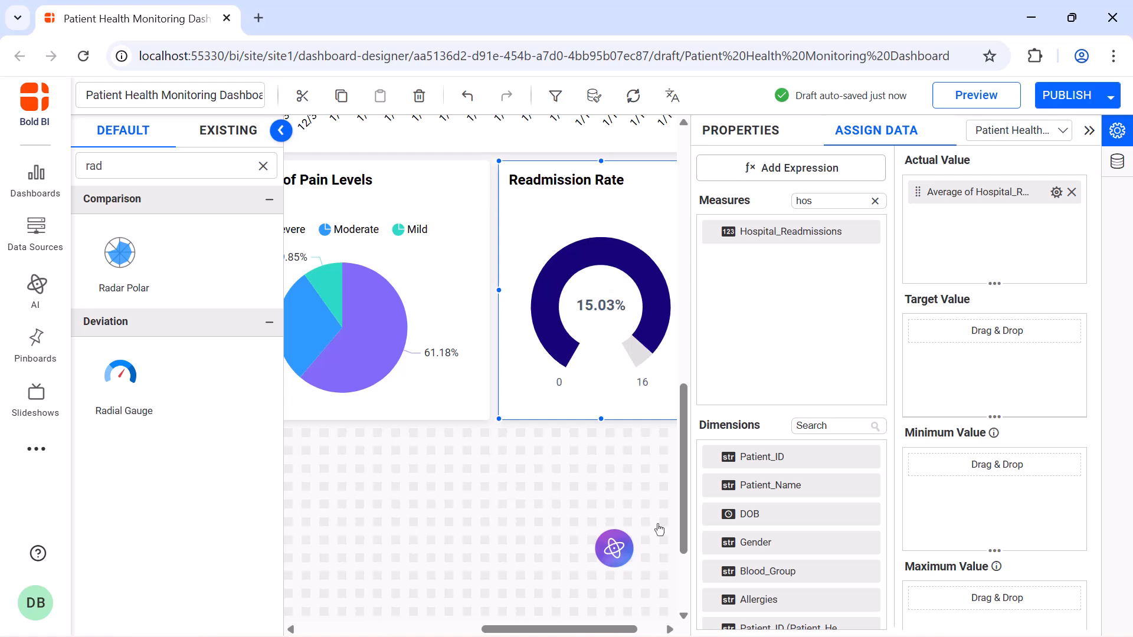
# Change the Readmission Rate gauge to a half-circle needle type with a maximum of 100, and close its settings.
pyautogui.click(749, 133)
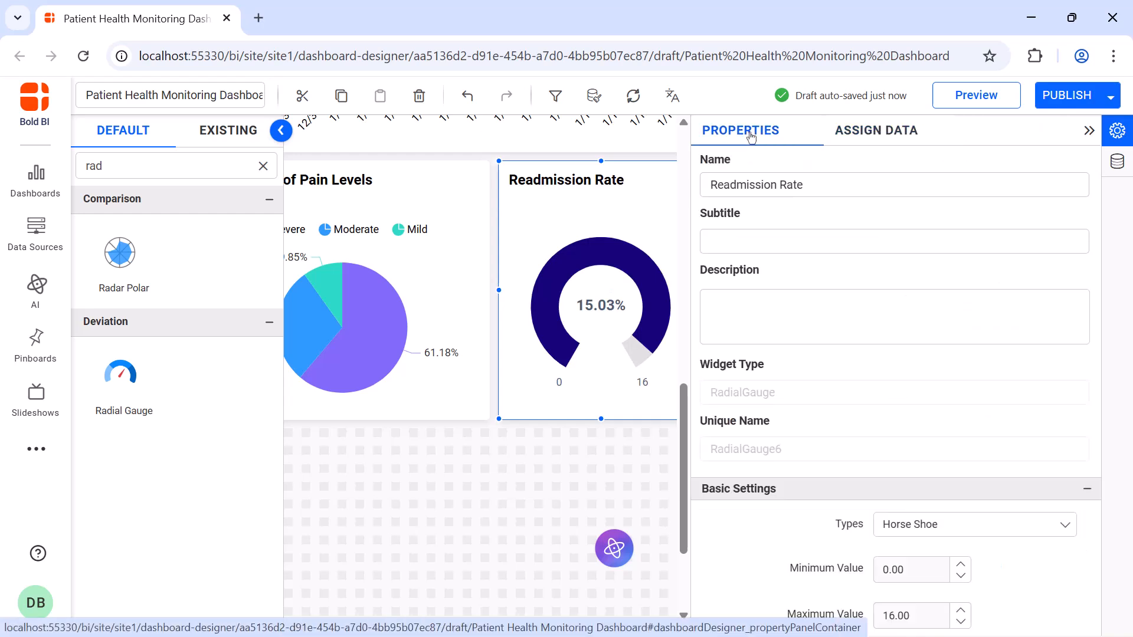
pyautogui.click(1089, 130)
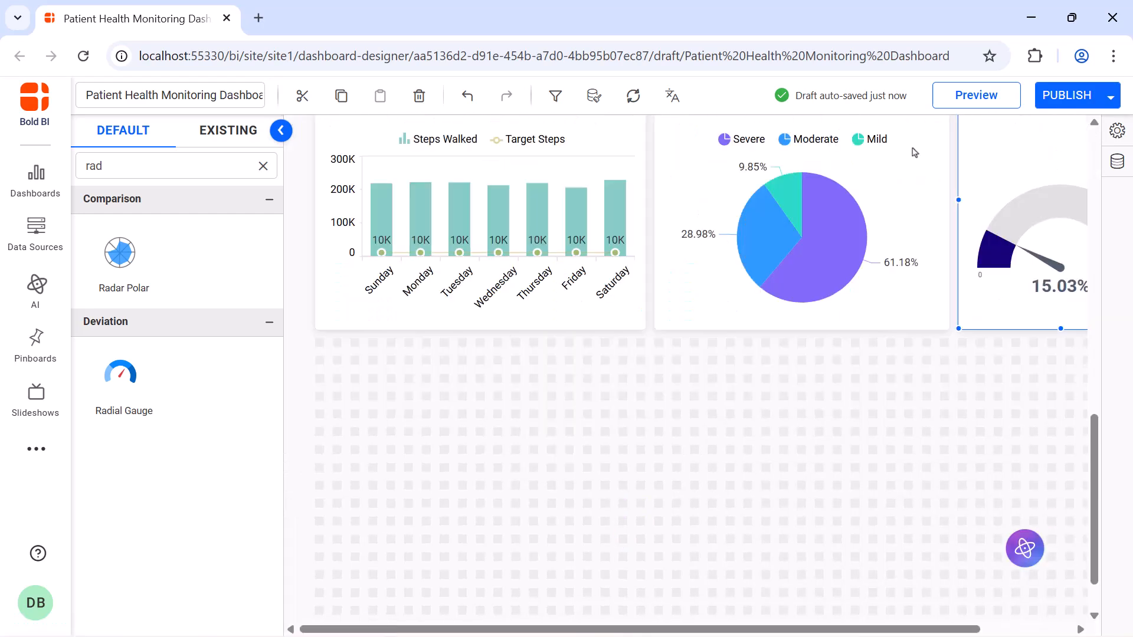
# Add a grid widget below the steps chart and stretch it across the row to the Readmission Rate gauge's outer edge.
pyautogui.click(263, 166)
pyautogui.write('grid')
pyautogui.moveTo(137, 255); pyautogui.dragTo(366, 396)
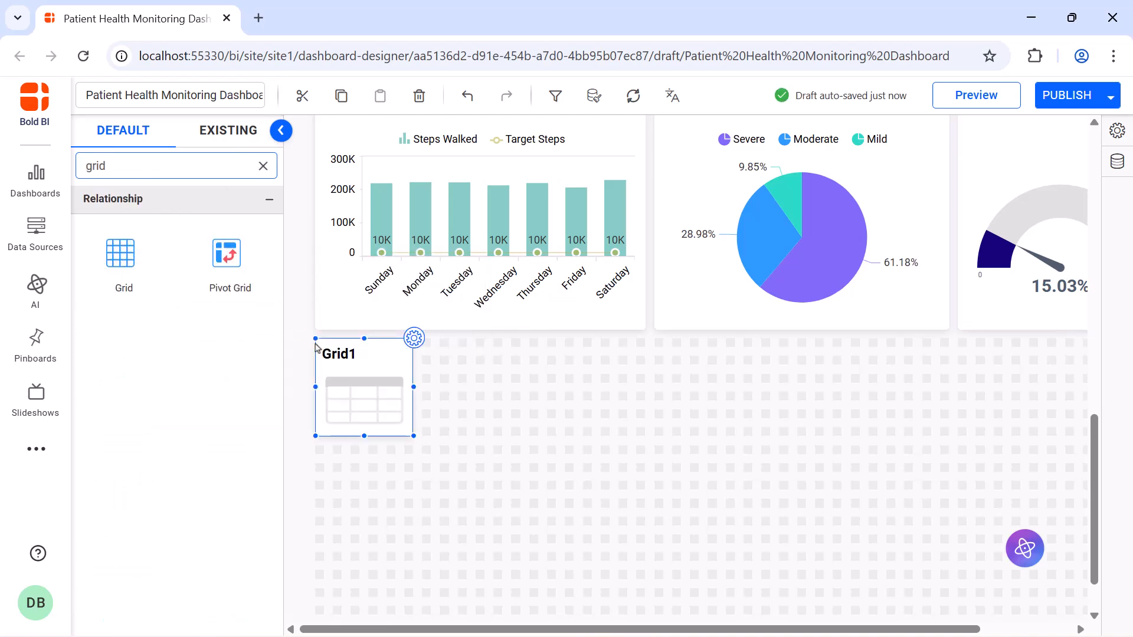
pyautogui.moveTo(417, 455); pyautogui.dragTo(1064, 532)
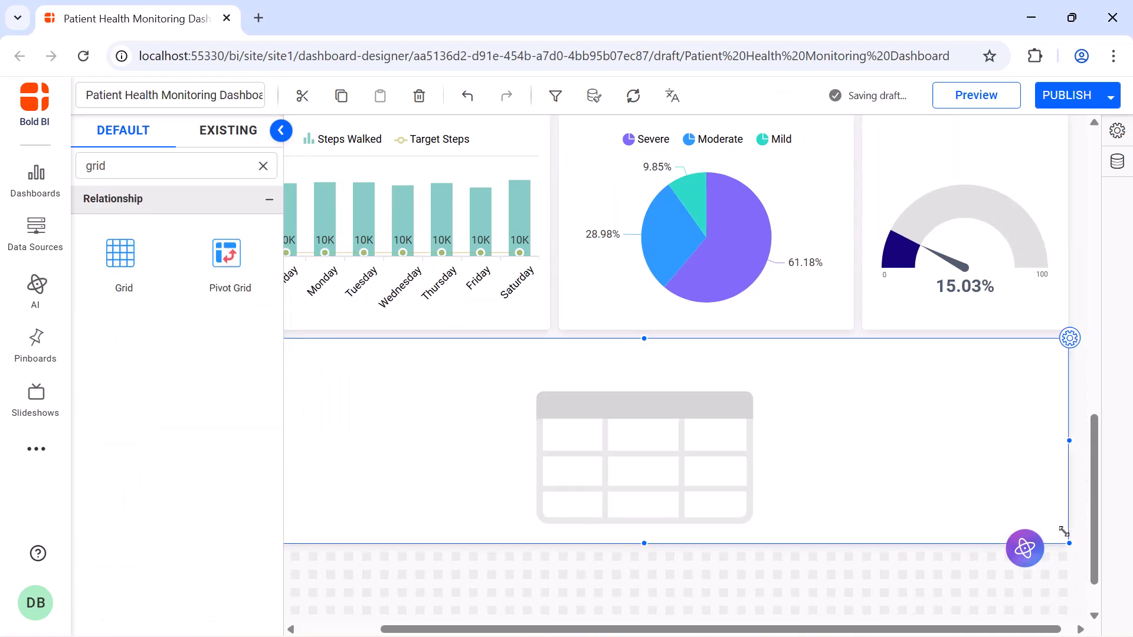
# Name the new grid Patient Health Summary Details.
pyautogui.click(1068, 343)
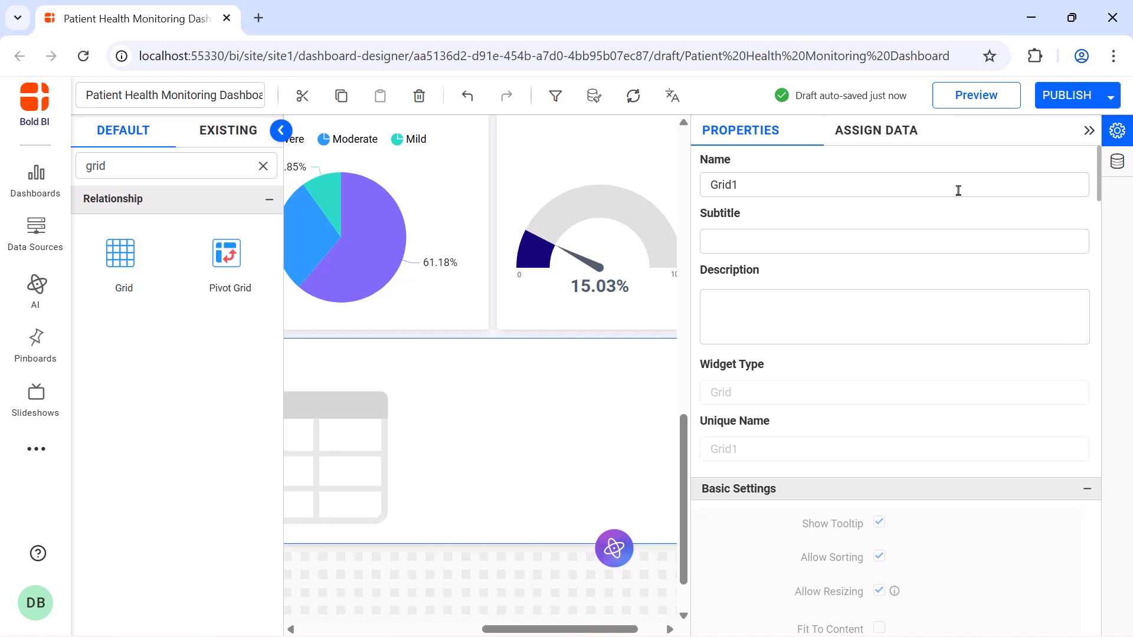
pyautogui.click(958, 190)
pyautogui.hotkey('ctrl', 'a')
pyautogui.press('BackSpace')
pyautogui.write('Patient Health Summary Details')
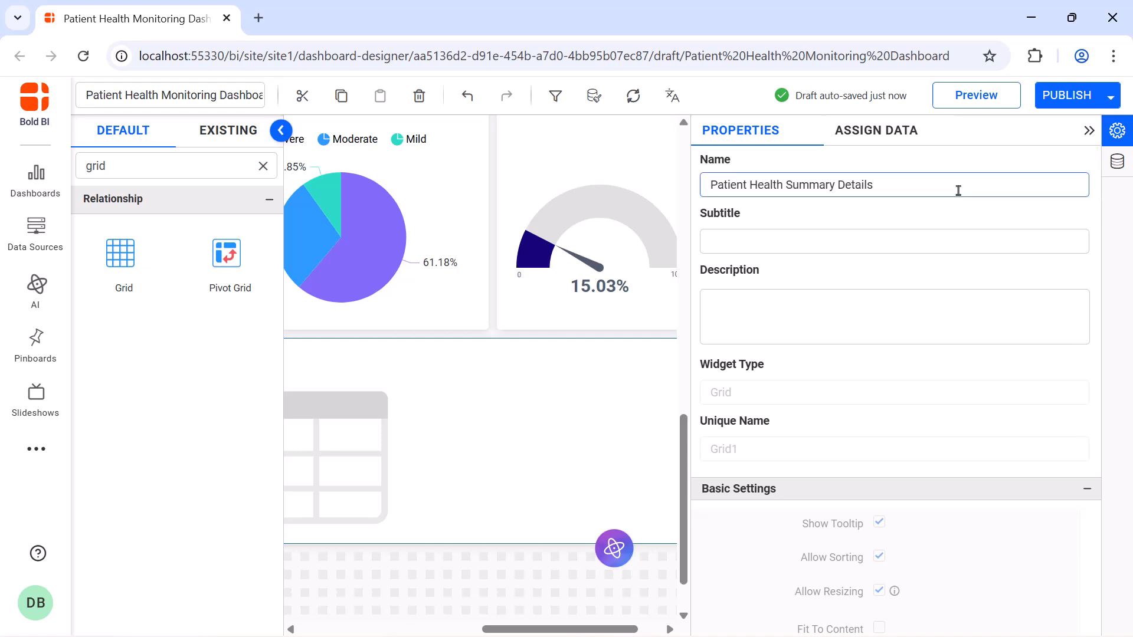
# Assign the Patient_ID, Patient_Name and Gender dimensions as the grid's columns.
pyautogui.click(876, 130)
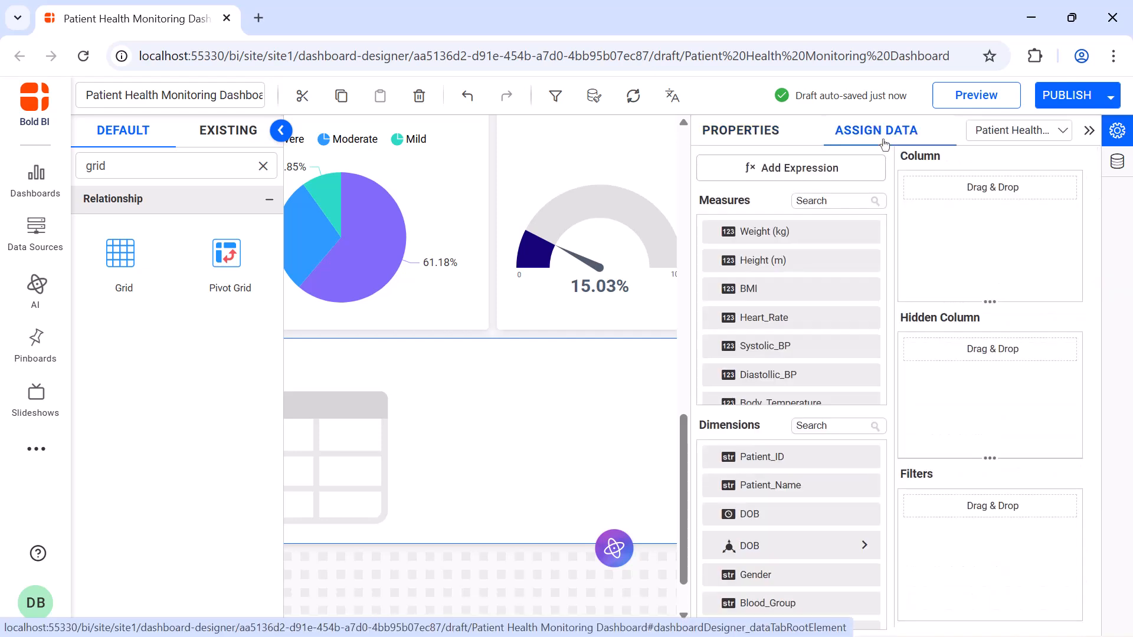
pyautogui.moveTo(793, 456); pyautogui.dragTo(929, 231)
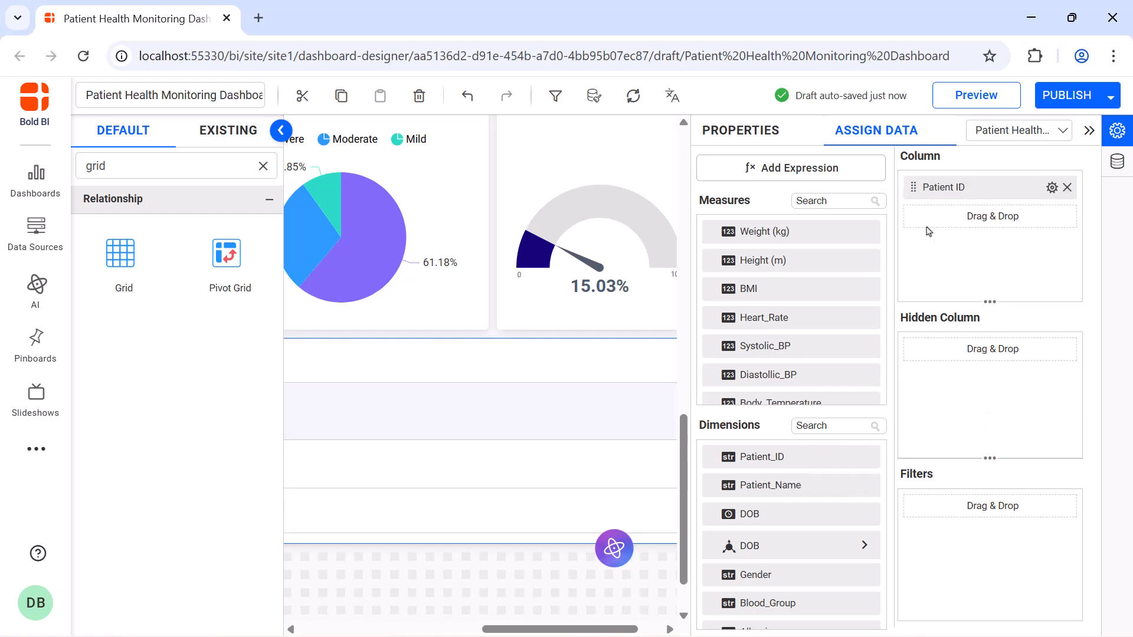
pyautogui.moveTo(823, 484); pyautogui.dragTo(938, 284)
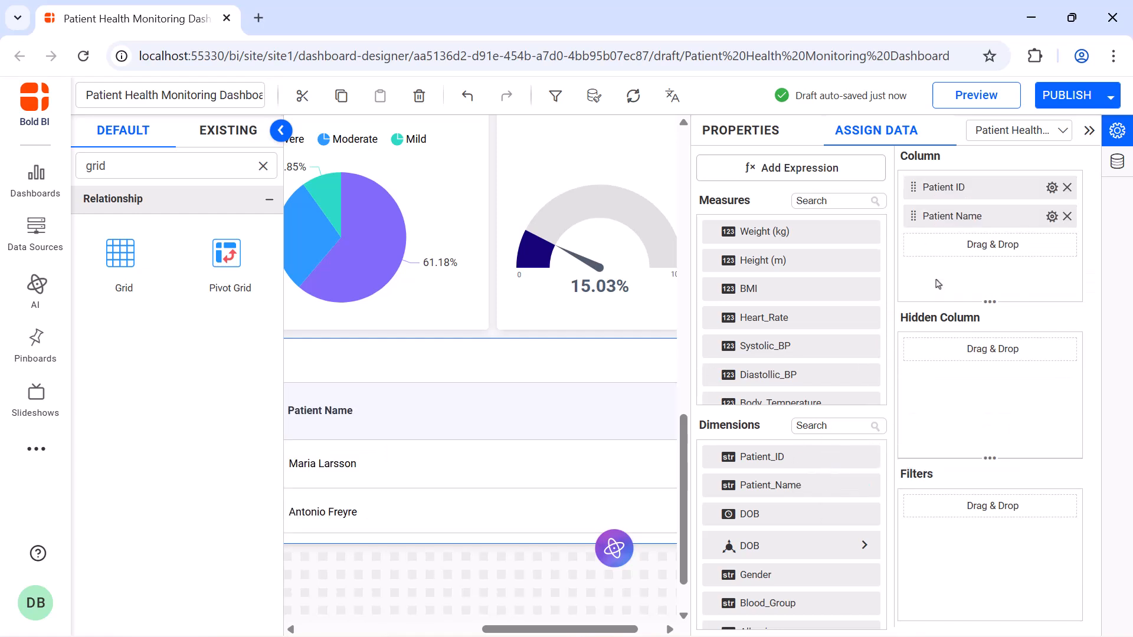
pyautogui.moveTo(756, 574); pyautogui.dragTo(922, 284)
# Create an expression named Age with the formula DAYDIFF([DOB],TODAY())/365.
pyautogui.click(808, 171)
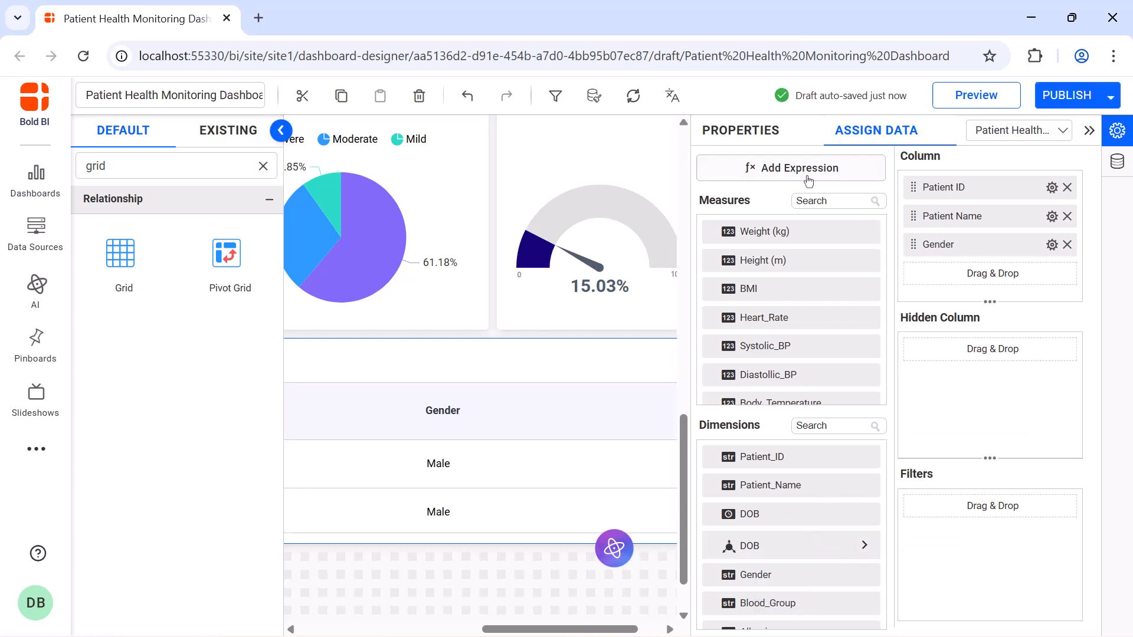
pyautogui.doubleClick(453, 193)
pyautogui.press('BackSpace')
pyautogui.write('Age')
pyautogui.click(447, 245)
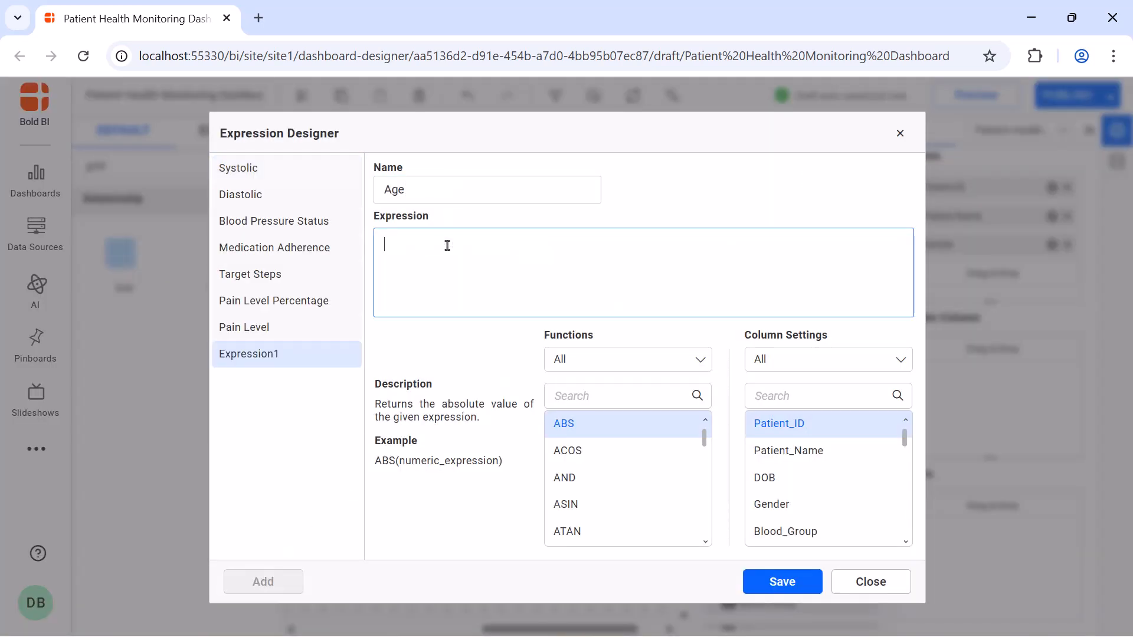
pyautogui.write('DAYDIFF([DOB],TODAY())/365')
pyautogui.click(793, 580)
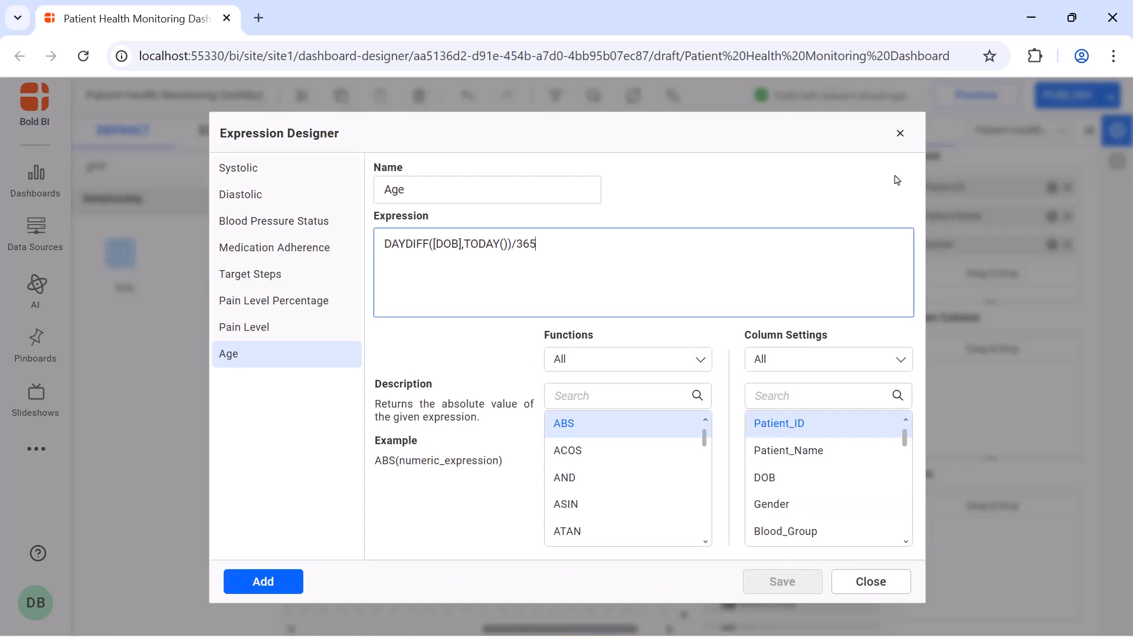
pyautogui.click(899, 134)
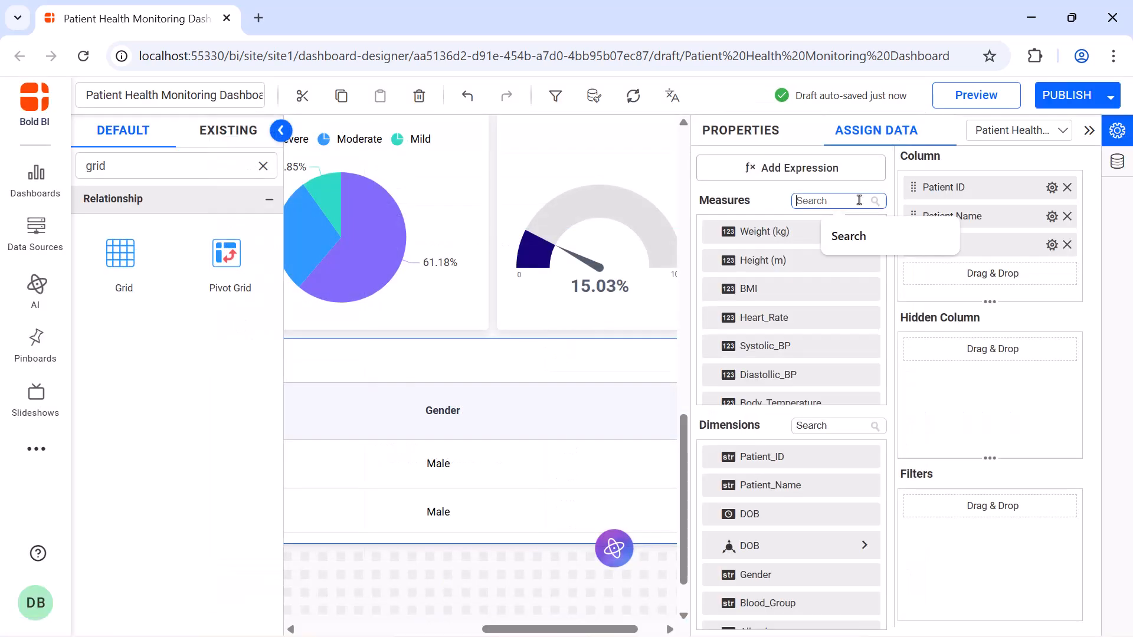
# Add the Age measure and the Blood_Group dimension as the grid's next columns.
pyautogui.click(837, 201)
pyautogui.write('age')
pyautogui.moveTo(836, 261); pyautogui.dragTo(944, 278)
pyautogui.click(832, 426)
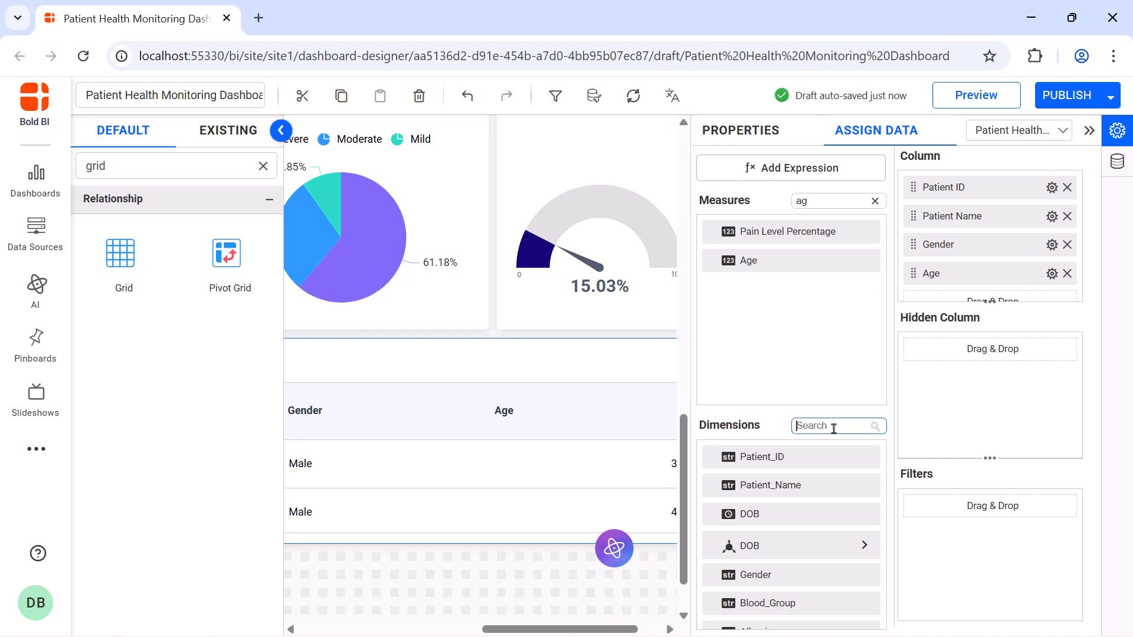
pyautogui.write('b')
pyautogui.moveTo(802, 517); pyautogui.dragTo(916, 298)
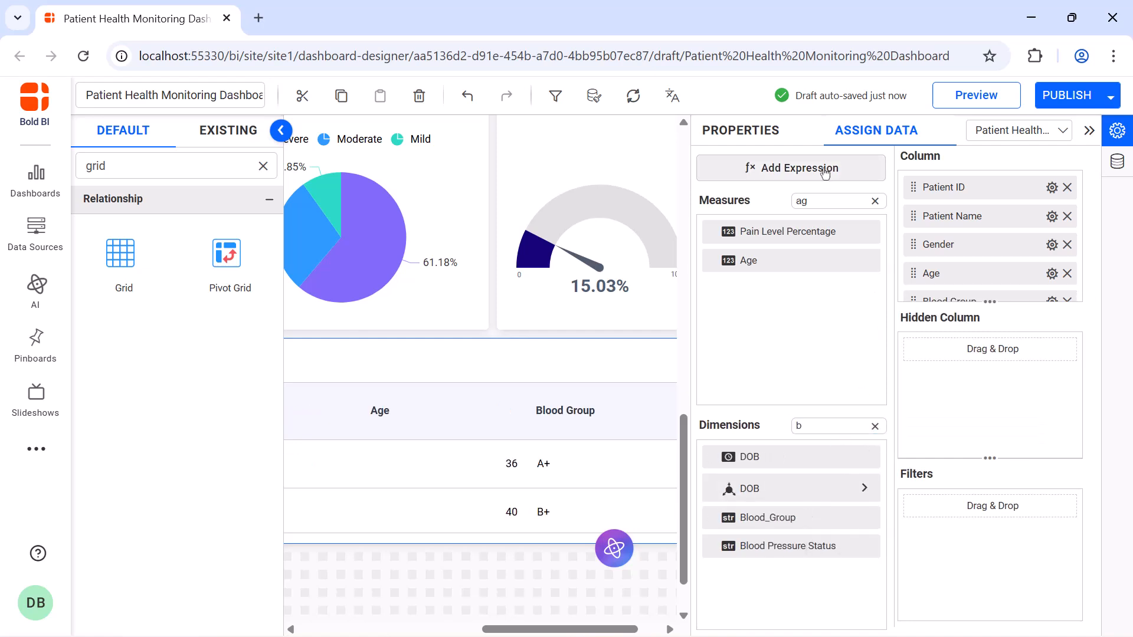
# Create an expression named Body Mass Index with the formula AVG([Weight (kg)]/([Height (m)]*[Height (m)])).
pyautogui.click(761, 167)
pyautogui.click(262, 581)
pyautogui.tripleClick(505, 195)
pyautogui.write('Body Mass Index')
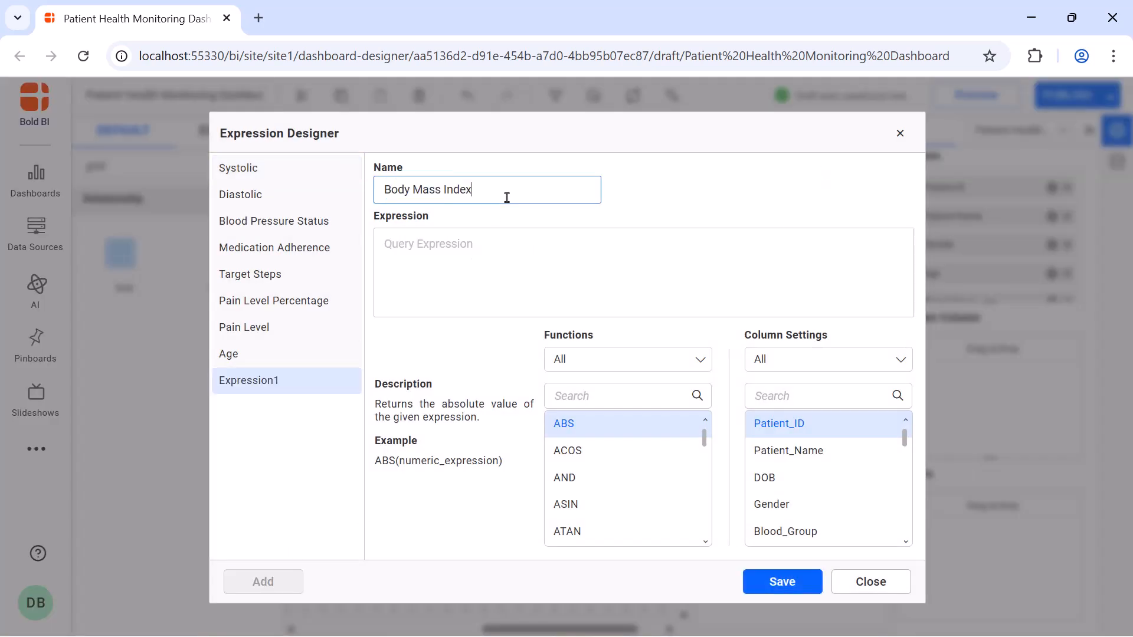
pyautogui.press('Tab')
pyautogui.write('AVG([Weight (kg)]/([Height (m)]*[Height (m)]))')
pyautogui.click(754, 577)
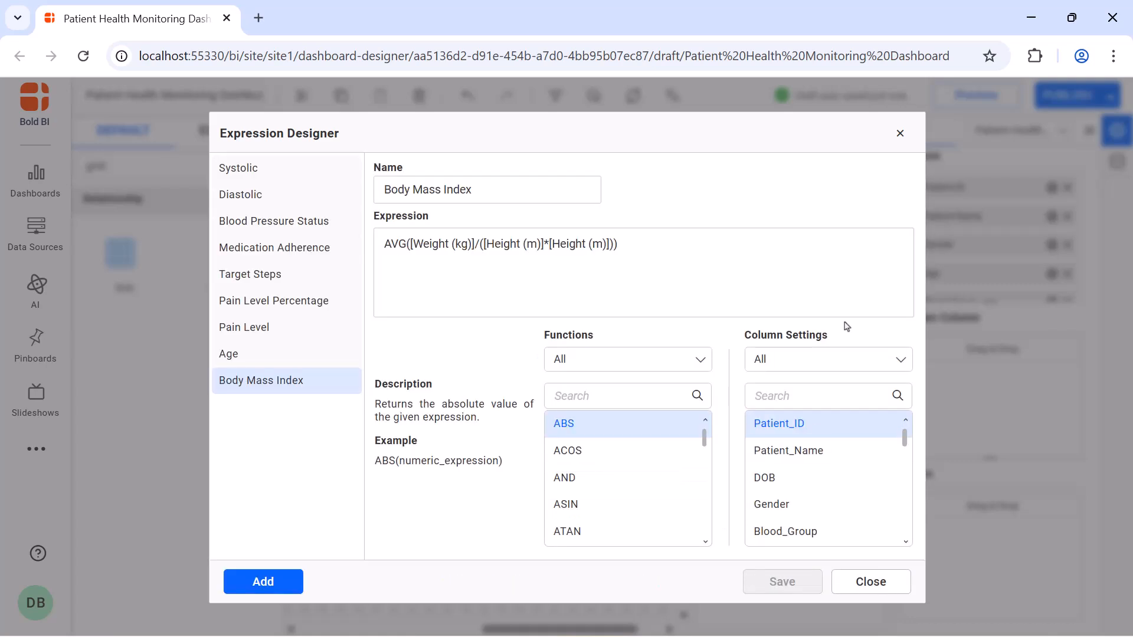
pyautogui.click(900, 132)
# Enlarge the grid's column assignment area and add the Body Mass Index measure after Blood Group.
pyautogui.moveTo(969, 294); pyautogui.dragTo(970, 508)
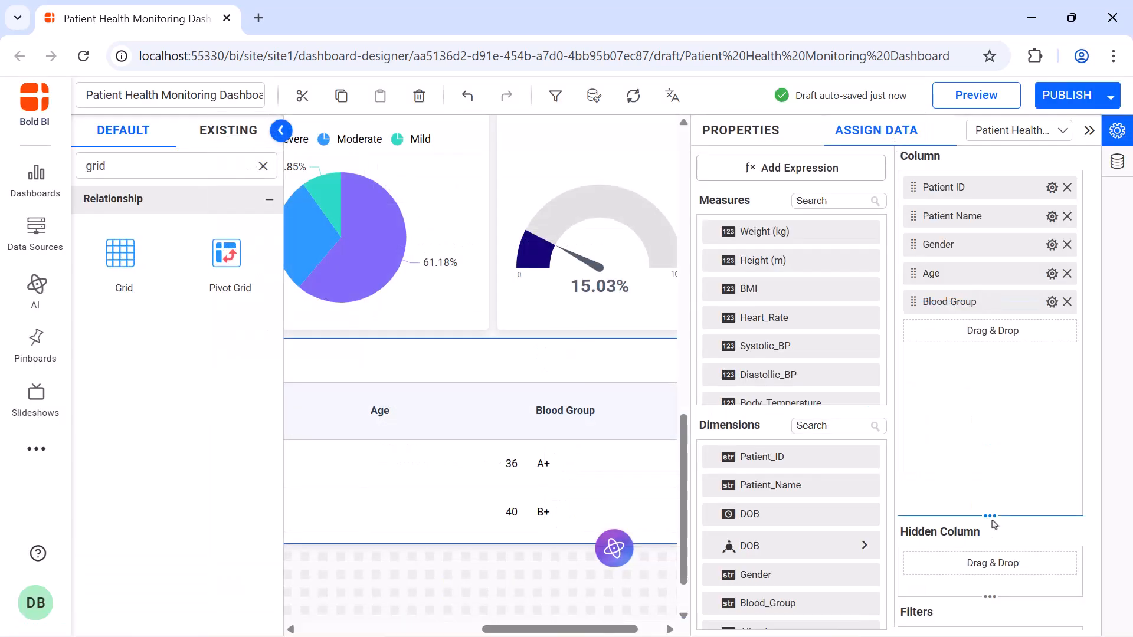
pyautogui.click(832, 201)
pyautogui.write('bo')
pyautogui.moveTo(777, 260); pyautogui.dragTo(979, 330)
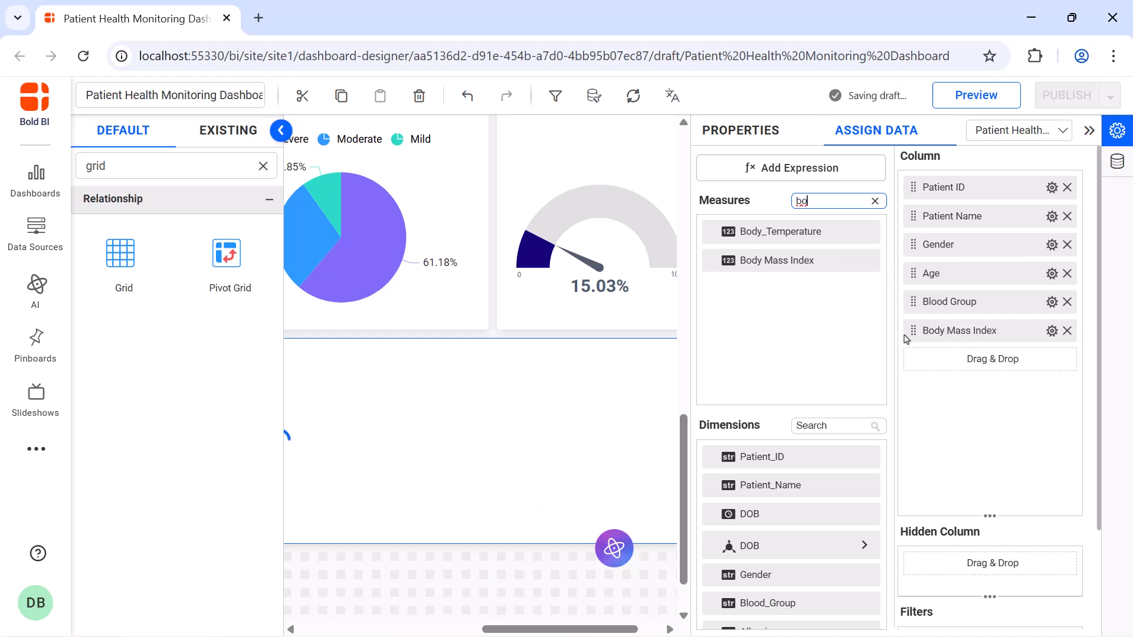
# Create a BMI Weight Status expression classifying Body Mass Index as Underweight below 18.5, Normal below 25, Overweight below 30, otherwise Obese.
pyautogui.click(832, 169)
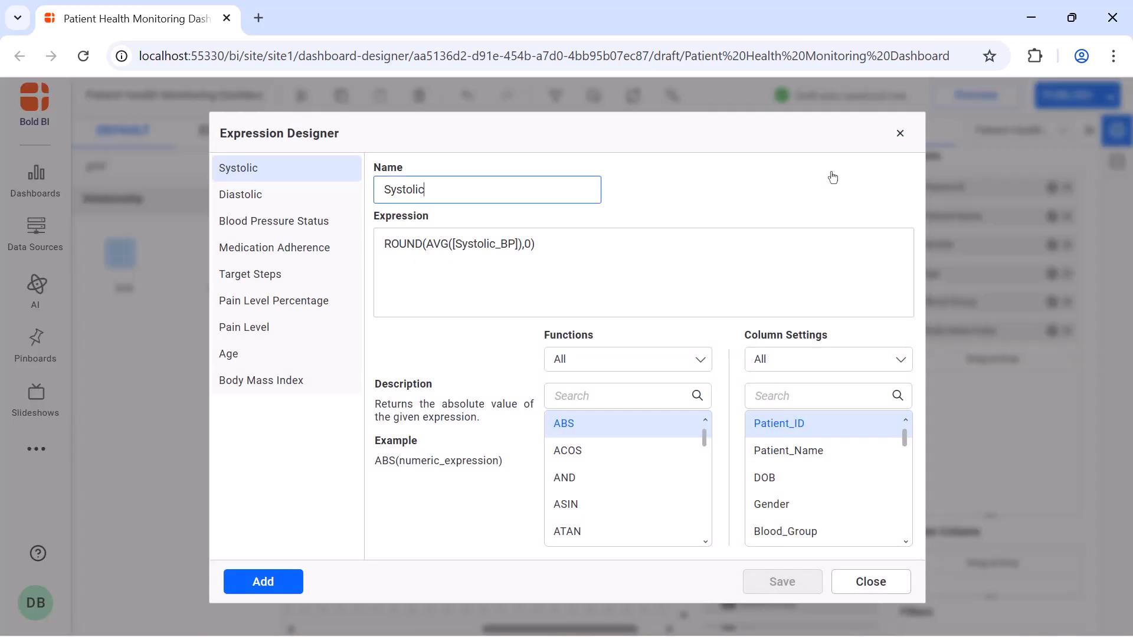
pyautogui.click(263, 581)
pyautogui.doubleClick(500, 186)
pyautogui.press('BackSpace')
pyautogui.write('BMI Weight Status')
pyautogui.click(496, 241)
pyautogui.write("IF([Body Mass Index]<18.5,'Underweight', IF([Body Mass Index]>=18.5 AND [Body Mass Index]<25,'Normal', IF([Body Mass Index]>=25 AND [Body Mass Index]<30,'Overweight','Obese')))")
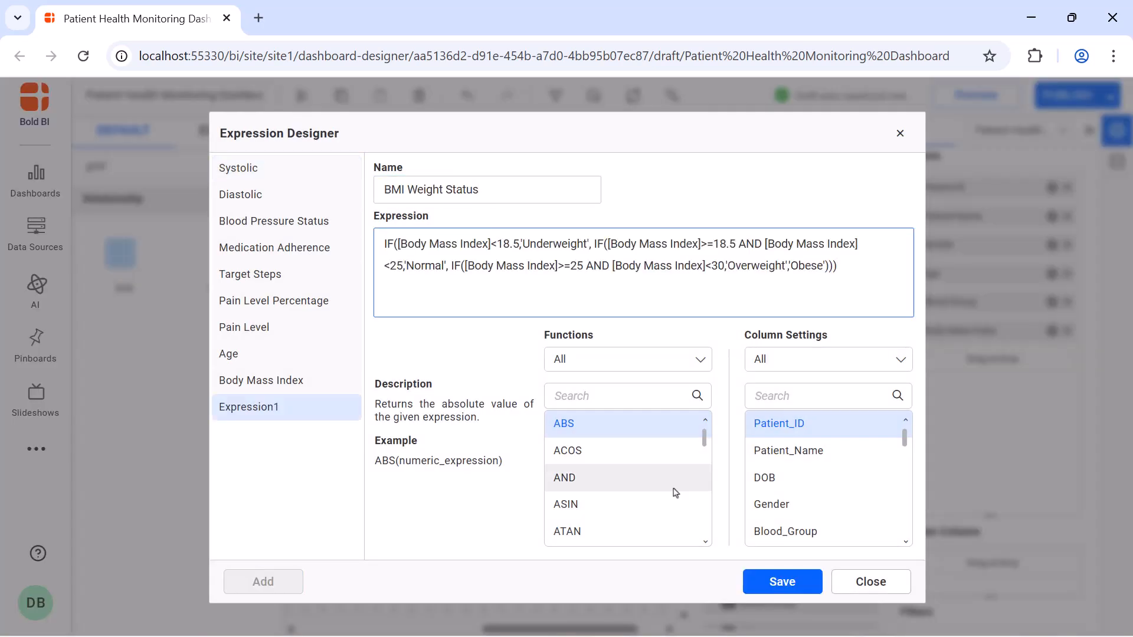
pyautogui.click(757, 581)
pyautogui.click(899, 133)
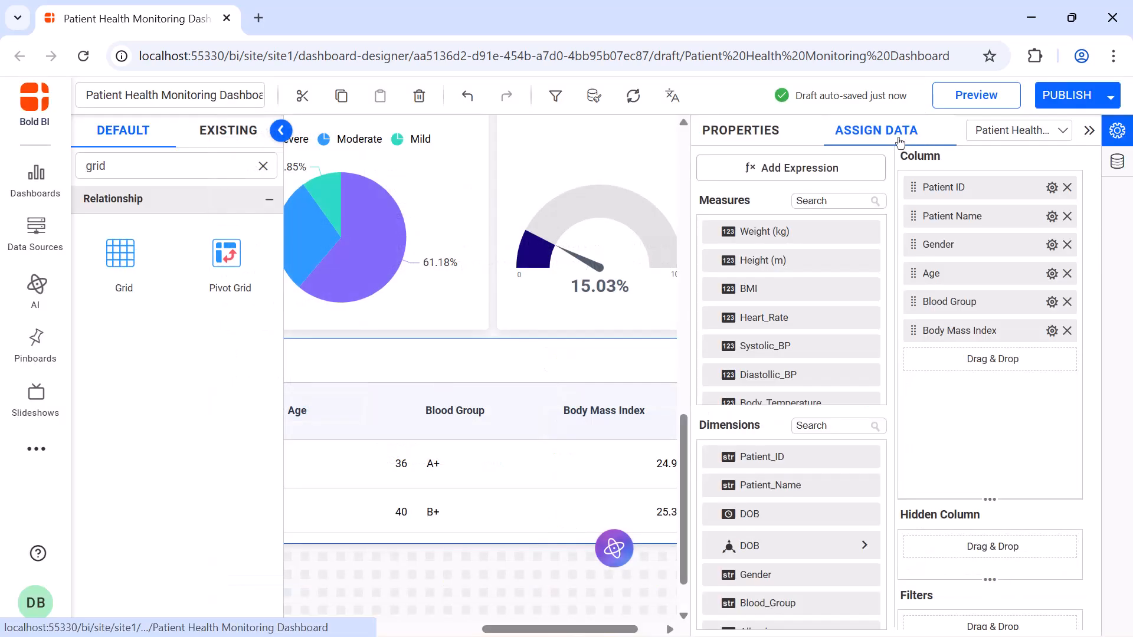
# Add the BMI Weight Status and Mental_Health dimensions as grid columns after Body Mass Index.
pyautogui.click(824, 422)
pyautogui.write('b')
pyautogui.moveTo(767, 575); pyautogui.dragTo(906, 408)
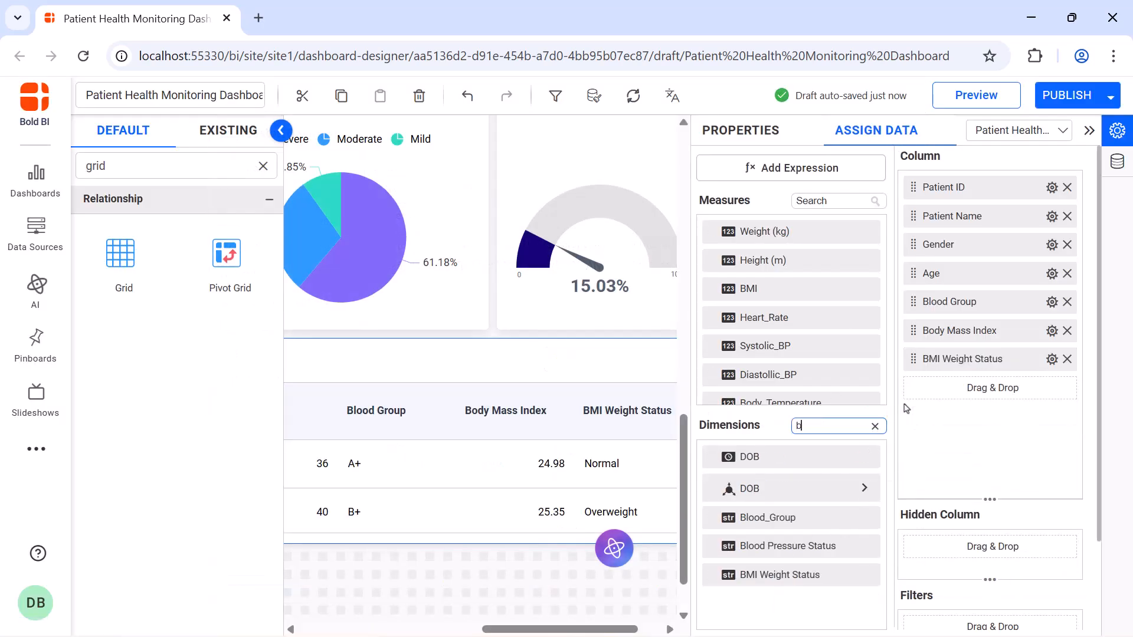
pyautogui.click(875, 425)
pyautogui.write('m')
pyautogui.moveTo(771, 513); pyautogui.dragTo(905, 414)
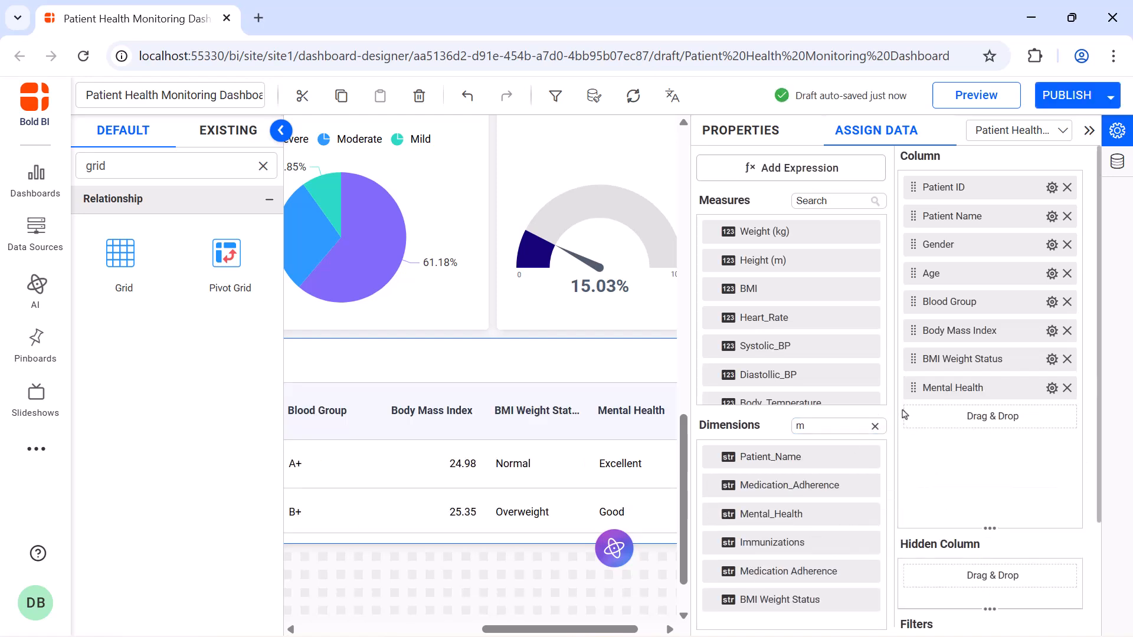
# Add the Hydration Level, Allergies and Immunizations dimensions as the grid's final columns.
pyautogui.click(875, 426)
pyautogui.write('hy')
pyautogui.moveTo(767, 456); pyautogui.dragTo(909, 477)
pyautogui.click(875, 426)
pyautogui.write('all')
pyautogui.click(875, 426)
pyautogui.write('im')
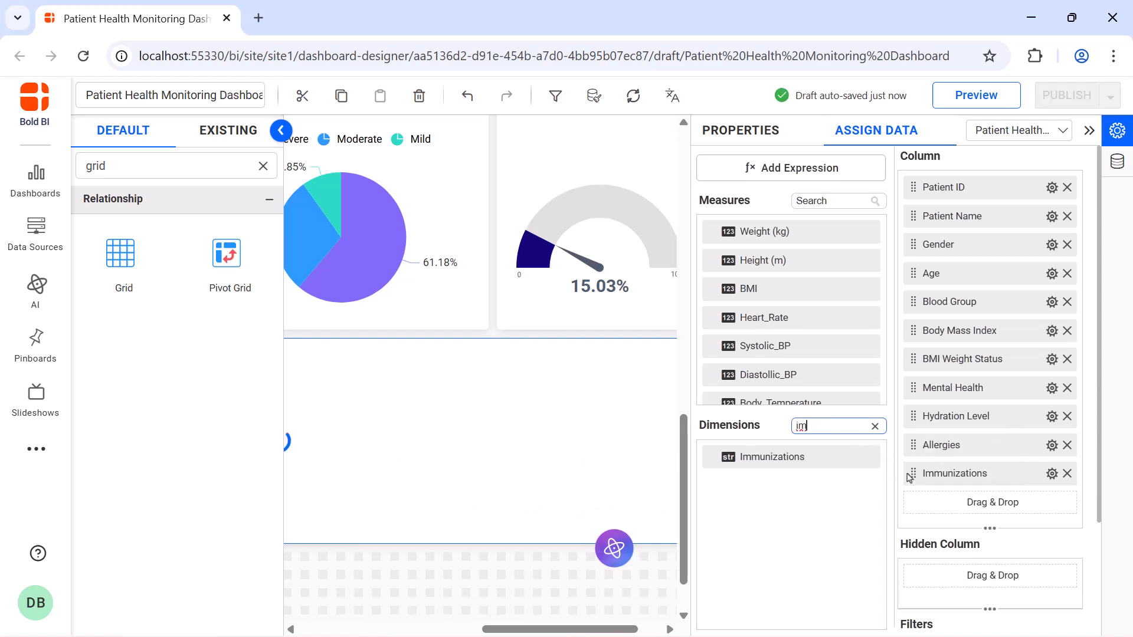
# Turn on vertical grid lines and cell selection for the Patient Health Summary Details grid.
pyautogui.click(738, 137)
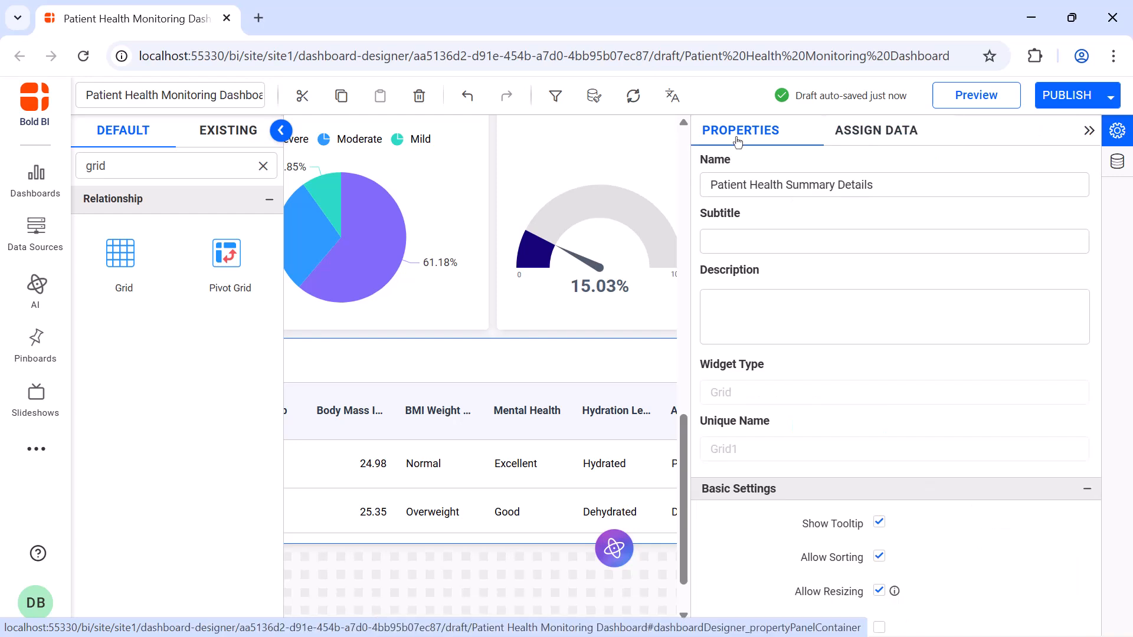
pyautogui.scroll(-5, 879, 373)
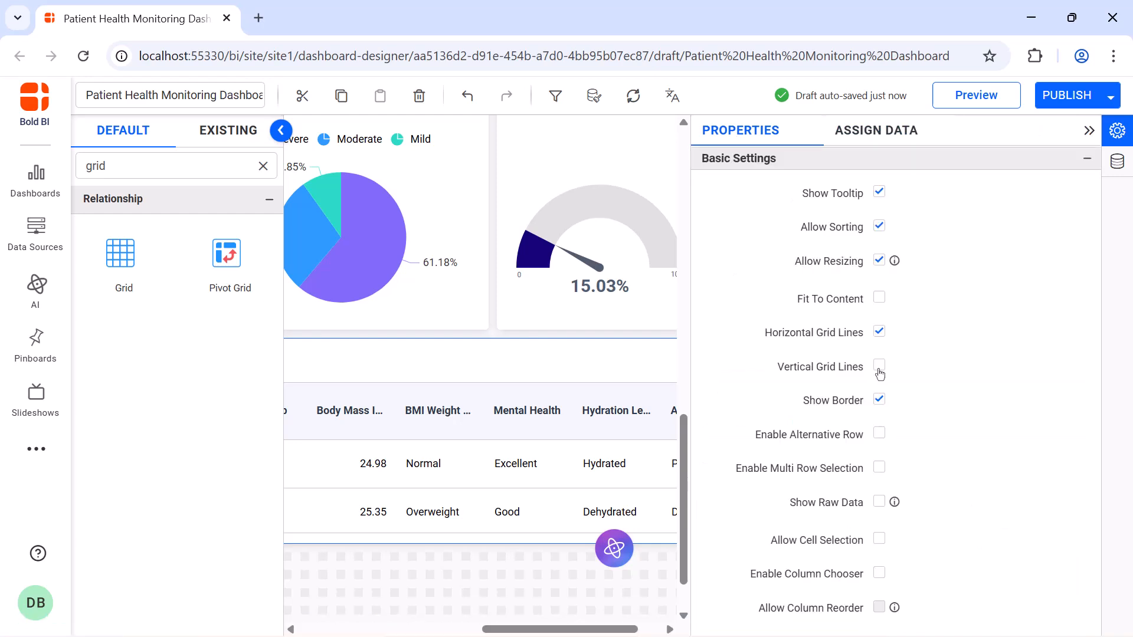
pyautogui.click(880, 369)
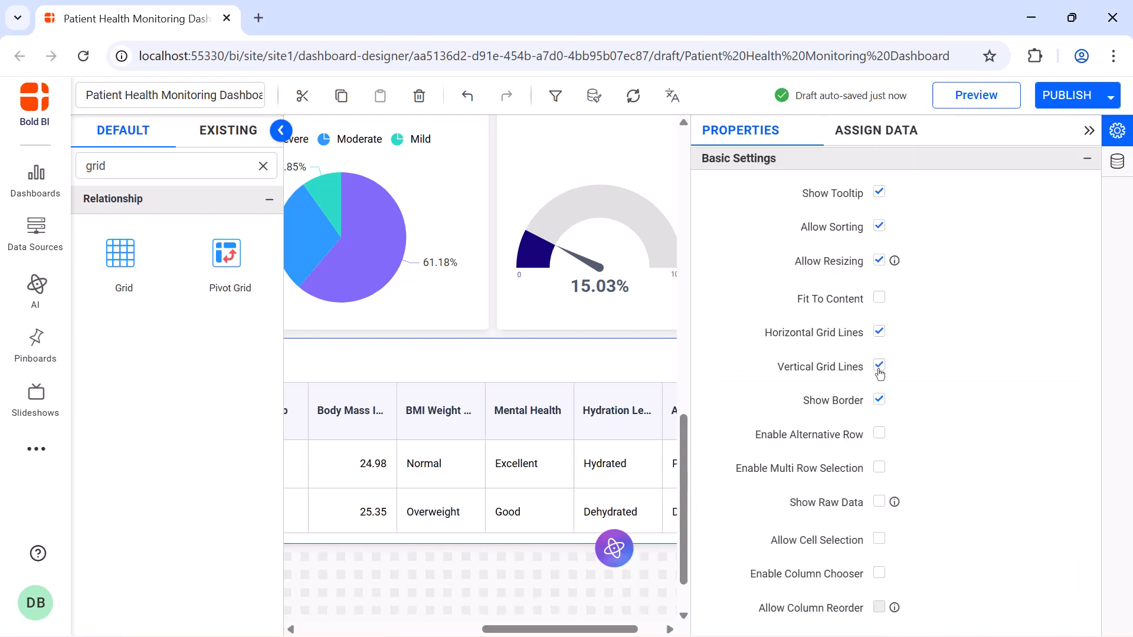
pyautogui.click(880, 540)
# Allow text wrap in the grid's header and set the header background to bright sky blue.
pyautogui.scroll(-5, 880, 278)
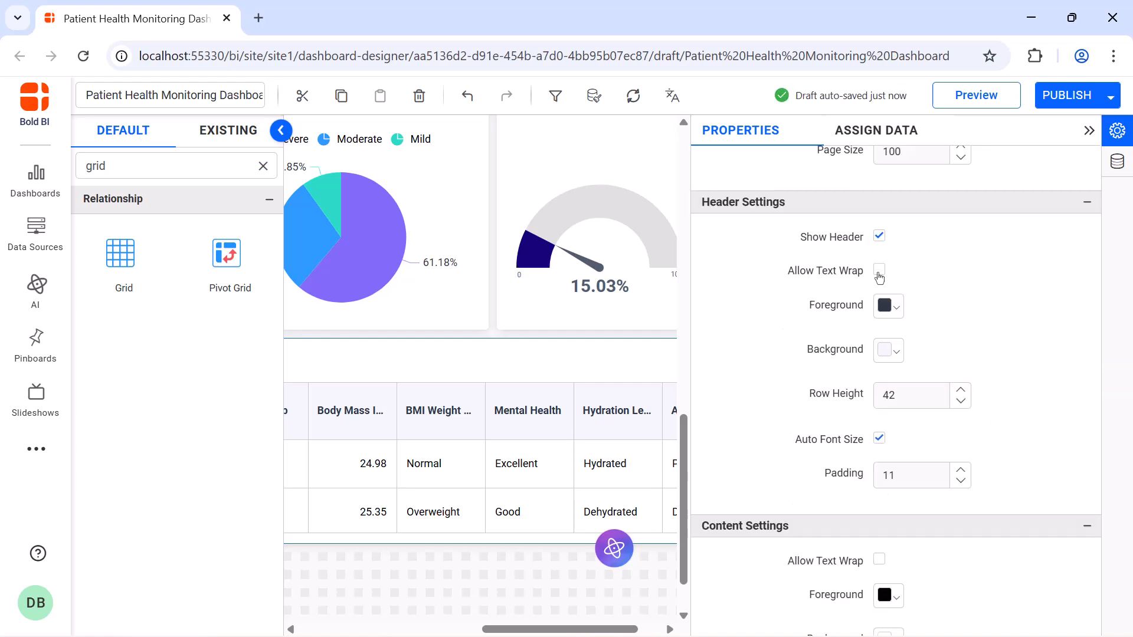
pyautogui.click(879, 271)
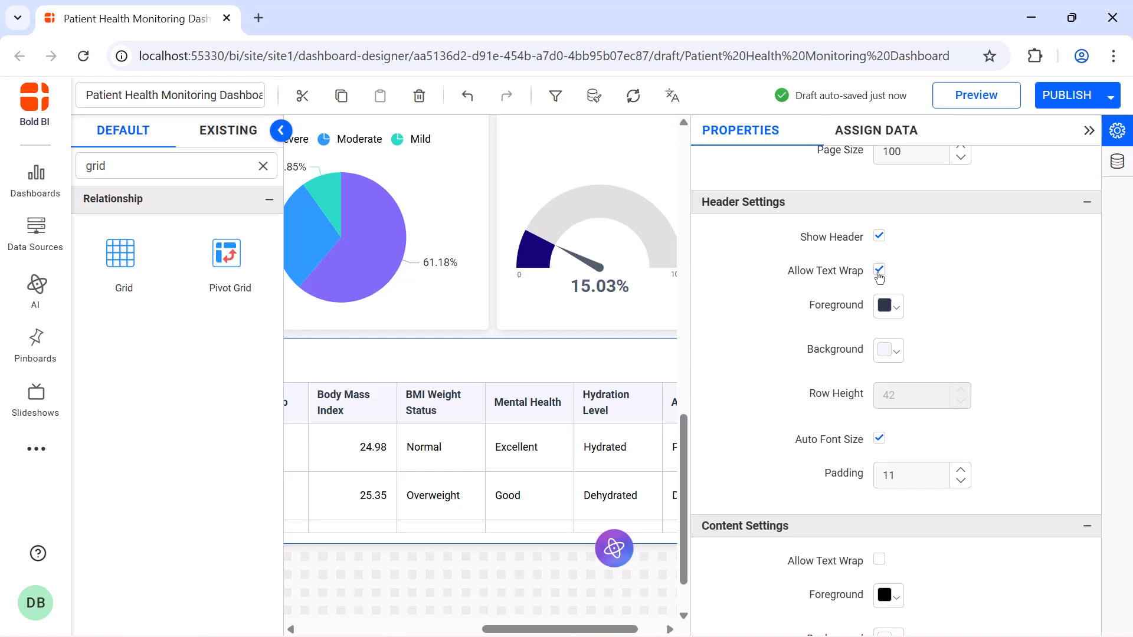
pyautogui.click(888, 350)
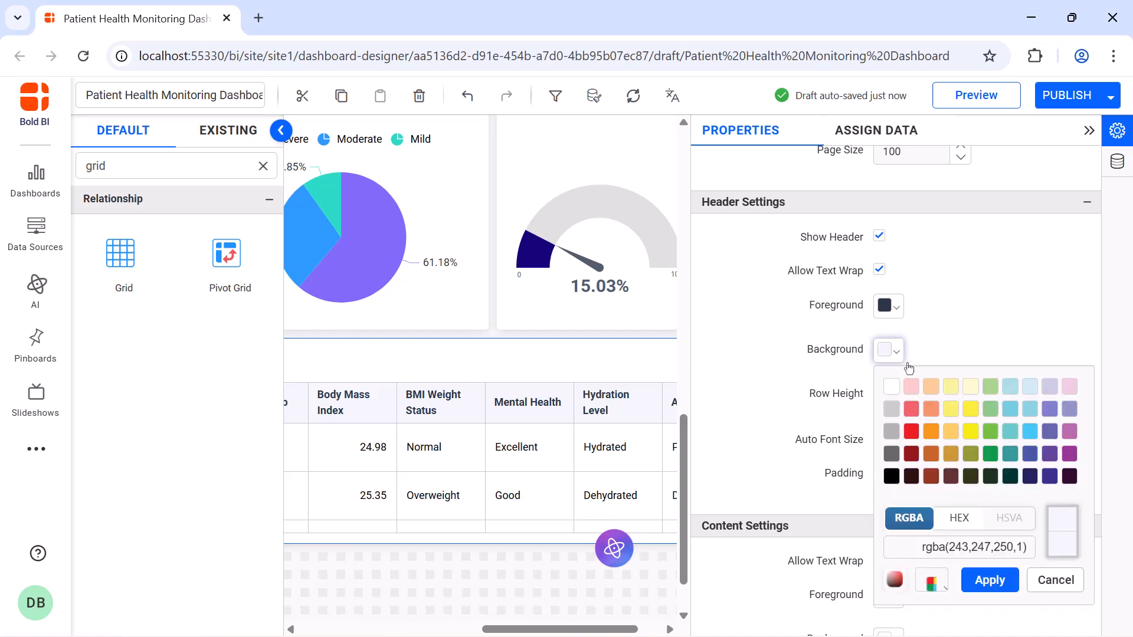
pyautogui.click(1029, 432)
pyautogui.click(992, 580)
pyautogui.scroll(-5, 992, 579)
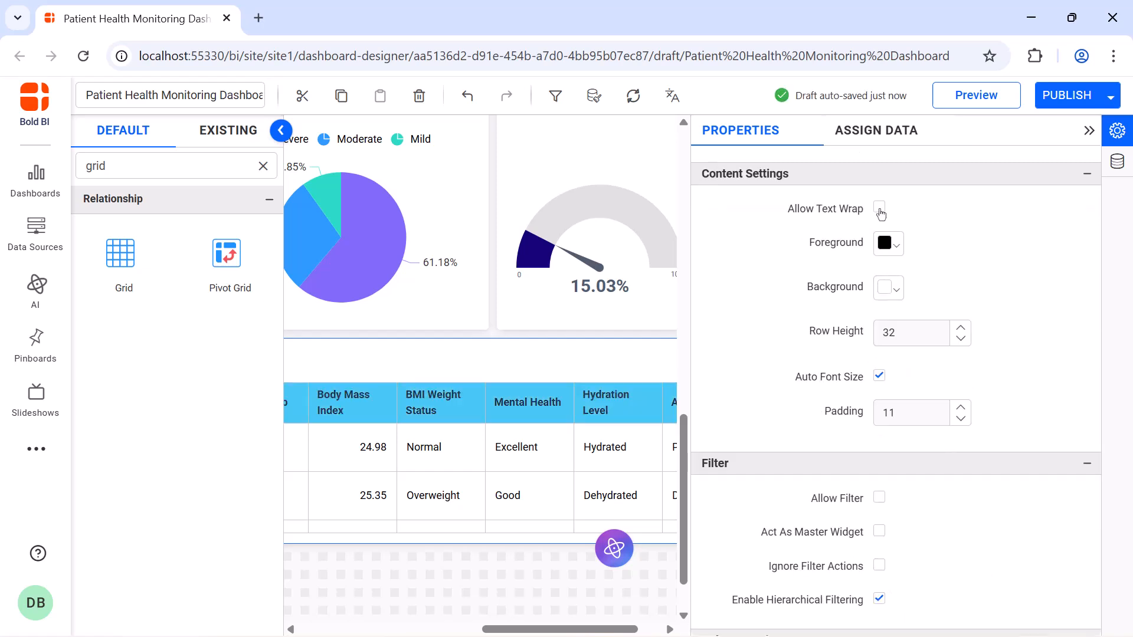
# Allow text wrap in the grid's content and start rule-based advanced formatting for the BMI Weight Status column.
pyautogui.click(879, 210)
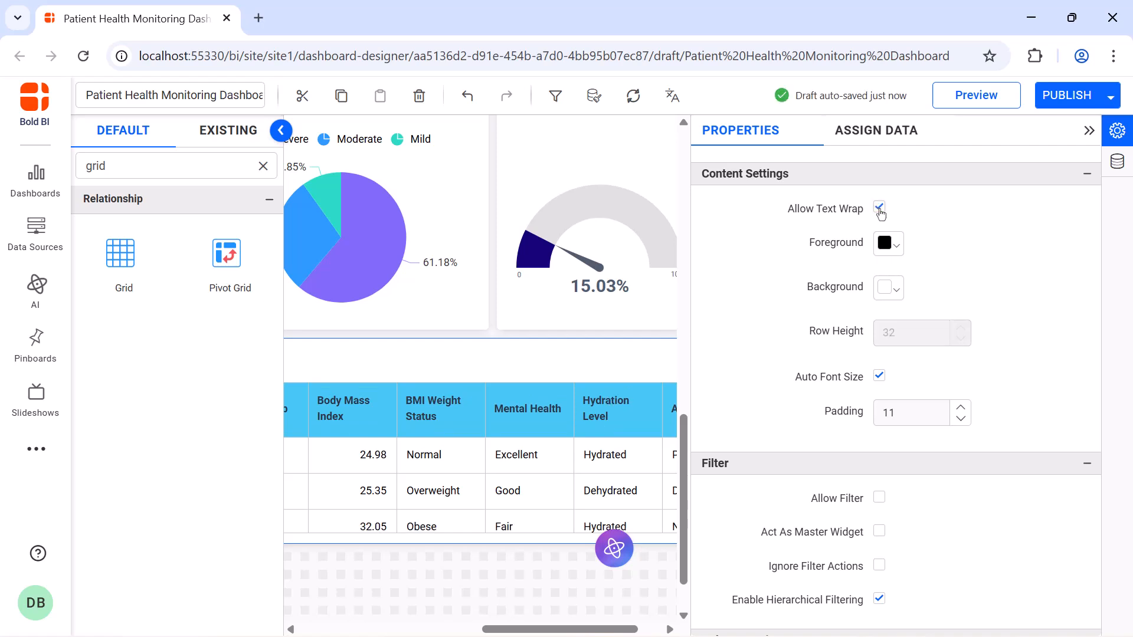
pyautogui.scroll(-5, 940, 290)
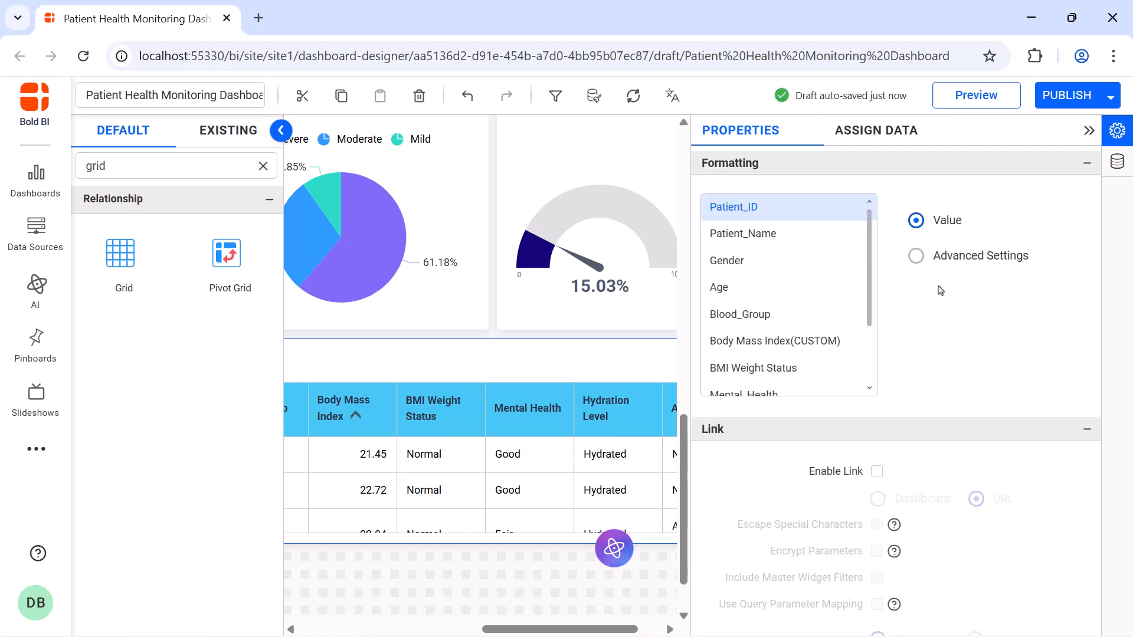
pyautogui.click(759, 367)
pyautogui.click(916, 256)
pyautogui.click(366, 193)
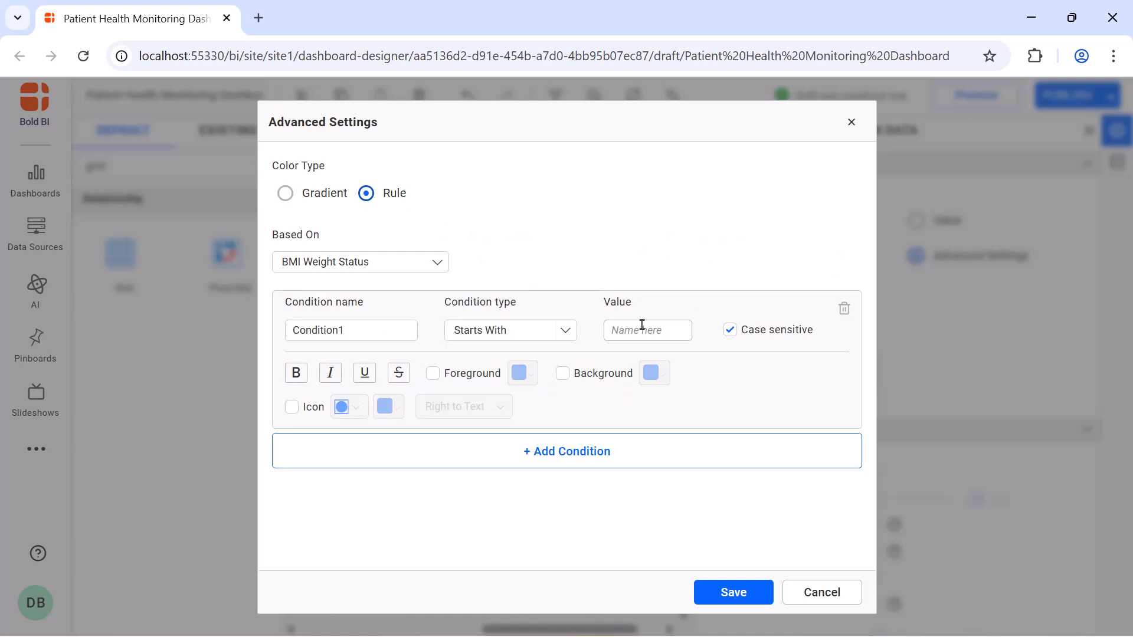
# Define the first condition so that BMI Weight Status values starting with "normal" appear in bold green text.
pyautogui.click(640, 330)
pyautogui.write('normal')
pyautogui.click(298, 378)
pyautogui.click(434, 375)
pyautogui.click(529, 374)
pyautogui.click(686, 487)
pyautogui.click(630, 447)
pyautogui.click(613, 617)
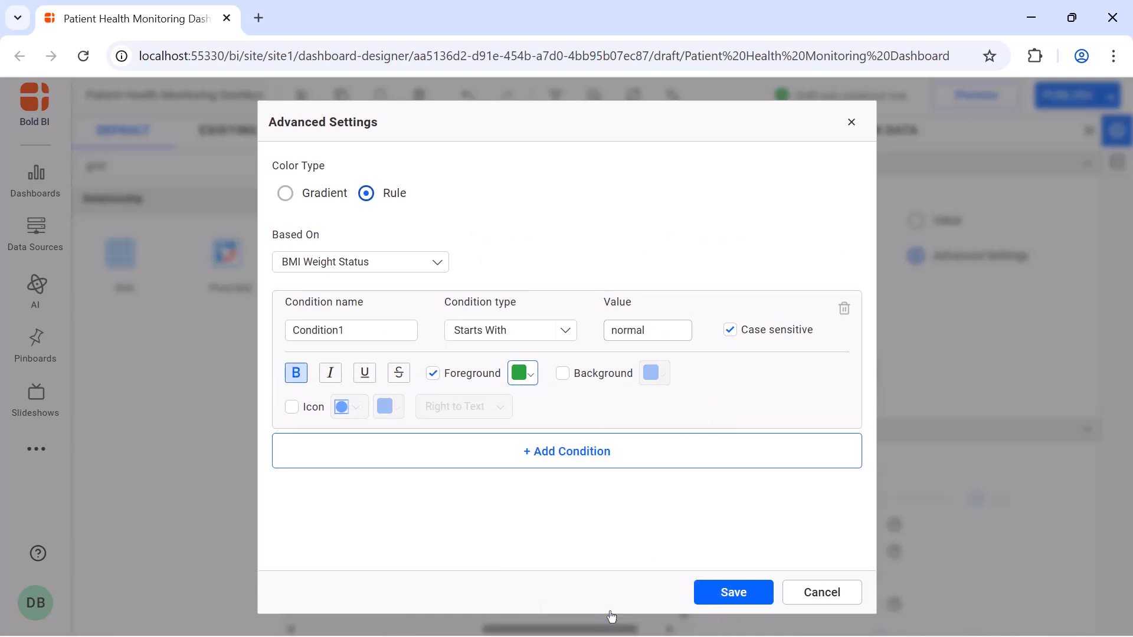
# Add a second condition that shows values starting with "overweight" in bold brown text.
pyautogui.click(592, 463)
pyautogui.click(641, 477)
pyautogui.write('overweight')
pyautogui.click(297, 522)
pyautogui.click(433, 522)
pyautogui.click(526, 522)
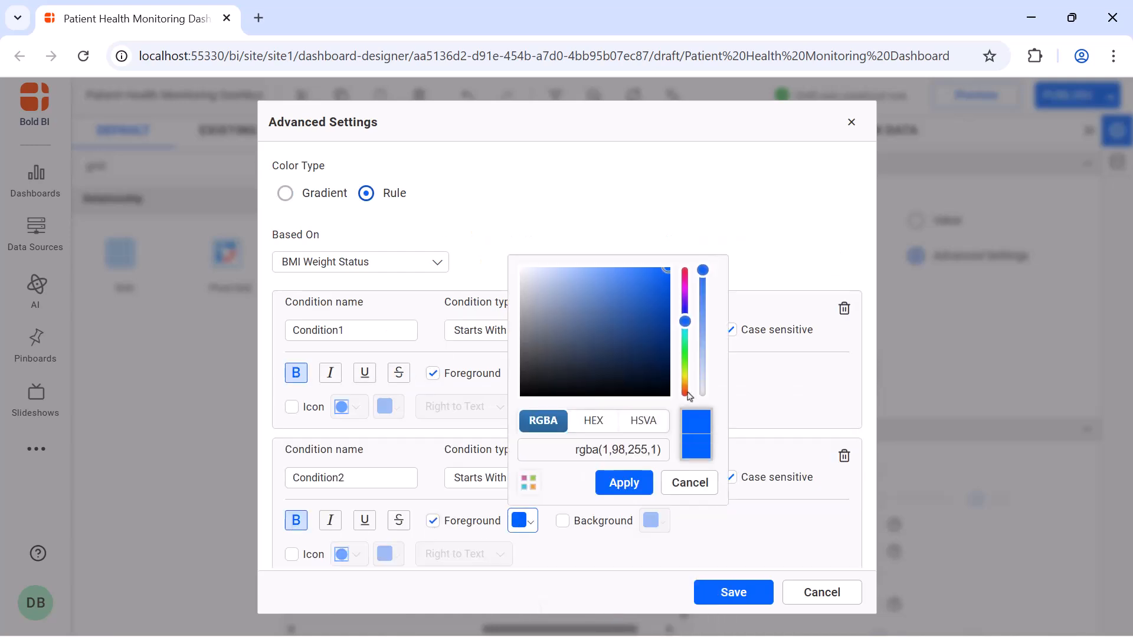
pyautogui.click(686, 387)
pyautogui.click(616, 308)
pyautogui.click(617, 482)
# Define a third condition showing values starting with "obese" in bold red text, and save the BMI Weight Status rules.
pyautogui.click(617, 425)
pyautogui.write('obese')
pyautogui.click(296, 468)
pyautogui.click(433, 468)
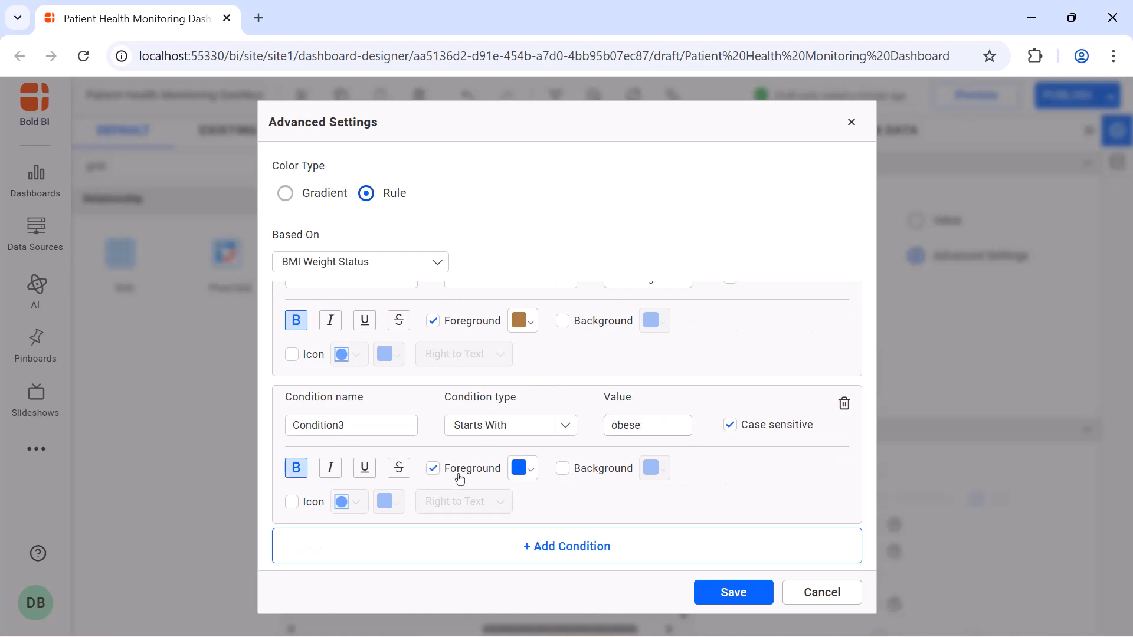
pyautogui.click(520, 469)
pyautogui.click(685, 220)
pyautogui.click(623, 430)
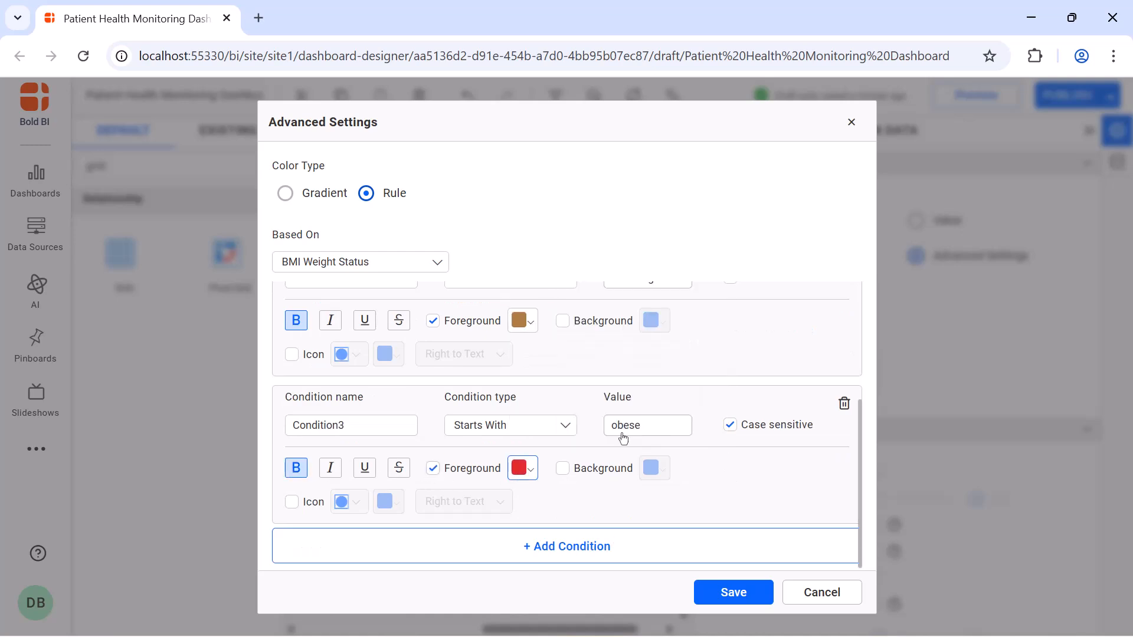
pyautogui.click(734, 592)
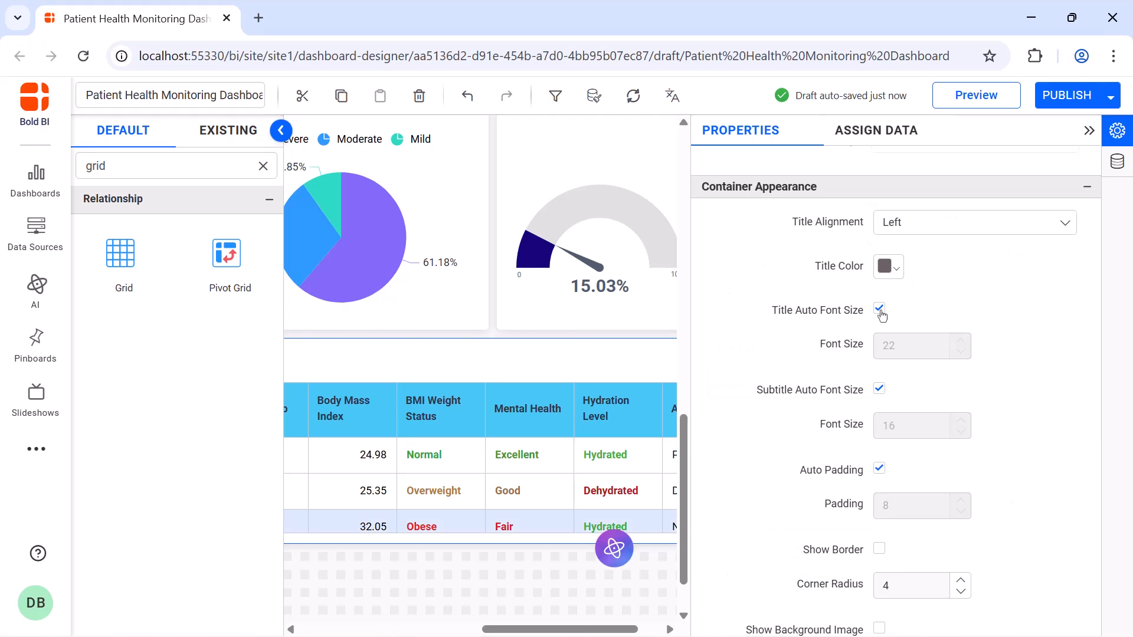
# Turn off automatic title font sizing for the grid, set its title font size to 16 and collapse the widget's properties.
pyautogui.click(879, 309)
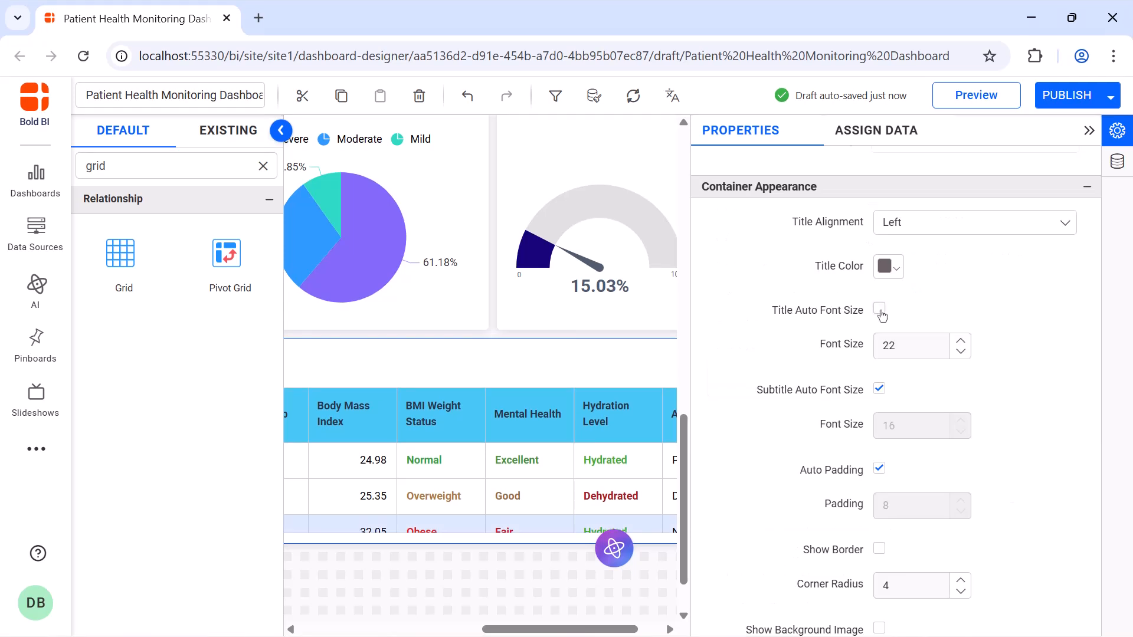
pyautogui.doubleClick(900, 341)
pyautogui.write('16')
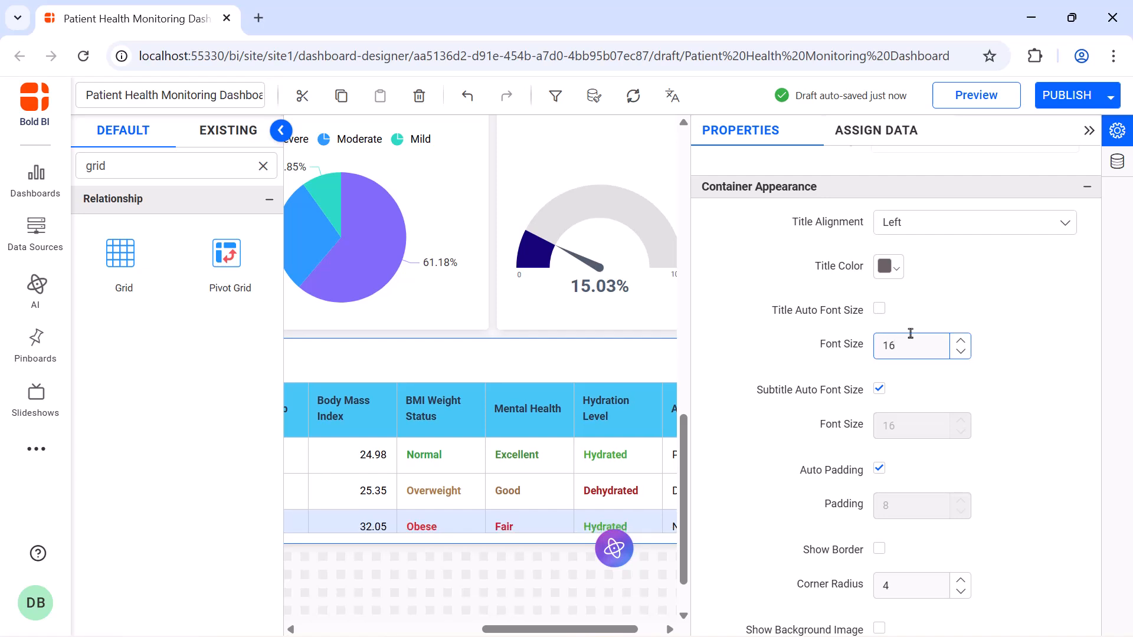
pyautogui.click(1086, 133)
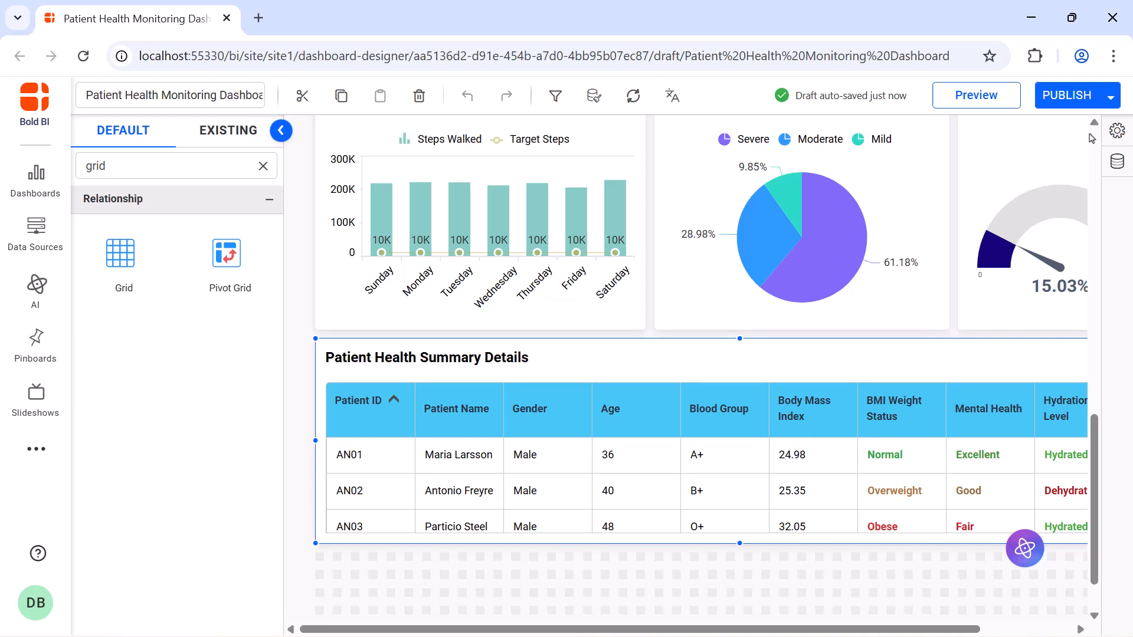
# Preview the whole dashboard to check its widgets, and return to the designer.
pyautogui.click(1003, 104)
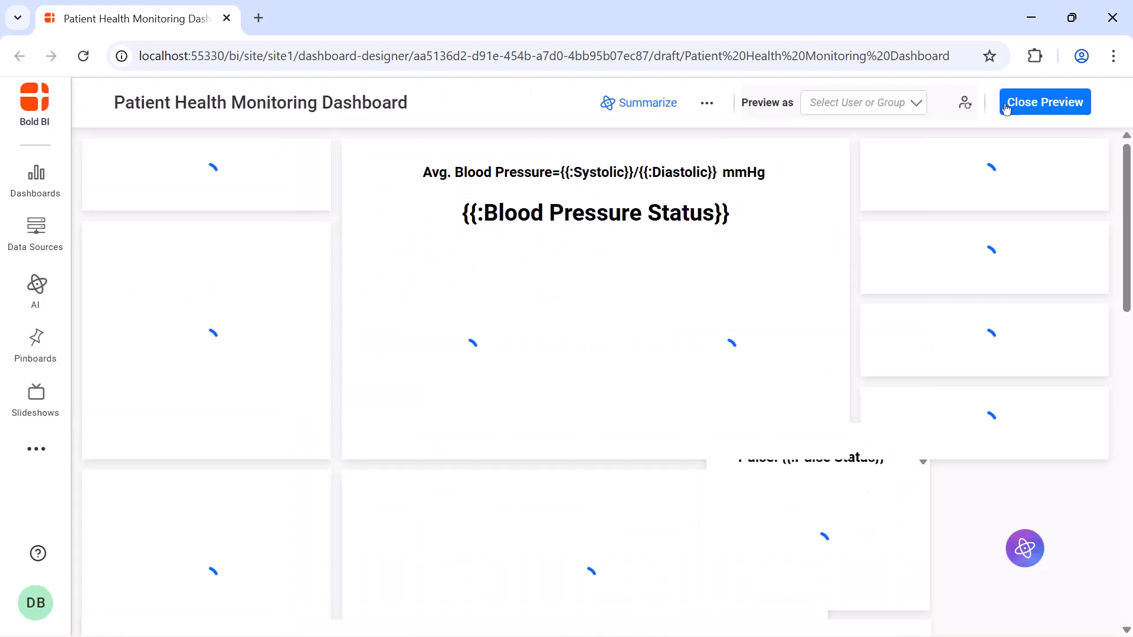
pyautogui.scroll(-15, 987, 242)
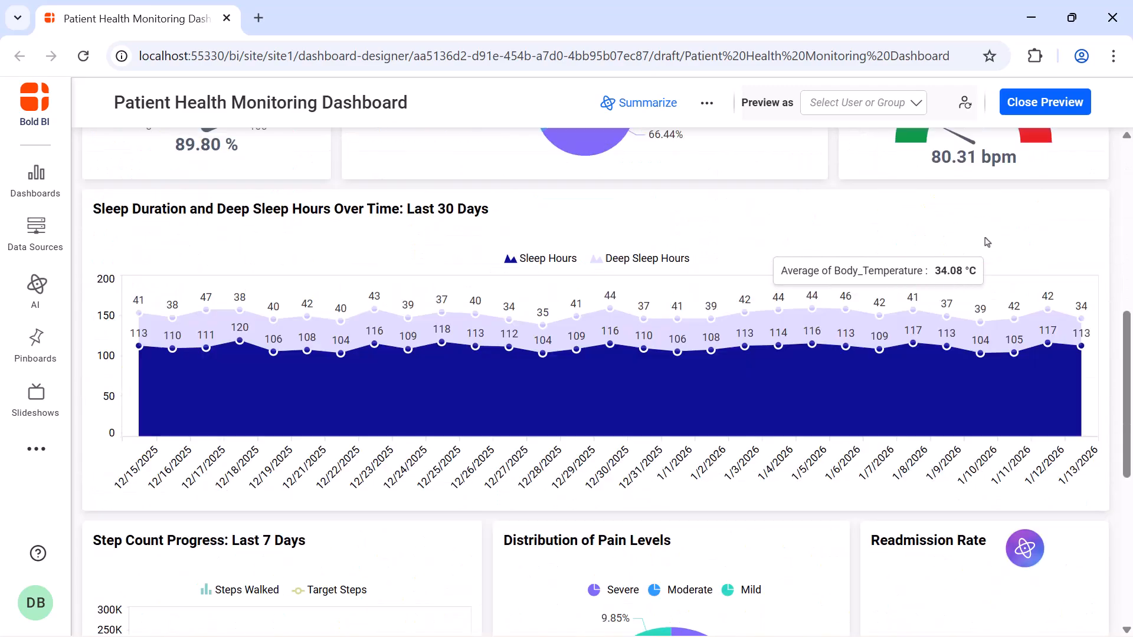
pyautogui.click(1059, 106)
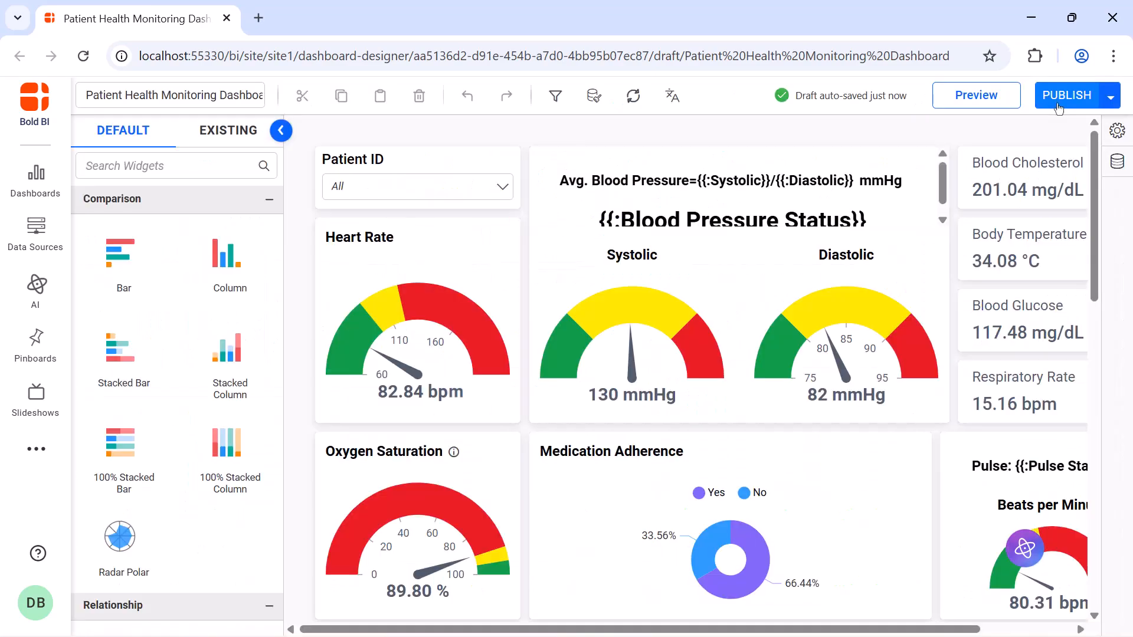
# Publish the Patient Health Monitoring Dashboard and choose to view the published version.
pyautogui.click(1057, 108)
pyautogui.click(745, 569)
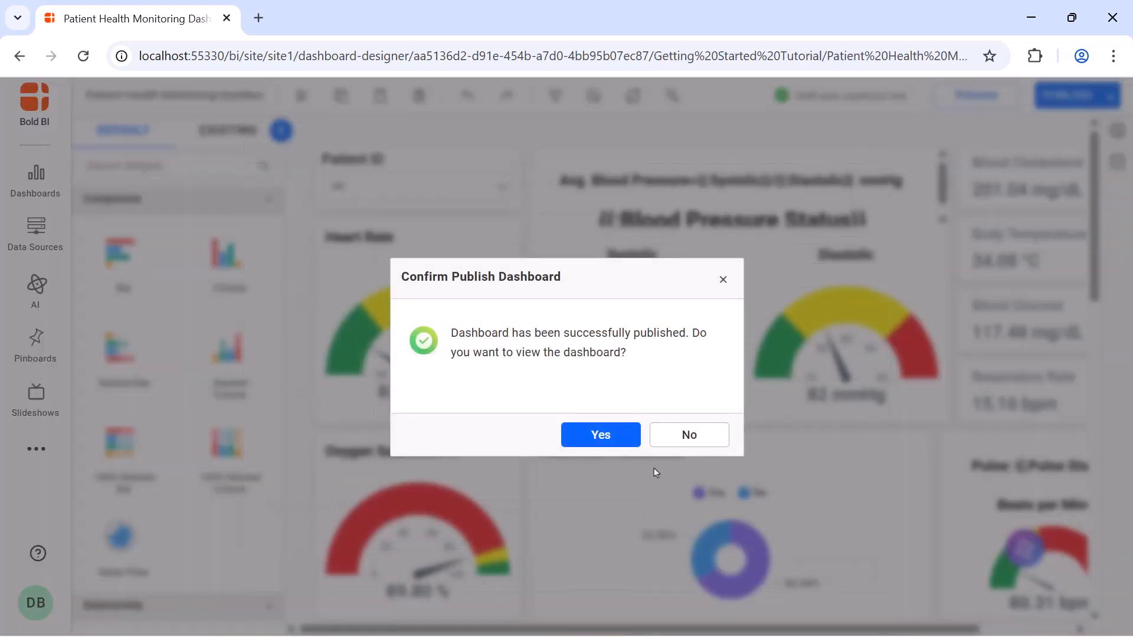
pyautogui.click(624, 434)
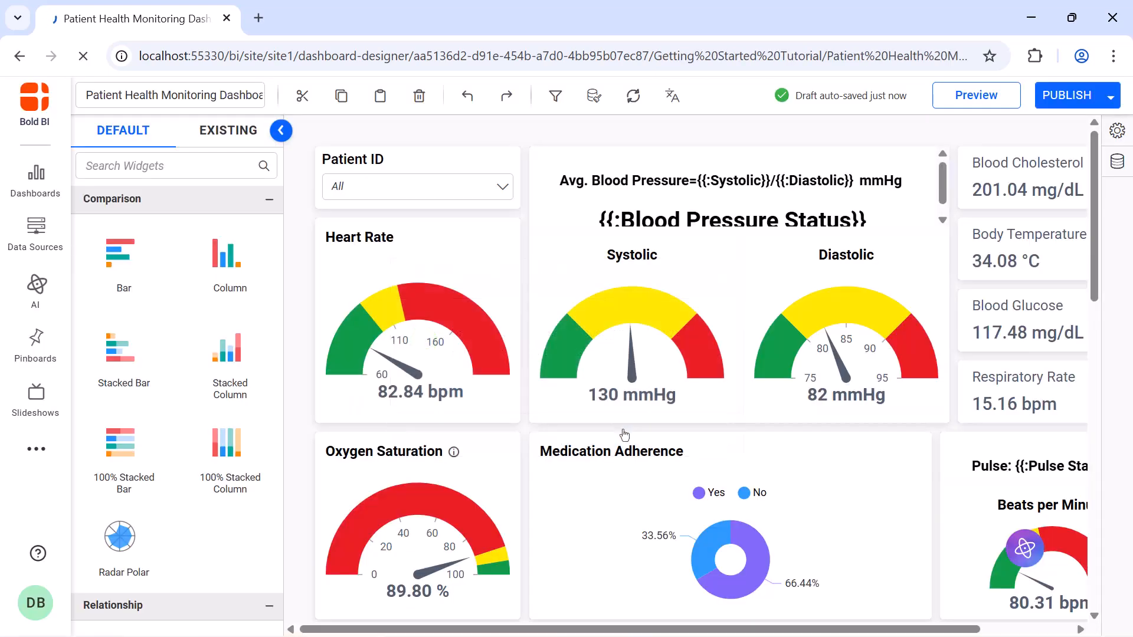